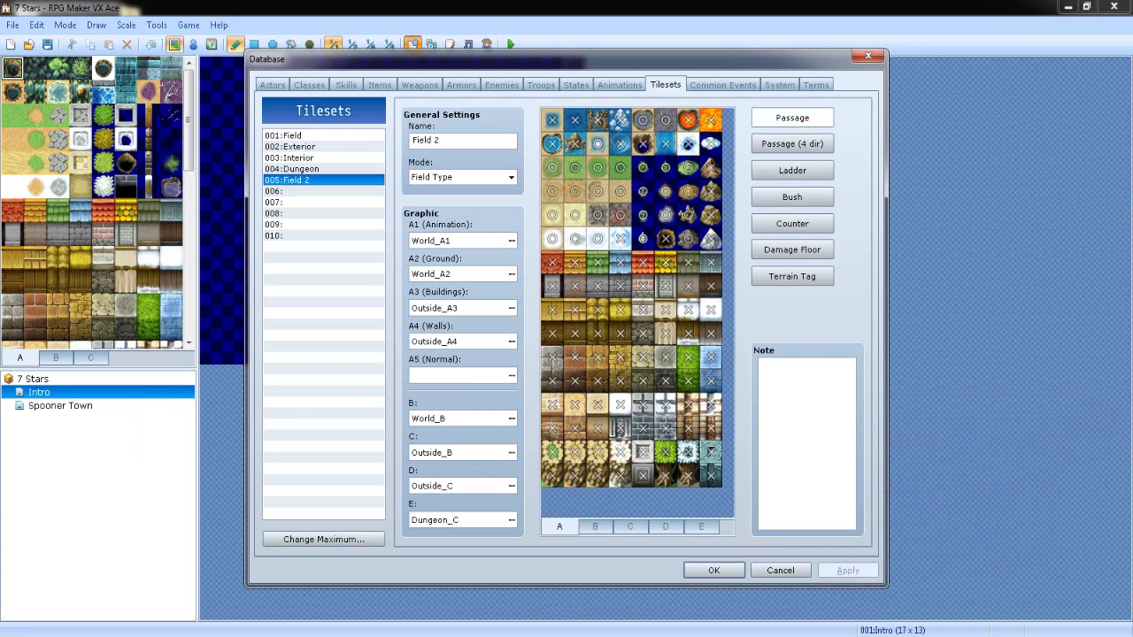
Step: Preview the available A1 graphics for the empty tileset 006 and leave it unassigned
{"action": "left_click", "coordinate": [296, 191]}
{"action": "left_click", "coordinate": [512, 241]}
{"action": "left_click", "coordinate": [383, 195]}
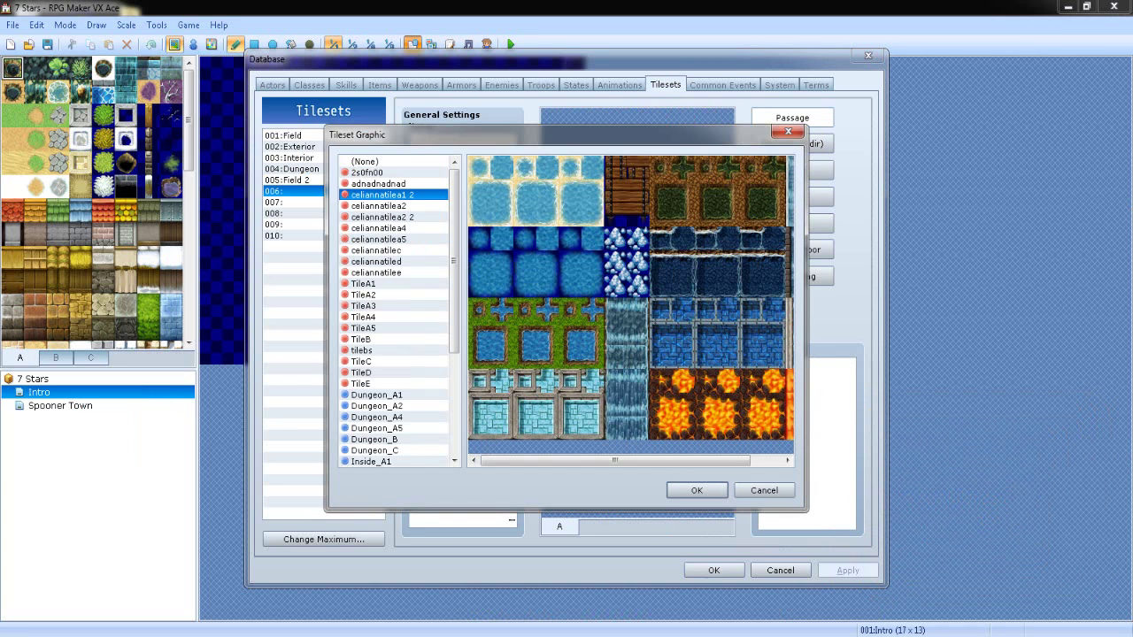
{"action": "left_click", "coordinate": [379, 250]}
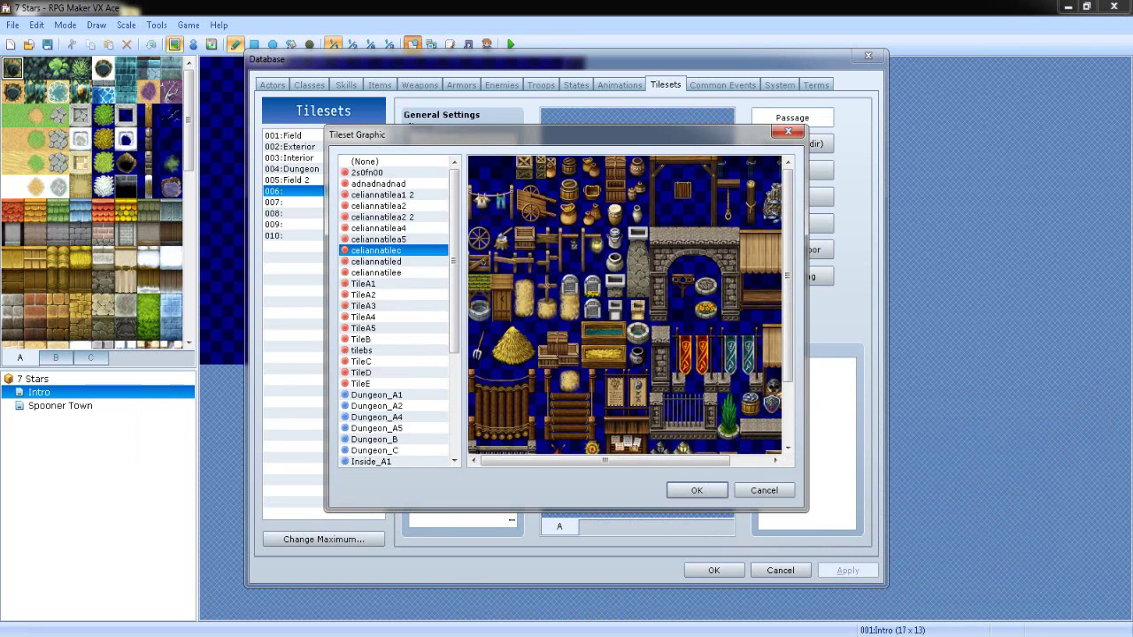
{"action": "key", "text": "Down"}
{"action": "key", "text": "Down"}
{"action": "key", "text": "Down"}
{"action": "key", "text": "Down"}
{"action": "key", "text": "Down"}
{"action": "key", "text": "Up"}
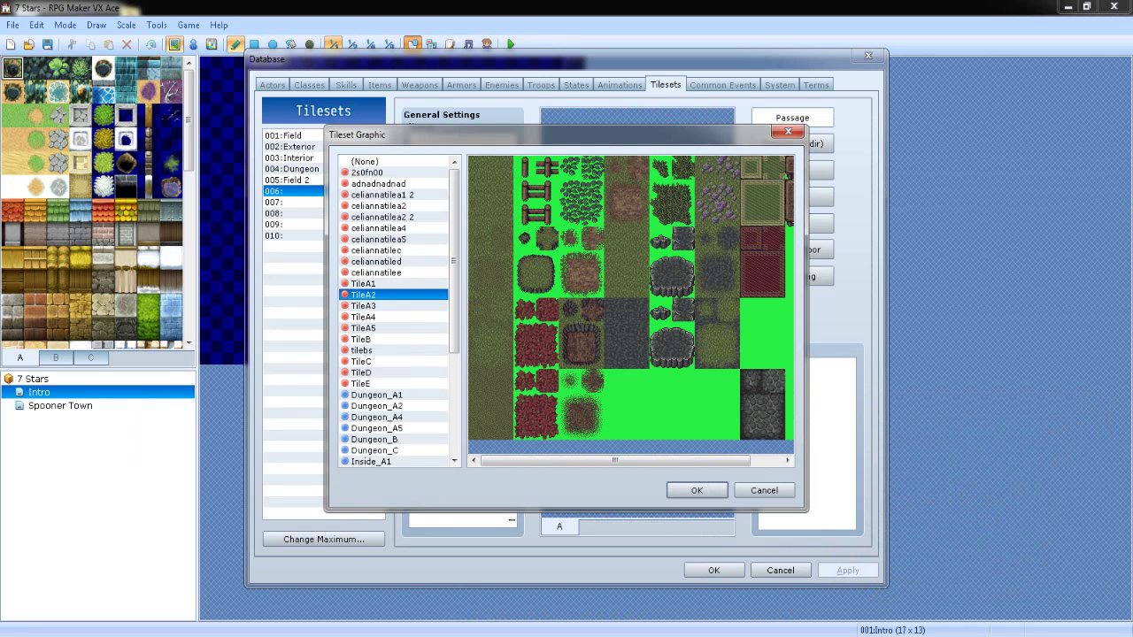
{"action": "key", "text": "Up"}
{"action": "left_click", "coordinate": [769, 492]}
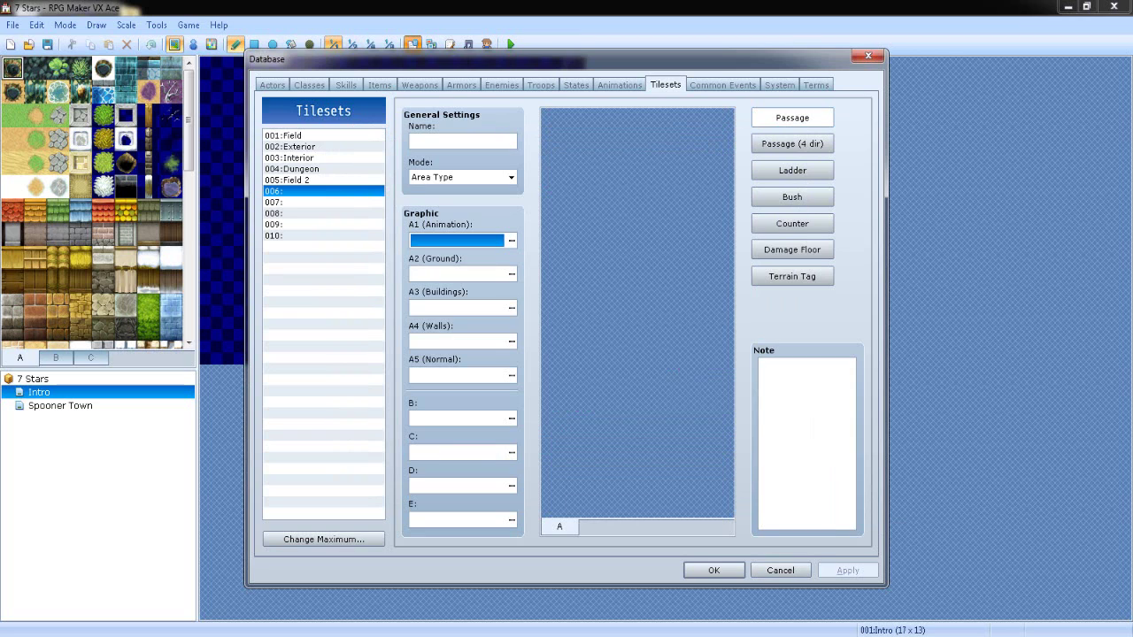
Step: View the database's System settings and close the database
{"action": "left_click", "coordinate": [722, 85]}
{"action": "key", "text": "ctrl+Tab"}
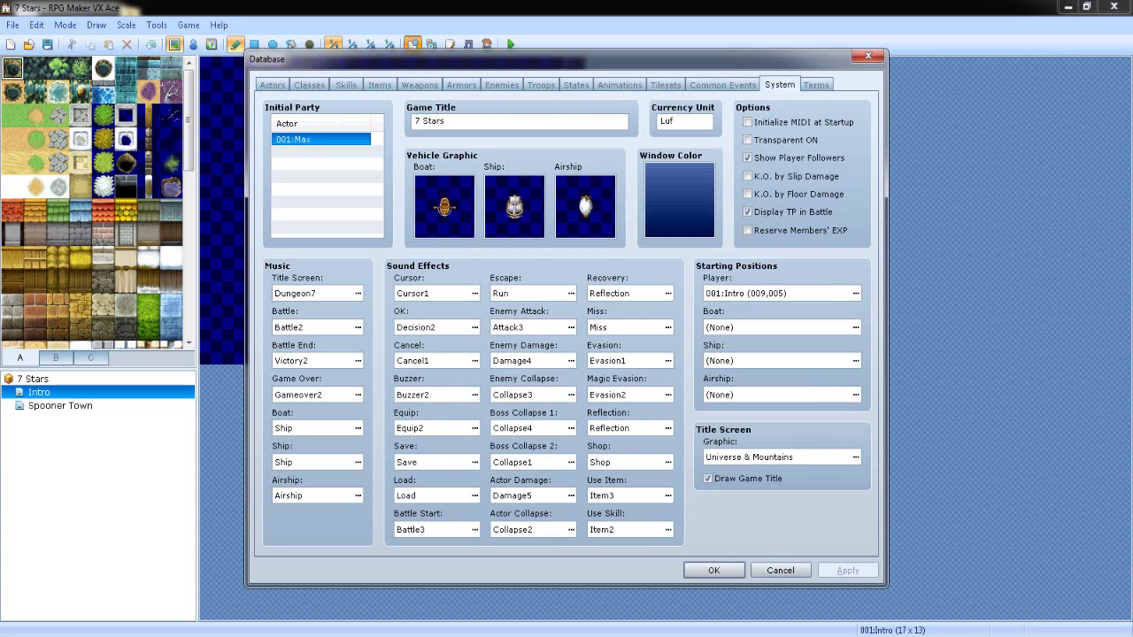
{"action": "left_click", "coordinate": [868, 56]}
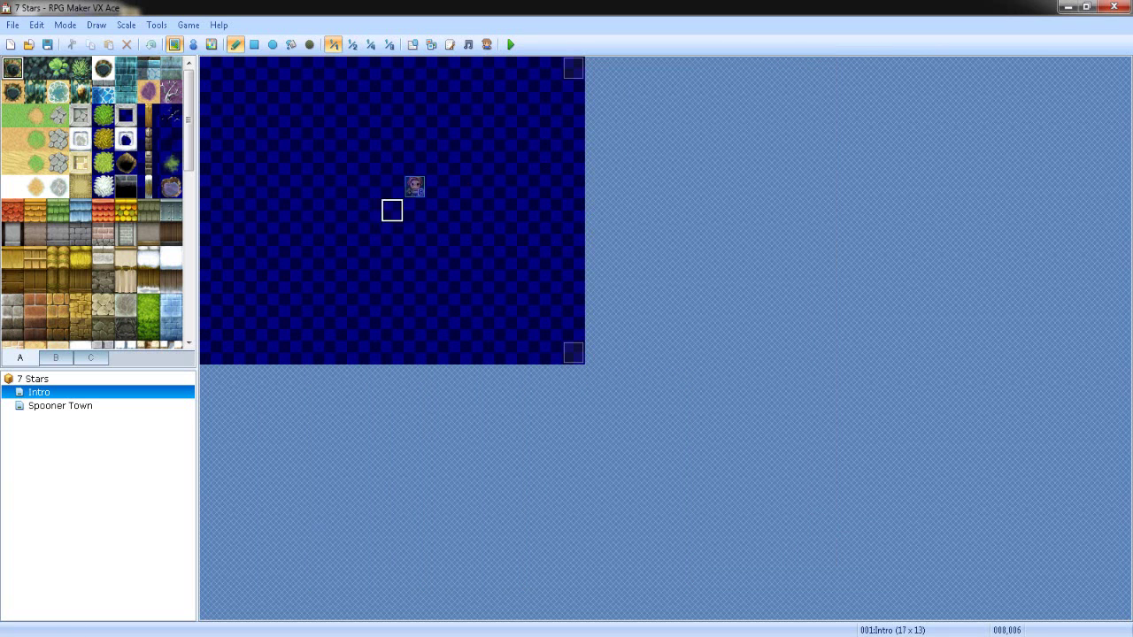
Step: Switch to event editing and look over the Spooner Town map
{"action": "left_click", "coordinate": [193, 45]}
{"action": "left_click", "coordinate": [61, 405]}
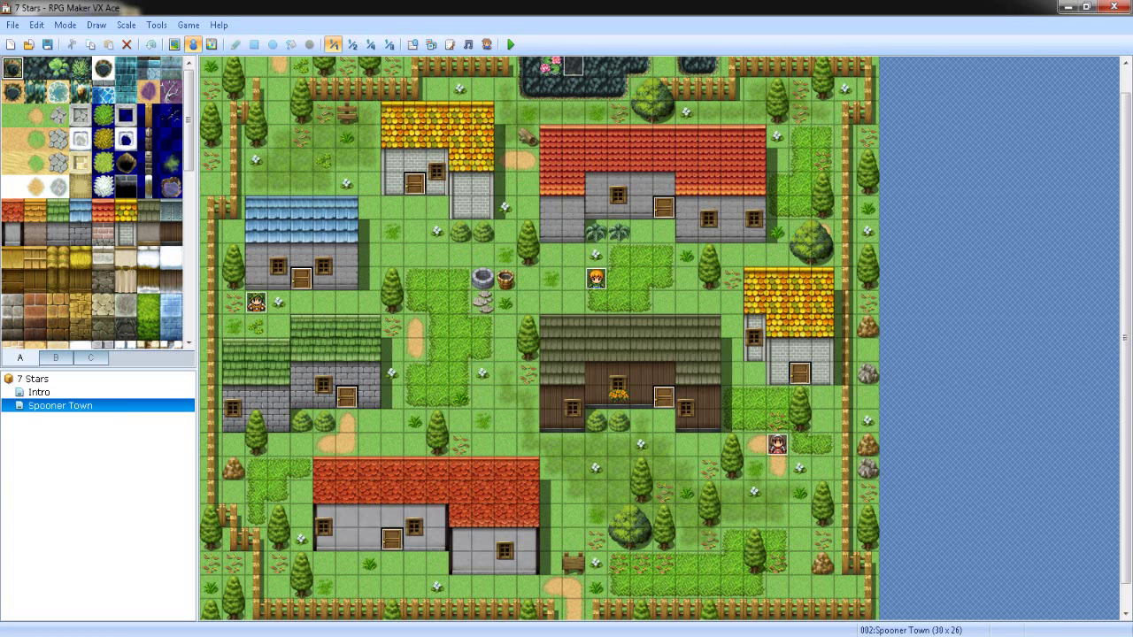
{"action": "scroll", "coordinate": [564, 440], "scroll_direction": "down", "scroll_amount": 1}
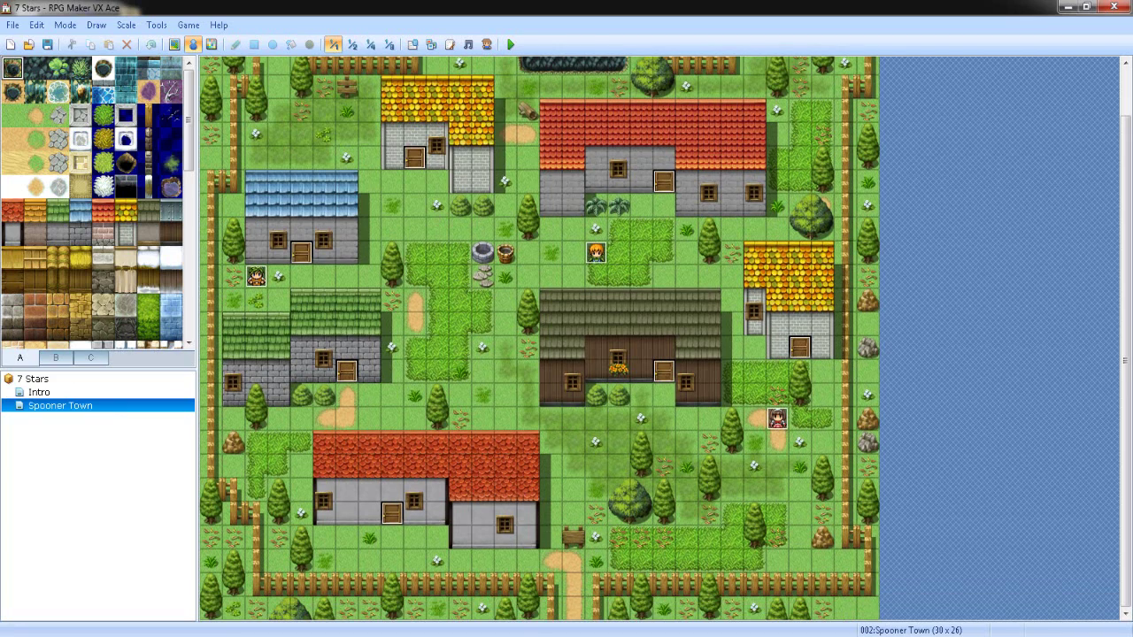
{"action": "scroll", "coordinate": [731, 481], "scroll_direction": "up", "scroll_amount": 2}
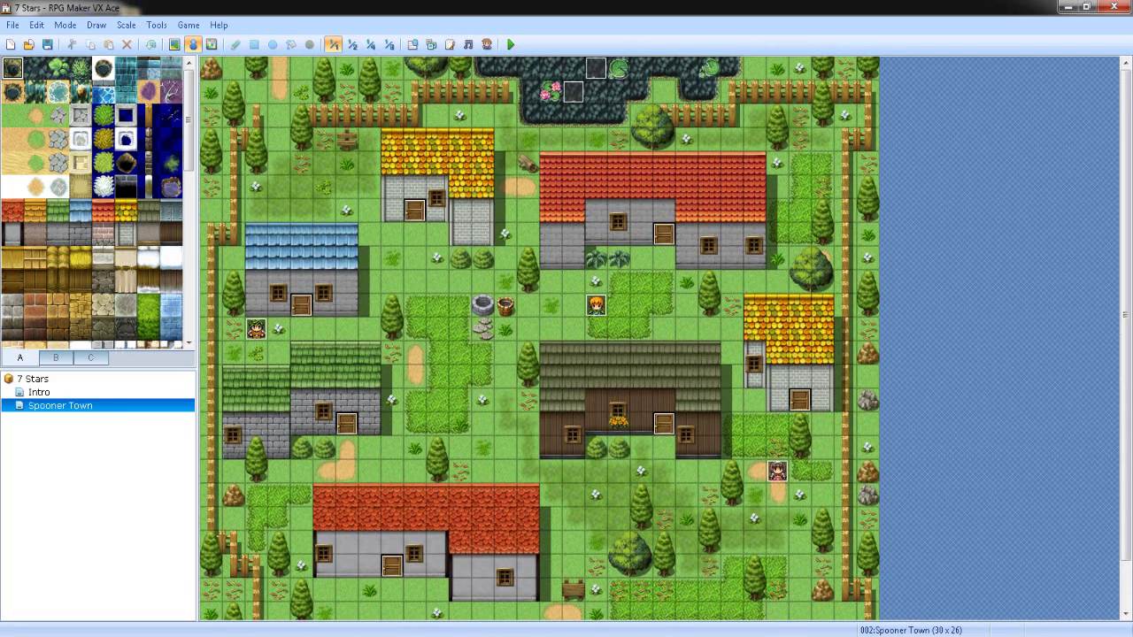
{"action": "scroll", "coordinate": [809, 370], "scroll_direction": "down", "scroll_amount": 2}
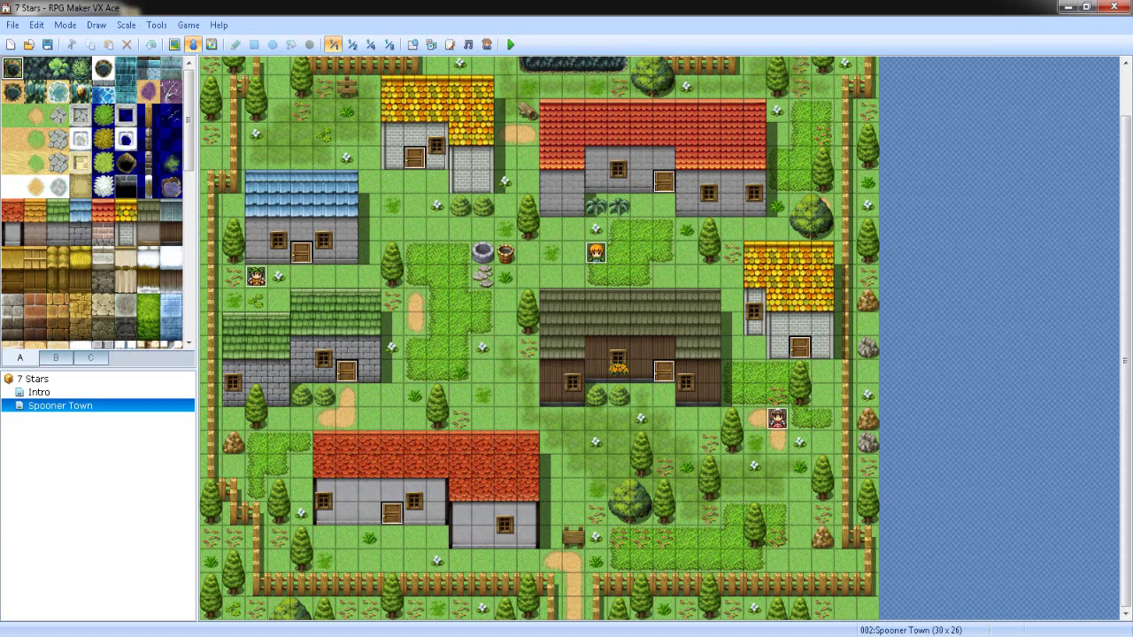
{"action": "scroll", "coordinate": [538, 339], "scroll_direction": "up", "scroll_amount": 2}
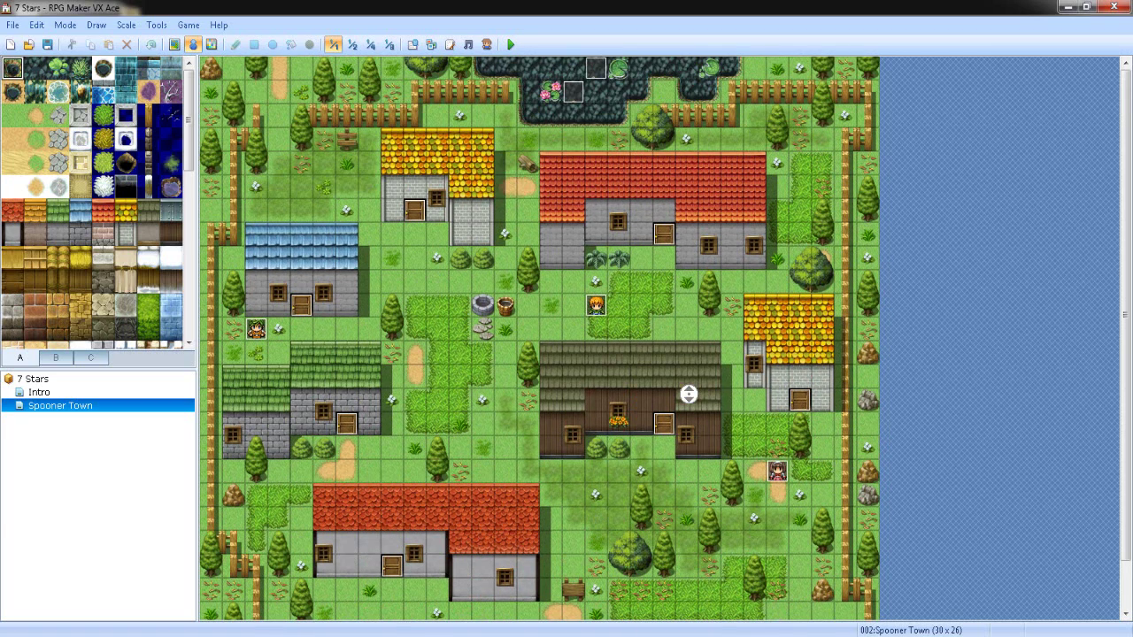
{"action": "scroll", "coordinate": [455, 435], "scroll_direction": "down", "scroll_amount": 2}
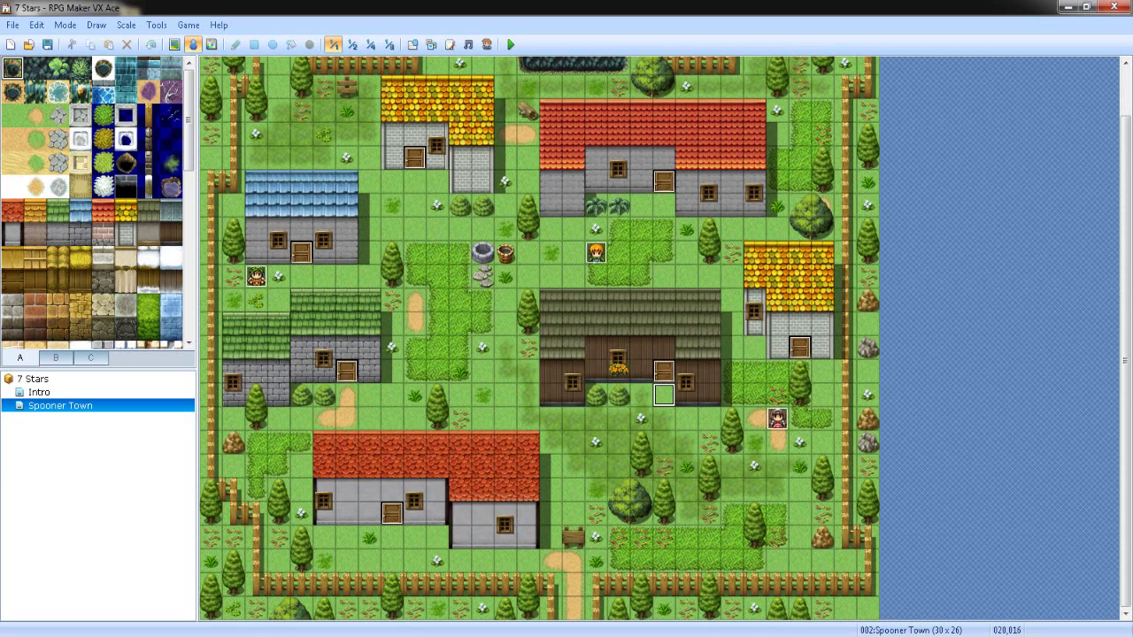
Step: Create a Spooner Town event at (019,016), beside the brown house's entrance, using the blonde red-clothed character from Actor1 as its graphic
{"action": "double_click", "coordinate": [636, 395]}
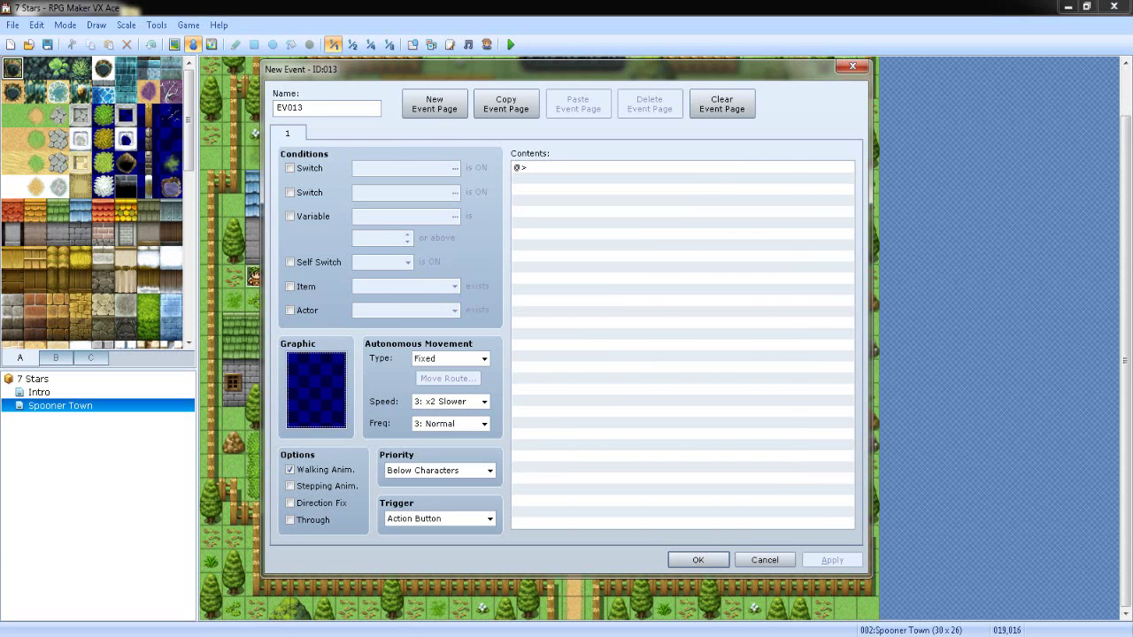
{"action": "double_click", "coordinate": [316, 390]}
{"action": "key", "text": "Down"}
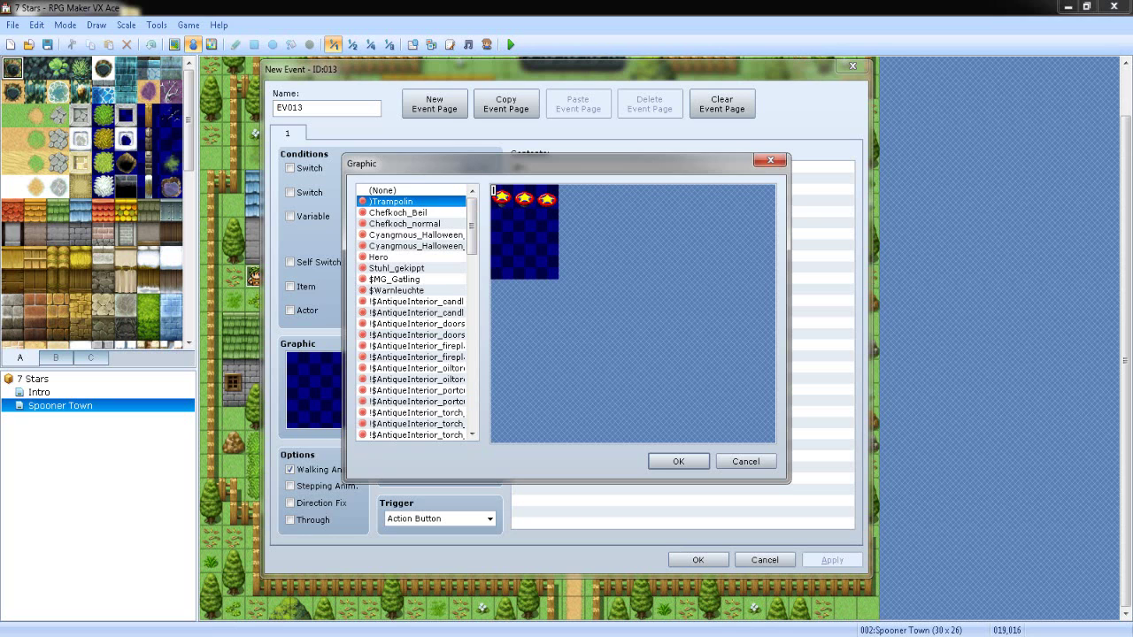
{"action": "key", "text": "Down"}
{"action": "key", "text": "Down"}
{"action": "key", "text": "Down"}
{"action": "key", "text": "Down"}
{"action": "key", "text": "Down"}
{"action": "key", "text": "Down"}
{"action": "key", "text": "Down"}
{"action": "key", "text": "Down"}
{"action": "key", "text": "Down"}
{"action": "key", "text": "Down"}
{"action": "key", "text": "Down"}
{"action": "key", "text": "Down"}
{"action": "key", "text": "Down"}
{"action": "key", "text": "Down"}
{"action": "key", "text": "Down"}
{"action": "key", "text": "Down"}
{"action": "key", "text": "Down"}
{"action": "key", "text": "Down"}
{"action": "key", "text": "Down"}
{"action": "key", "text": "Down"}
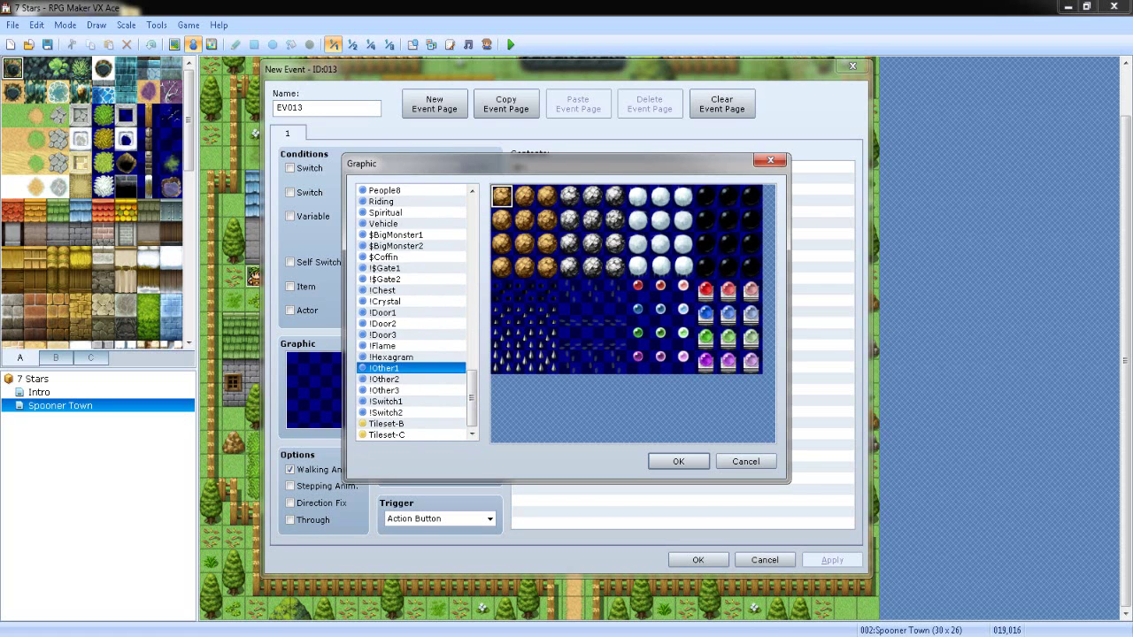
{"action": "left_click", "coordinate": [384, 324]}
{"action": "left_click", "coordinate": [384, 268]}
{"action": "scroll", "coordinate": [384, 269], "scroll_direction": "up", "scroll_amount": 12}
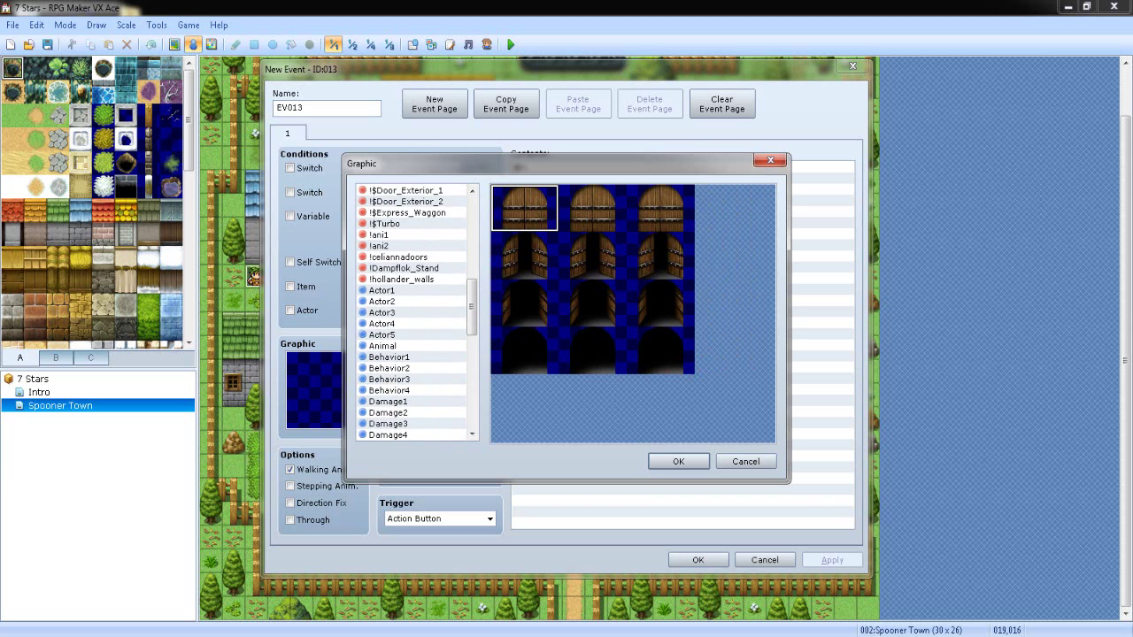
{"action": "left_click", "coordinate": [384, 313]}
{"action": "left_click", "coordinate": [385, 290]}
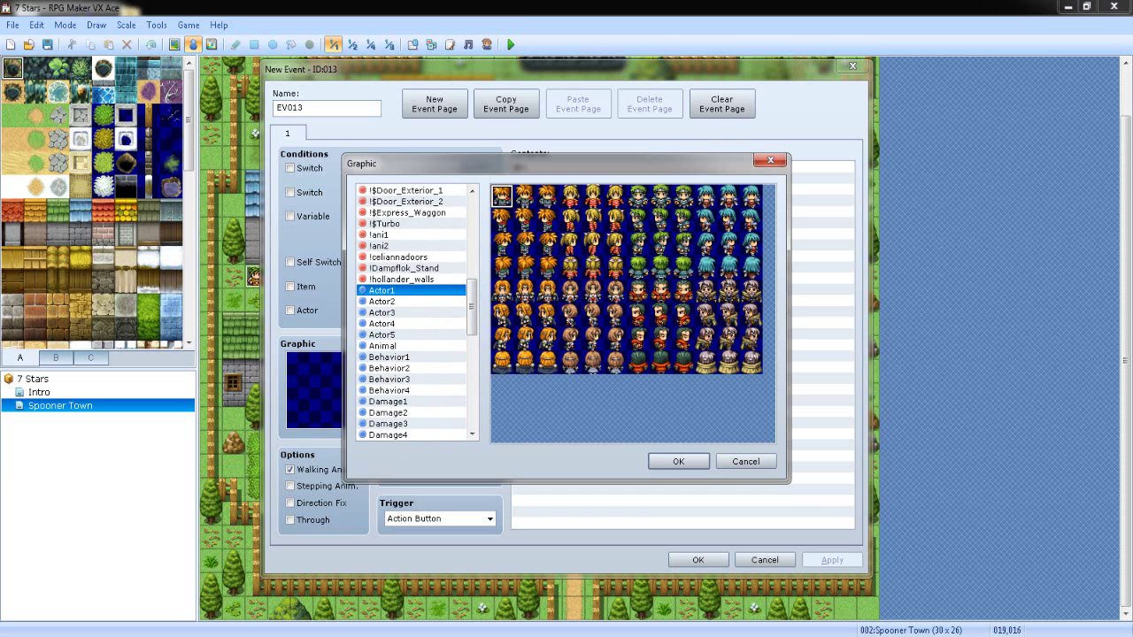
{"action": "key", "text": "Return"}
Step: Turn the new event's character graphic to face left and save the event
{"action": "double_click", "coordinate": [316, 390]}
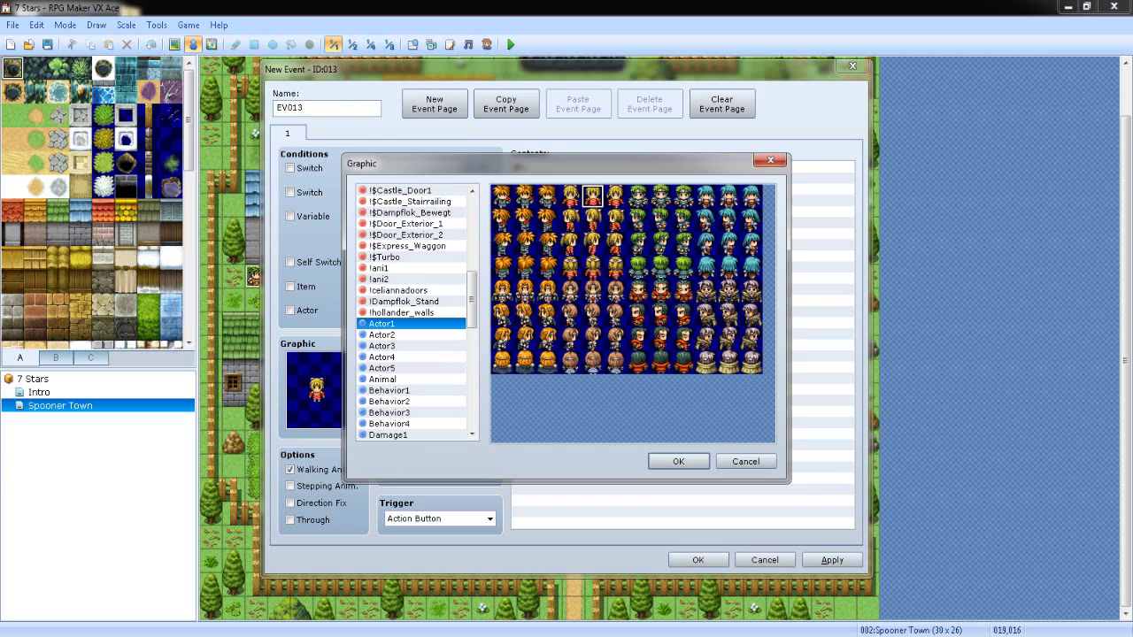
{"action": "double_click", "coordinate": [592, 219]}
{"action": "left_click", "coordinate": [699, 560]}
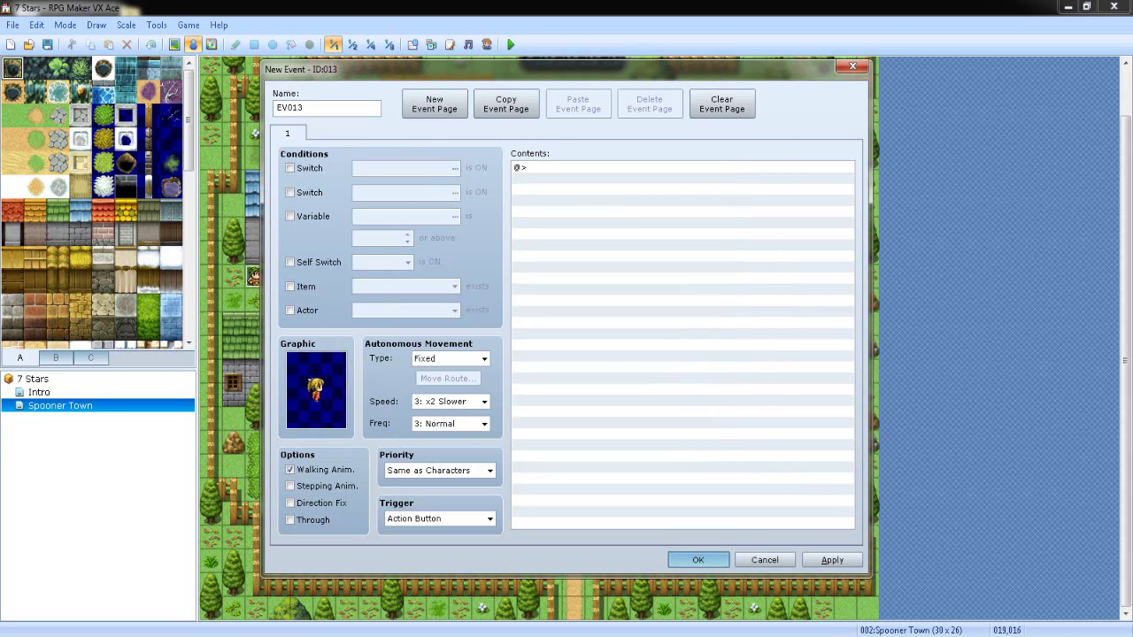
Step: Change the Transfer Player destination in the Intro map's event EV001 to Spooner Town (020,016), in front of the brown house's door
{"action": "left_click", "coordinate": [39, 392]}
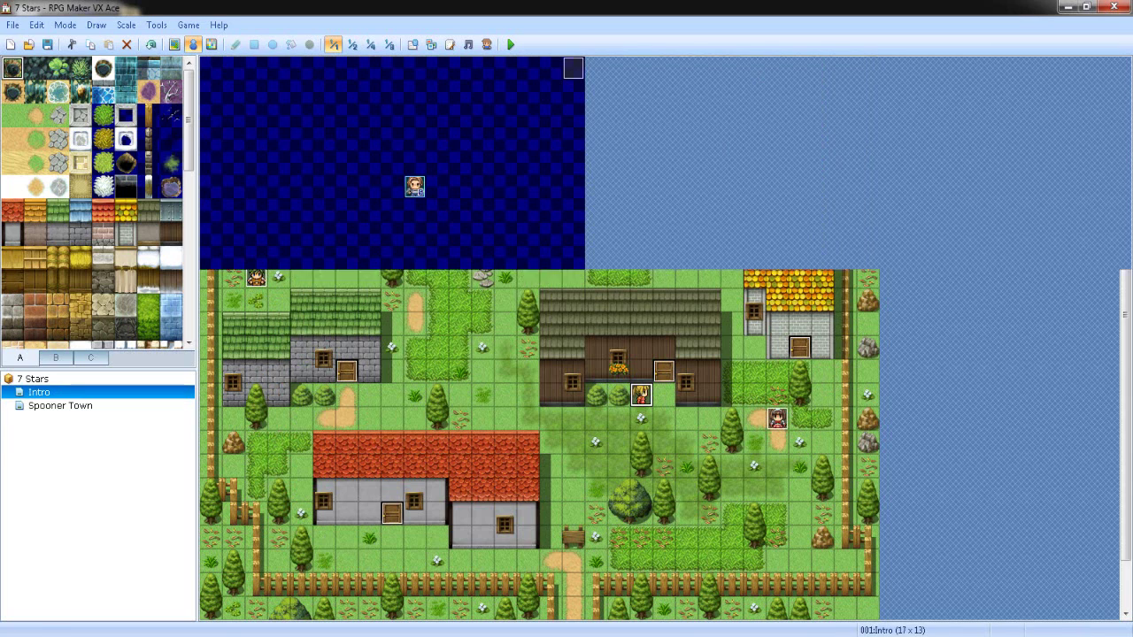
{"action": "double_click", "coordinate": [573, 353]}
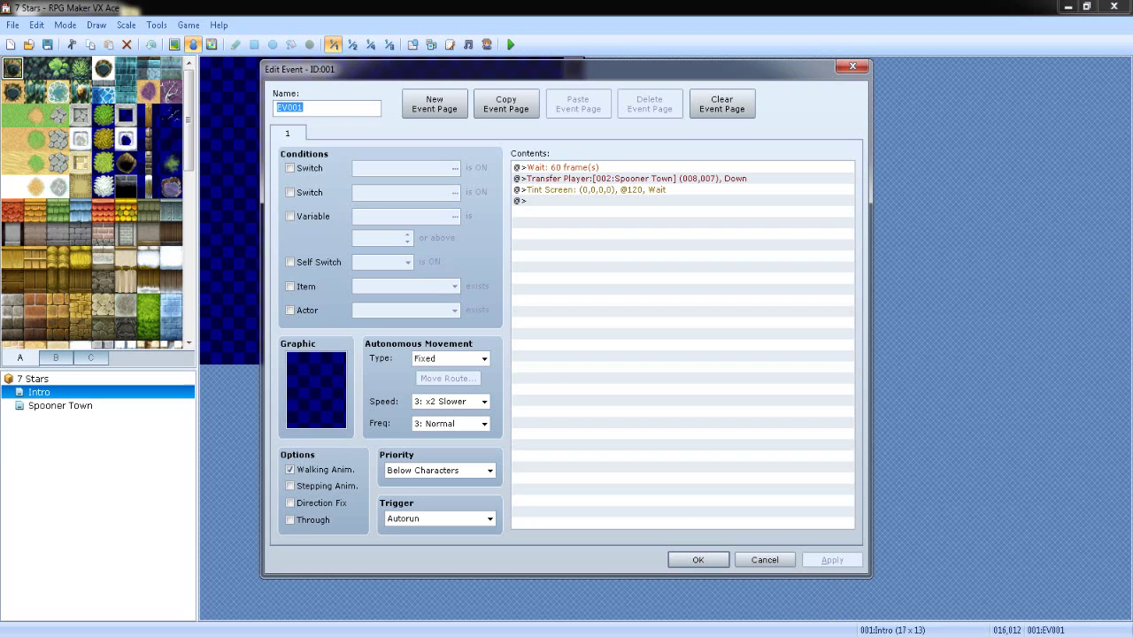
{"action": "right_click", "coordinate": [661, 182]}
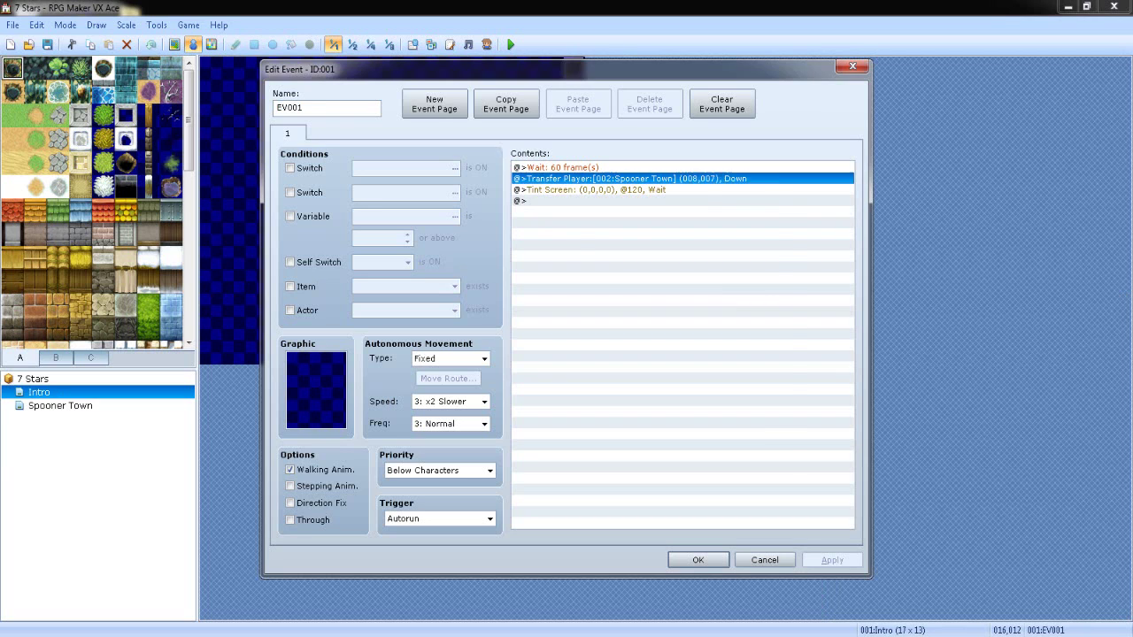
{"action": "left_click", "coordinate": [689, 209]}
{"action": "left_click", "coordinate": [683, 293]}
{"action": "left_click", "coordinate": [763, 293]}
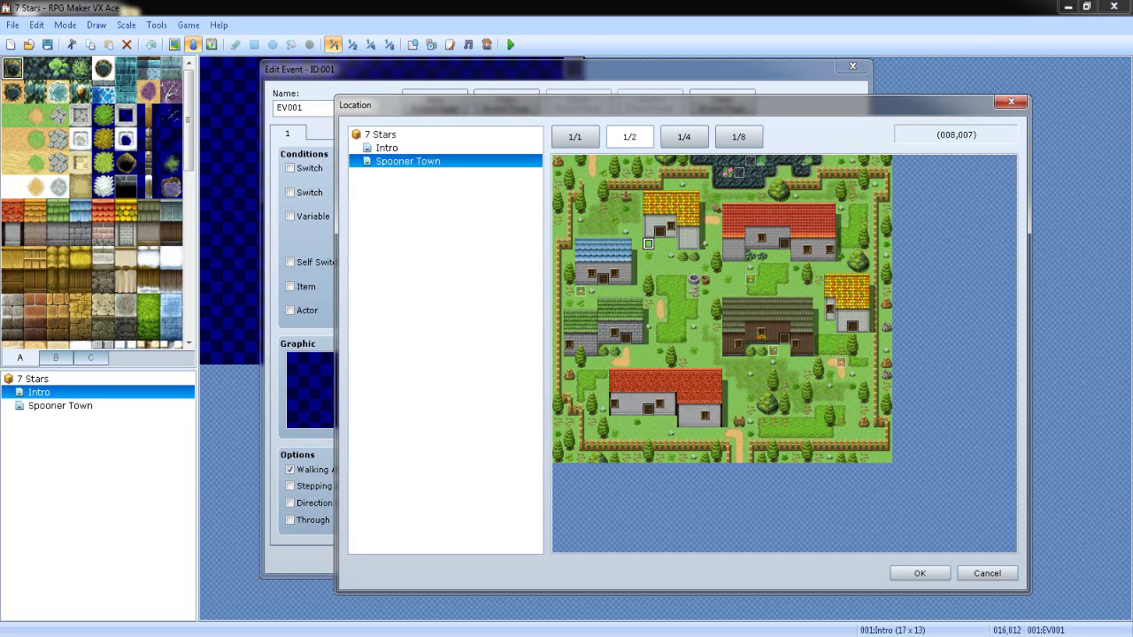
{"action": "left_click", "coordinate": [784, 362]}
{"action": "left_click", "coordinate": [784, 350]}
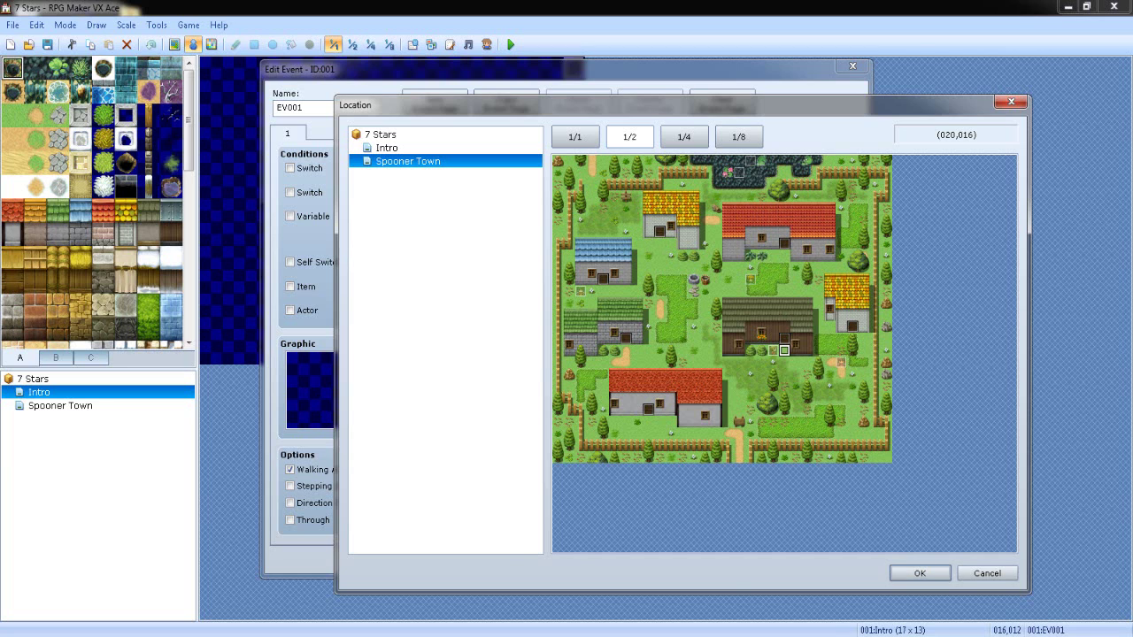
{"action": "key", "text": "Return"}
{"action": "key", "text": "Return"}
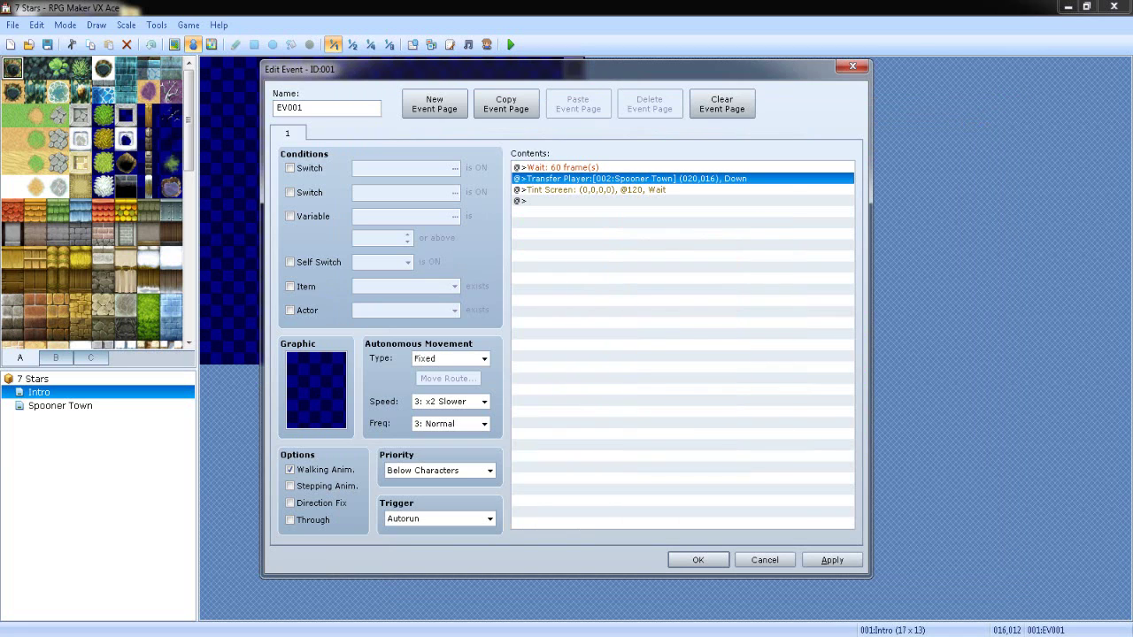
{"action": "right_click", "coordinate": [564, 167]}
{"action": "right_click", "coordinate": [556, 175]}
{"action": "left_click", "coordinate": [586, 182]}
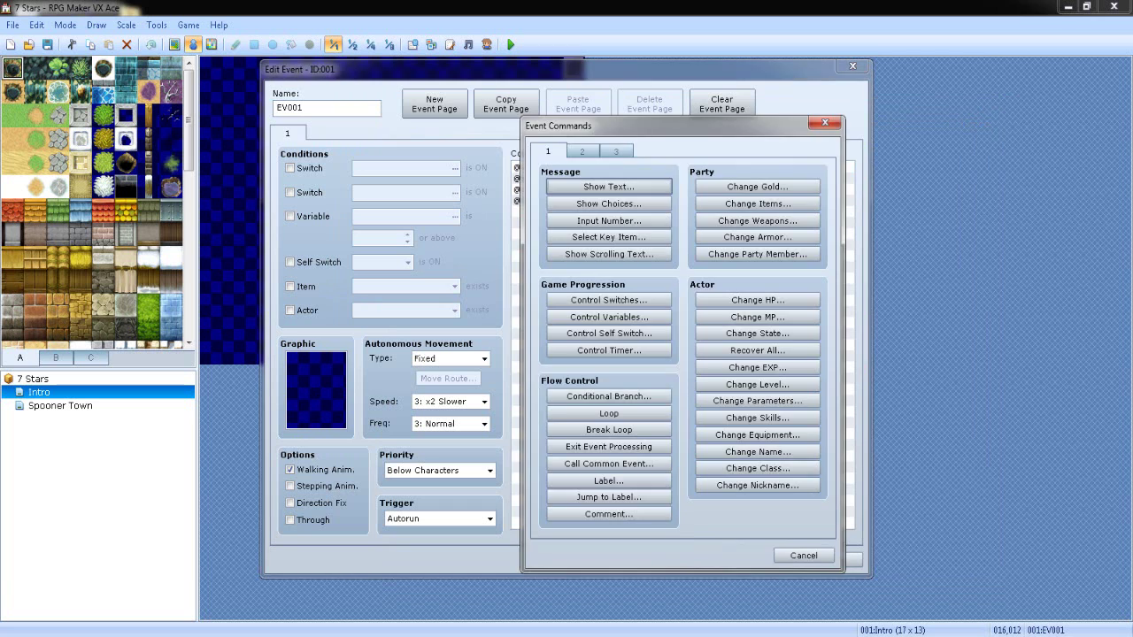
{"action": "left_click_drag", "start_coordinate": [797, 114], "coordinate": [817, 72]}
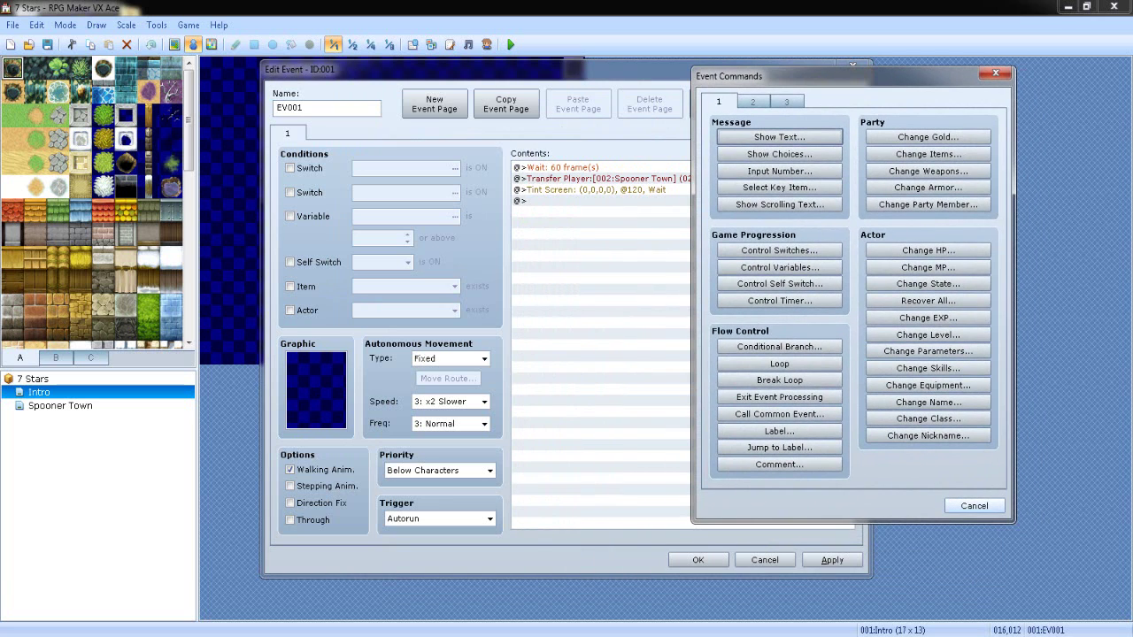
{"action": "left_click", "coordinate": [974, 503]}
Step: Save event EV001 and check the contents of the Intro map's event EV002
{"action": "left_click", "coordinate": [698, 559]}
{"action": "double_click", "coordinate": [574, 69]}
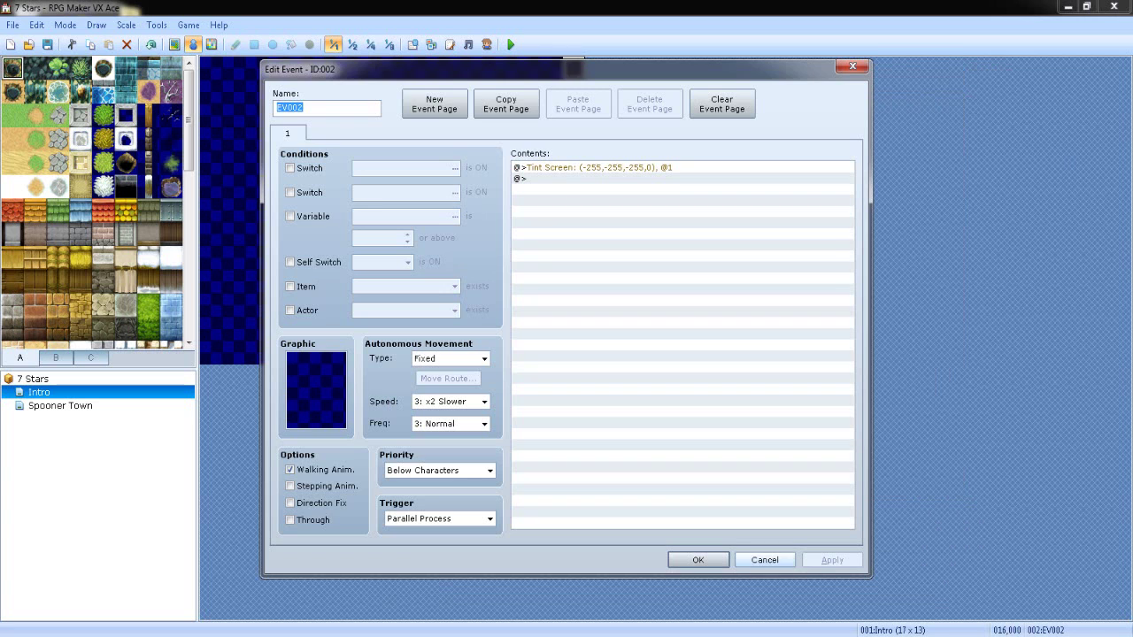
{"action": "left_click", "coordinate": [765, 560]}
Step: Insert a Change Actor Graphic command before Transfer Player in EV001, setting Max's character graphic to (None)
{"action": "double_click", "coordinate": [573, 353]}
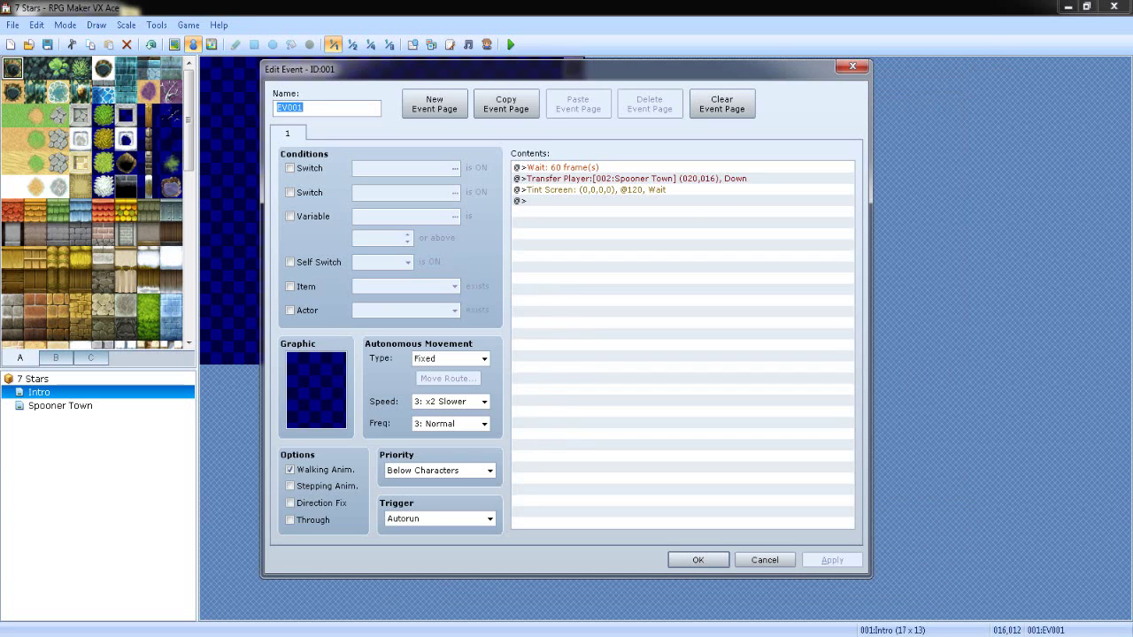
{"action": "left_click", "coordinate": [611, 178]}
{"action": "right_click", "coordinate": [611, 179]}
{"action": "left_click", "coordinate": [636, 190]}
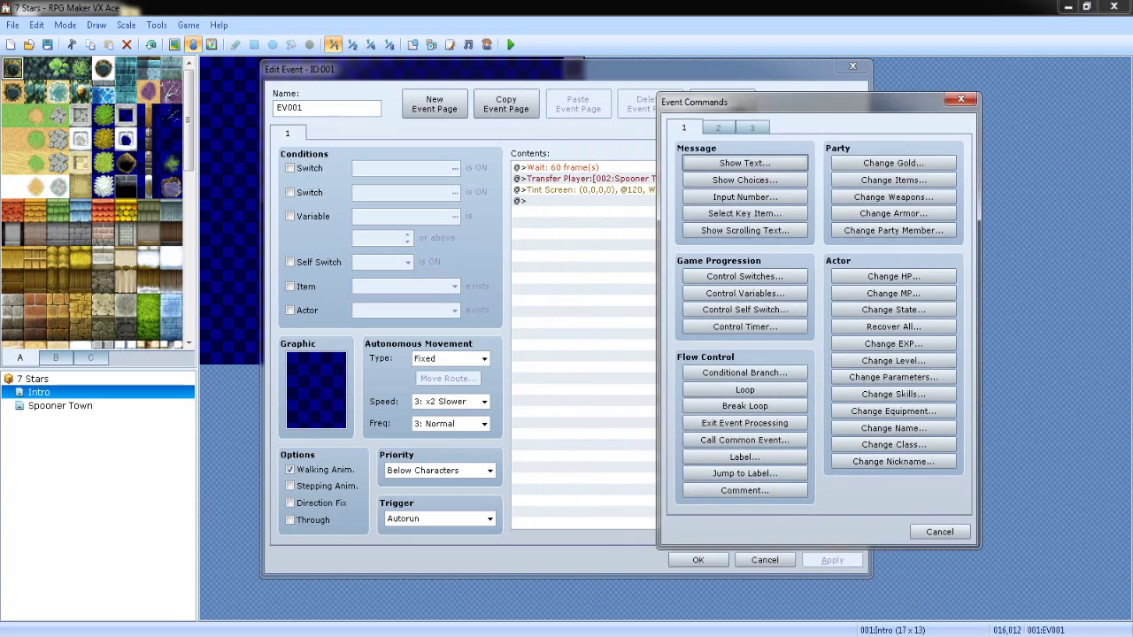
{"action": "left_click_drag", "start_coordinate": [779, 102], "coordinate": [791, 97]}
{"action": "left_click", "coordinate": [730, 123]}
{"action": "left_click", "coordinate": [763, 123]}
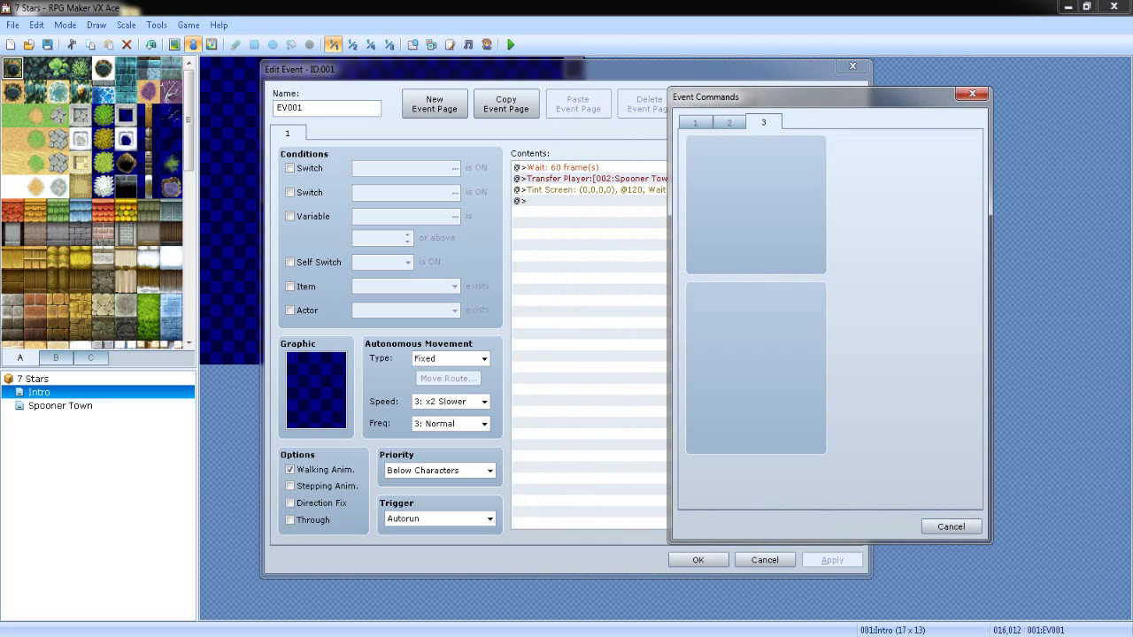
{"action": "left_click", "coordinate": [756, 422]}
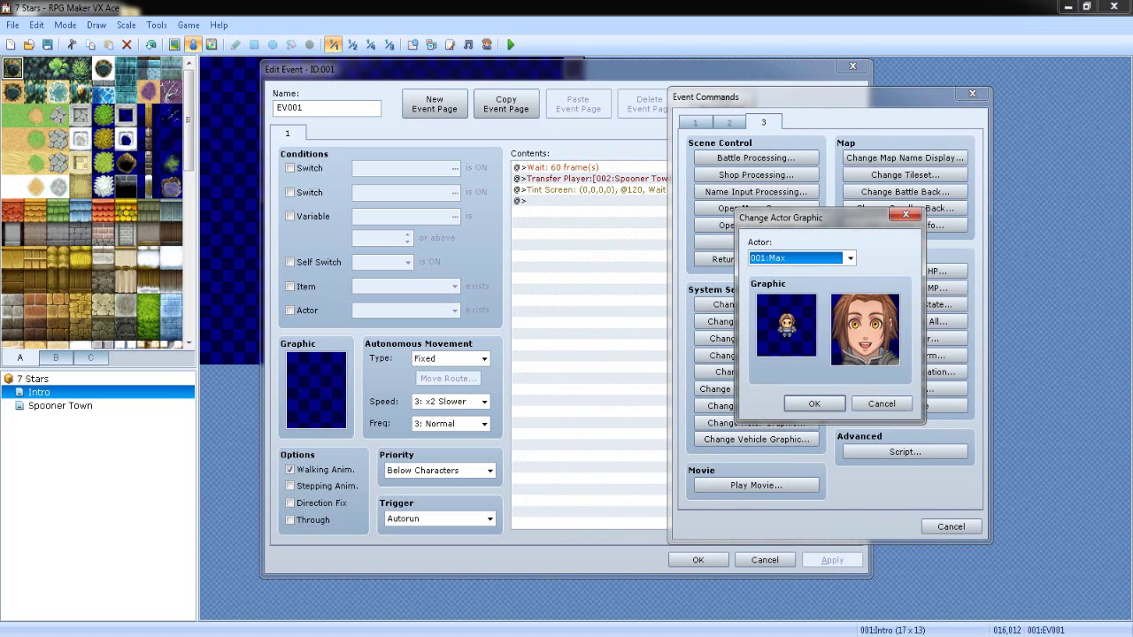
{"action": "double_click", "coordinate": [786, 326]}
{"action": "double_click", "coordinate": [651, 187]}
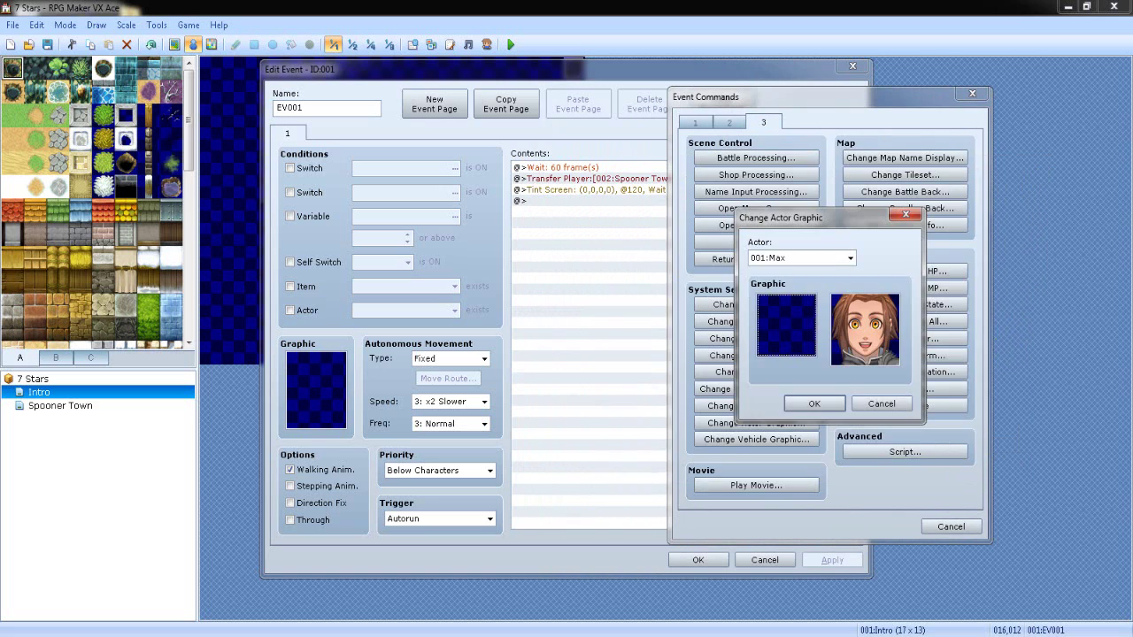
{"action": "left_click", "coordinate": [814, 404]}
Step: Browse the event commands for EV001 without adding another one, and save the event
{"action": "left_click", "coordinate": [611, 212]}
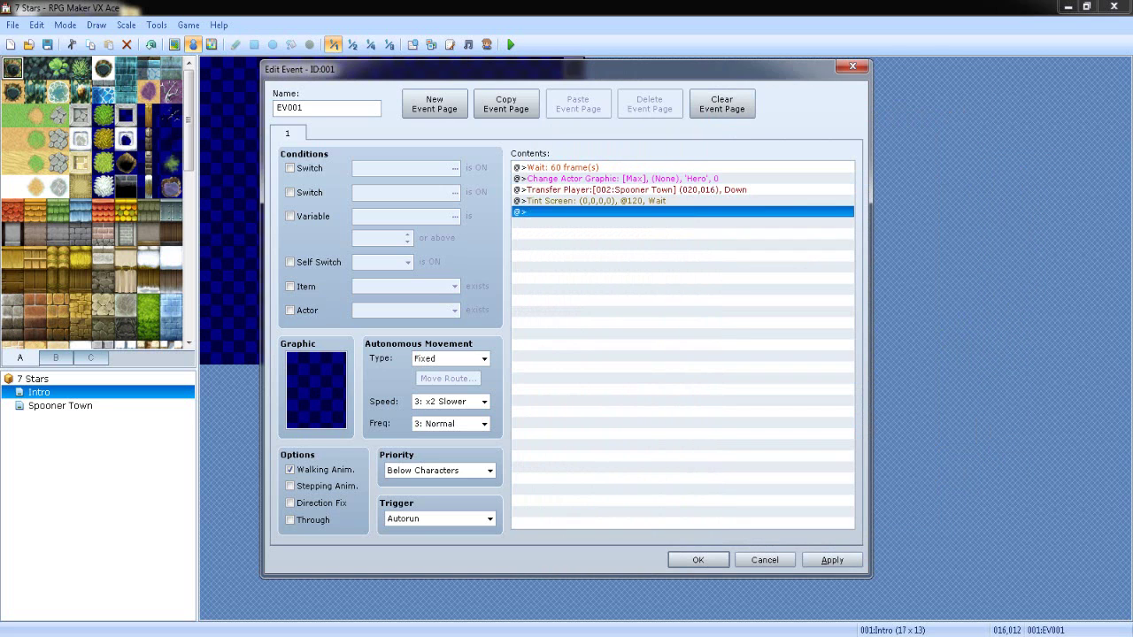
{"action": "double_click", "coordinate": [610, 213]}
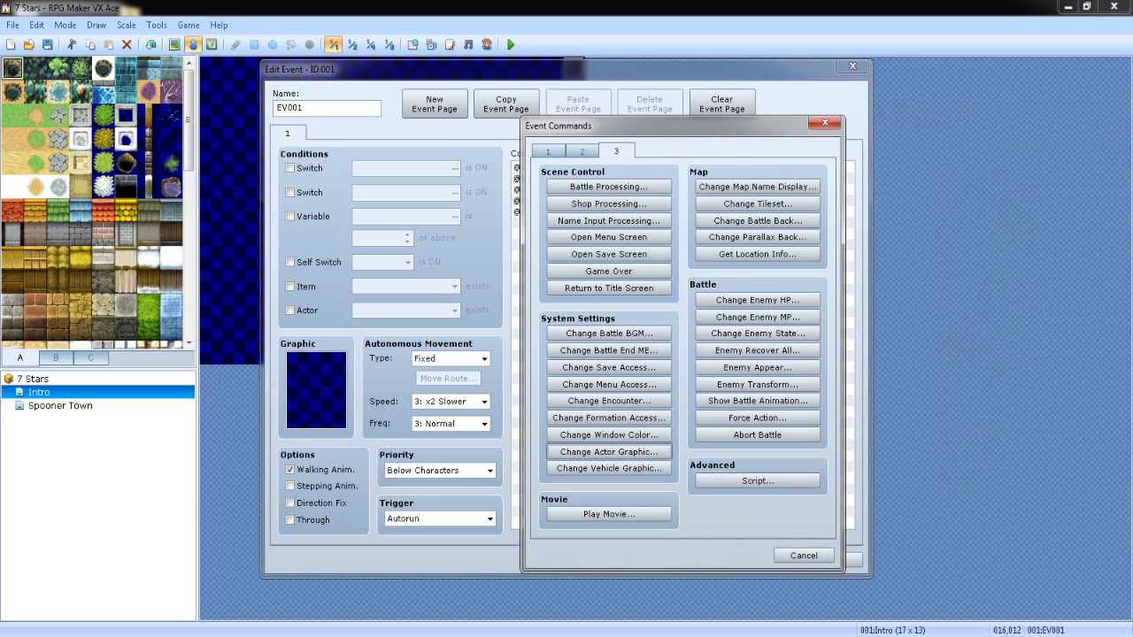
{"action": "left_click", "coordinate": [582, 151]}
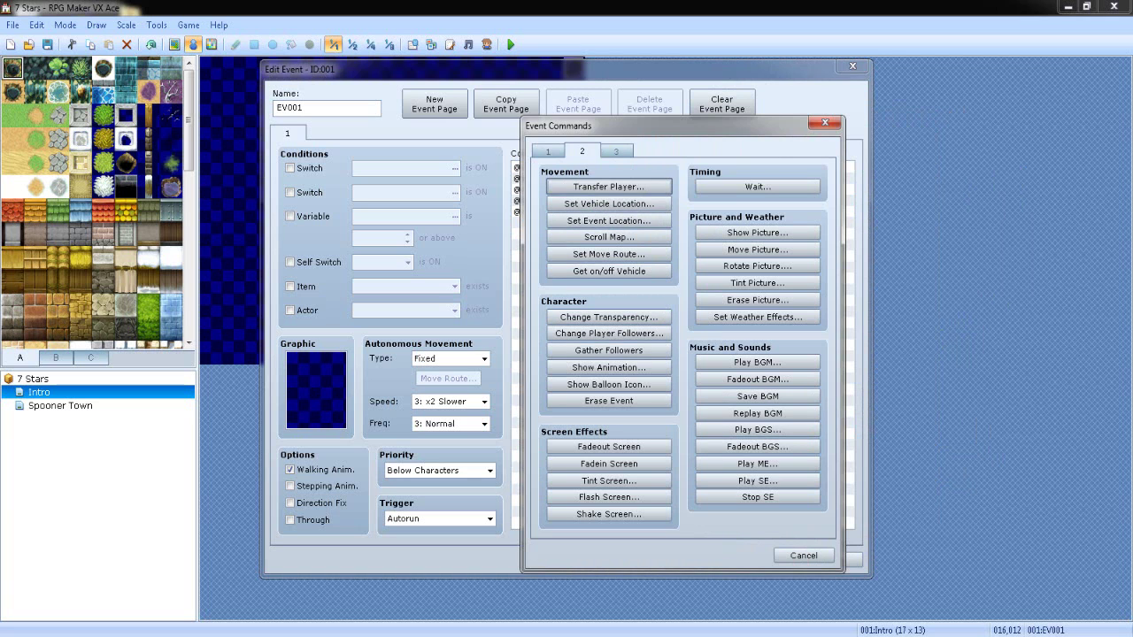
{"action": "left_click", "coordinate": [804, 555]}
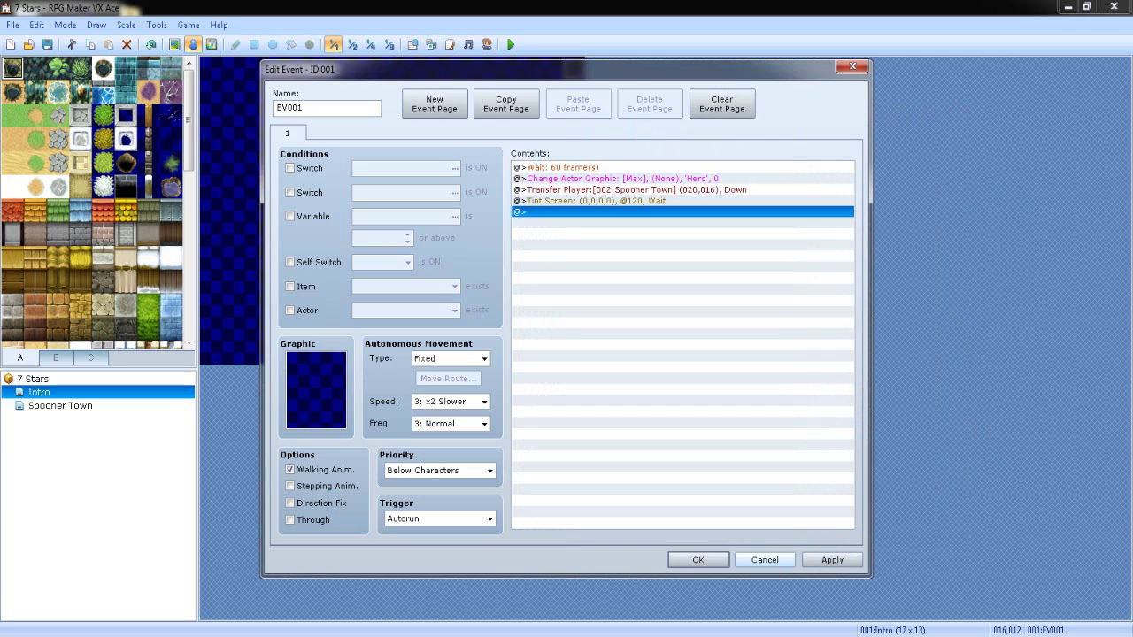
{"action": "left_click", "coordinate": [699, 561]}
Step: Create an event in Spooner Town at (018,016), on the bush beside the character outside the brown house, with an Autorun trigger
{"action": "left_click", "coordinate": [61, 405]}
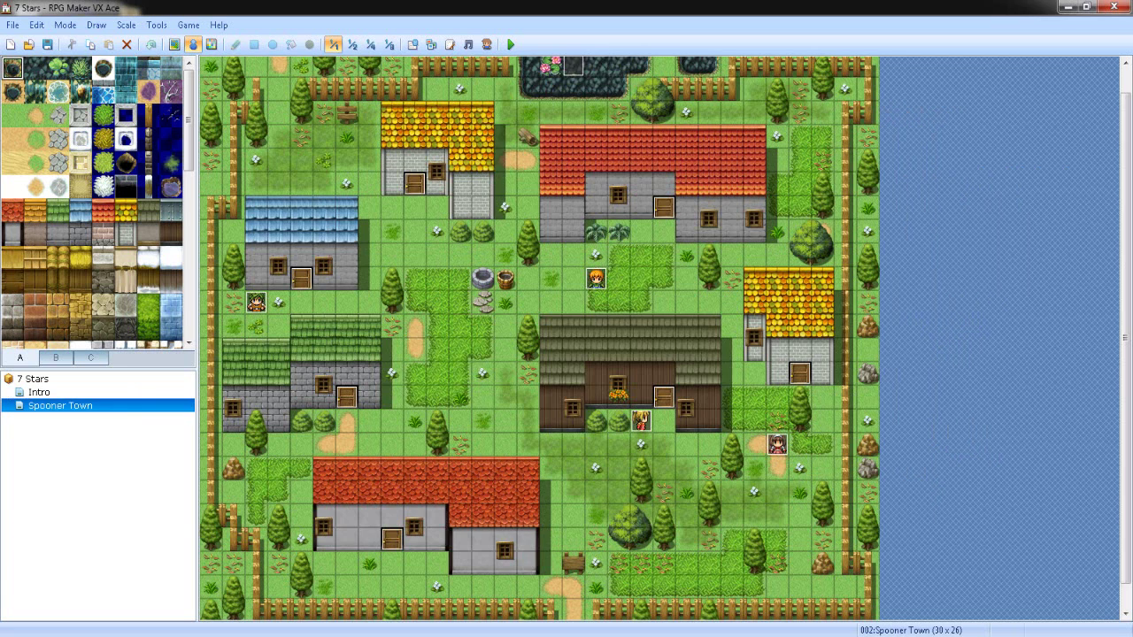
{"action": "double_click", "coordinate": [619, 422]}
{"action": "left_click", "coordinate": [440, 519]}
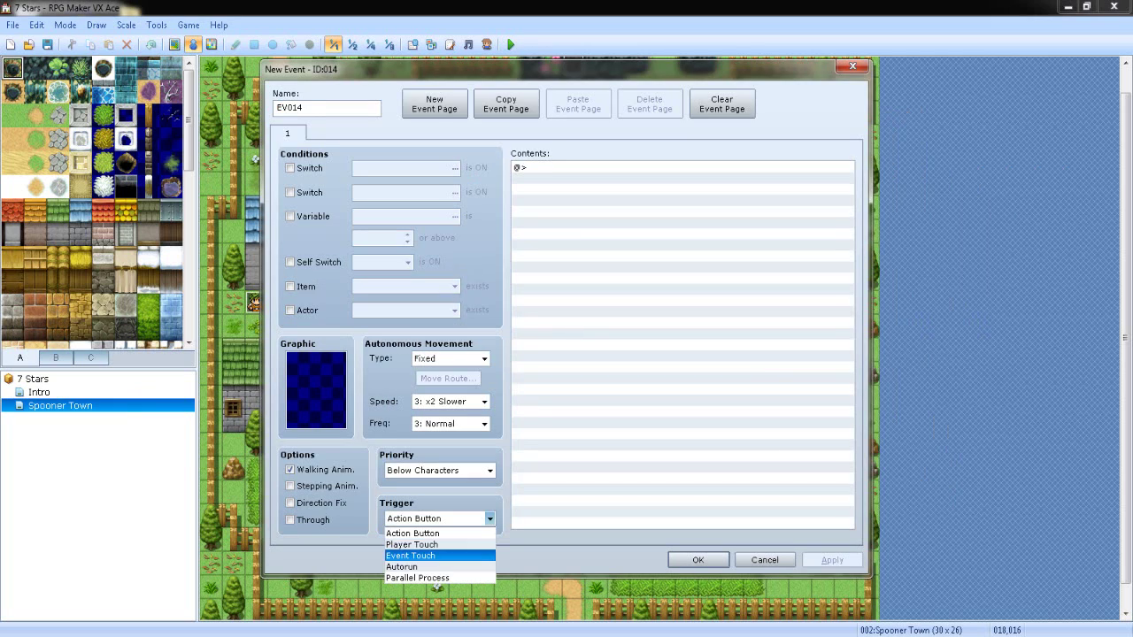
{"action": "left_click", "coordinate": [434, 565]}
Step: Add a Wait command of 30 frames to the new event
{"action": "double_click", "coordinate": [549, 168]}
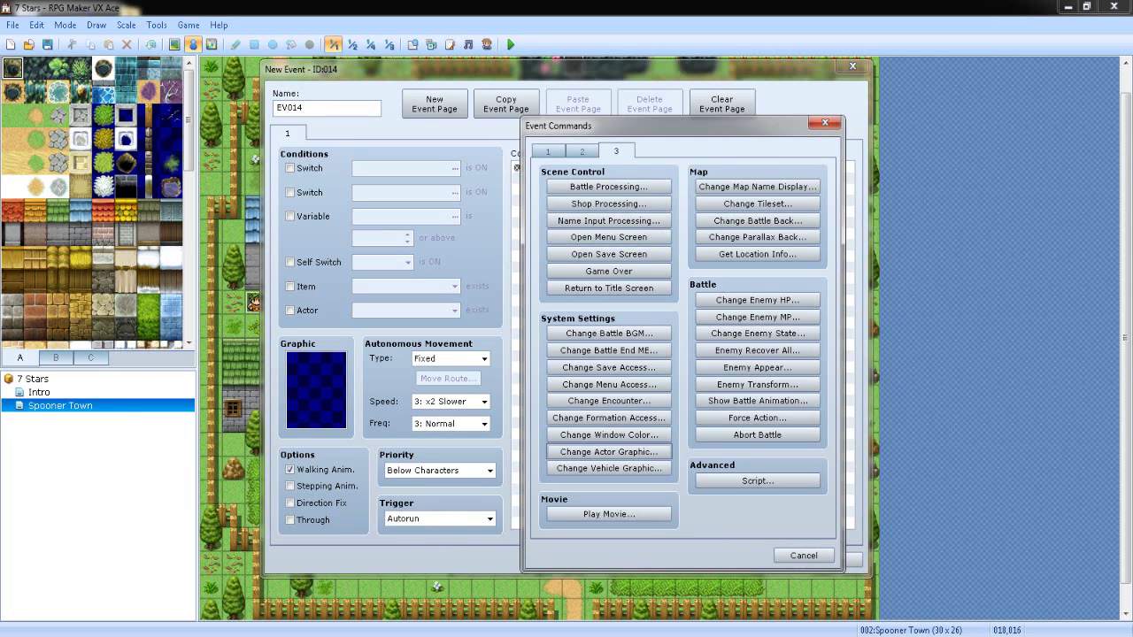
{"action": "left_click_drag", "start_coordinate": [655, 126], "coordinate": [725, 108]}
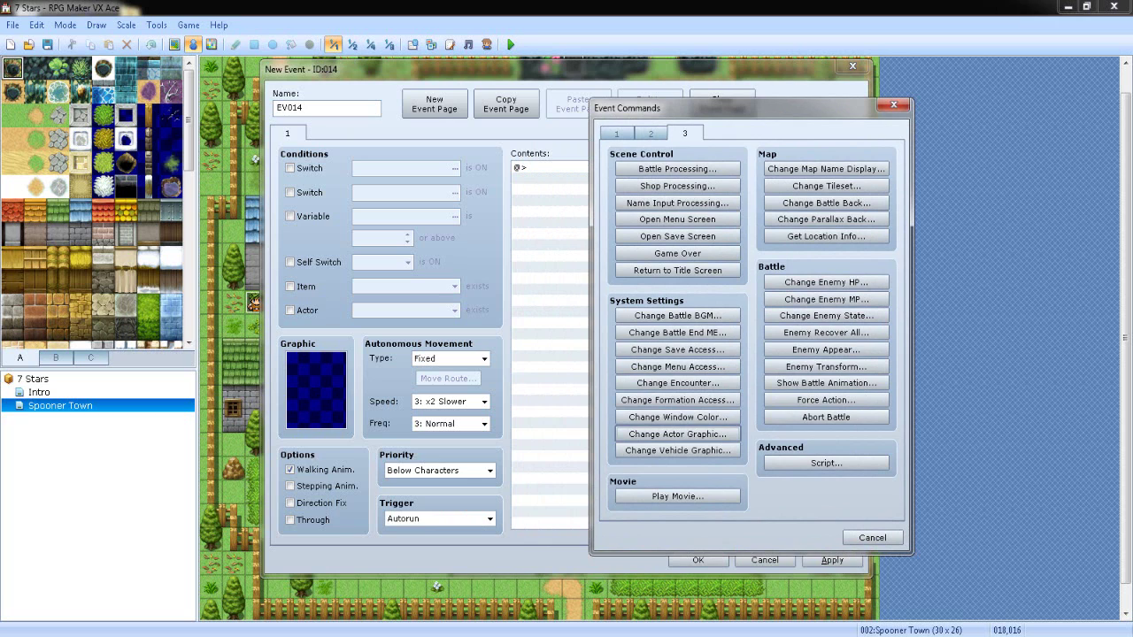
{"action": "left_click", "coordinate": [617, 134]}
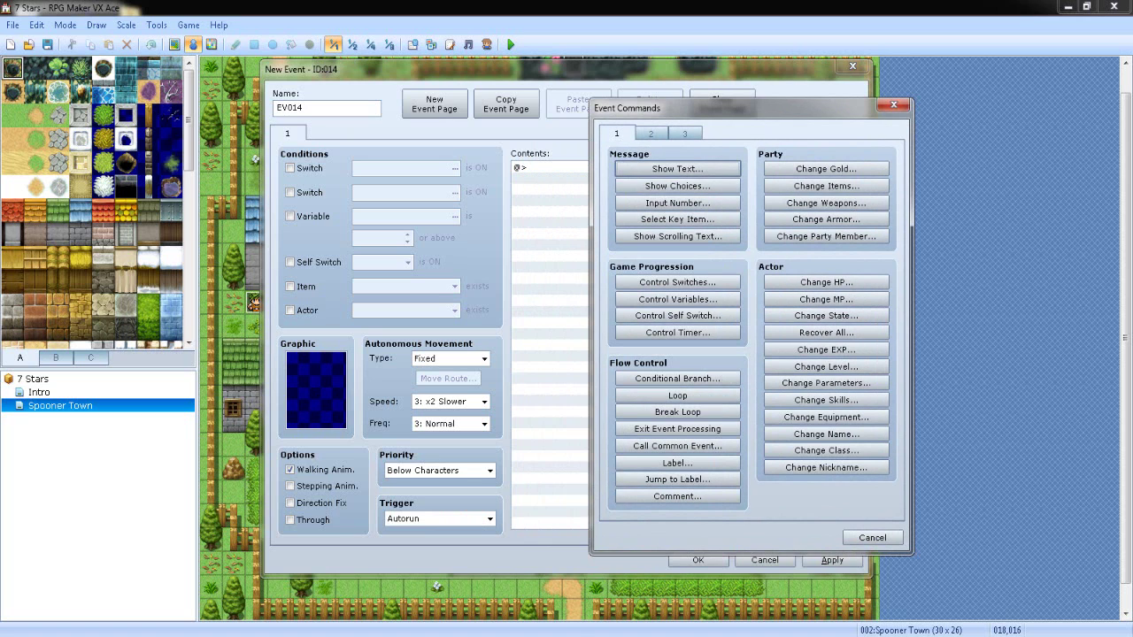
{"action": "left_click_drag", "start_coordinate": [717, 108], "coordinate": [868, 82]}
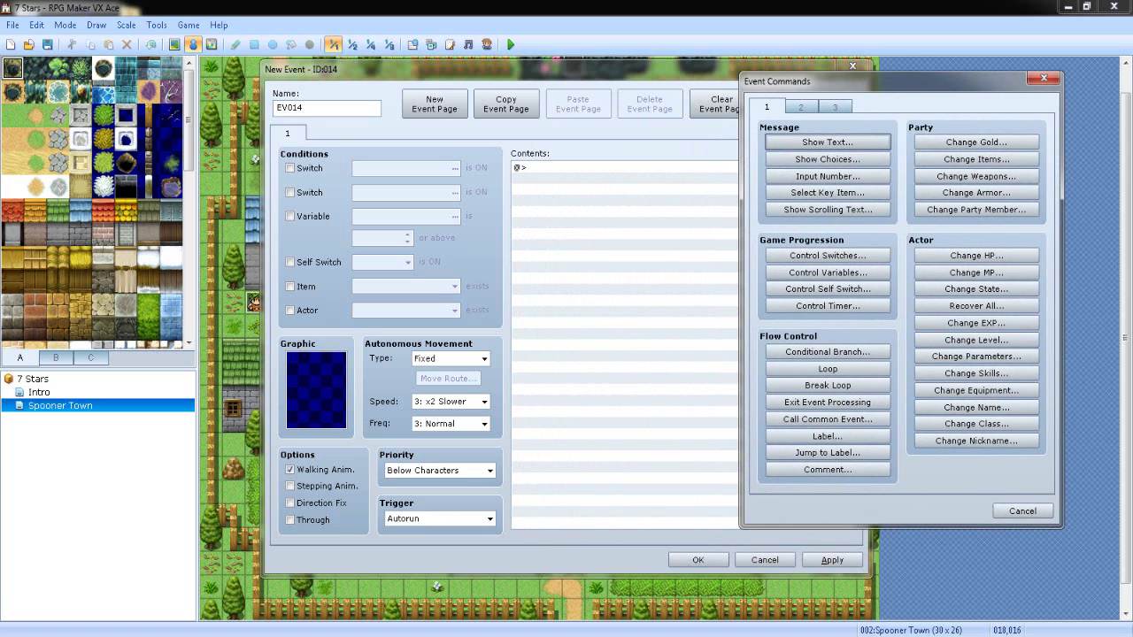
{"action": "key", "text": "ctrl+Tab"}
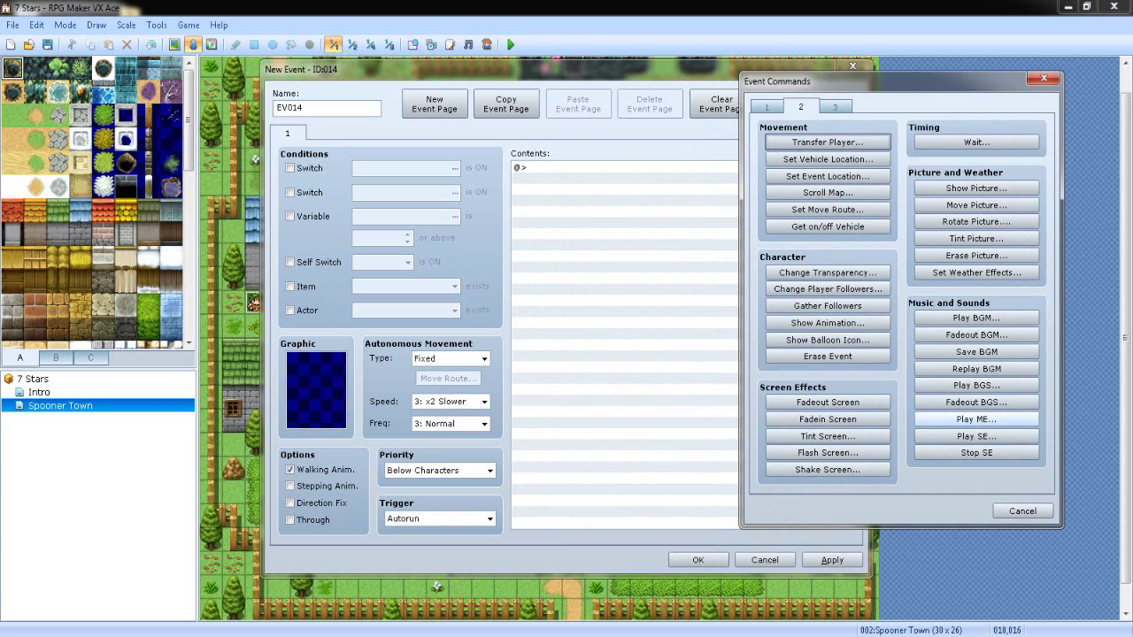
{"action": "key", "text": "Return"}
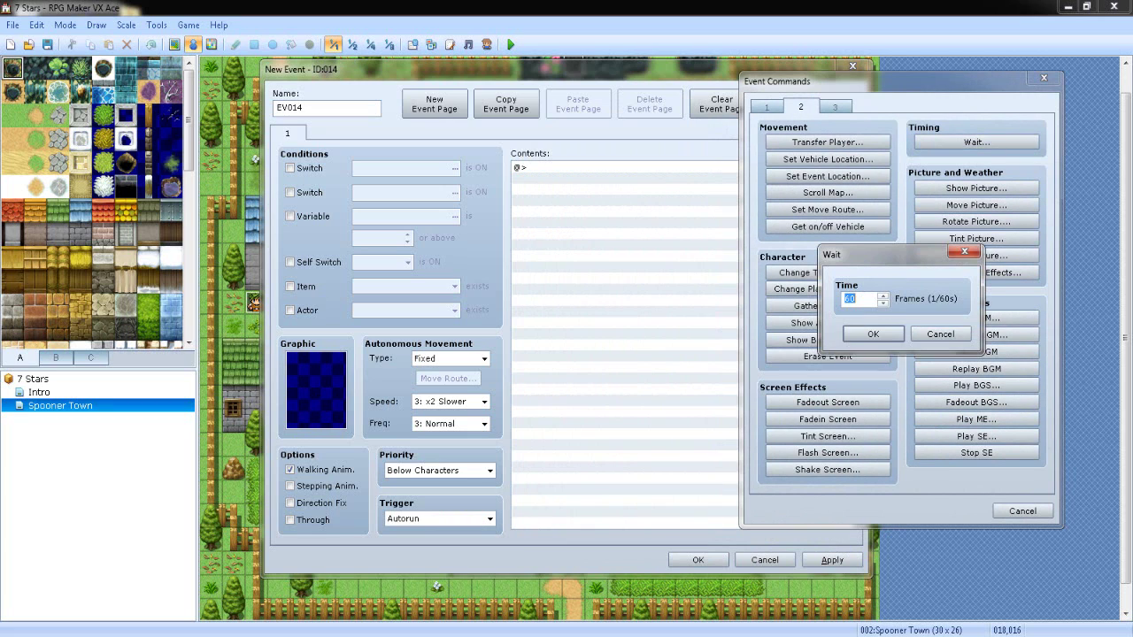
{"action": "type", "text": "30"}
{"action": "key", "text": "Return"}
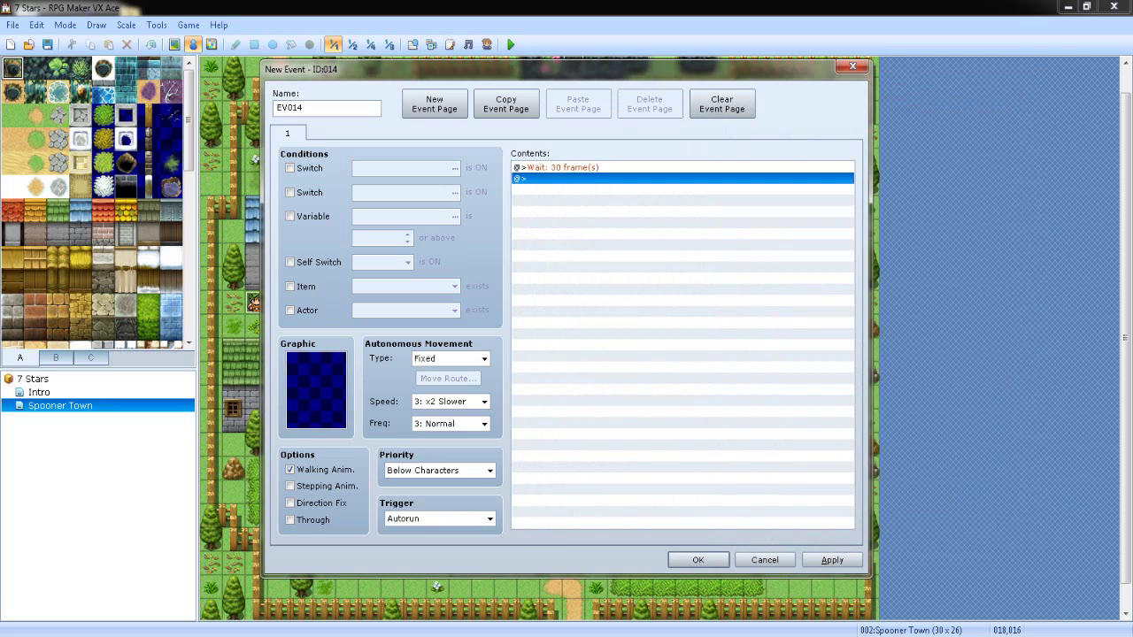
Step: Add a Show Balloon Icon command displaying Silence over EV013, with Wait for Completion enabled
{"action": "key", "text": "Return"}
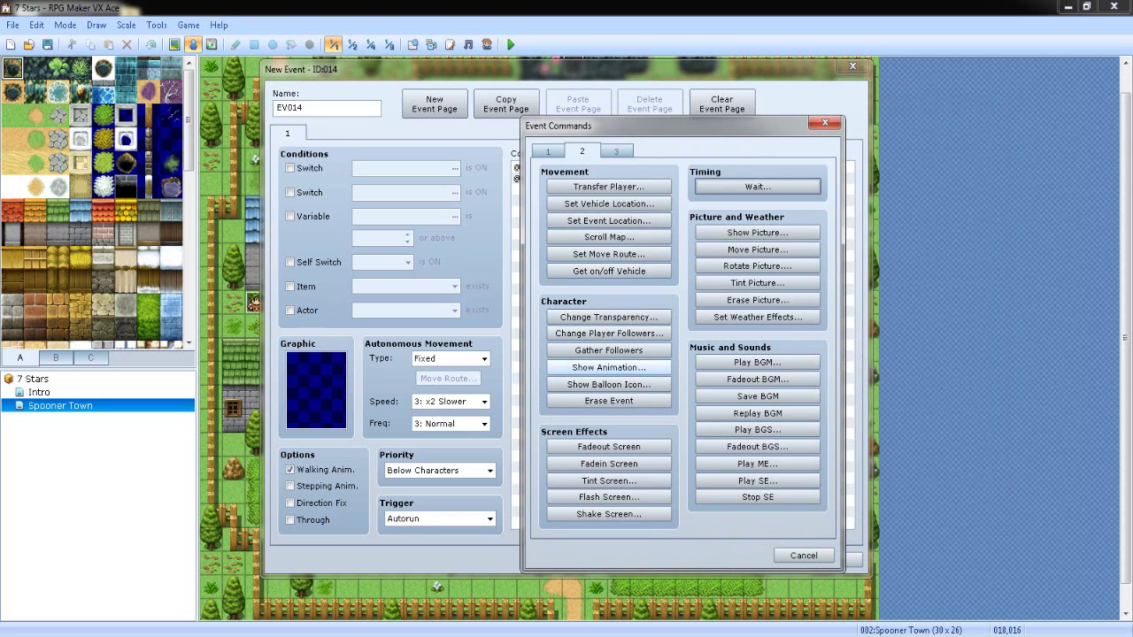
{"action": "left_click", "coordinate": [609, 367]}
{"action": "left_click", "coordinate": [745, 338]}
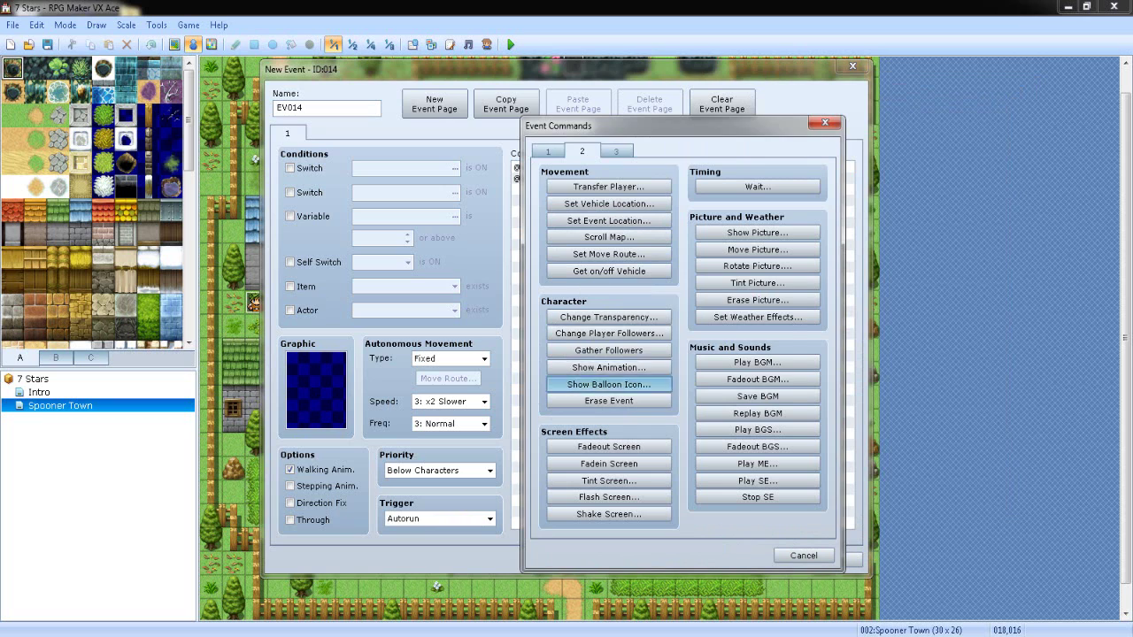
{"action": "left_click", "coordinate": [609, 384]}
{"action": "left_click", "coordinate": [693, 330]}
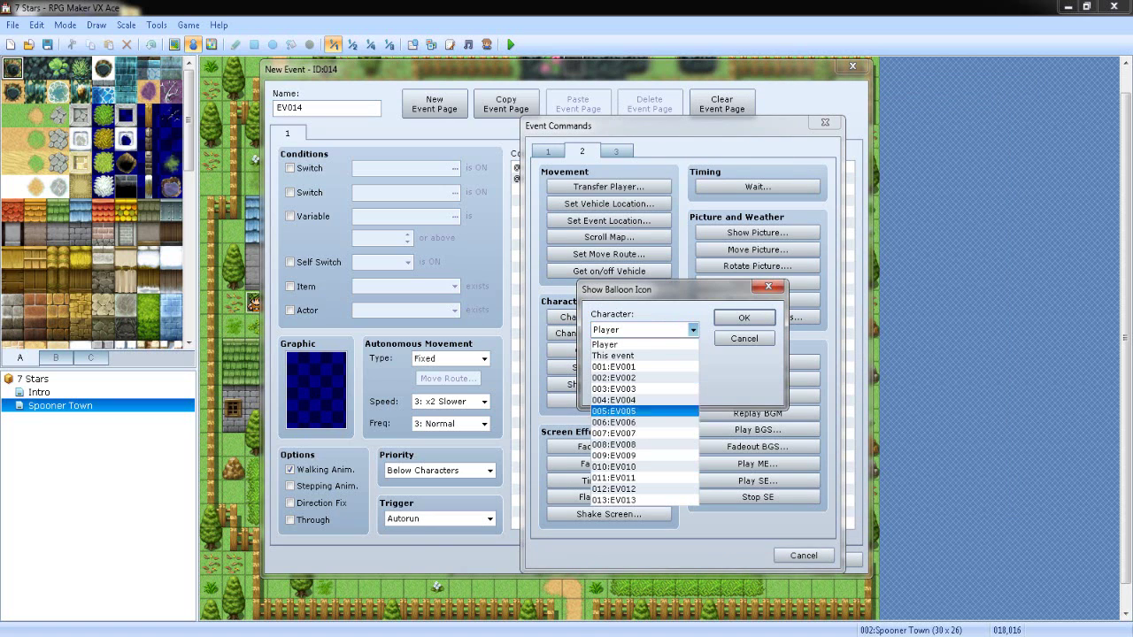
{"action": "key", "text": "Return"}
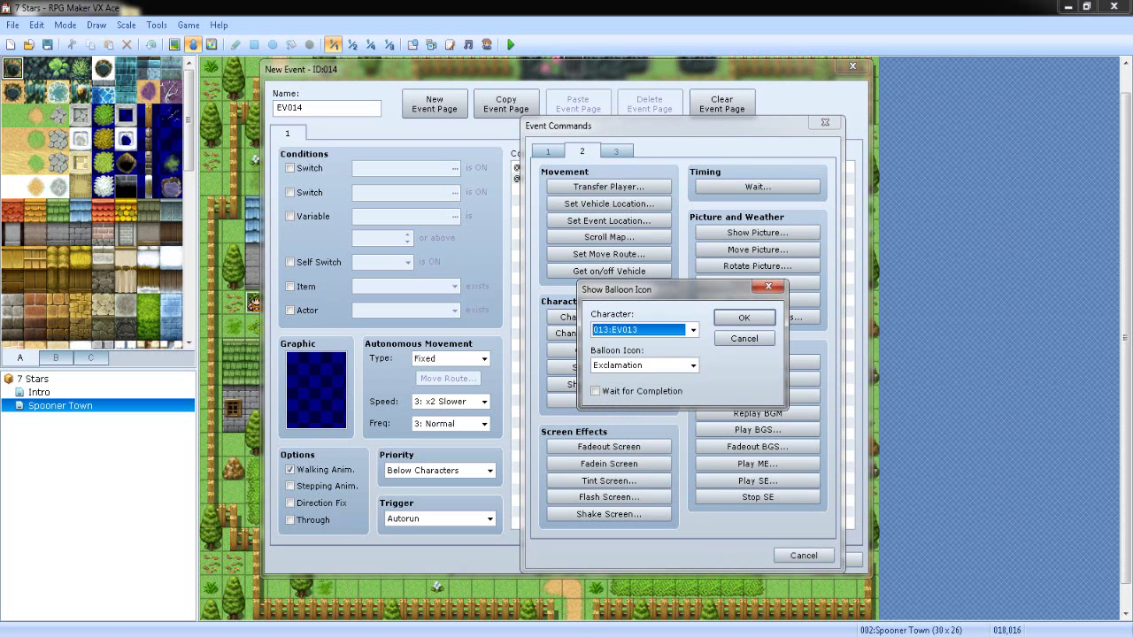
{"action": "left_click", "coordinate": [693, 366]}
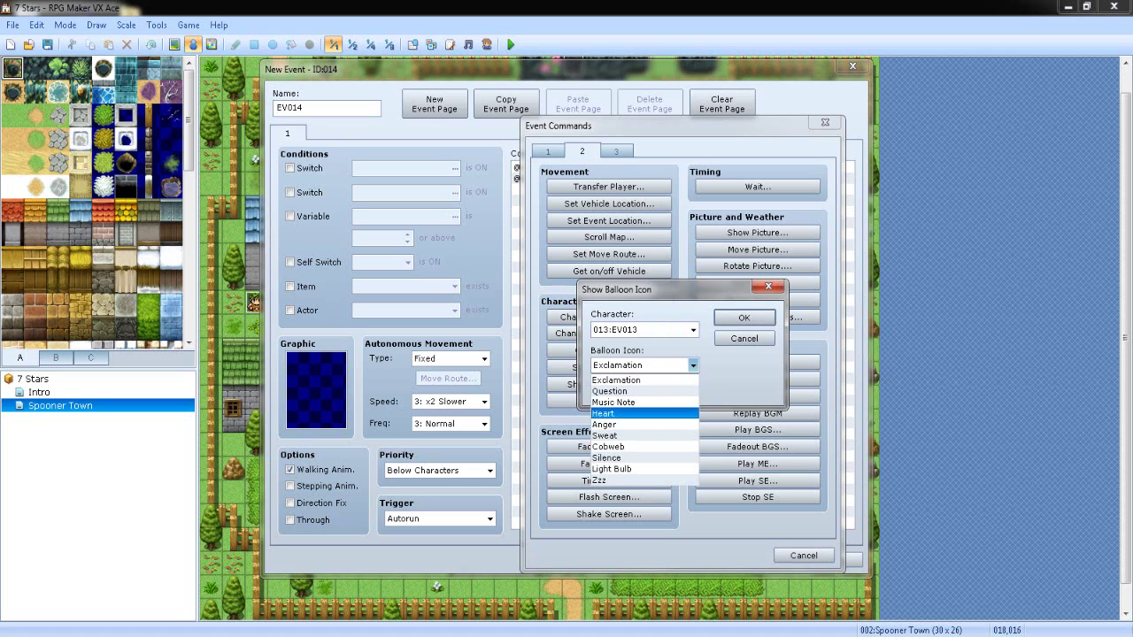
{"action": "left_click", "coordinate": [606, 458]}
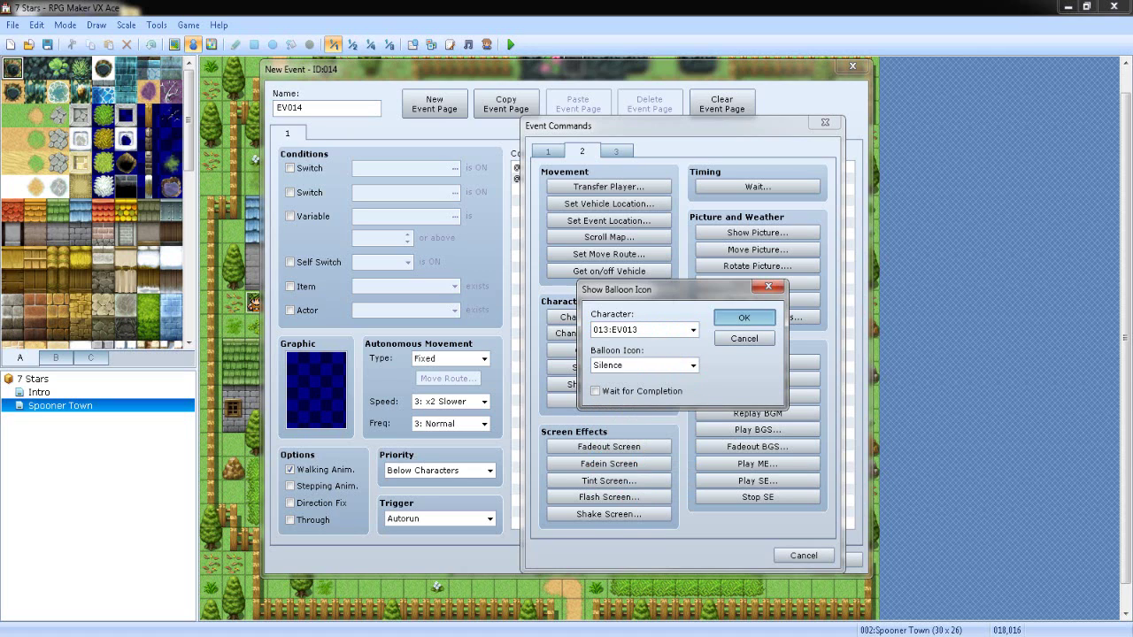
{"action": "left_click", "coordinate": [596, 391]}
{"action": "left_click", "coordinate": [744, 317]}
Step: Start a Show Text command after the balloon icon with the actor name code \n[1], and preview the message
{"action": "double_click", "coordinate": [620, 190]}
{"action": "left_click", "coordinate": [549, 152]}
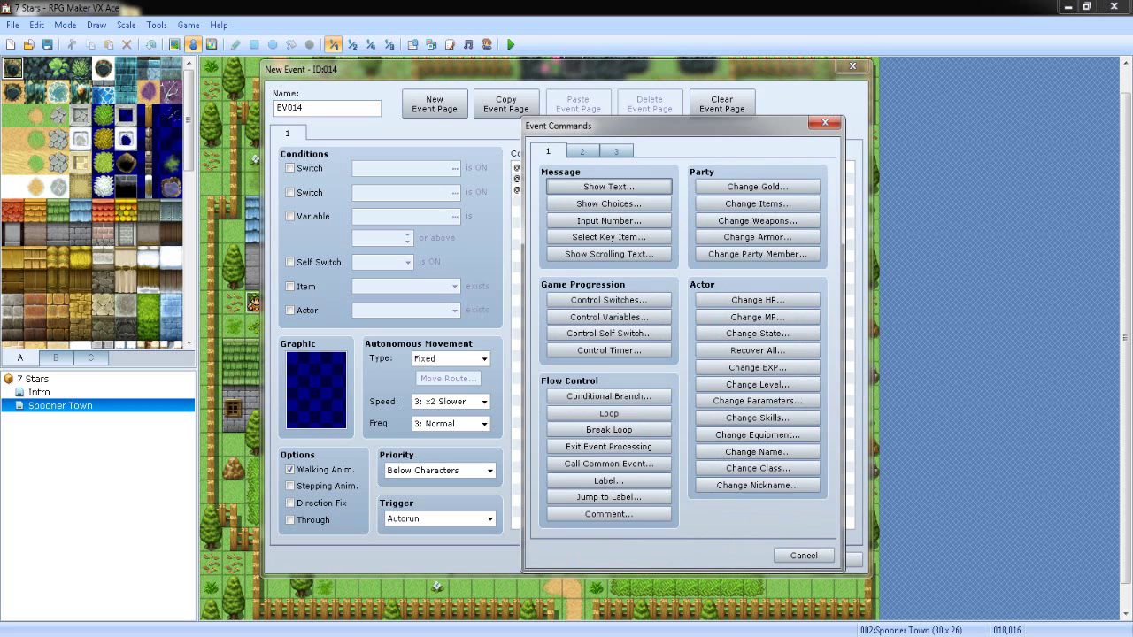
{"action": "left_click", "coordinate": [609, 187]}
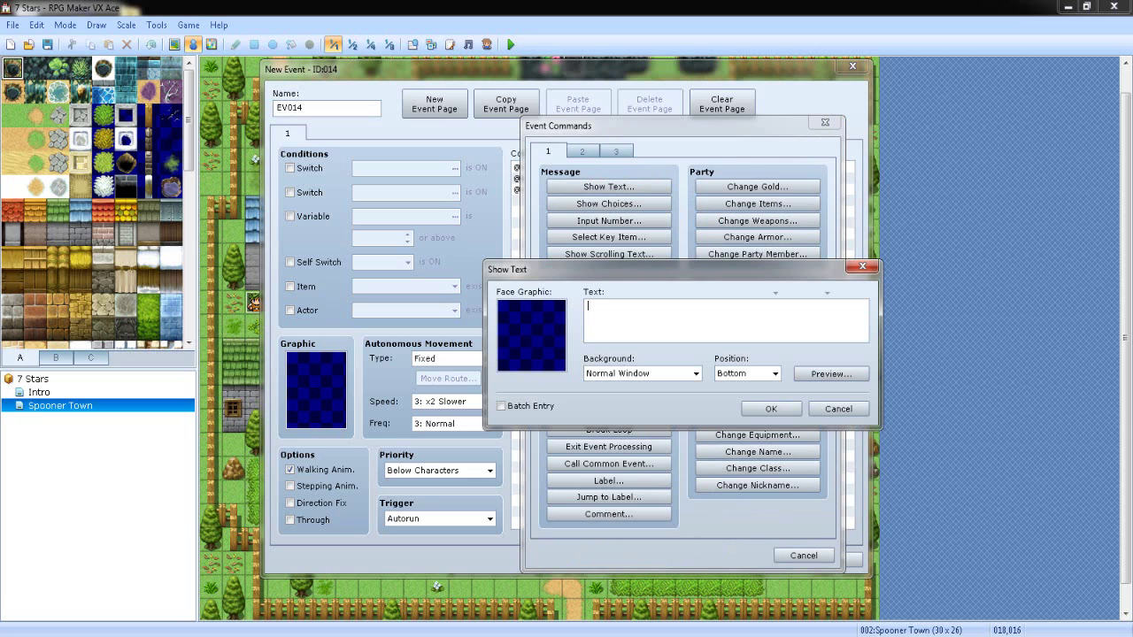
{"action": "type", "text": "\\n[1]"}
{"action": "key", "text": "Home"}
{"action": "key", "text": "shift+Right"}
{"action": "key", "text": "shift+Right"}
{"action": "key", "text": "Right"}
{"action": "key", "text": "Right"}
{"action": "key", "text": "Left"}
{"action": "key", "text": "shift+Left"}
{"action": "key", "text": "Right"}
{"action": "left_click", "coordinate": [831, 373]}
{"action": "left_click", "coordinate": [846, 402]}
Step: Put the speaker line \c[3]Kuro above the \n[1] line and preview the message
{"action": "key", "text": "Return"}
{"action": "type", "text": "\\c[3]"}
{"action": "type", "text": "Igsud"}
{"action": "key", "text": "BackSpace"}
{"action": "key", "text": "BackSpace"}
{"action": "key", "text": "BackSpace"}
{"action": "key", "text": "BackSpace"}
{"action": "key", "text": "BackSpace"}
{"action": "type", "text": "Kuro"}
{"action": "left_click", "coordinate": [831, 374]}
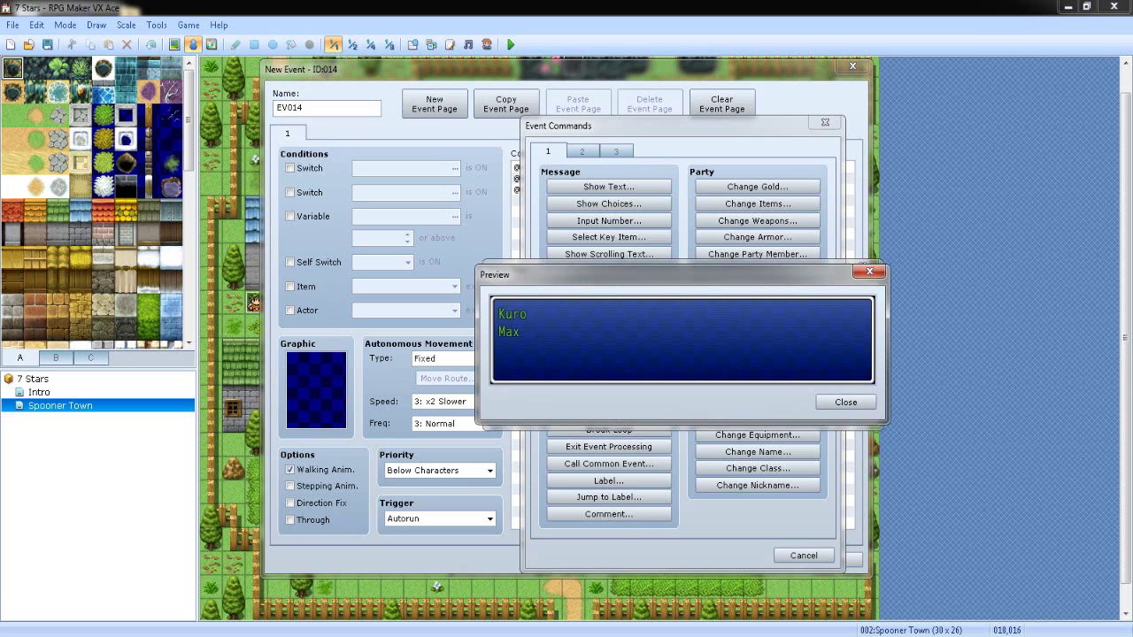
{"action": "key", "text": "Escape"}
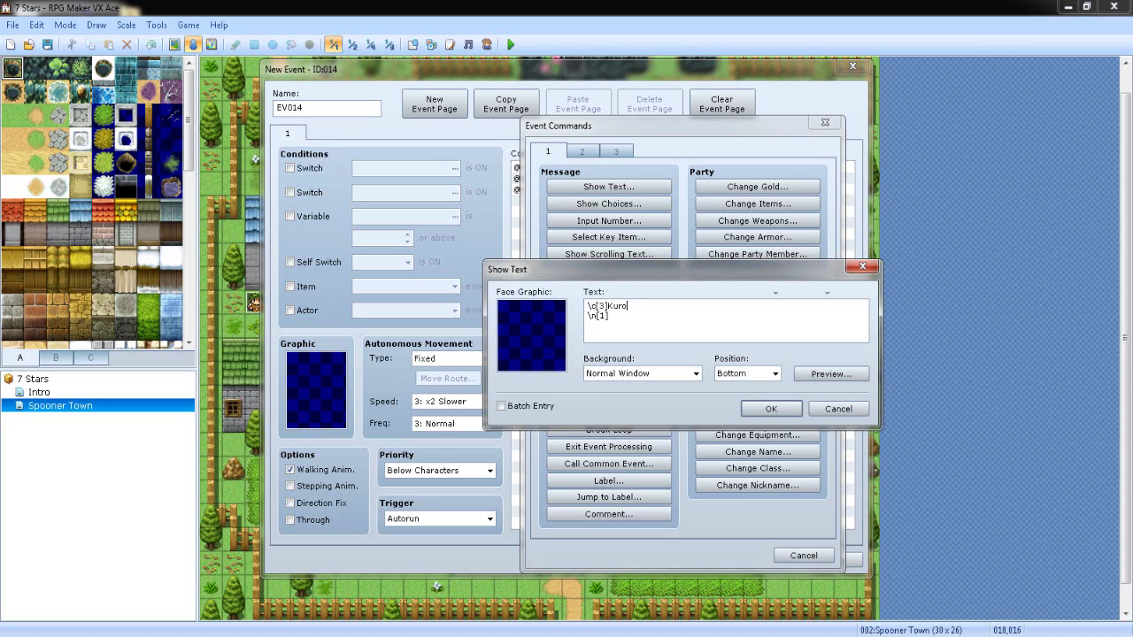
Step: Add the color reset \c[0] after Kuro and clear the \n[1] code from the second line
{"action": "type", "text": "\\c[0]"}
{"action": "key", "text": "BackSpace"}
{"action": "key", "text": "BackSpace"}
{"action": "key", "text": "BackSpace"}
{"action": "key", "text": "BackSpace"}
{"action": "key", "text": "BackSpace"}
{"action": "type", "text": "\\n[c"}
{"action": "key", "text": "BackSpace"}
{"action": "key", "text": "BackSpace"}
{"action": "key", "text": "BackSpace"}
{"action": "key", "text": "BackSpace"}
{"action": "key", "text": "BackSpace"}
Step: Write the second message line as "\c[2]Max\c[0], What's taking so long DX?"
{"action": "type", "text": "\\c["}
{"action": "type", "text": "2]"}
{"action": "type", "text": "Max"}
{"action": "type", "text": "\\c[0]"}
{"action": "type", "text": ","}
{"action": "type", "text": " What's taking so lon"}
{"action": "type", "text": "g Eh?"}
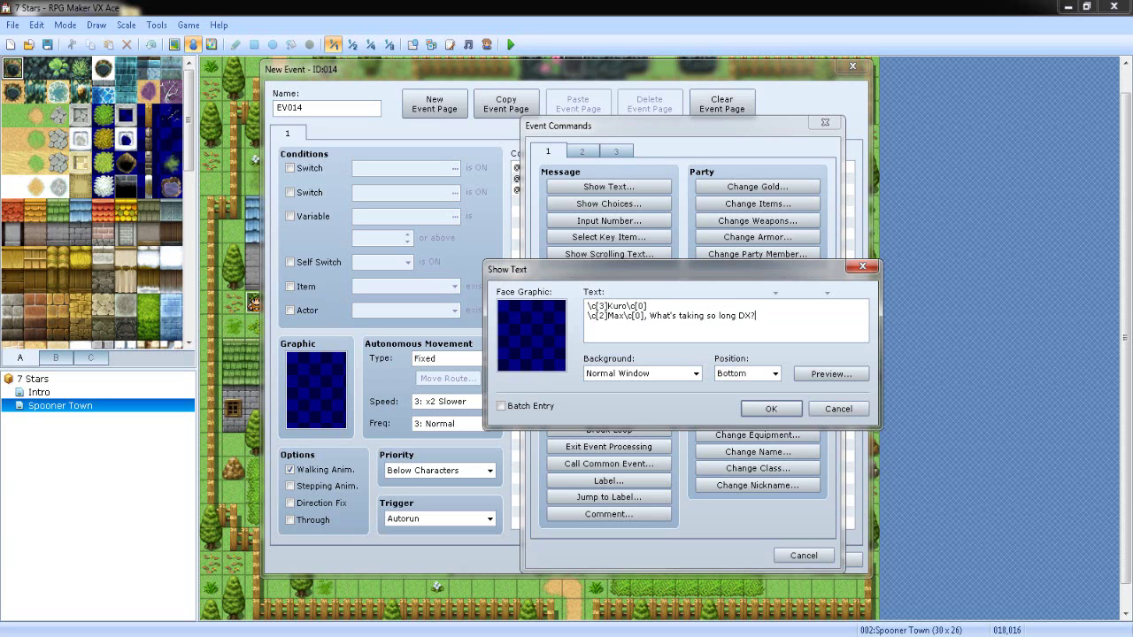
Step: Shorten the end of the second line to "so long?" and preview the message
{"action": "key", "text": "BackSpace"}
{"action": "key", "text": "BackSpace"}
{"action": "key", "text": "BackSpace"}
{"action": "key", "text": "BackSpace"}
{"action": "key", "text": "ctrl+p"}
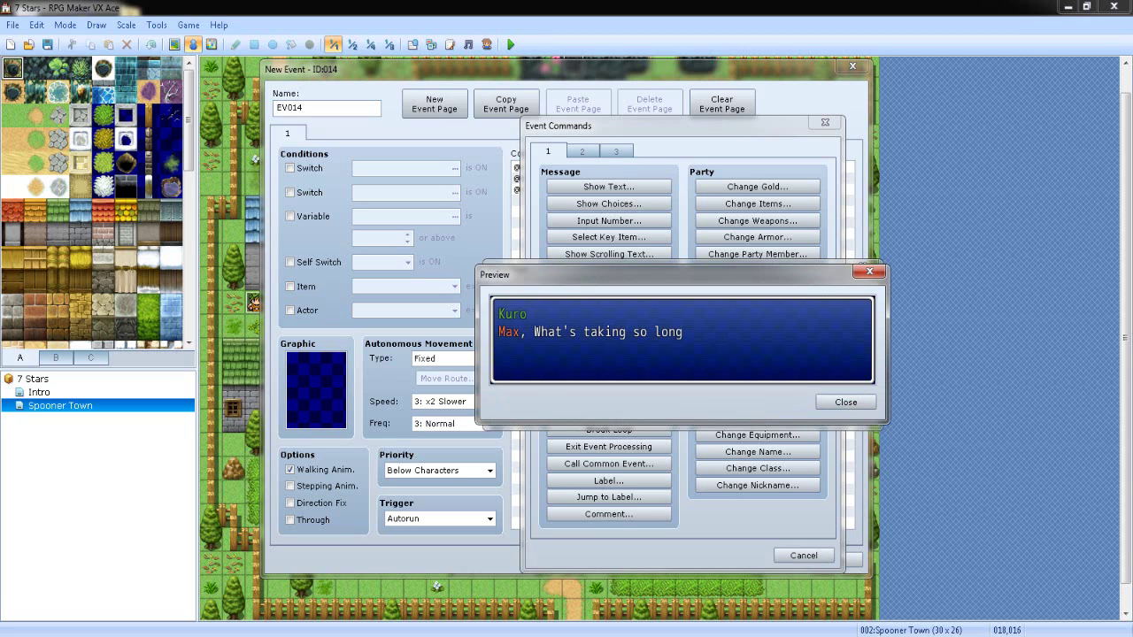
{"action": "key", "text": "Escape"}
{"action": "type", "text": "?"}
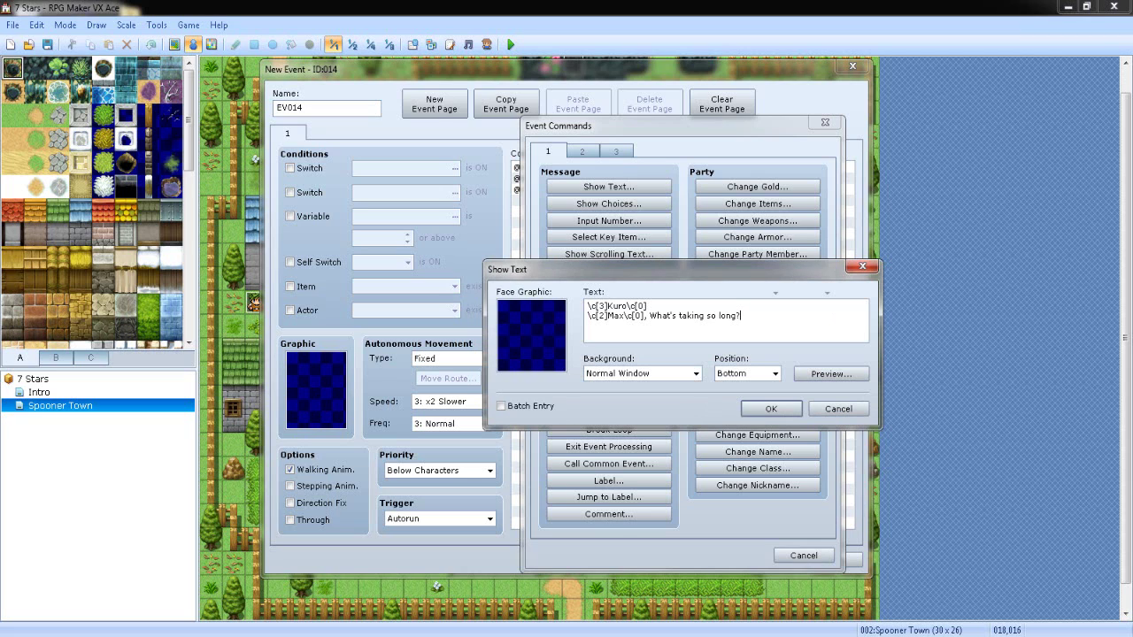
{"action": "key", "text": "ctrl+p"}
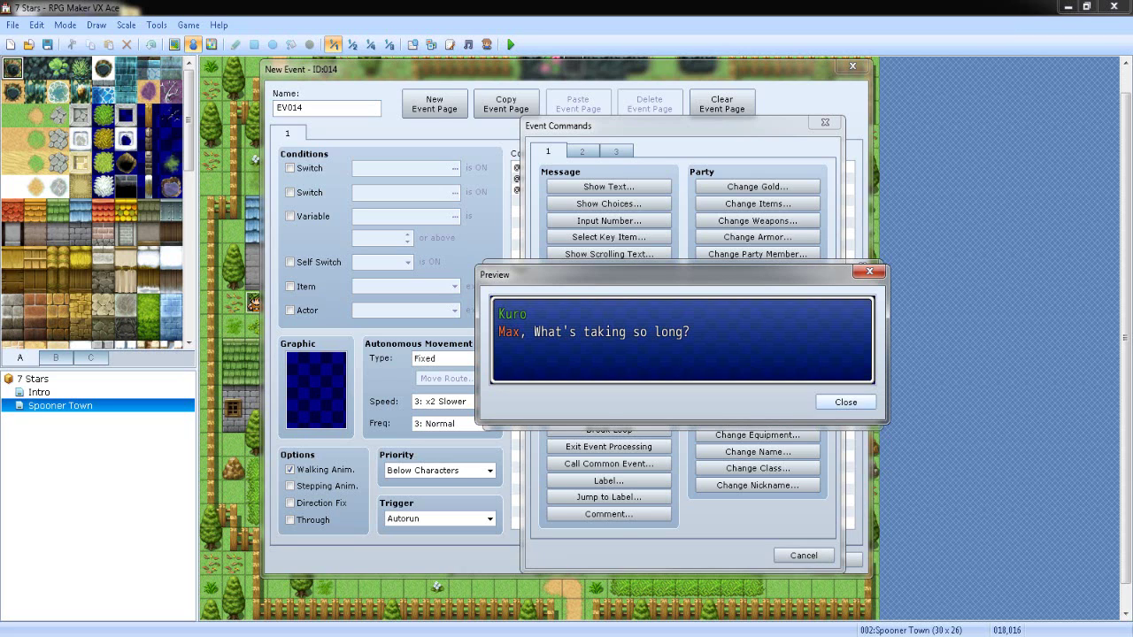
{"action": "left_click", "coordinate": [845, 402]}
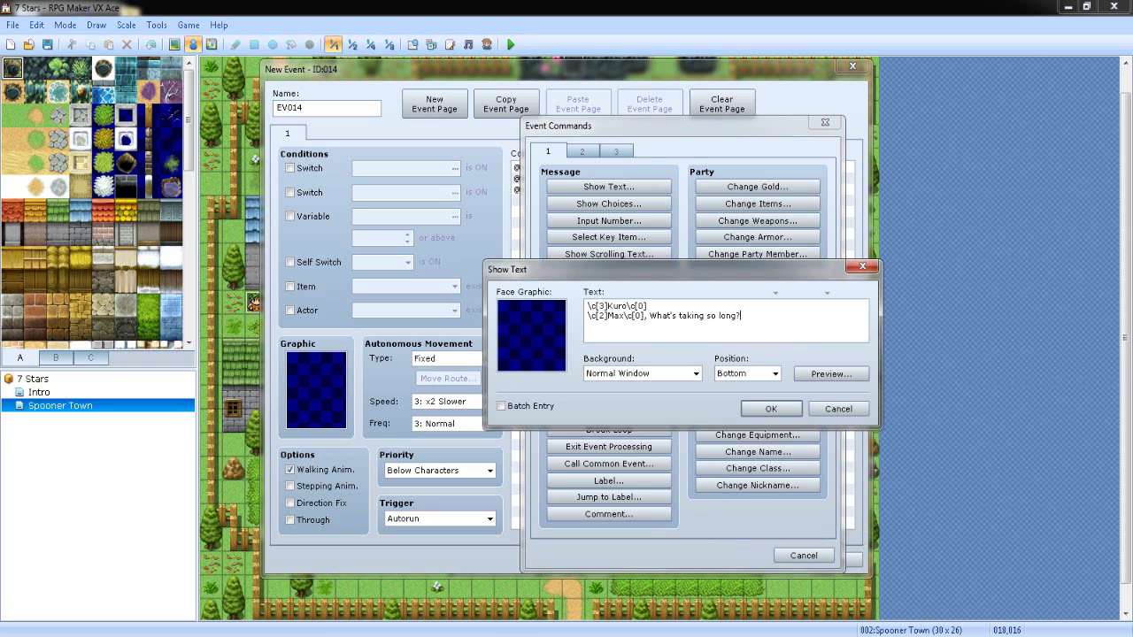
Step: Set the message background to Transparent with the position at Bottom, and save event EV014
{"action": "left_click", "coordinate": [655, 374]}
{"action": "key", "text": "Up"}
{"action": "key", "text": "Up"}
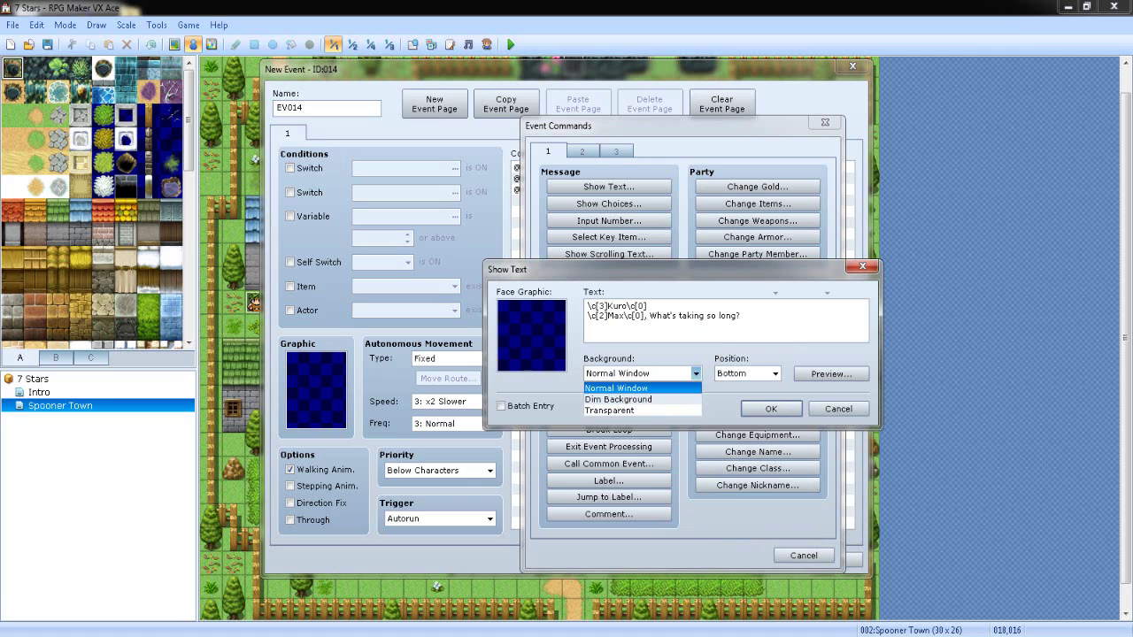
{"action": "key", "text": "Return"}
{"action": "key", "text": "alt+Down"}
{"action": "key", "text": "Down"}
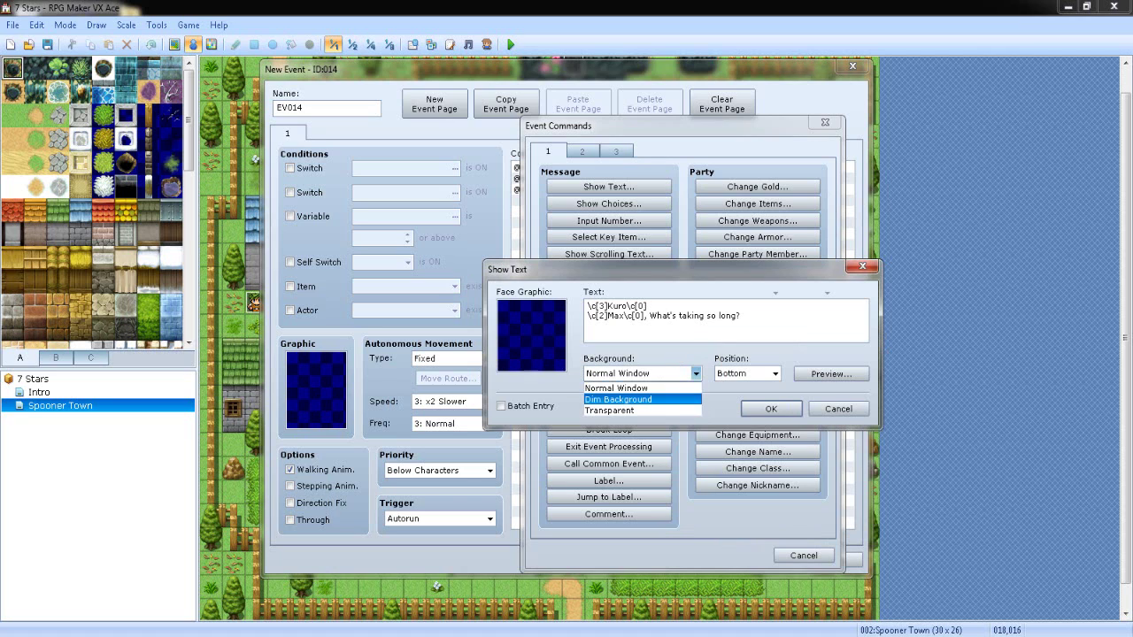
{"action": "key", "text": "Down"}
{"action": "key", "text": "Return"}
{"action": "key", "text": "Tab"}
{"action": "key", "text": "alt+Down"}
{"action": "key", "text": "Down"}
{"action": "key", "text": "Down"}
{"action": "key", "text": "Return"}
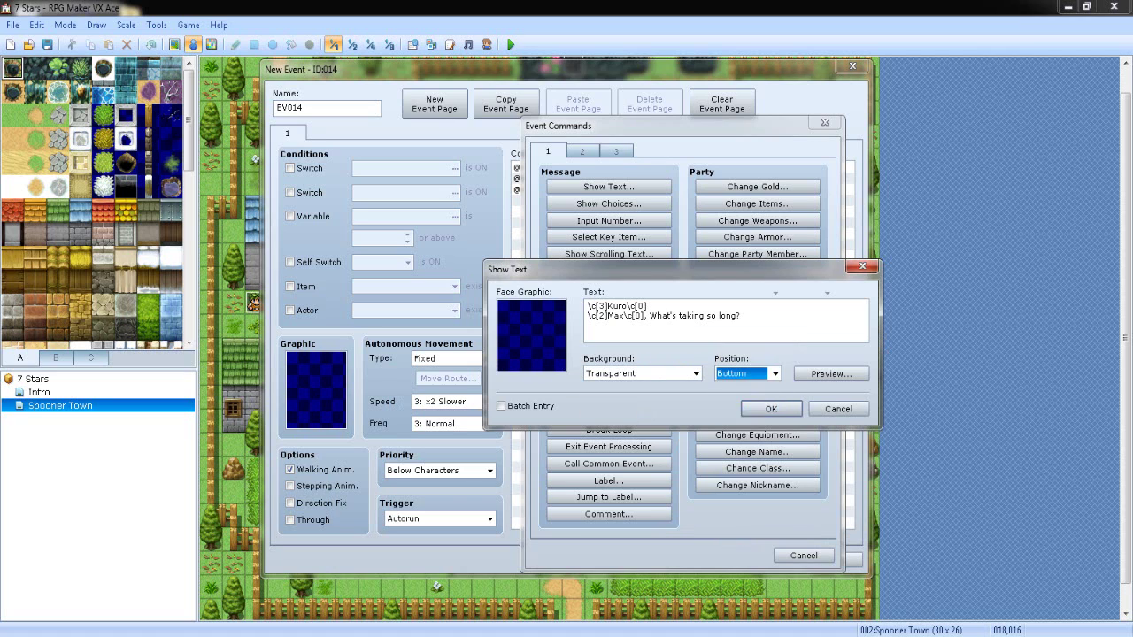
{"action": "key", "text": "Return"}
{"action": "left_click", "coordinate": [699, 560]}
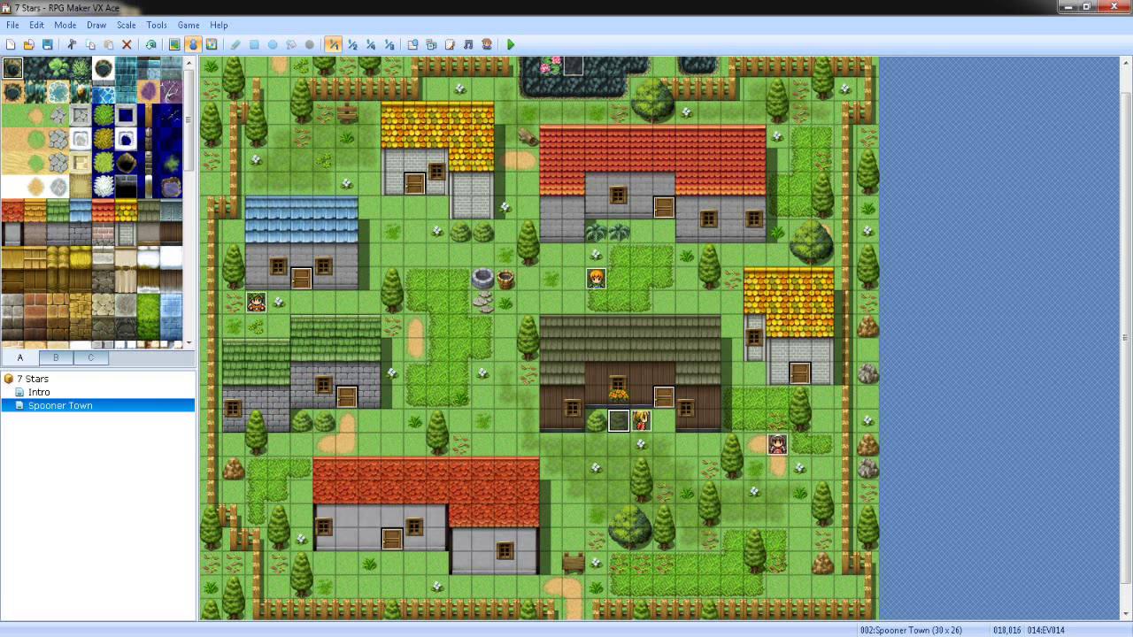
Step: Playtest the game, saving the changes to 7 Stars, and begin a new game to watch the Spooner Town scene
{"action": "left_click", "coordinate": [510, 44]}
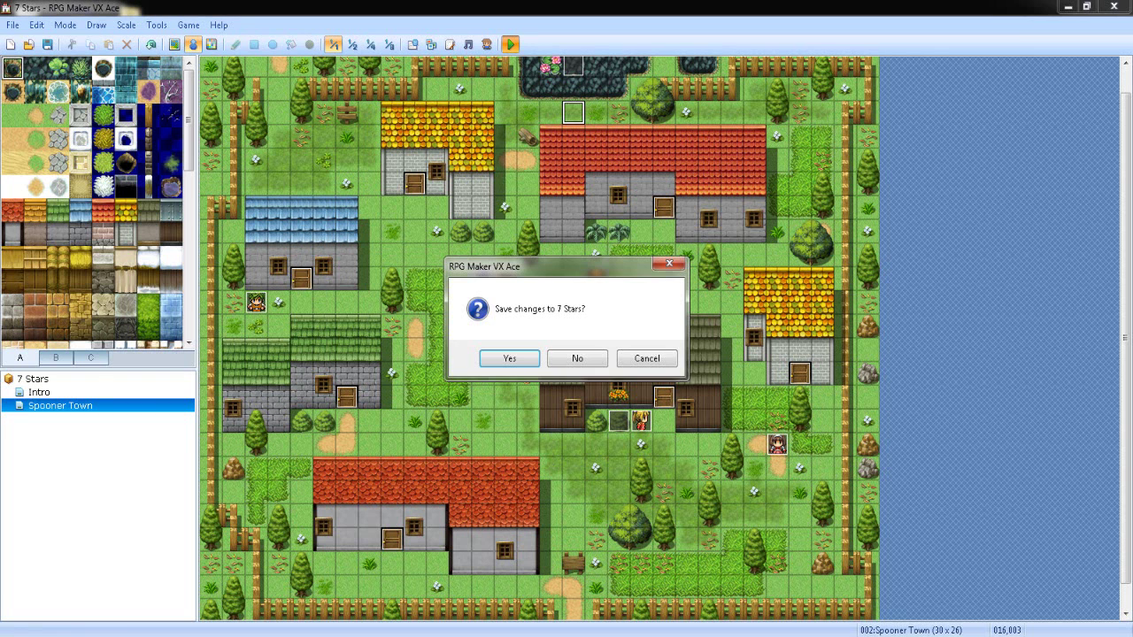
{"action": "key", "text": "Return"}
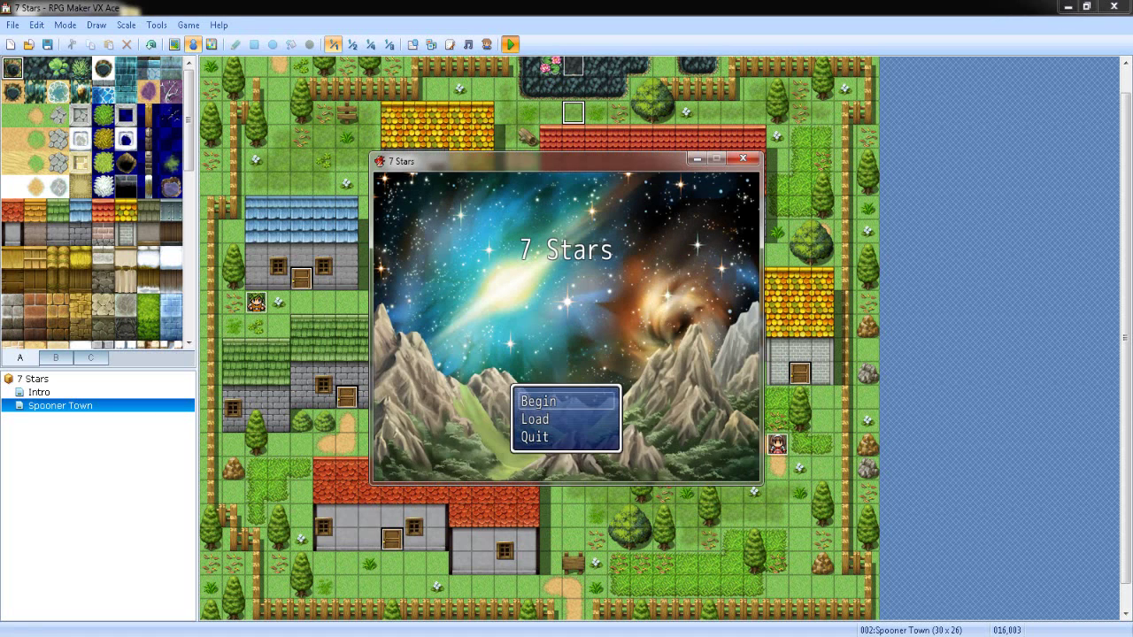
{"action": "key", "text": "Return"}
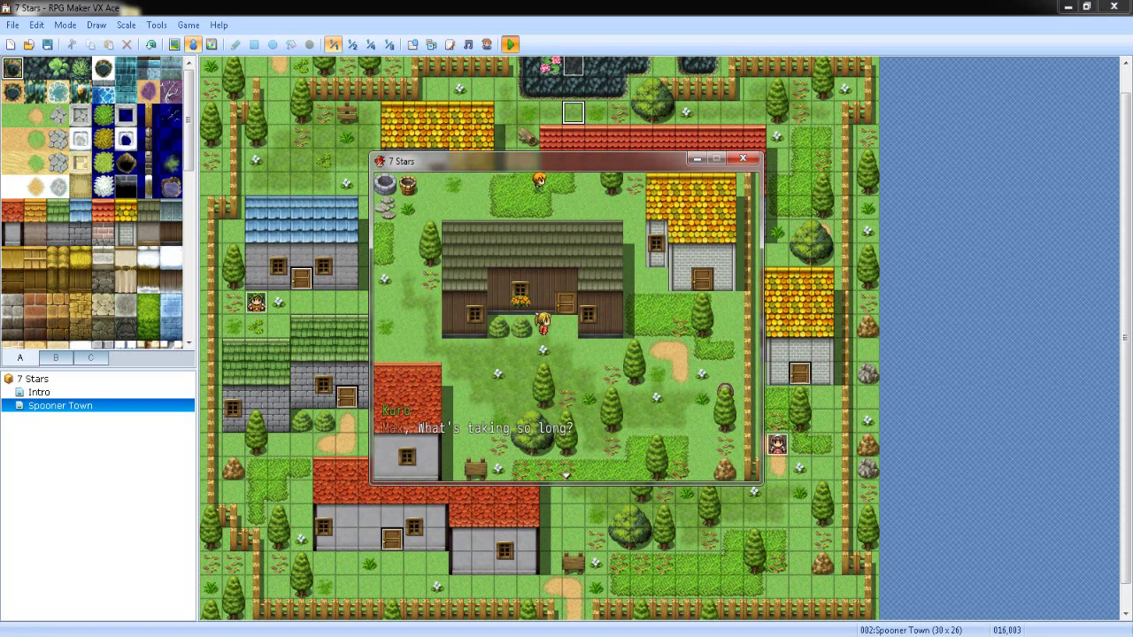
Step: Close the playtest and set the game's default window color to red 68, green 0, blue 0 in the database
{"action": "key", "text": "alt+F4"}
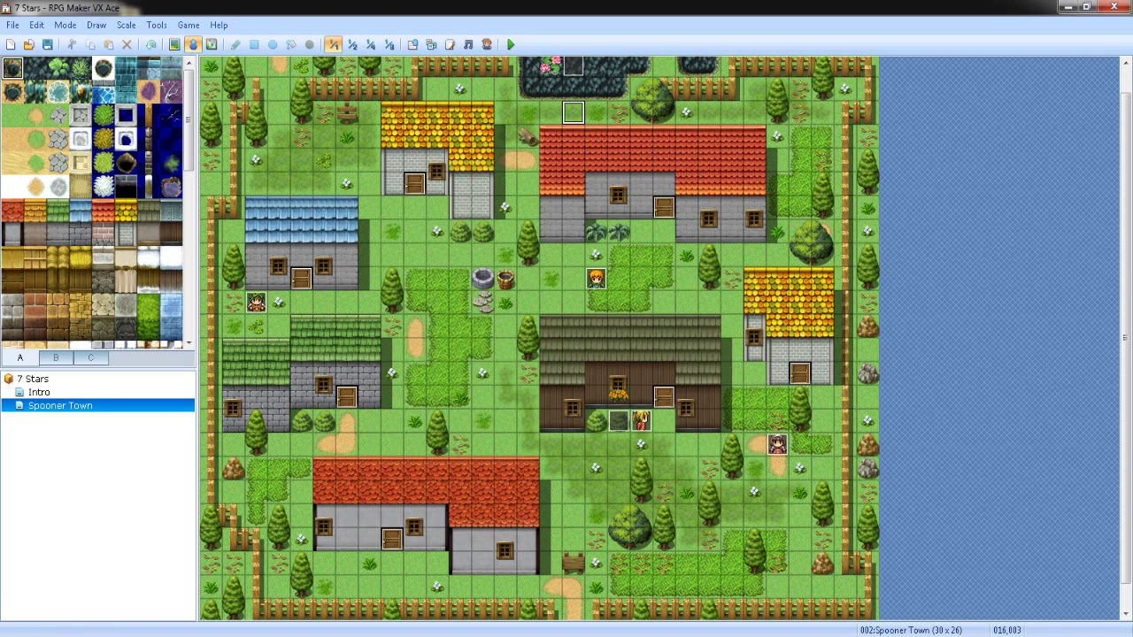
{"action": "left_click", "coordinate": [413, 44]}
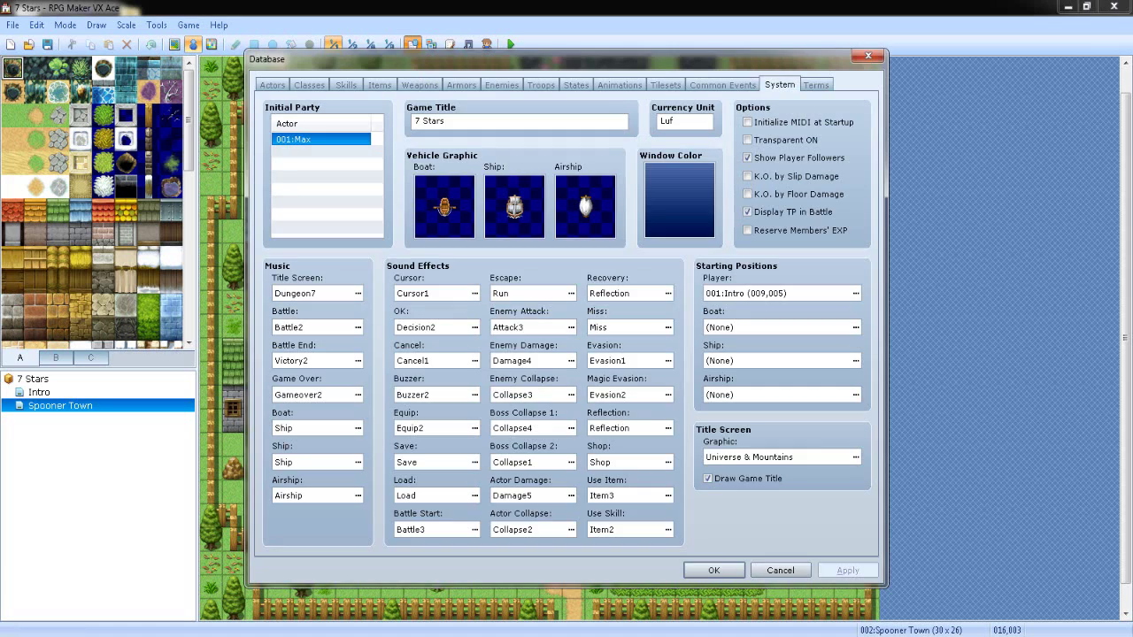
{"action": "double_click", "coordinate": [679, 201]}
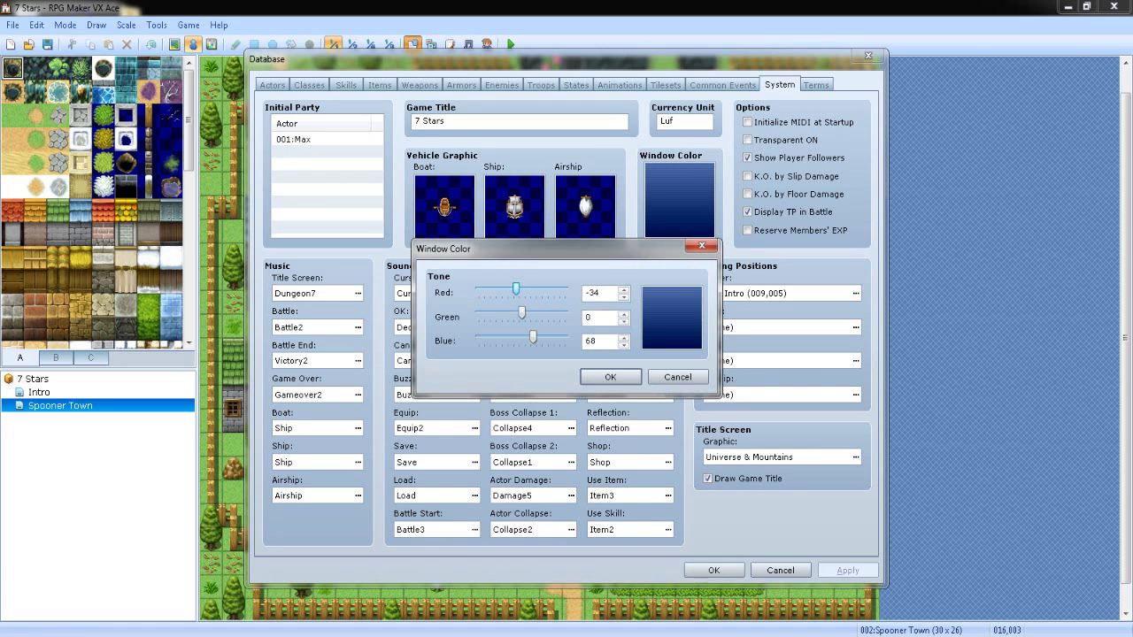
{"action": "left_click_drag", "start_coordinate": [522, 314], "coordinate": [521, 337]}
{"action": "left_click_drag", "start_coordinate": [516, 291], "coordinate": [532, 290]}
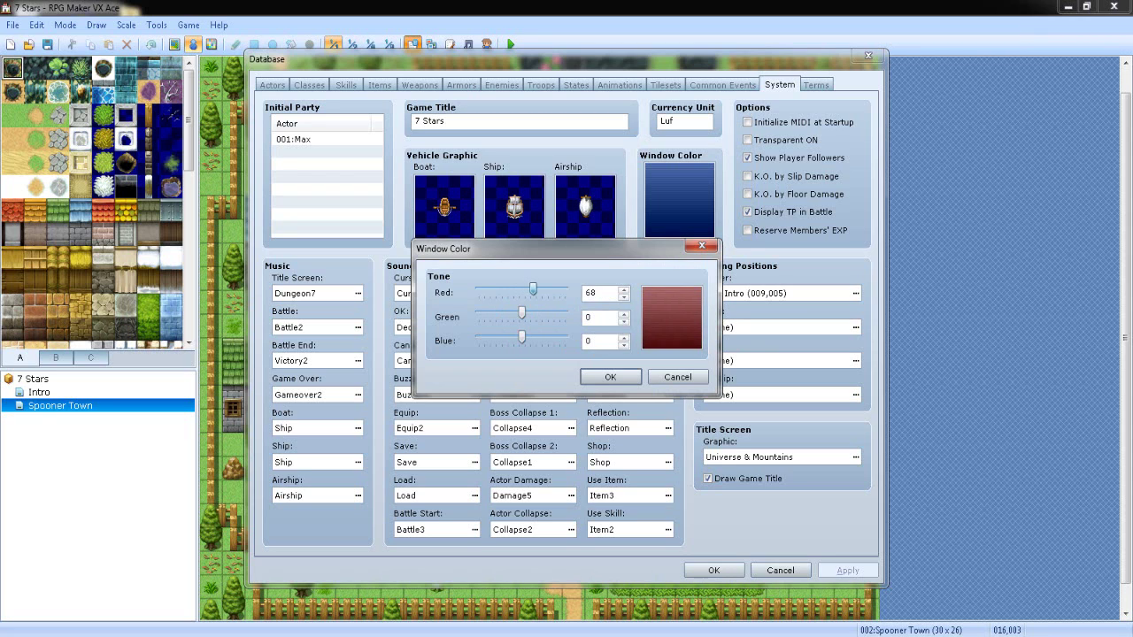
{"action": "left_click", "coordinate": [610, 376]}
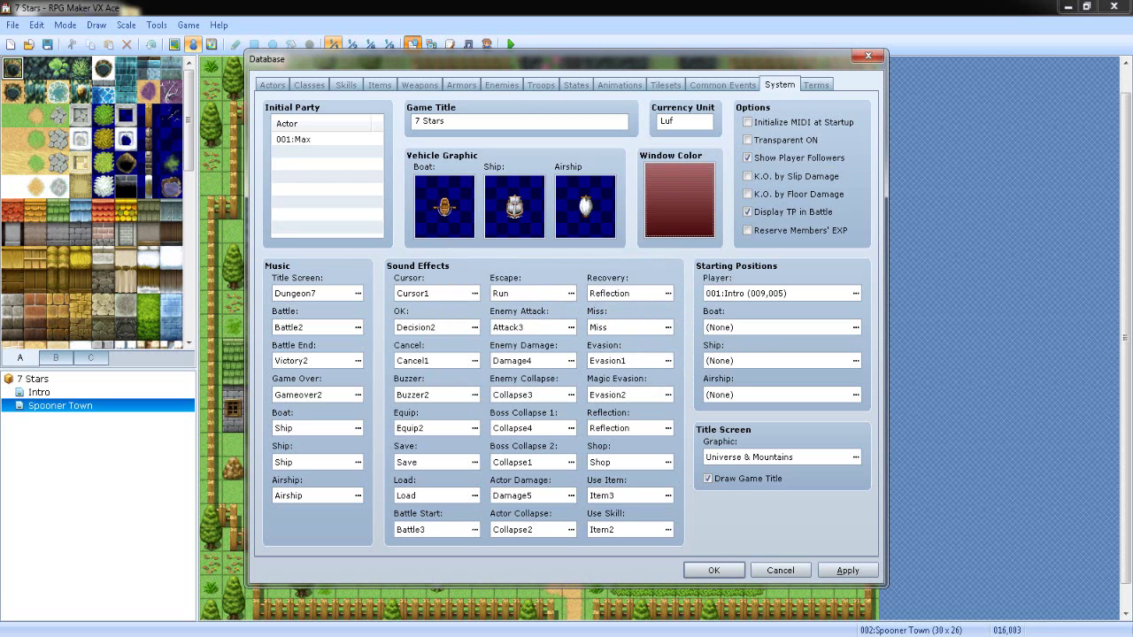
{"action": "left_click", "coordinate": [713, 570]}
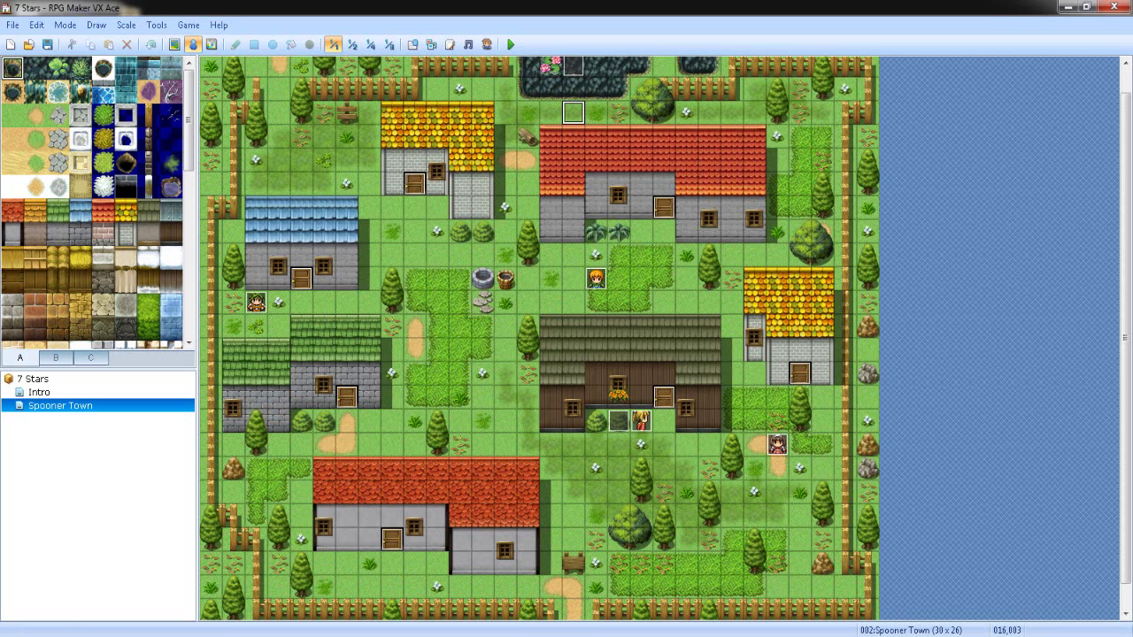
Step: Open event EV014 in front of the brown house and begin inserting a new command above Kuro's message
{"action": "double_click", "coordinate": [619, 422]}
{"action": "left_click", "coordinate": [588, 190]}
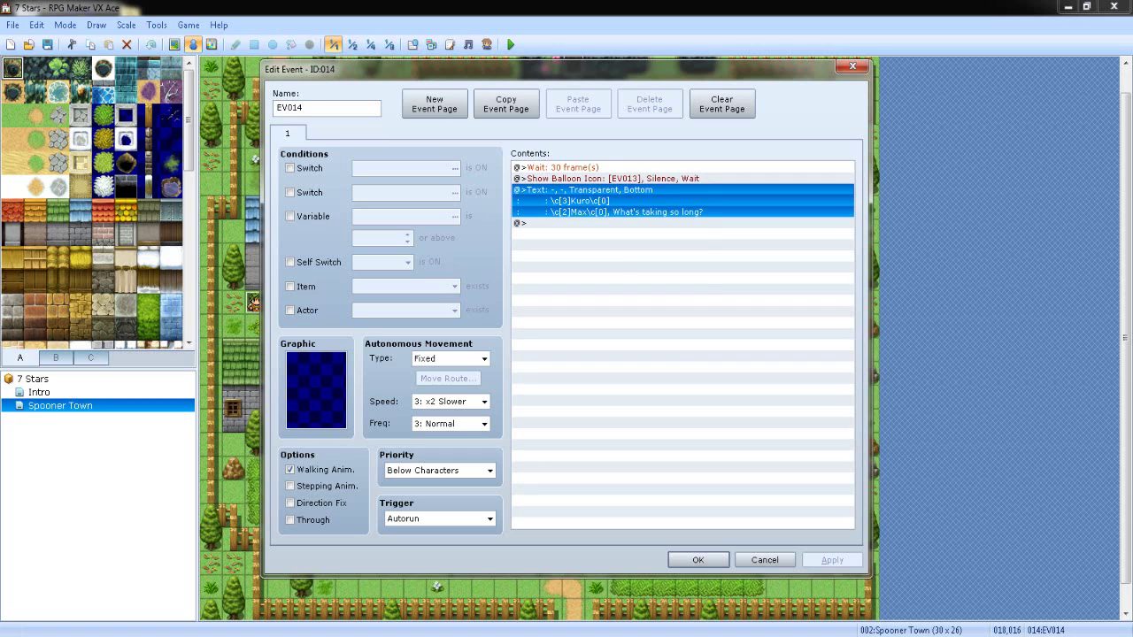
{"action": "right_click", "coordinate": [588, 190]}
{"action": "key", "text": "Return"}
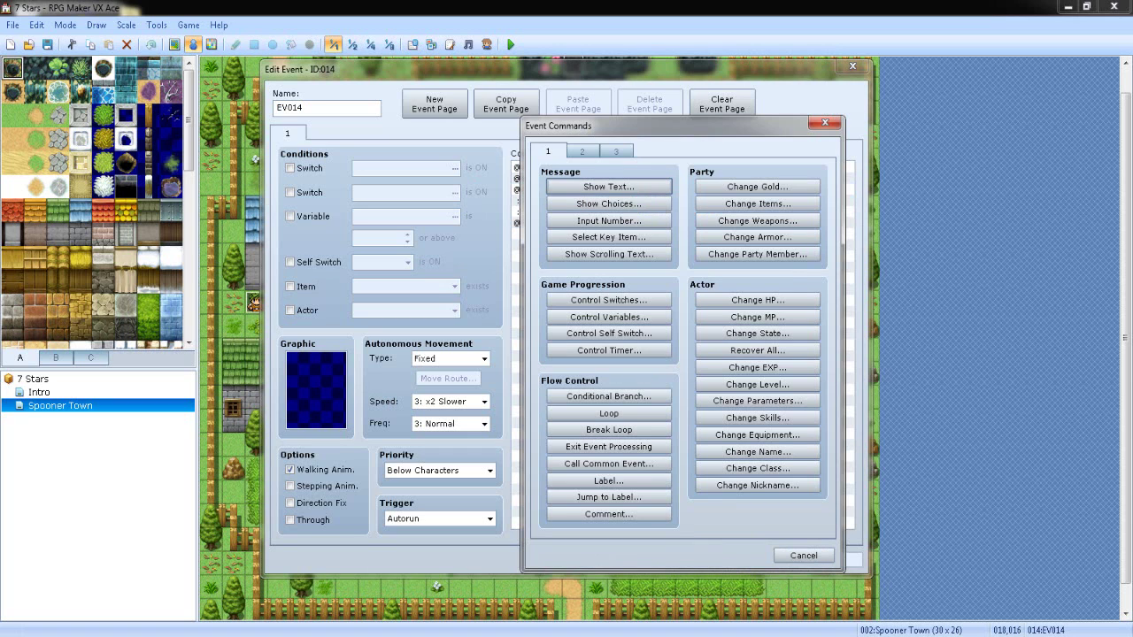
{"action": "left_click", "coordinate": [616, 151]}
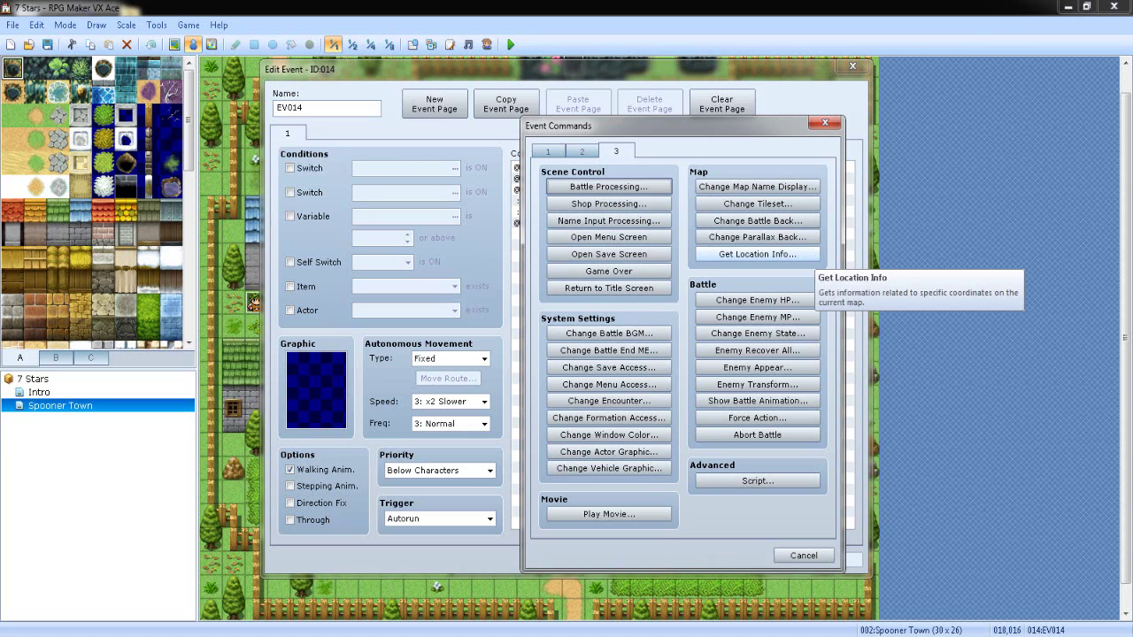
{"action": "left_click", "coordinate": [757, 254]}
{"action": "left_click", "coordinate": [744, 457]}
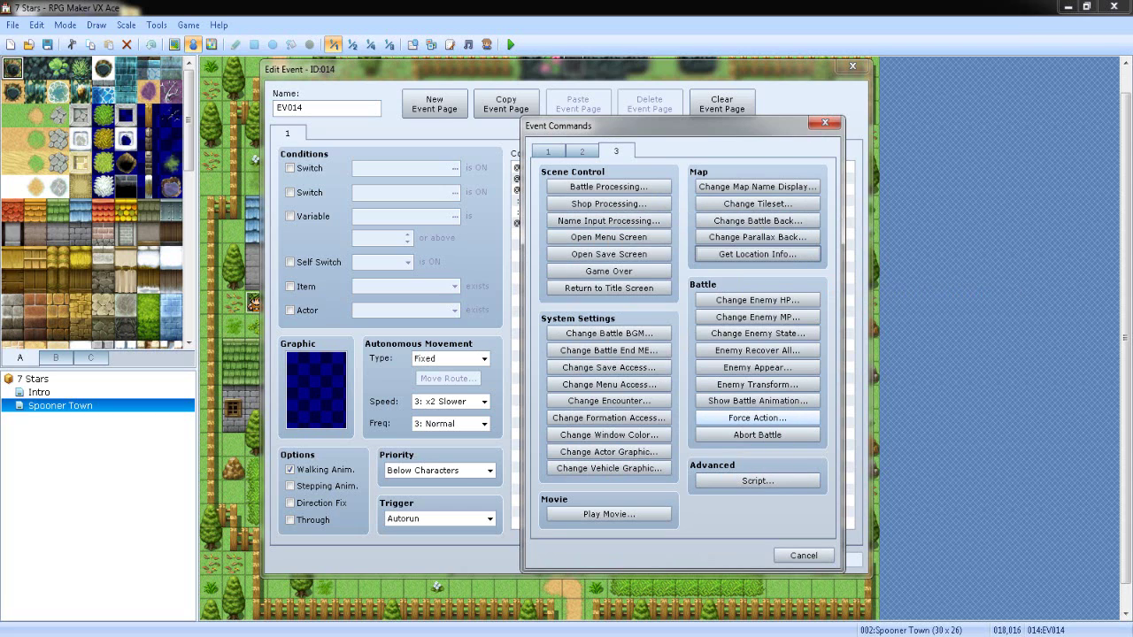
{"action": "left_click", "coordinate": [757, 254]}
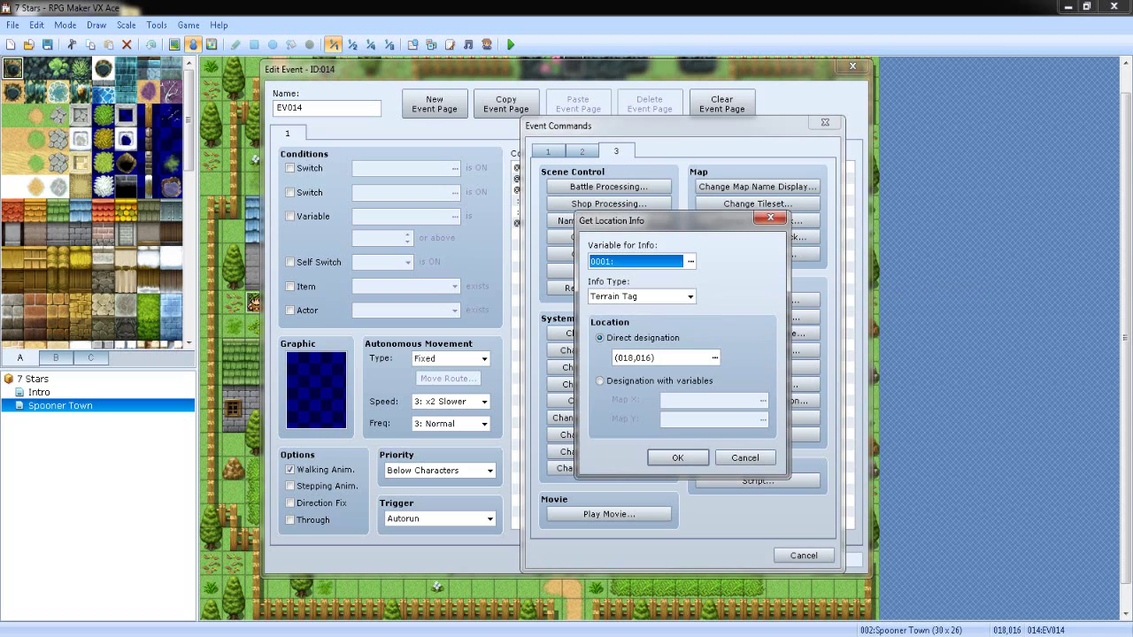
{"action": "left_click", "coordinate": [659, 381]}
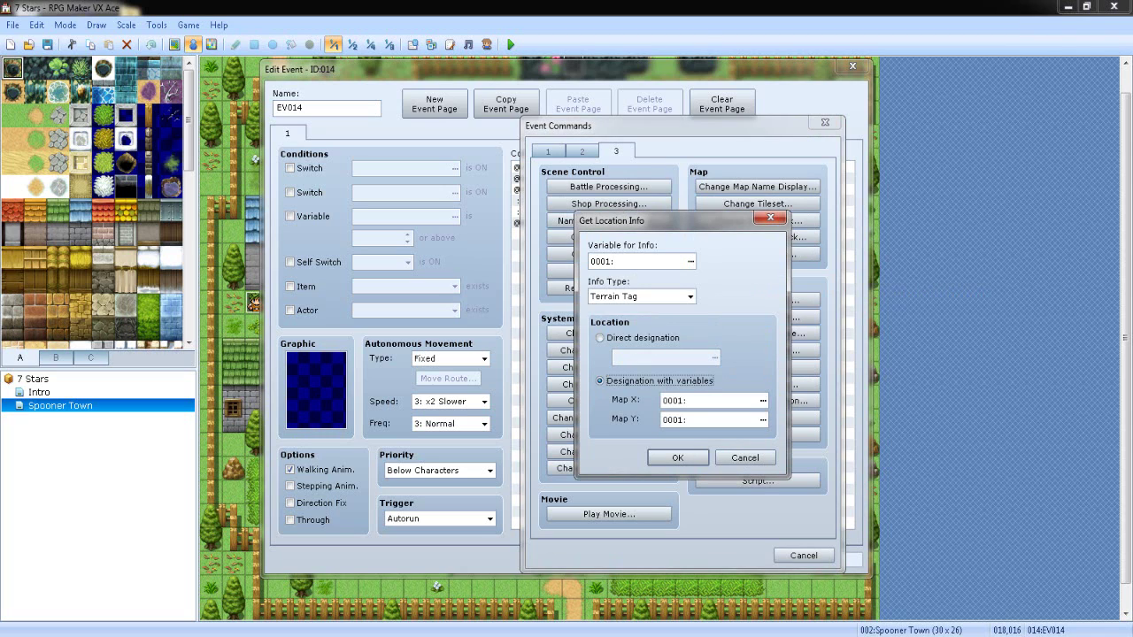
{"action": "left_click", "coordinate": [600, 338]}
{"action": "left_click", "coordinate": [690, 297]}
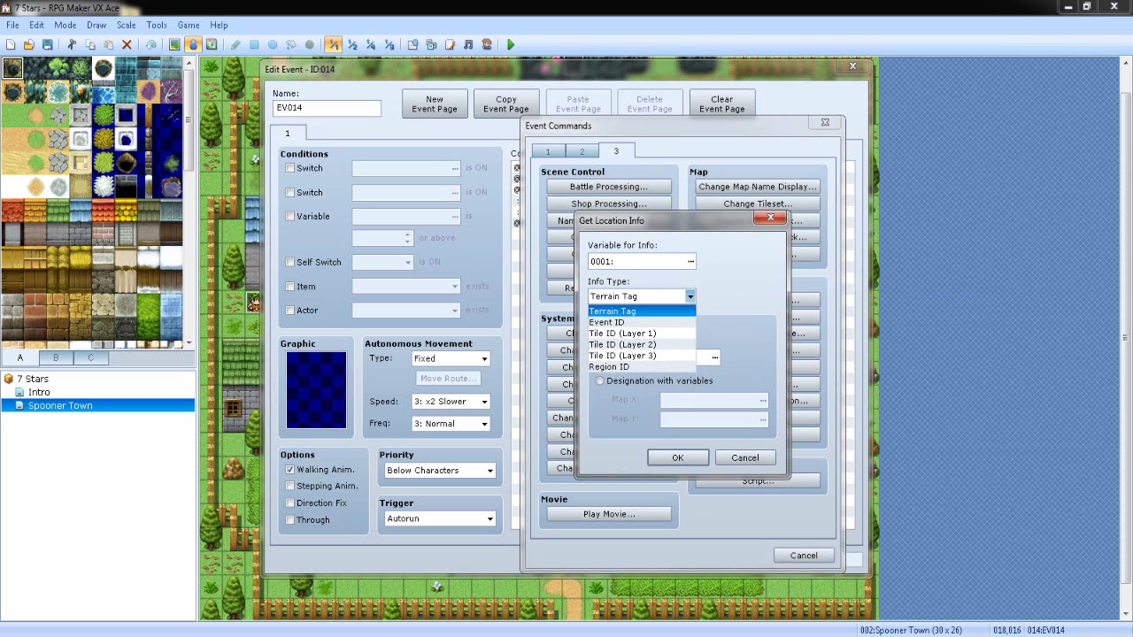
{"action": "left_click", "coordinate": [612, 311]}
{"action": "left_click", "coordinate": [744, 457]}
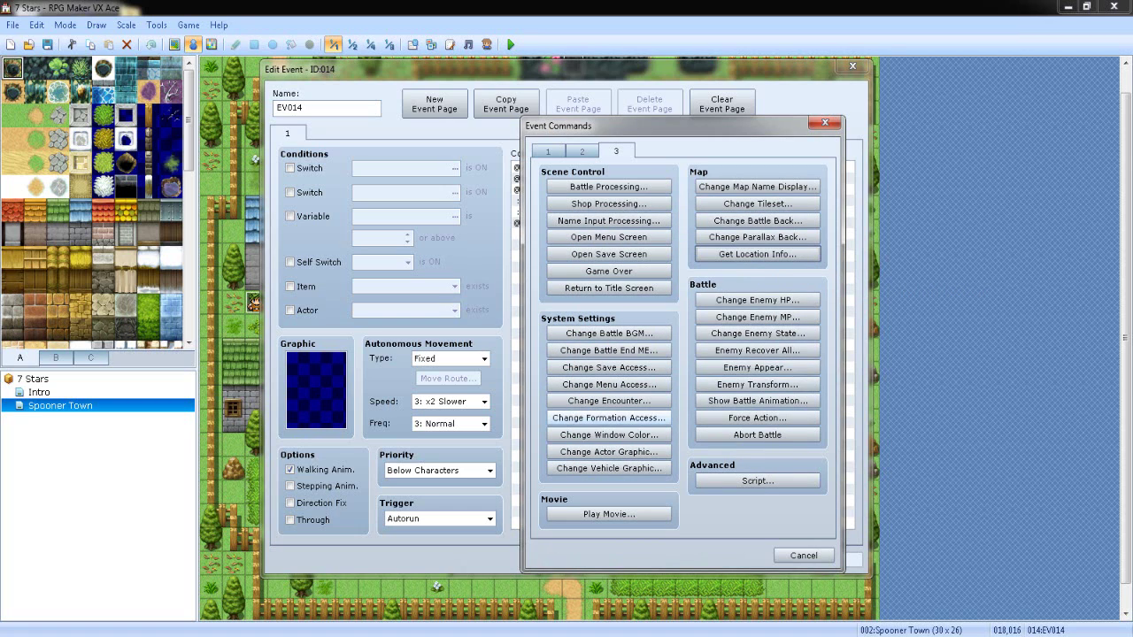
Step: Insert a Change Window Color command with a green tone of (-51,102,0) before Kuro's message
{"action": "left_click", "coordinate": [609, 435]}
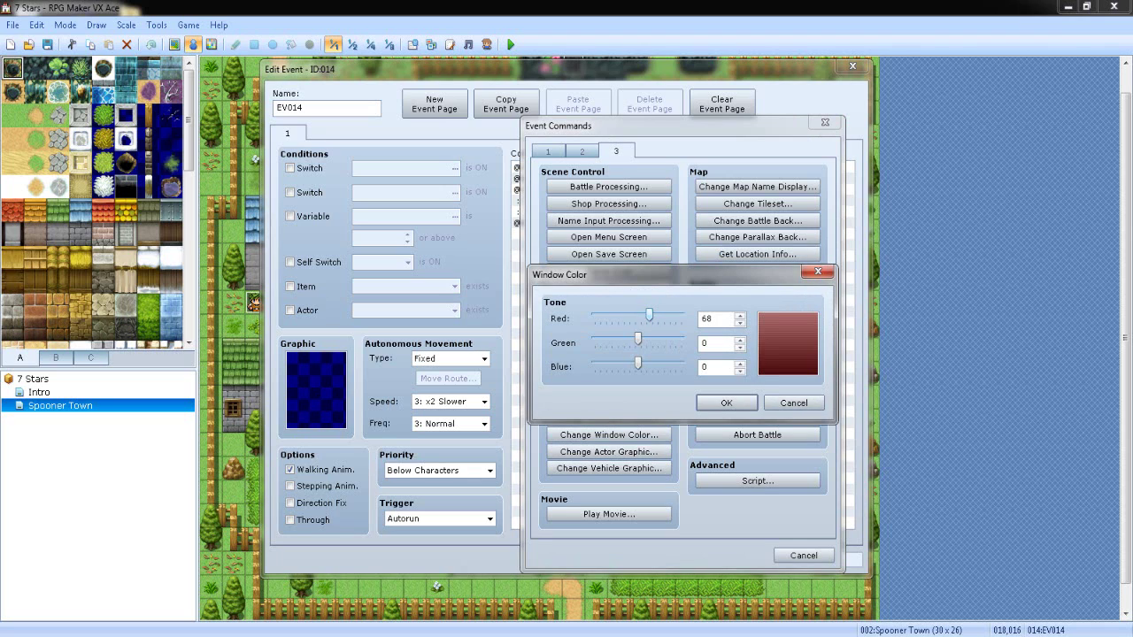
{"action": "left_click_drag", "start_coordinate": [649, 315], "coordinate": [655, 339]}
{"action": "left_click", "coordinate": [726, 403]}
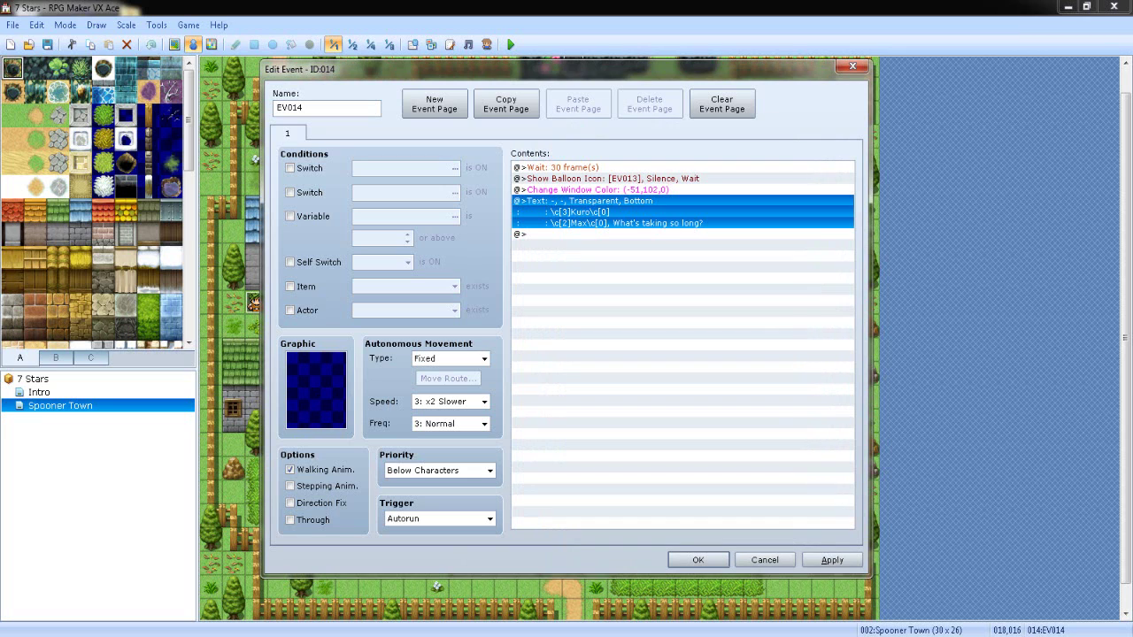
Step: Set the background of Kuro's message to Normal Window
{"action": "right_click", "coordinate": [623, 210]}
{"action": "left_click", "coordinate": [641, 235]}
{"action": "left_click", "coordinate": [642, 373]}
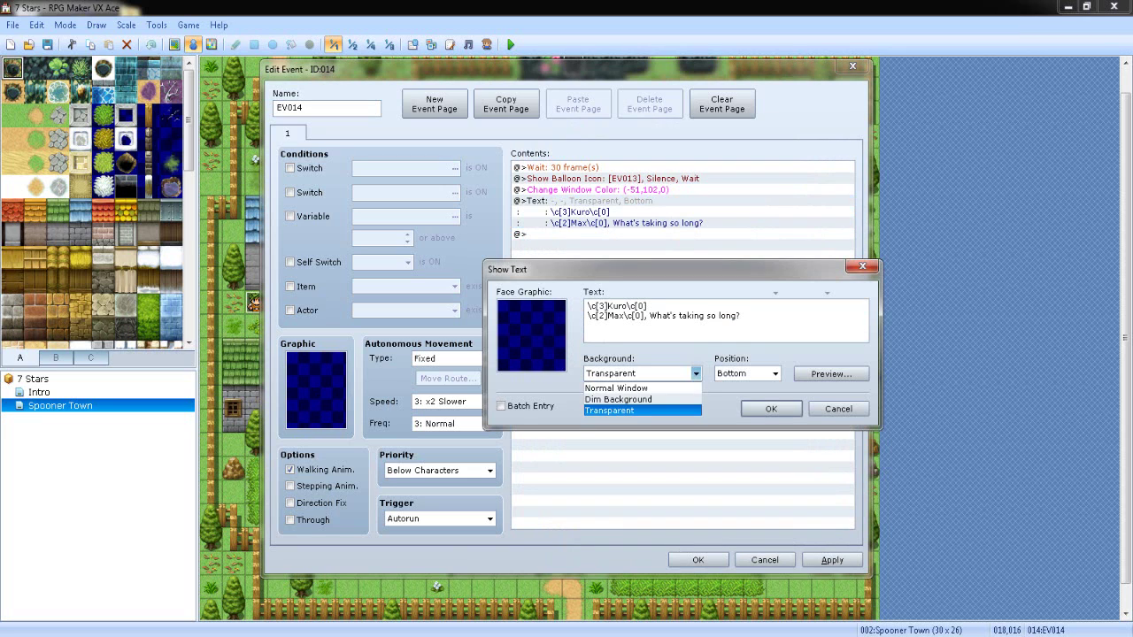
{"action": "left_click", "coordinate": [617, 387]}
{"action": "left_click", "coordinate": [771, 408]}
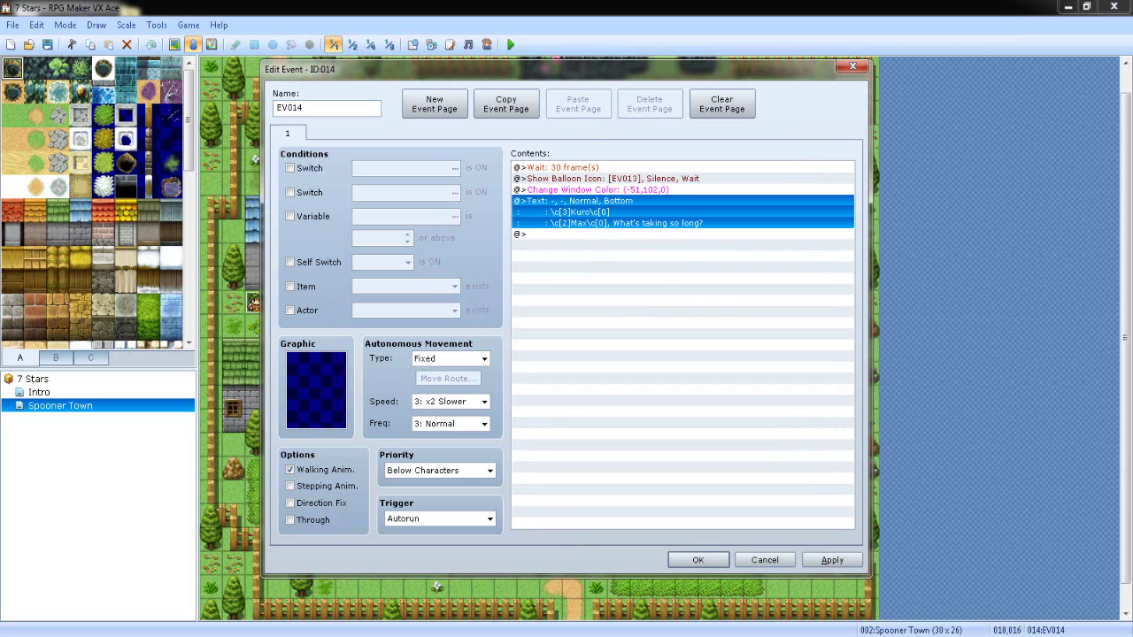
Step: Paste a copy of Kuro's message below it, change its speaker line to "\c[2]Max\c[0]" and preview it
{"action": "left_click", "coordinate": [623, 234]}
{"action": "key", "text": "ctrl+v"}
{"action": "double_click", "coordinate": [624, 235]}
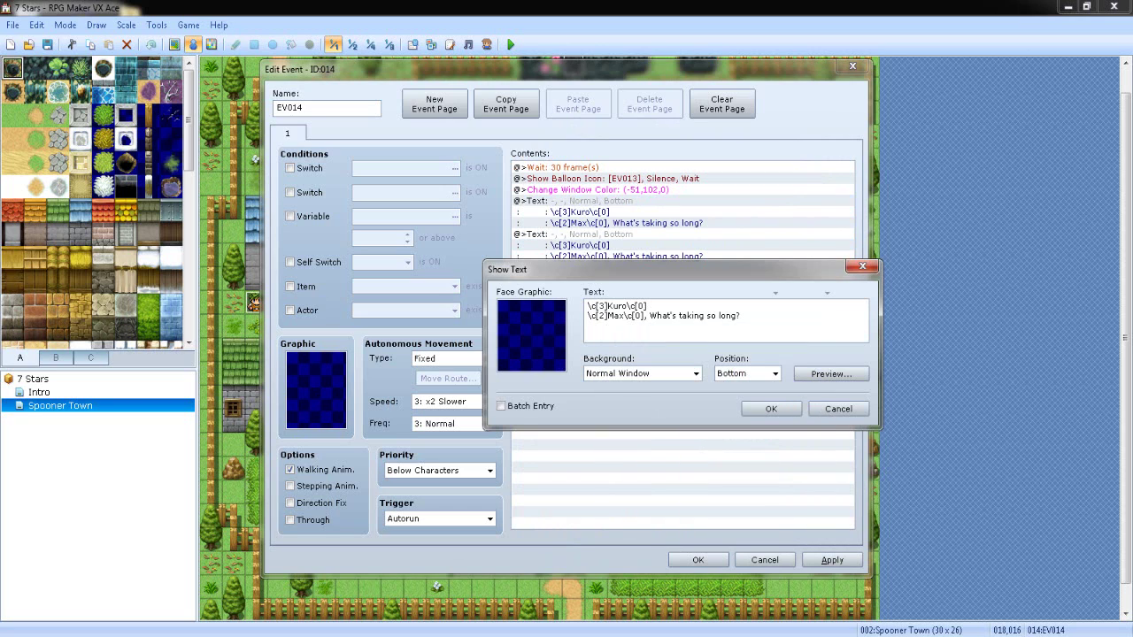
{"action": "key", "text": "BackSpace"}
{"action": "type", "text": "2"}
{"action": "key", "text": "BackSpace"}
{"action": "key", "text": "BackSpace"}
{"action": "key", "text": "BackSpace"}
{"action": "key", "text": "BackSpace"}
{"action": "type", "text": "Max"}
{"action": "left_click", "coordinate": [832, 374]}
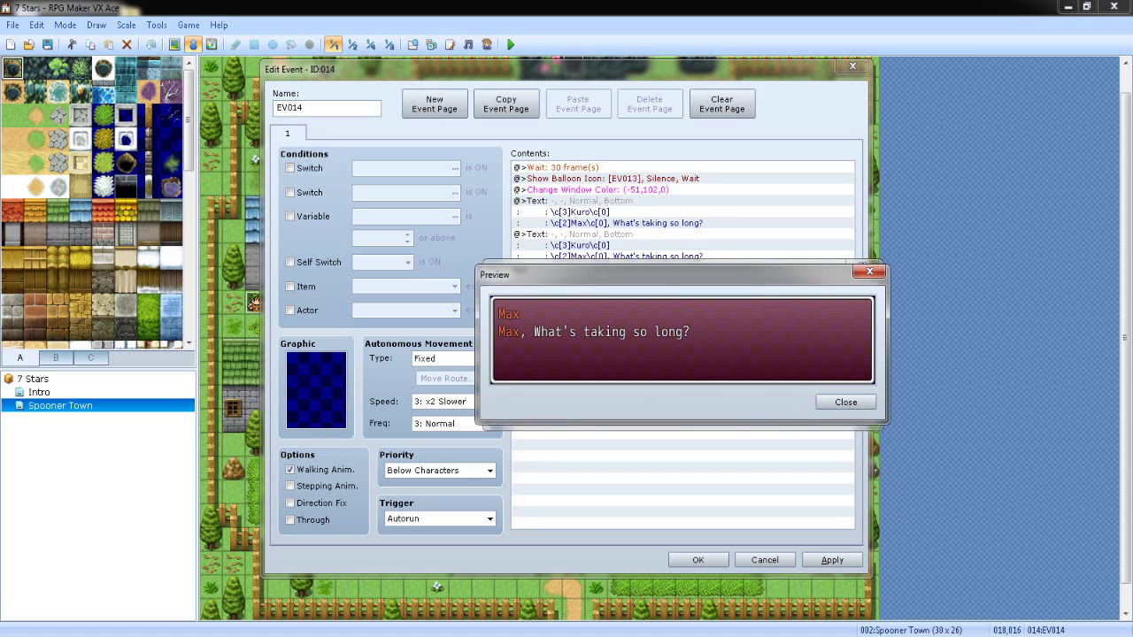
{"action": "left_click", "coordinate": [845, 402]}
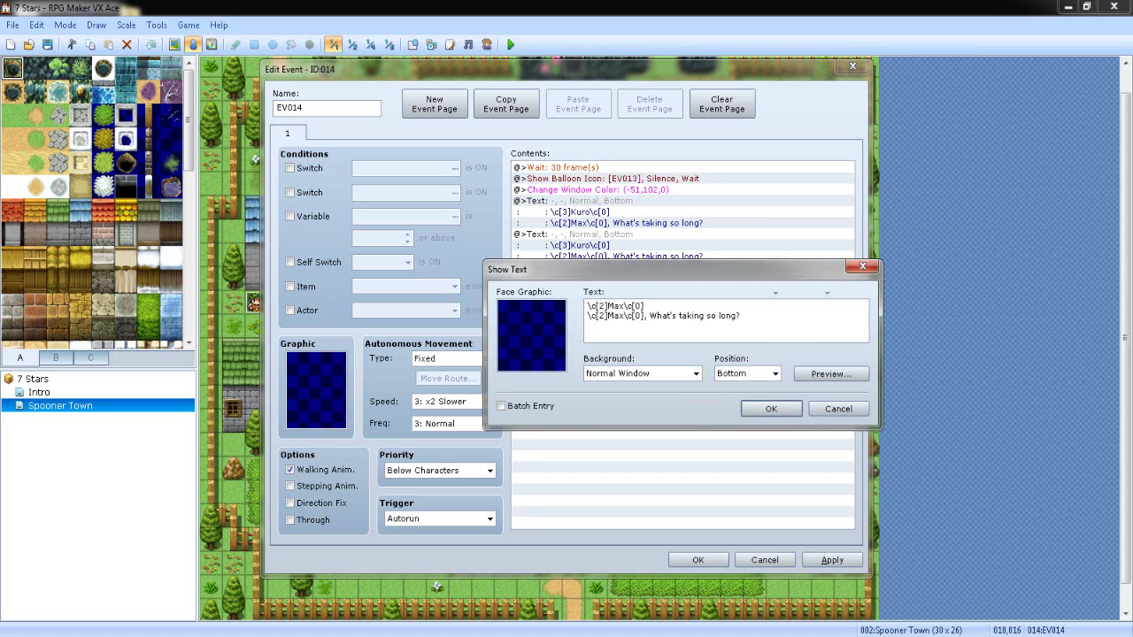
Step: Replace the second line of Max's message with "Ok, alright already! I'm coming!"
{"action": "key", "text": "F1"}
{"action": "left_click", "coordinate": [607, 316]}
{"action": "left_click_drag", "start_coordinate": [607, 317], "coordinate": [634, 316]}
{"action": "key", "text": "F1"}
{"action": "key", "text": "Escape"}
{"action": "key", "text": "F1"}
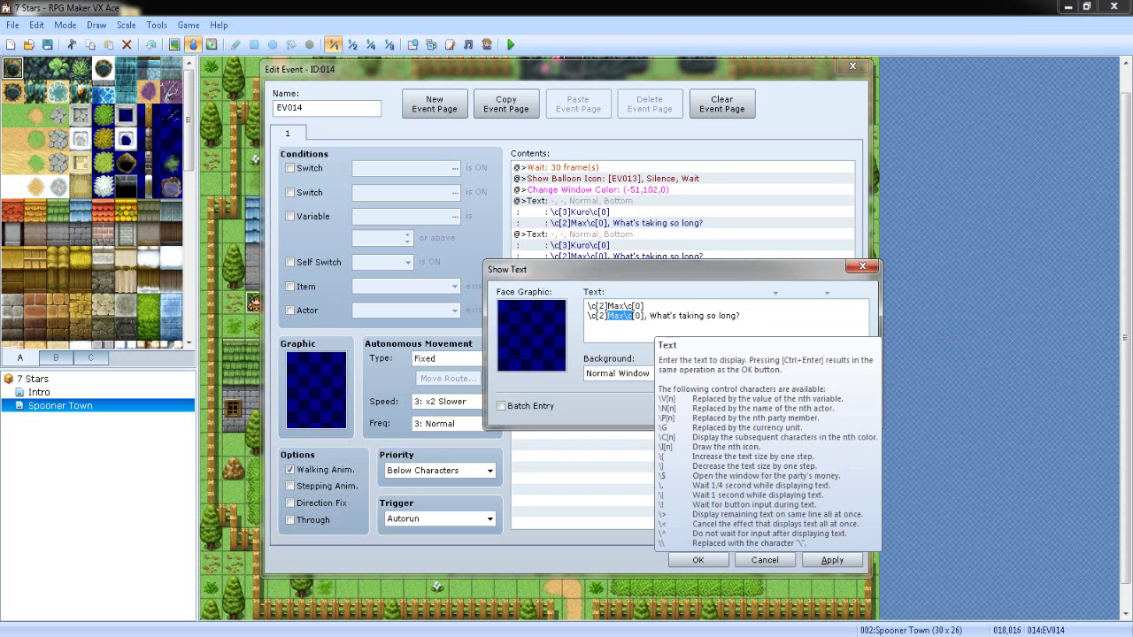
{"action": "left_click", "coordinate": [628, 316]}
{"action": "key", "text": "BackSpace"}
{"action": "key", "text": "BackSpace"}
{"action": "key", "text": "BackSpace"}
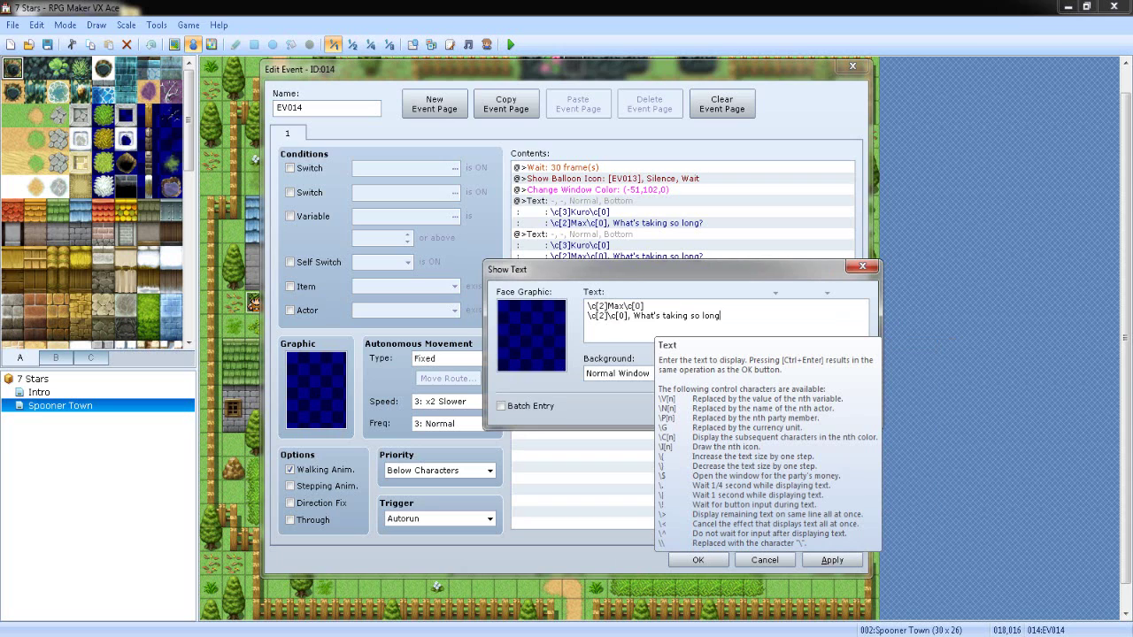
{"action": "key", "text": "BackSpace"}
{"action": "key", "text": "BackSpace"}
{"action": "key", "text": "BackSpace"}
{"action": "key", "text": "BackSpace"}
{"action": "key", "text": "BackSpace"}
{"action": "key", "text": "BackSpace"}
{"action": "key", "text": "BackSpace"}
{"action": "key", "text": "BackSpace"}
{"action": "key", "text": "BackSpace"}
{"action": "key", "text": "BackSpace"}
{"action": "key", "text": "BackSpace"}
{"action": "key", "text": "BackSpace"}
{"action": "key", "text": "BackSpace"}
{"action": "key", "text": "BackSpace"}
{"action": "key", "text": "BackSpace"}
{"action": "key", "text": "BackSpace"}
{"action": "key", "text": "BackSpace"}
{"action": "key", "text": "BackSpace"}
{"action": "key", "text": "BackSpace"}
{"action": "key", "text": "BackSpace"}
{"action": "key", "text": "BackSpace"}
{"action": "key", "text": "BackSpace"}
{"action": "type", "text": "Ok"}
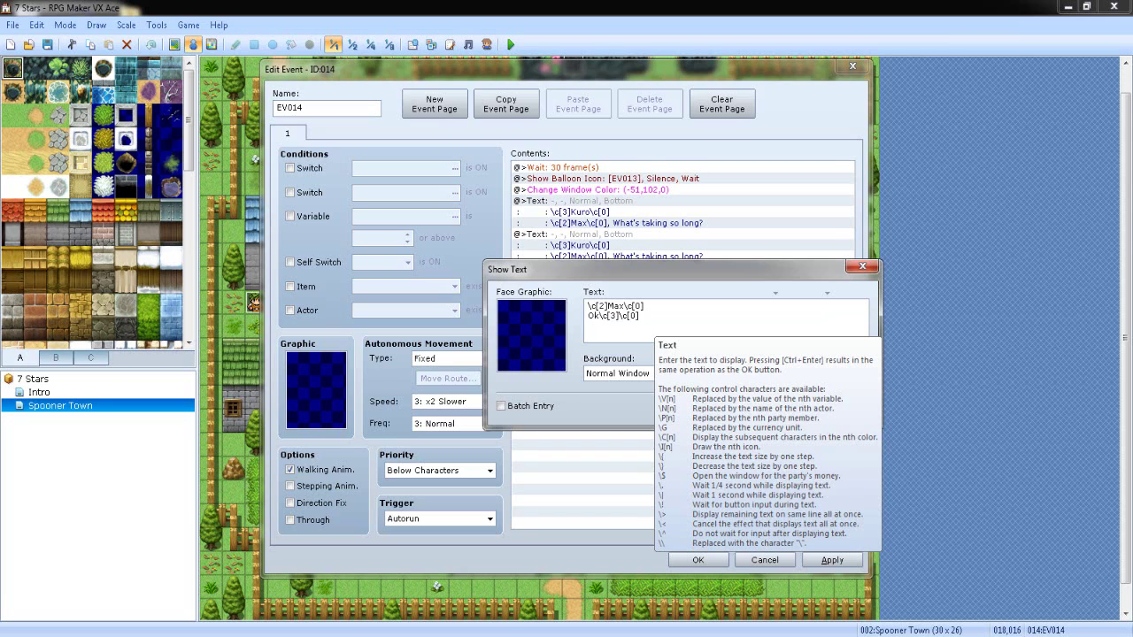
{"action": "type", "text": ", alright already! I'm coming"}
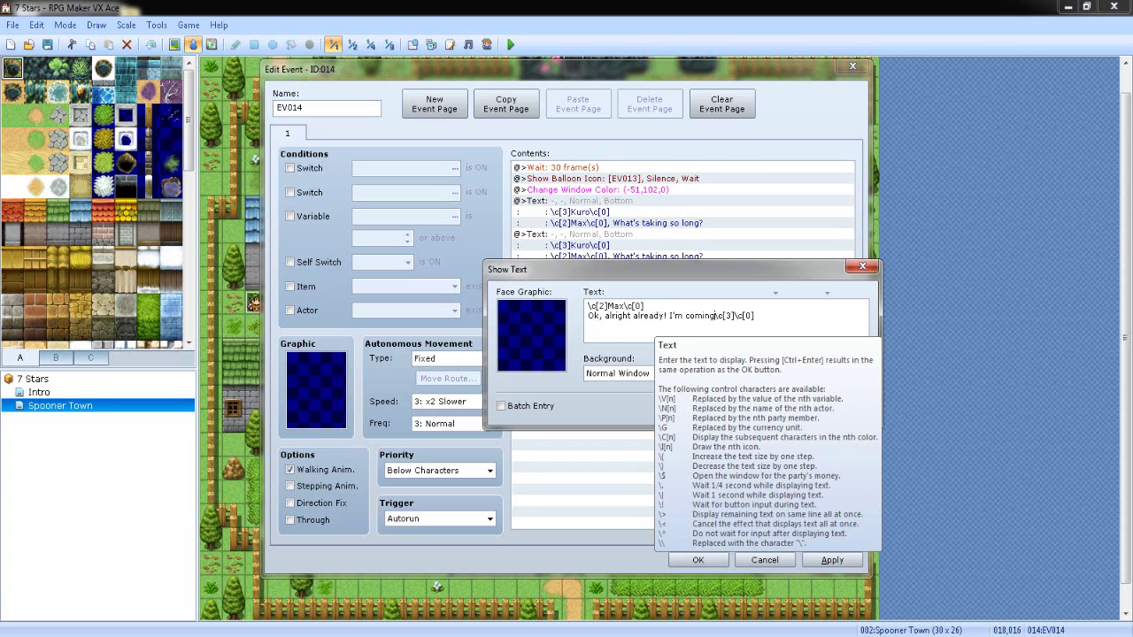
{"action": "type", "text": "."}
Step: Add the third line "Geeze, \c[3]Kuro\c[0]!" to Max's message, preview it and accept the text
{"action": "key", "text": "Return"}
{"action": "type", "text": "Geeze, \\c[3]Kuro\\c[0]"}
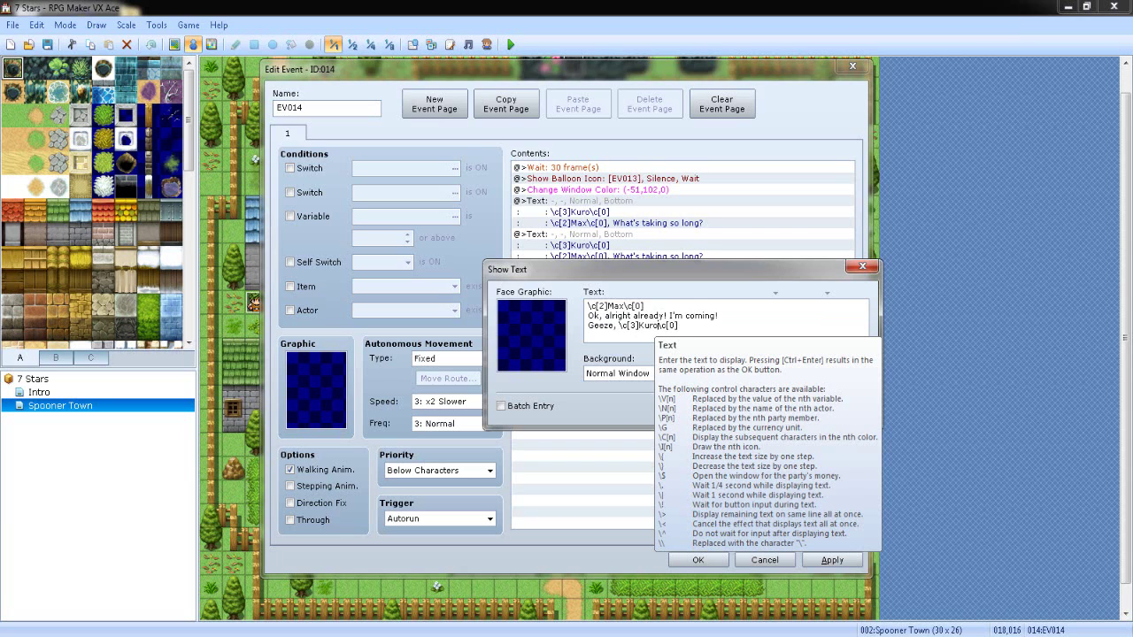
{"action": "type", "text": "!"}
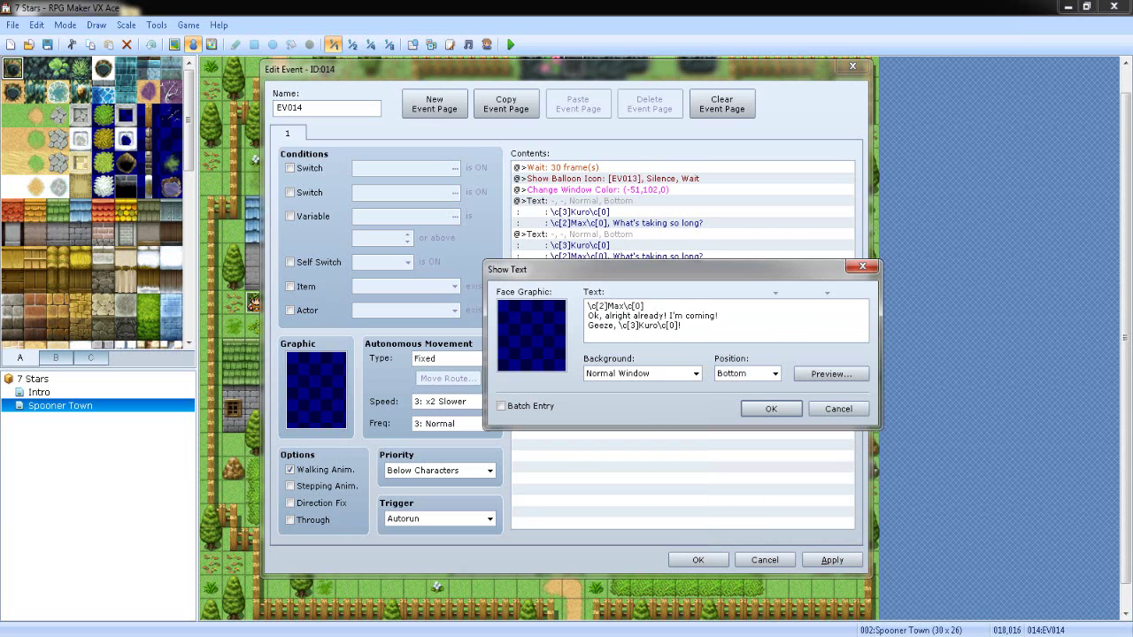
{"action": "left_click", "coordinate": [831, 373]}
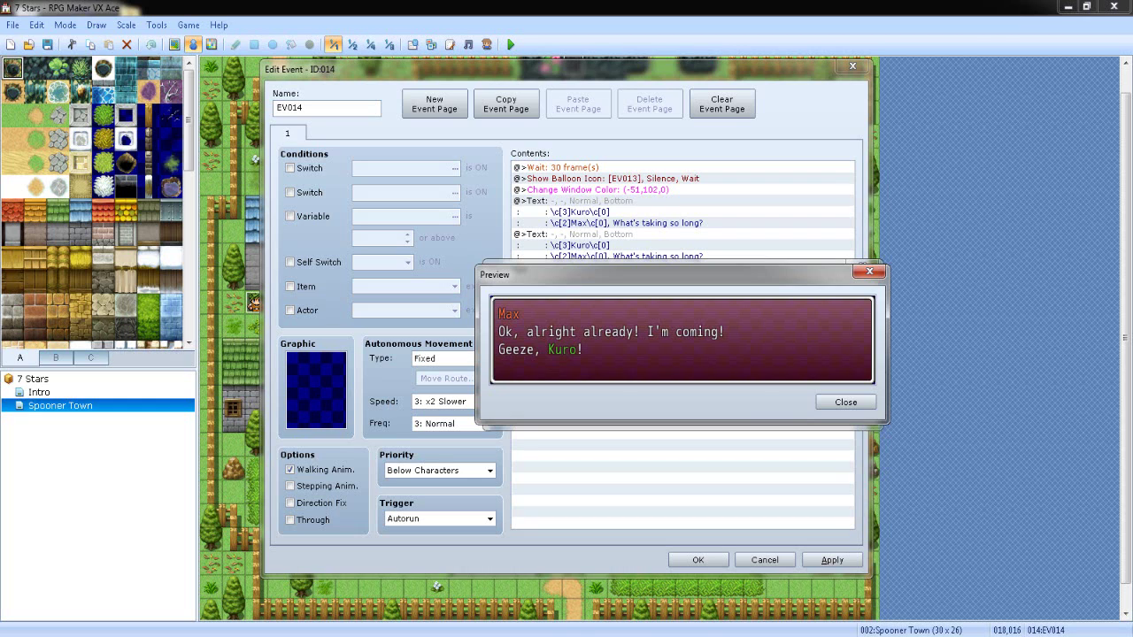
{"action": "left_click", "coordinate": [846, 402]}
{"action": "left_click", "coordinate": [770, 407]}
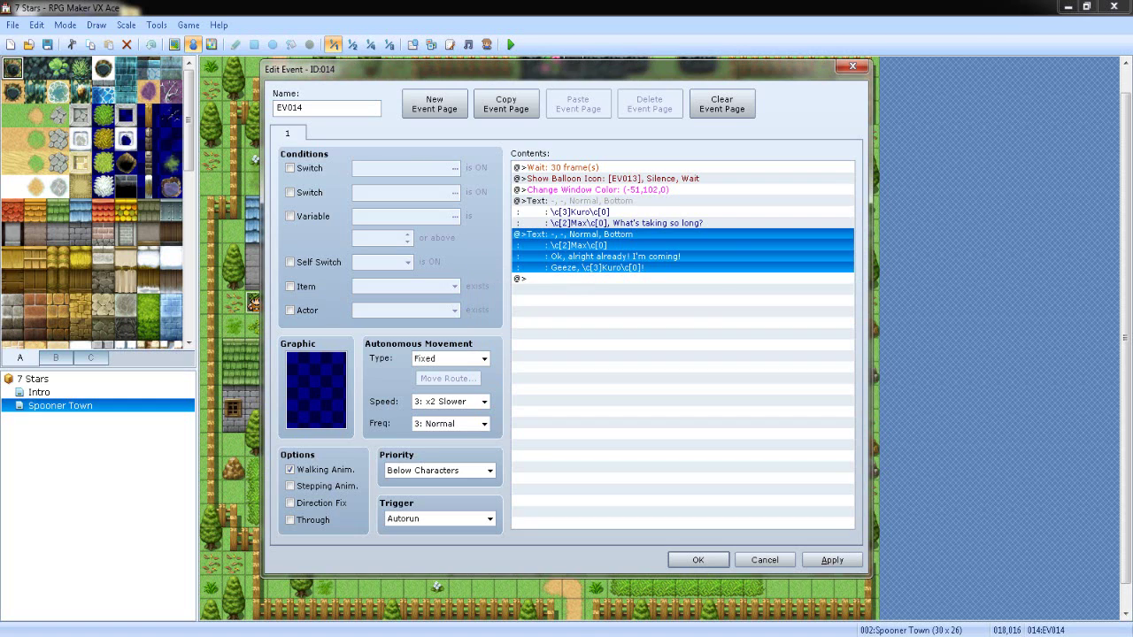
Step: Insert a Change Window Color command with tone (68,0,0) before Max's message and save event EV014
{"action": "right_click", "coordinate": [617, 242]}
{"action": "left_click", "coordinate": [640, 251]}
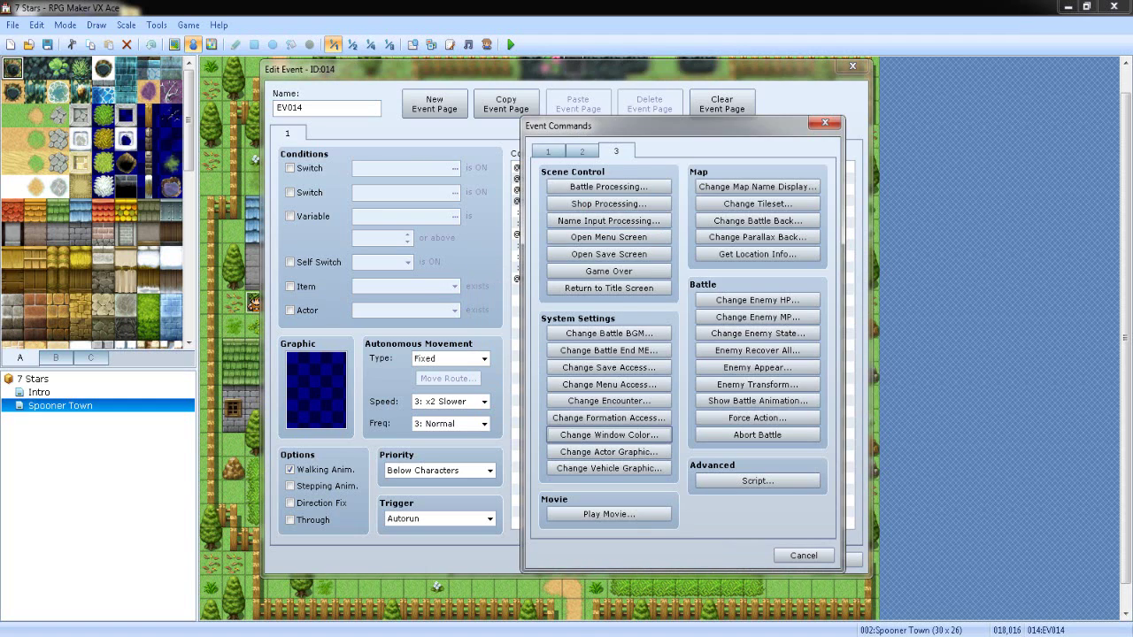
{"action": "left_click", "coordinate": [610, 435]}
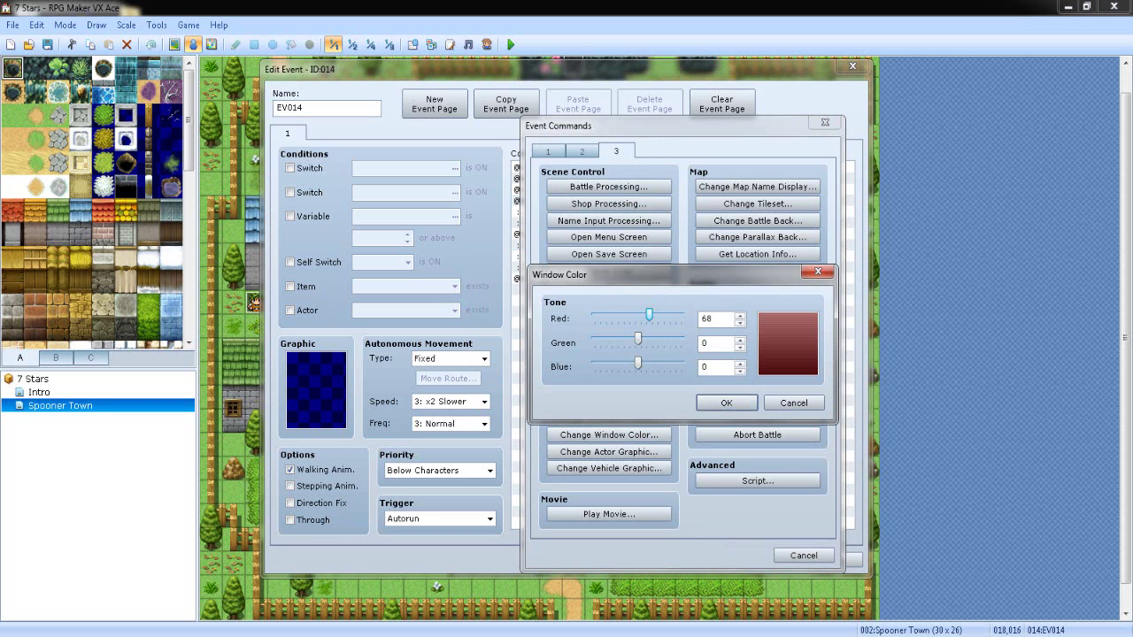
{"action": "left_click", "coordinate": [727, 403]}
{"action": "left_click", "coordinate": [699, 560]}
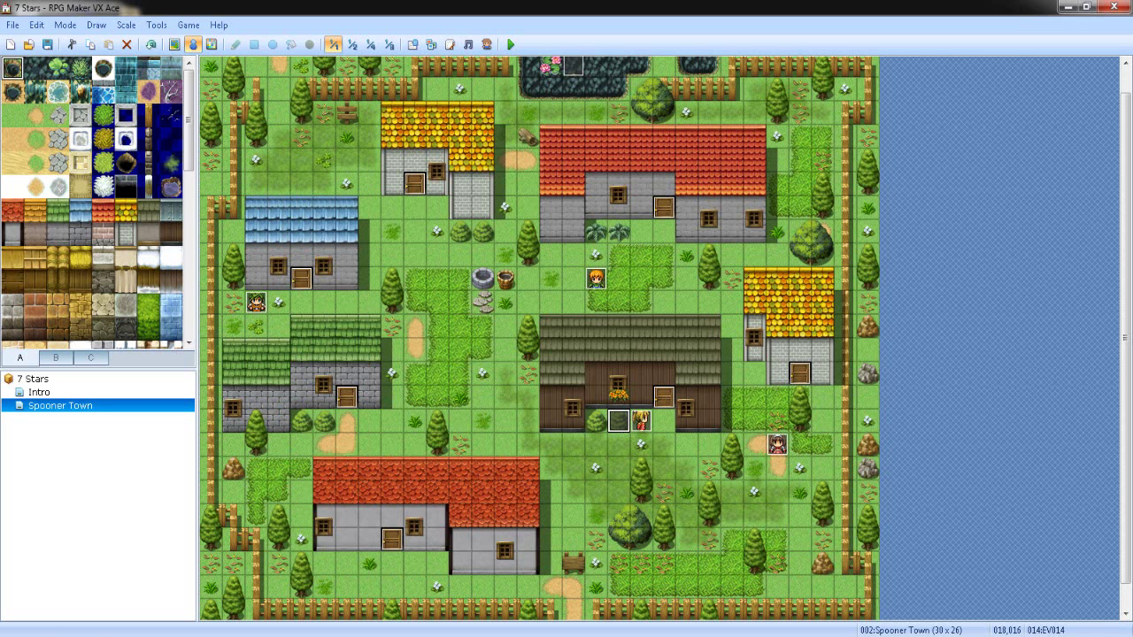
Step: Save and playtest the game, starting a new game and advancing from Kuro's message to Max's reply to check their window colors
{"action": "left_click", "coordinate": [510, 44]}
{"action": "key", "text": "Return"}
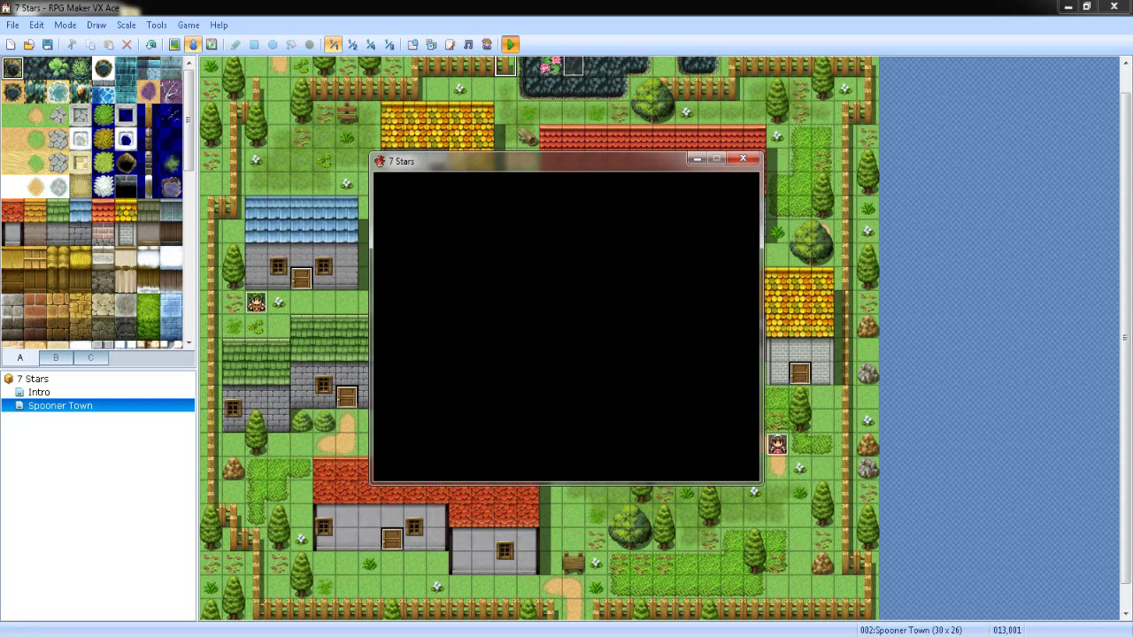
{"action": "key", "text": "Return"}
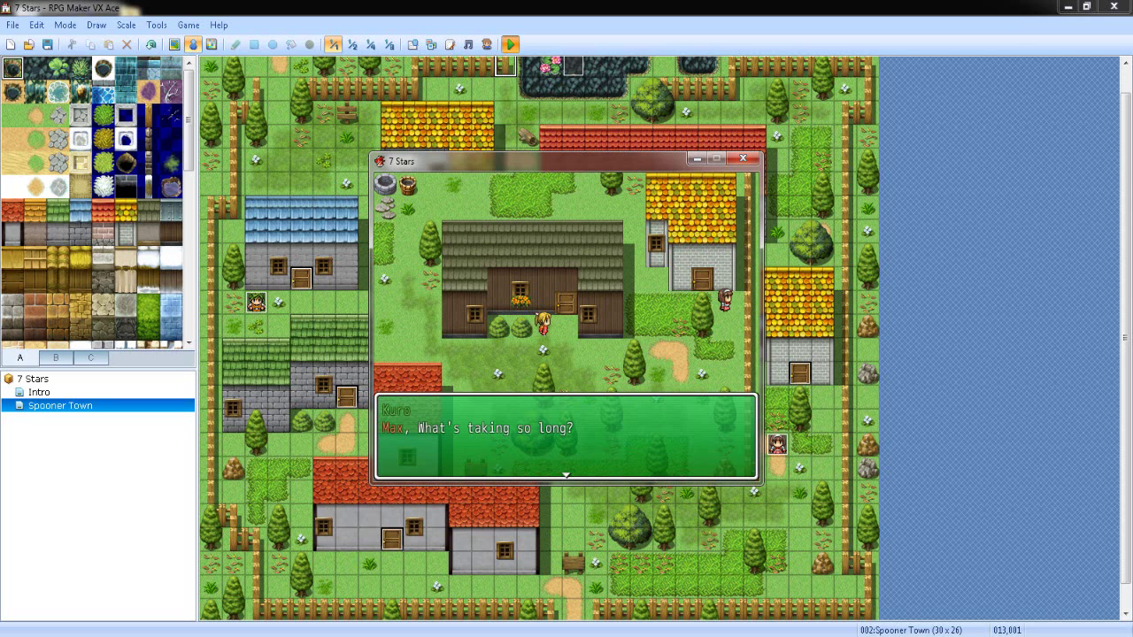
{"action": "key", "text": "Return"}
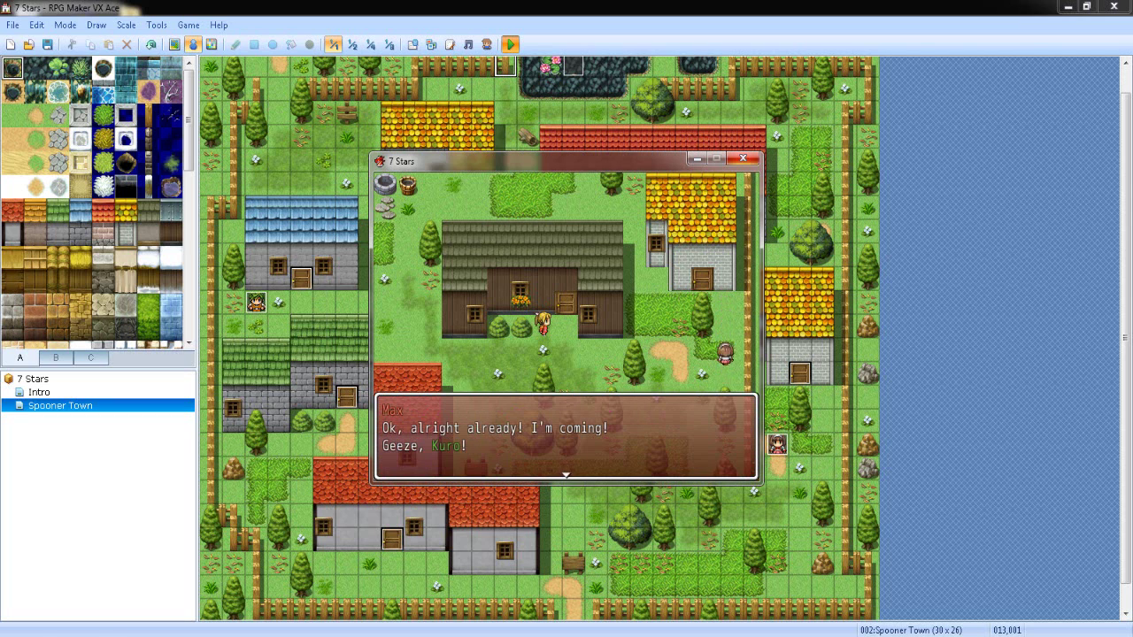
Step: Close the playtest, set the window color before Kuro's message in event EV014 to tone (-51,17,-51) and save the event
{"action": "left_click", "coordinate": [743, 158]}
{"action": "double_click", "coordinate": [618, 420]}
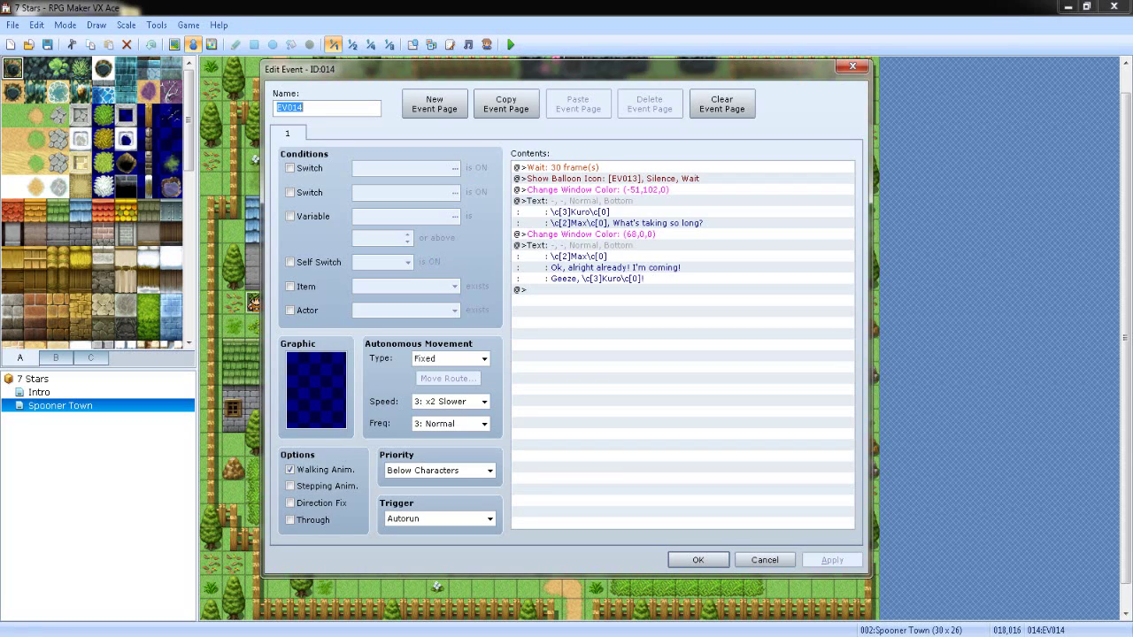
{"action": "double_click", "coordinate": [599, 190]}
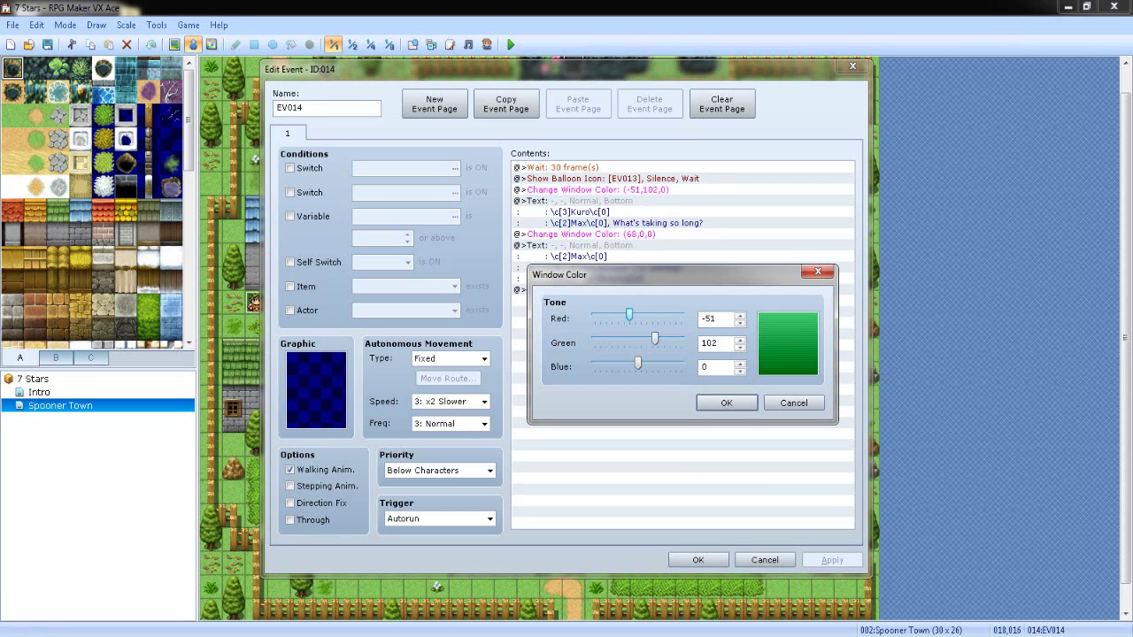
{"action": "left_click_drag", "start_coordinate": [656, 339], "coordinate": [630, 363]}
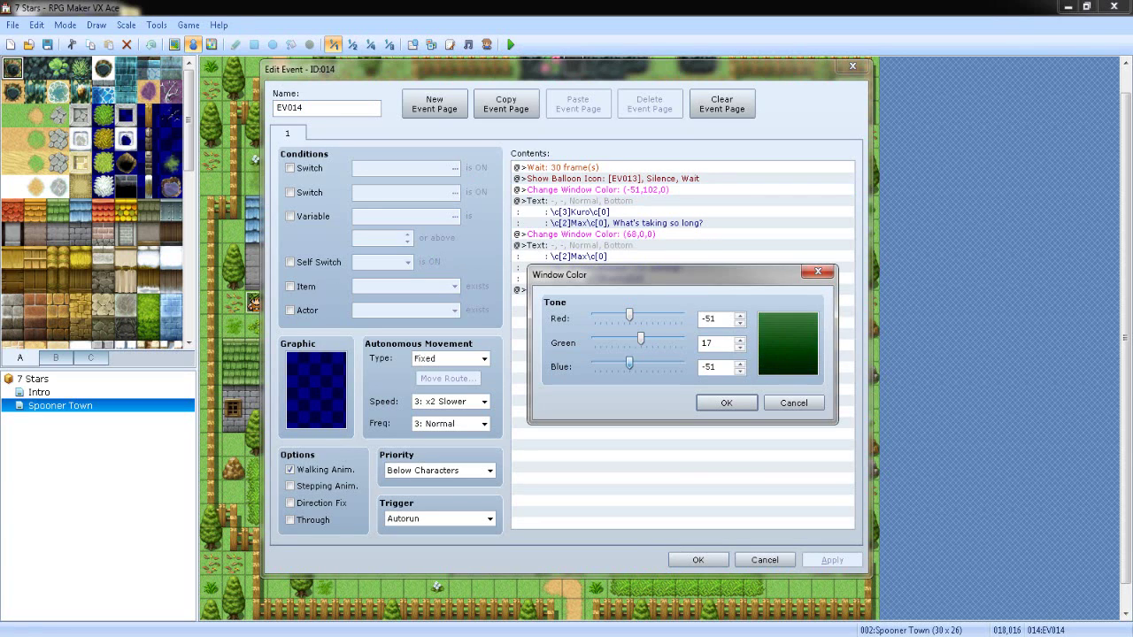
{"action": "left_click", "coordinate": [726, 402]}
{"action": "double_click", "coordinate": [611, 234]}
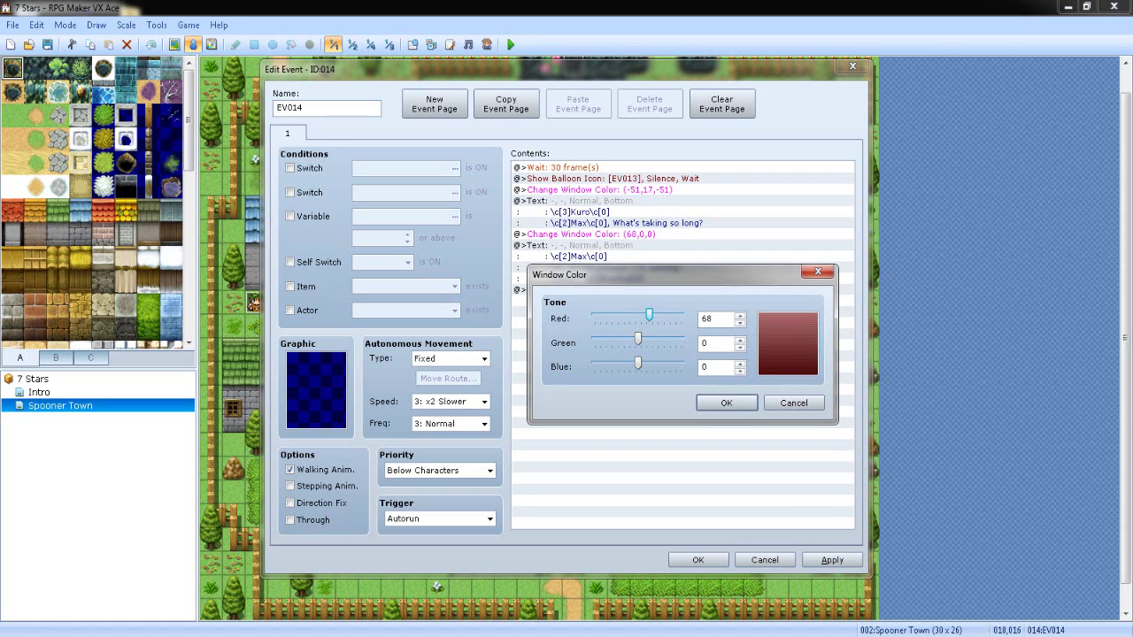
{"action": "left_click", "coordinate": [794, 403]}
{"action": "left_click", "coordinate": [698, 561]}
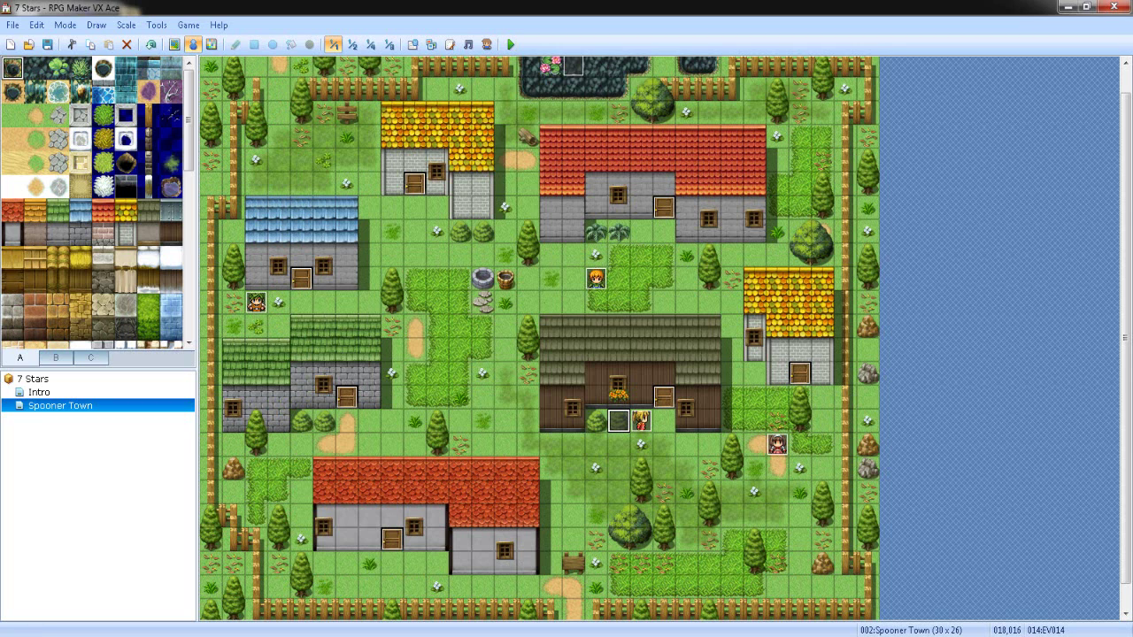
Step: Playtest a new game, saving the project first, and advance through Kuro's and Max's messages to check their window colors, then close the playtest
{"action": "left_click", "coordinate": [510, 44]}
{"action": "left_click", "coordinate": [509, 359]}
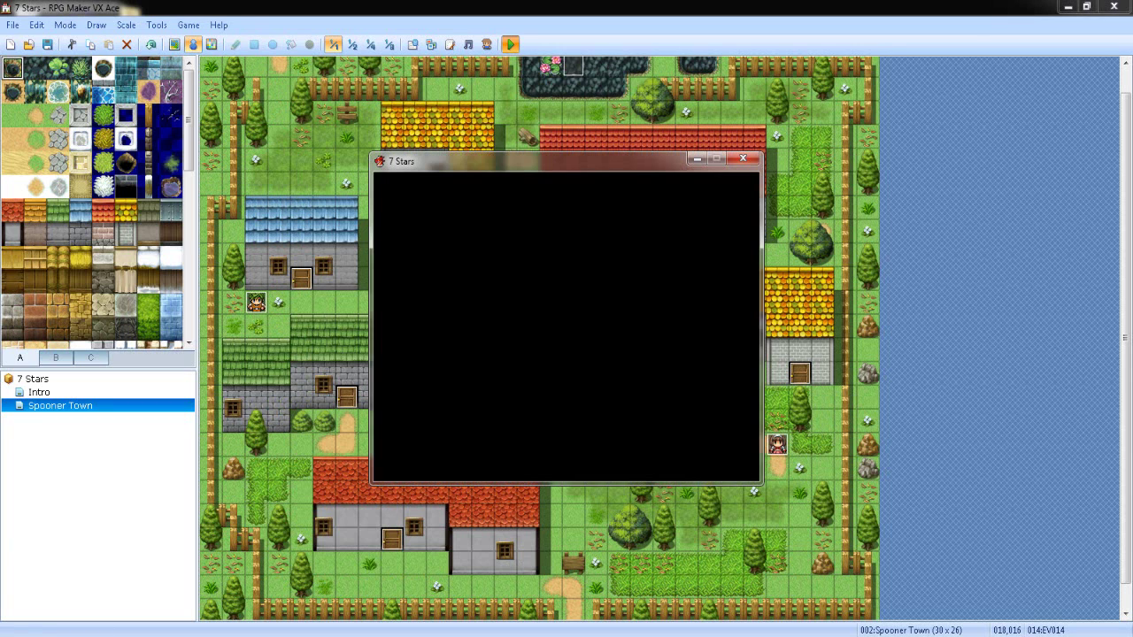
{"action": "key", "text": "Return"}
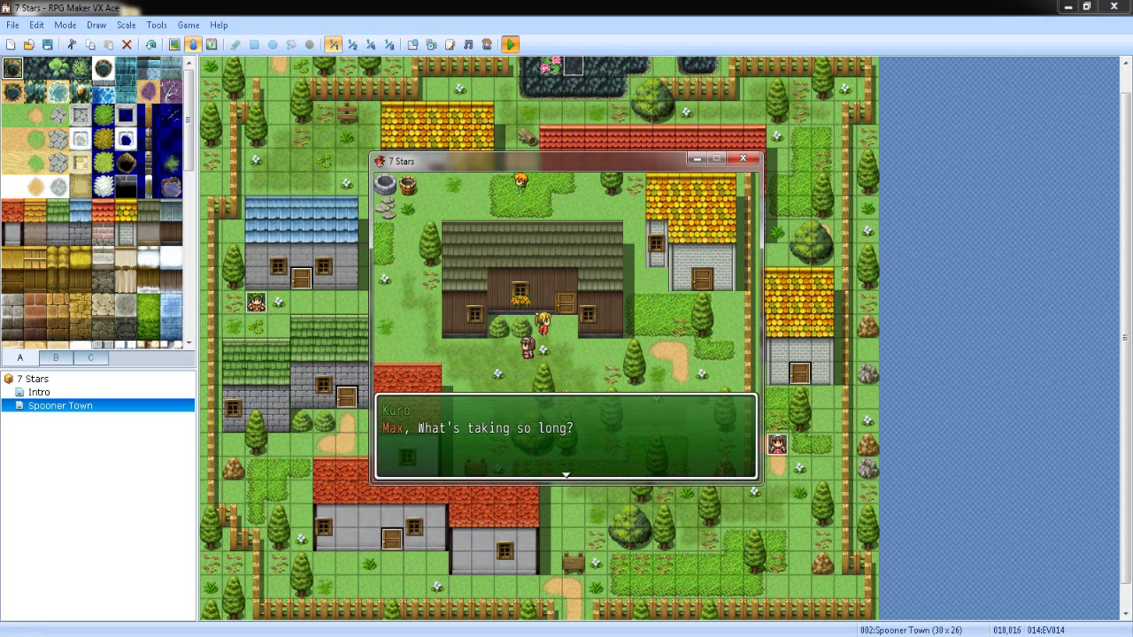
{"action": "key", "text": "Return"}
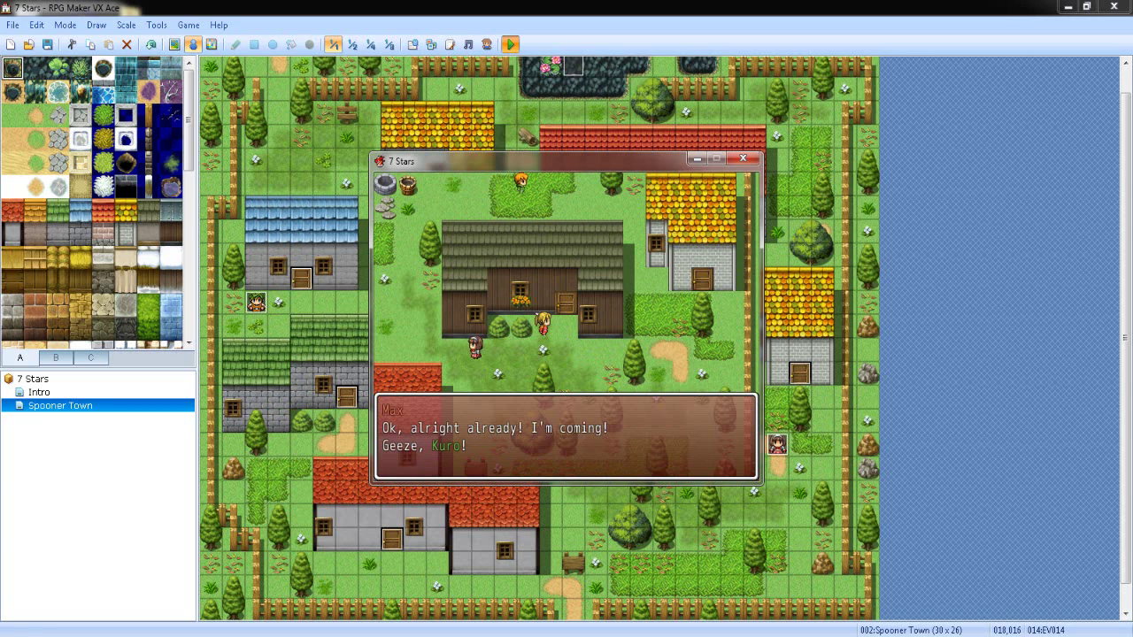
{"action": "key", "text": "Return"}
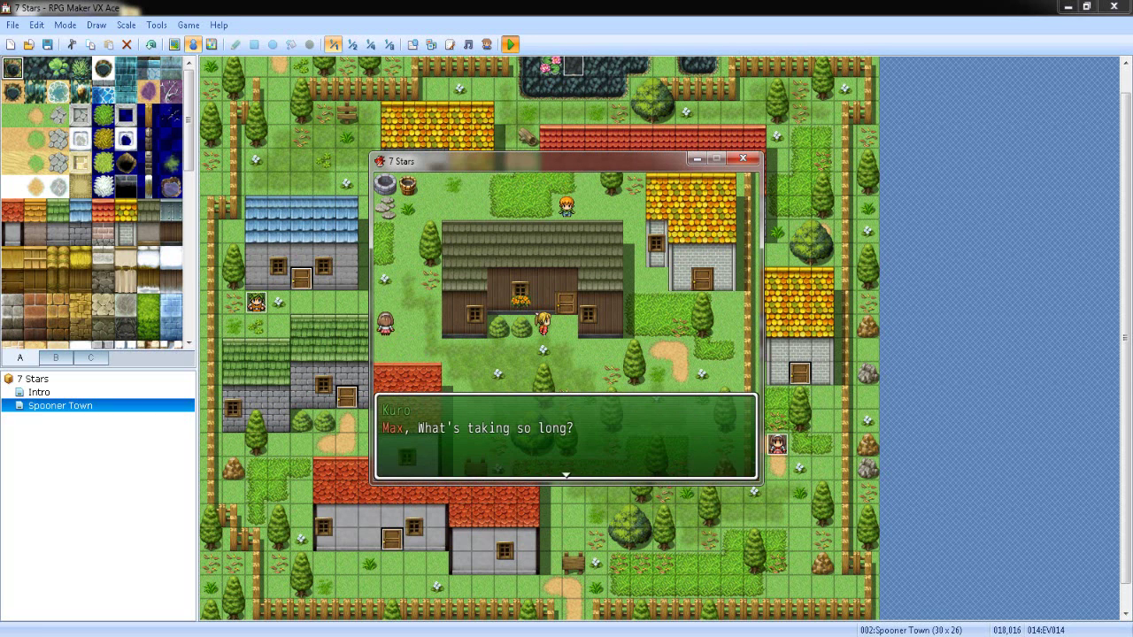
{"action": "key", "text": "alt+F4"}
Step: Leave event EV014 unchanged and rename event EV009, the door of the brown wooden house, as "DOOR MANG"
{"action": "key", "text": "Return"}
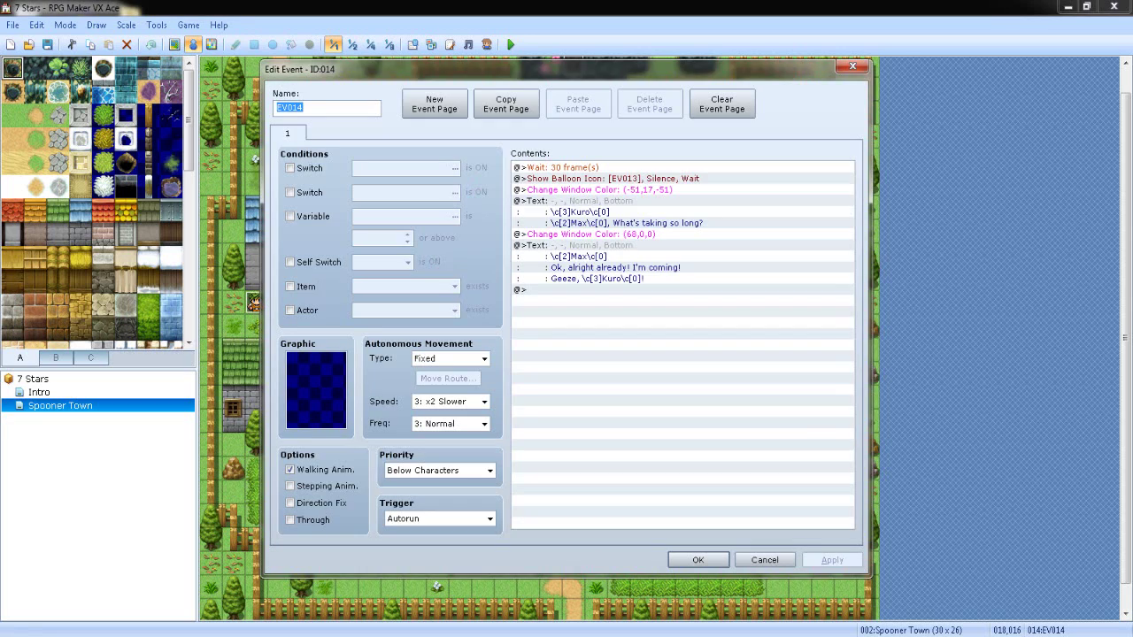
{"action": "double_click", "coordinate": [611, 289]}
{"action": "left_click", "coordinate": [784, 557]}
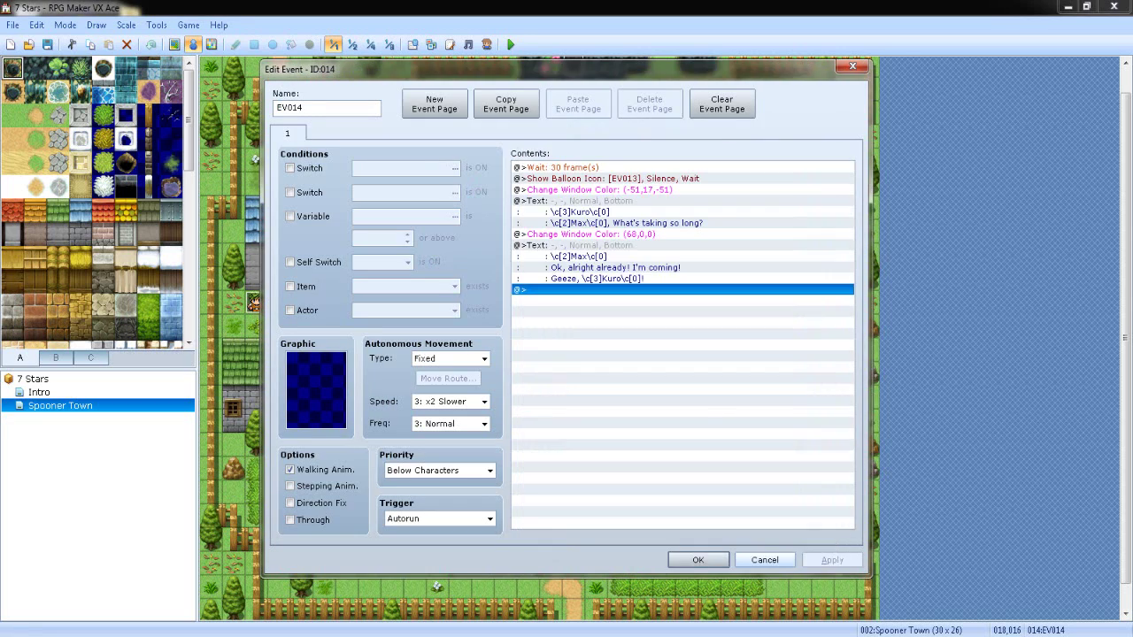
{"action": "left_click", "coordinate": [705, 561]}
{"action": "double_click", "coordinate": [664, 397]}
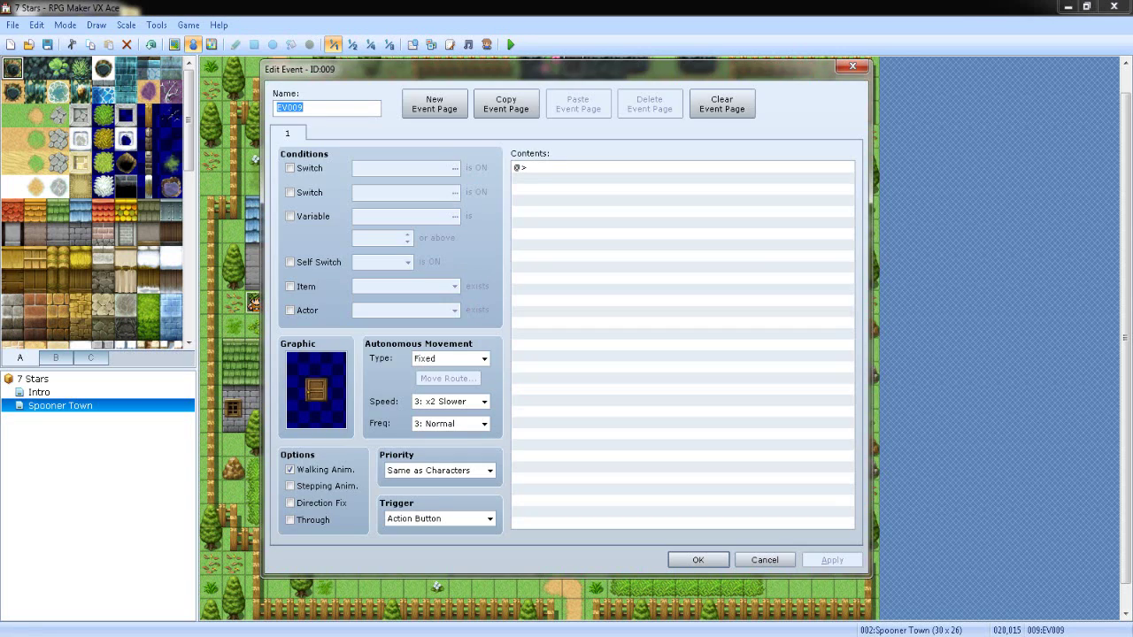
{"action": "type", "text": "DOOR MANG"}
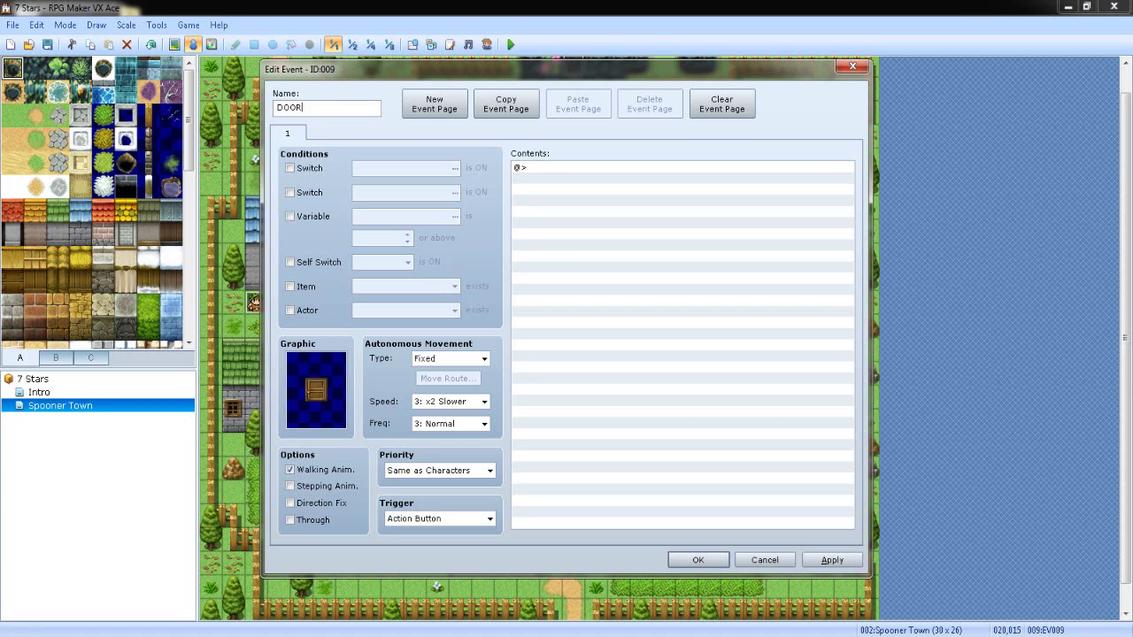
{"action": "key", "text": "Return"}
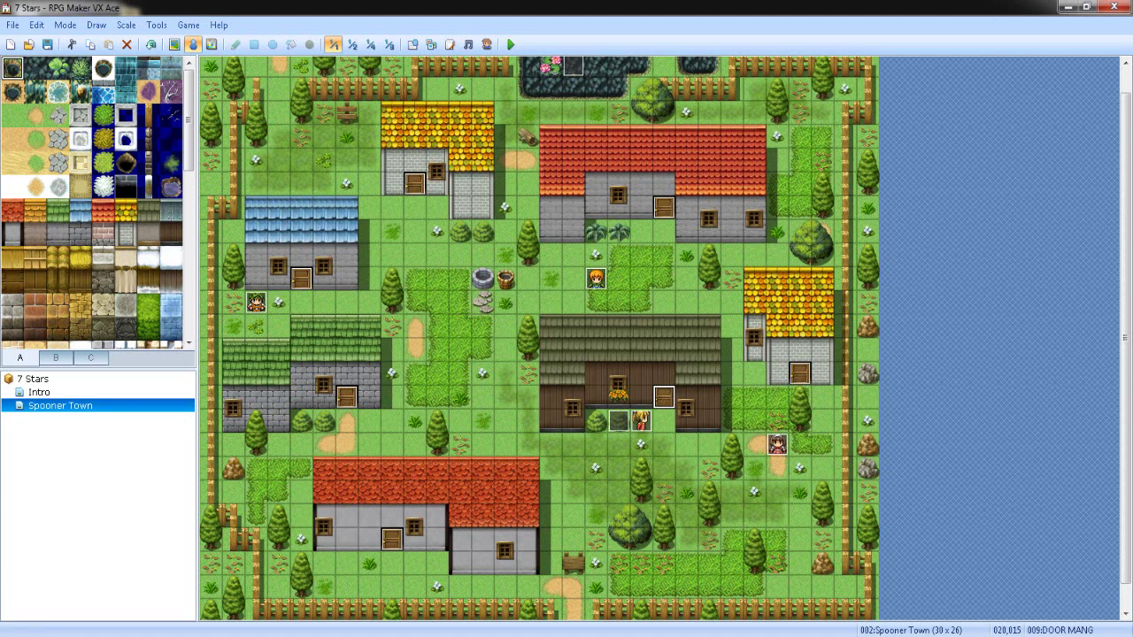
Step: Add a Wait command of 30 frames after Max's message in event EV014
{"action": "double_click", "coordinate": [619, 420]}
{"action": "left_click", "coordinate": [619, 289]}
{"action": "double_click", "coordinate": [619, 290]}
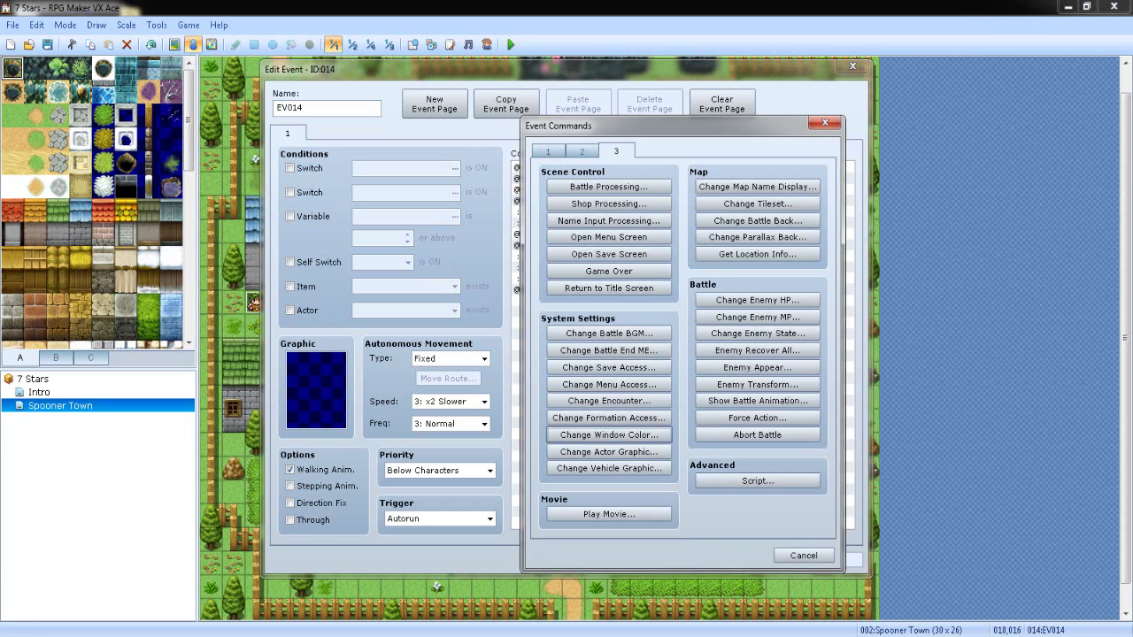
{"action": "left_click_drag", "start_coordinate": [637, 126], "coordinate": [803, 89]}
{"action": "left_click", "coordinate": [753, 114]}
{"action": "left_click", "coordinate": [928, 149]}
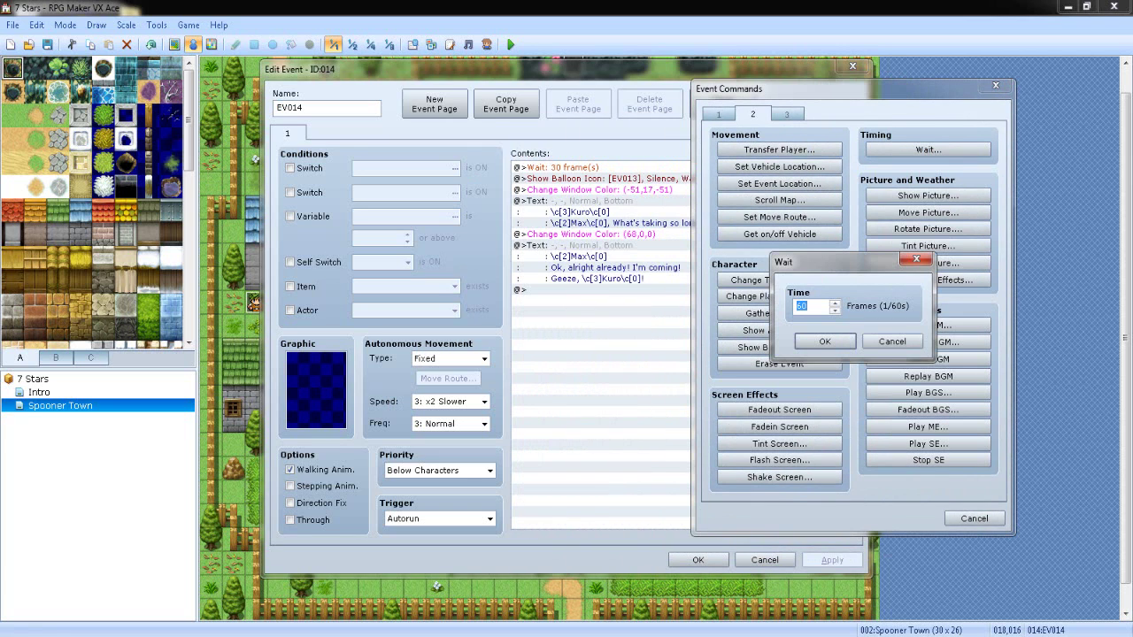
{"action": "type", "text": "30"}
{"action": "key", "text": "Return"}
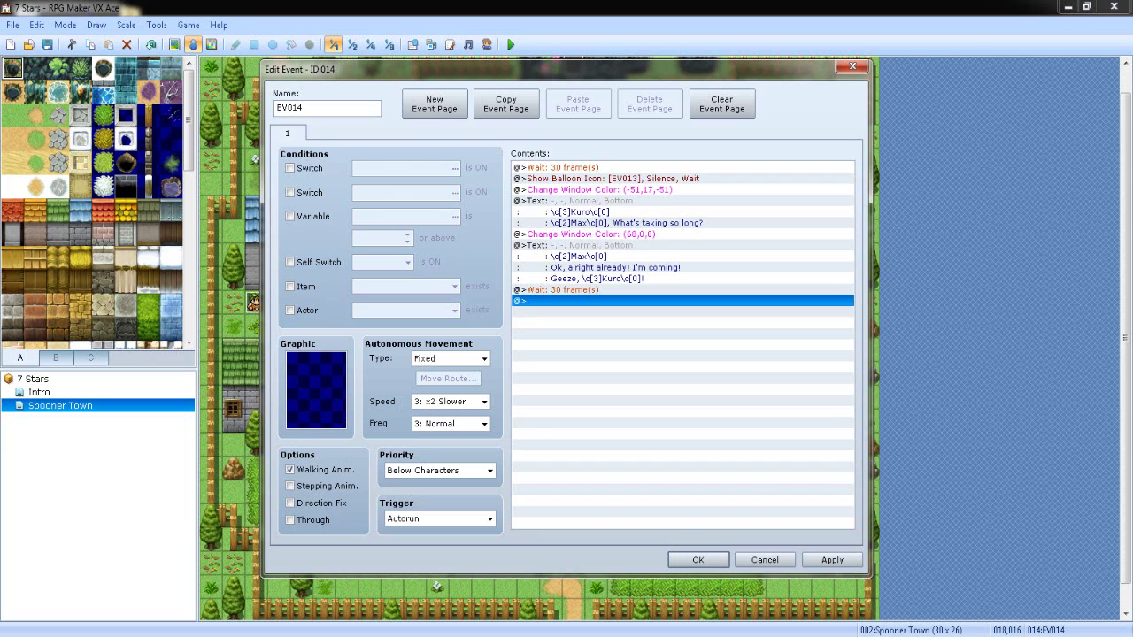
Step: Start a Set Move Route command for the DOOR MANG event after the final wait and add a Turn Up movement to it
{"action": "double_click", "coordinate": [611, 301]}
{"action": "left_click_drag", "start_coordinate": [624, 126], "coordinate": [894, 92]}
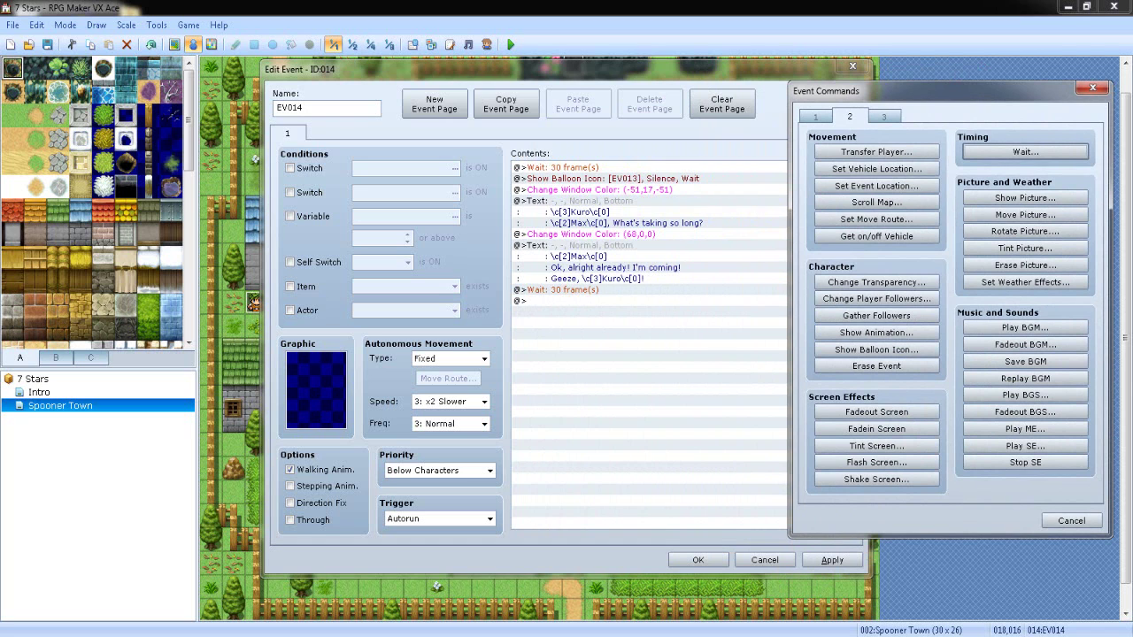
{"action": "left_click", "coordinate": [816, 117]}
{"action": "mouse_move", "coordinate": [885, 91]}
{"action": "left_mouse_down"}
{"action": "mouse_move", "coordinate": [861, 85]}
{"action": "mouse_move", "coordinate": [885, 82]}
{"action": "left_mouse_up"}
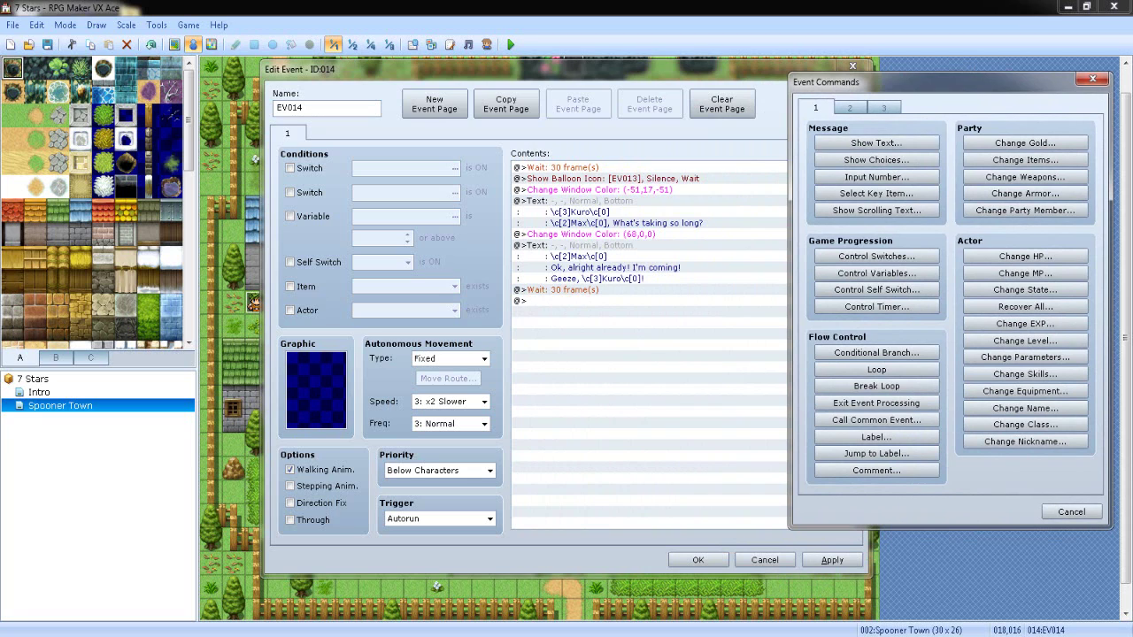
{"action": "key", "text": "ctrl+Tab"}
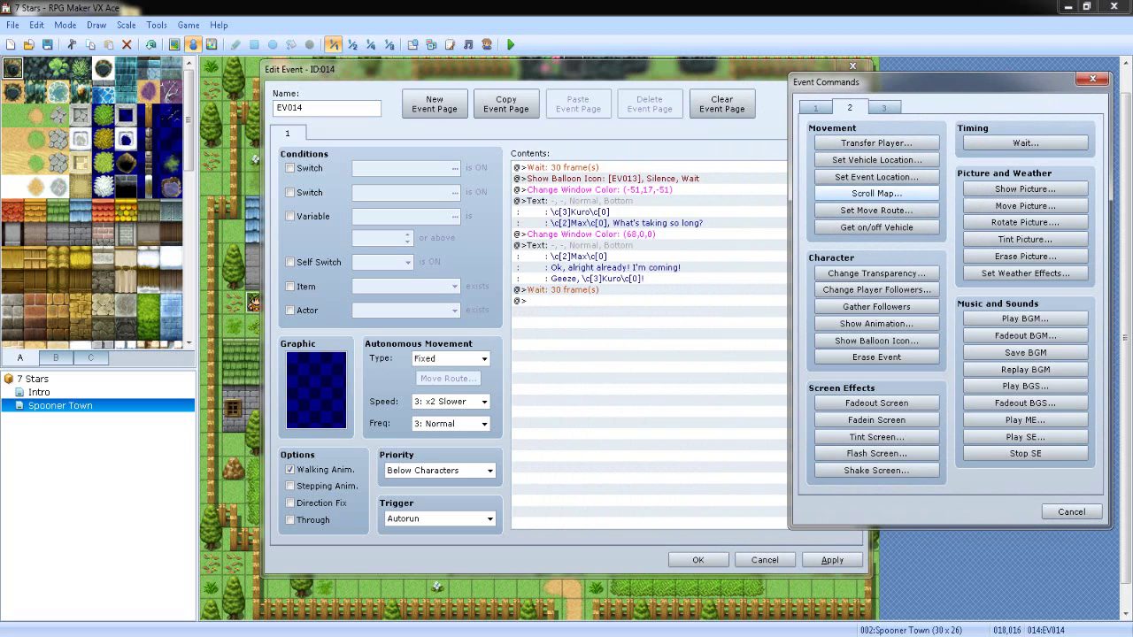
{"action": "left_click", "coordinate": [876, 210]}
{"action": "left_click", "coordinate": [695, 167]}
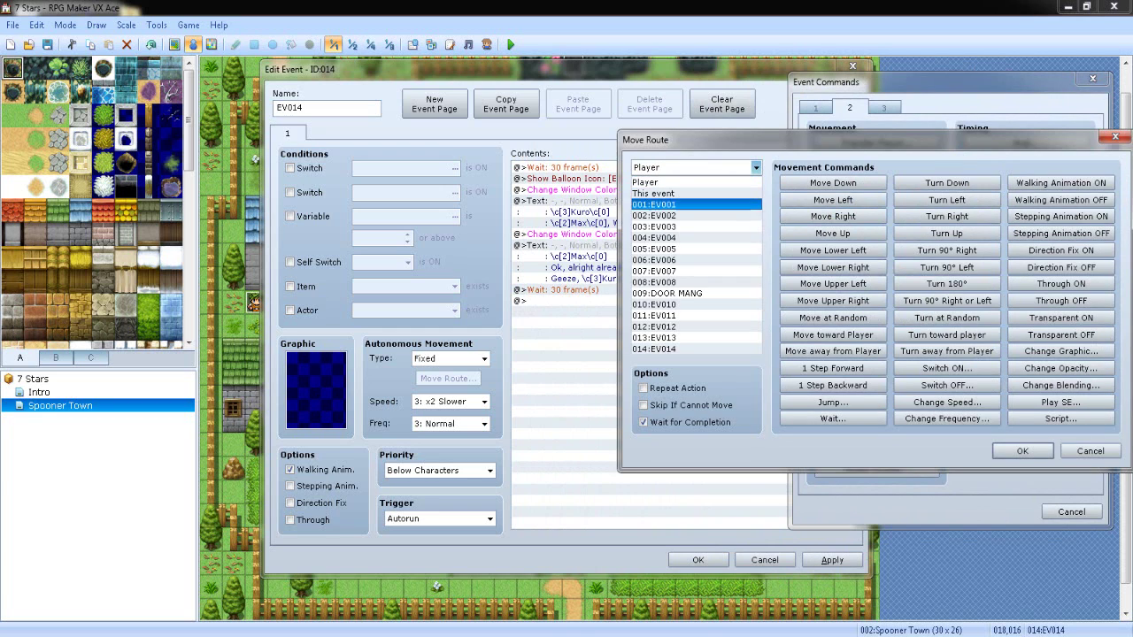
{"action": "left_click", "coordinate": [666, 293]}
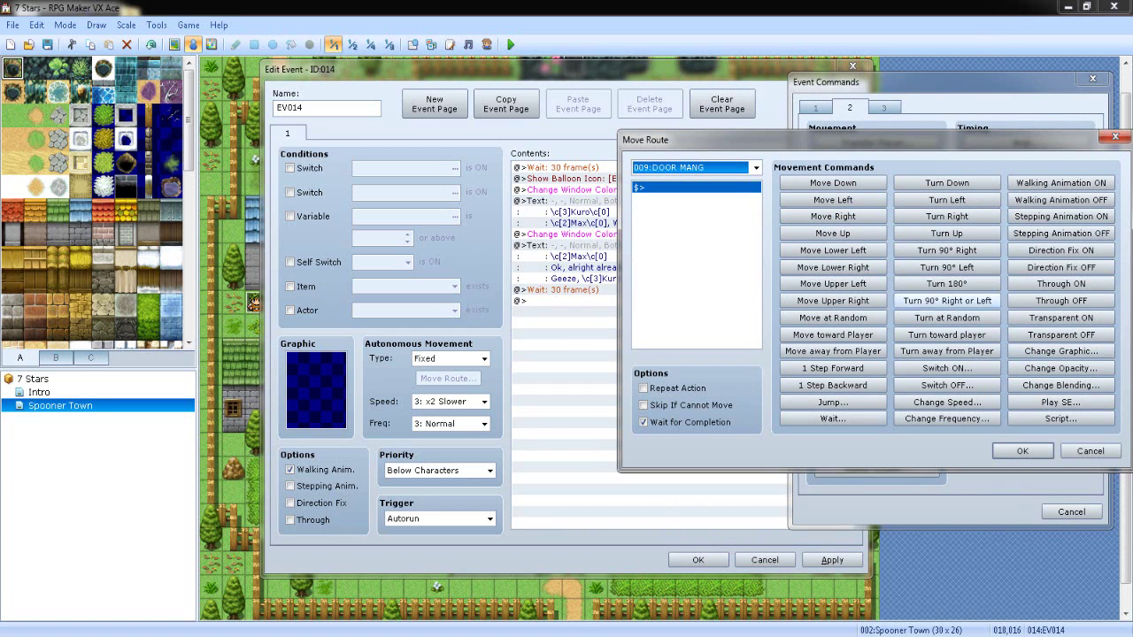
{"action": "left_click", "coordinate": [947, 233]}
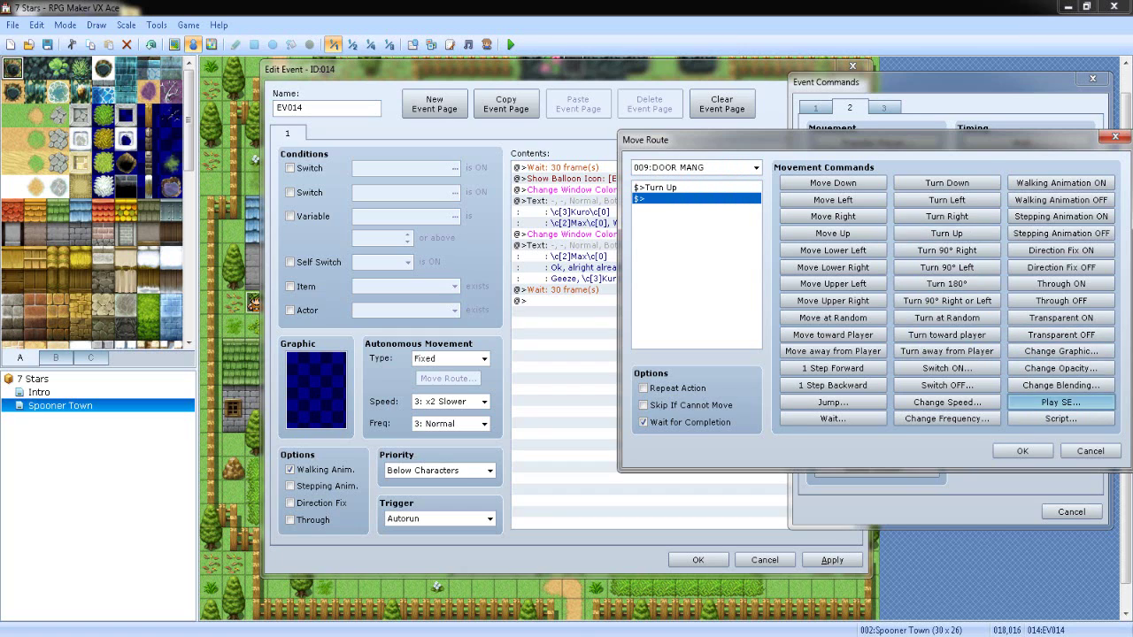
Step: Begin a Play SE movement command and look through the sound effects from Attack to Crow for a door sound
{"action": "left_click", "coordinate": [1061, 402]}
{"action": "key", "text": "Down"}
{"action": "key", "text": "Down"}
{"action": "key", "text": "Down"}
{"action": "key", "text": "Down"}
{"action": "key", "text": "Down"}
{"action": "key", "text": "Down"}
{"action": "key", "text": "Down"}
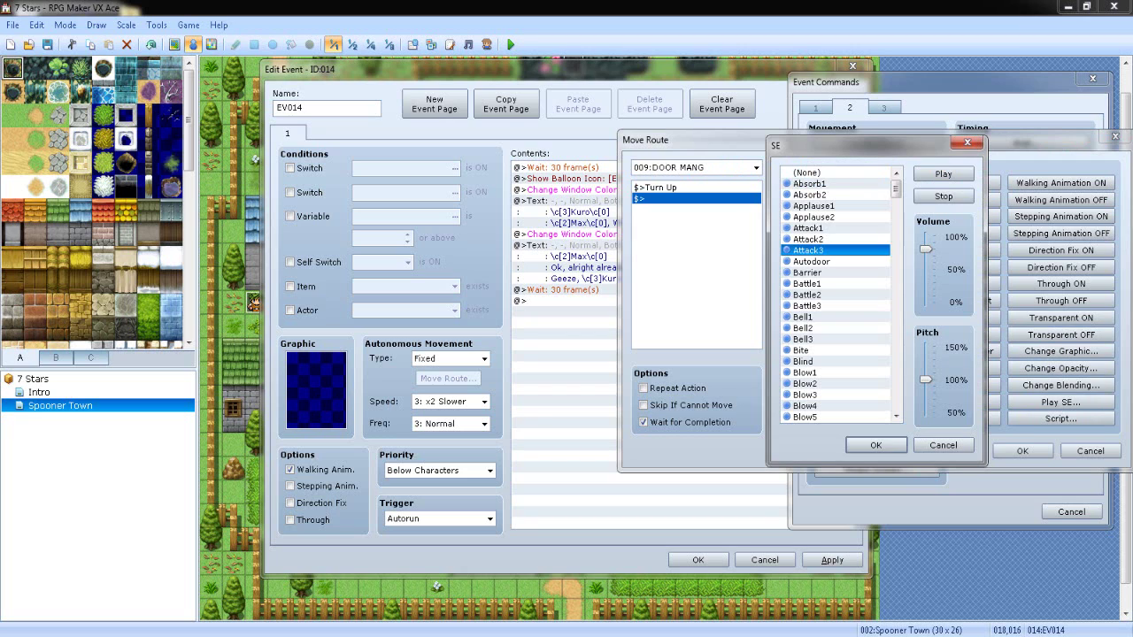
{"action": "left_click_drag", "start_coordinate": [896, 189], "coordinate": [896, 202]}
{"action": "left_click", "coordinate": [832, 262]}
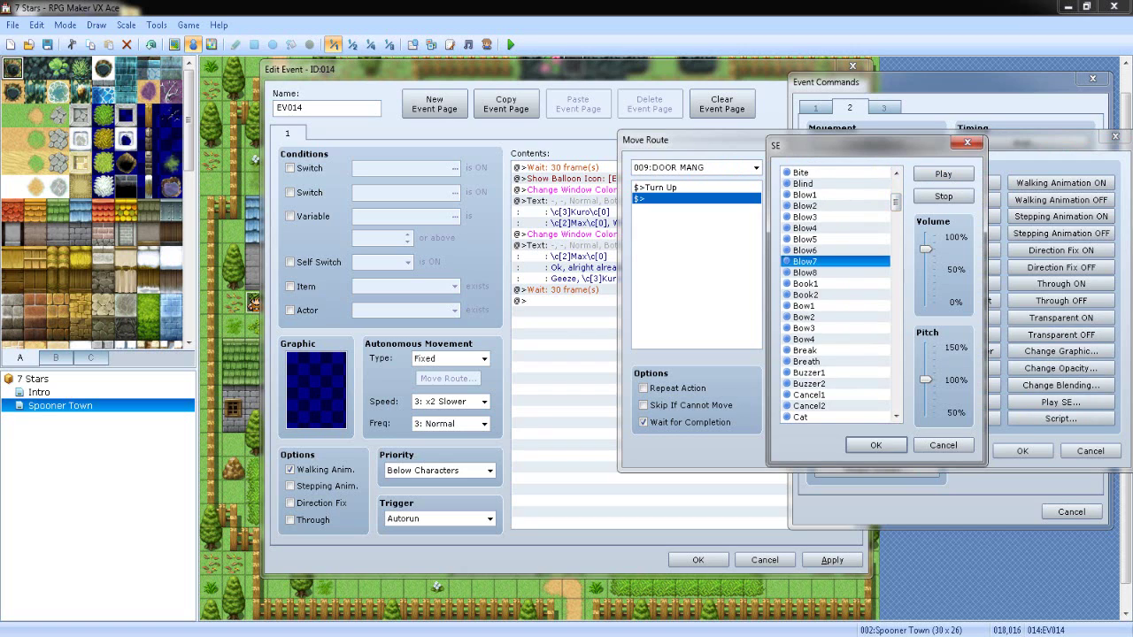
{"action": "key", "text": "d"}
{"action": "key", "text": "Down"}
{"action": "key", "text": "Down"}
{"action": "key", "text": "Down"}
{"action": "key", "text": "Down"}
{"action": "key", "text": "Down"}
{"action": "key", "text": "Down"}
{"action": "key", "text": "Down"}
{"action": "key", "text": "c"}
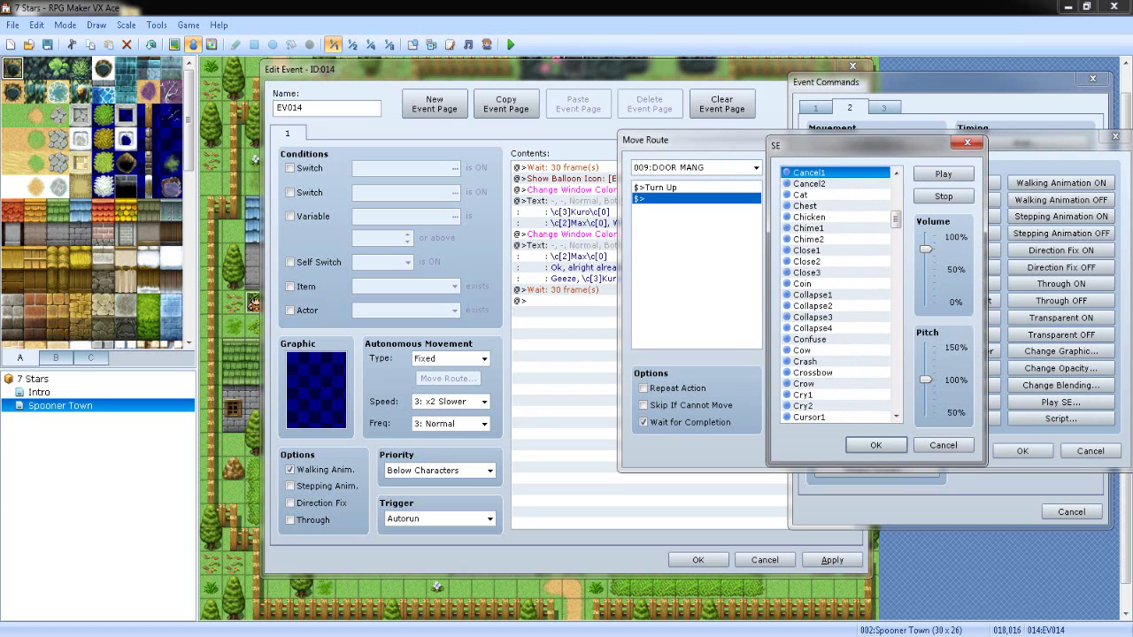
{"action": "key", "text": "Down"}
{"action": "key", "text": "Down"}
{"action": "key", "text": "Down"}
{"action": "key", "text": "Down"}
{"action": "key", "text": "Down"}
{"action": "key", "text": "Down"}
{"action": "key", "text": "Down"}
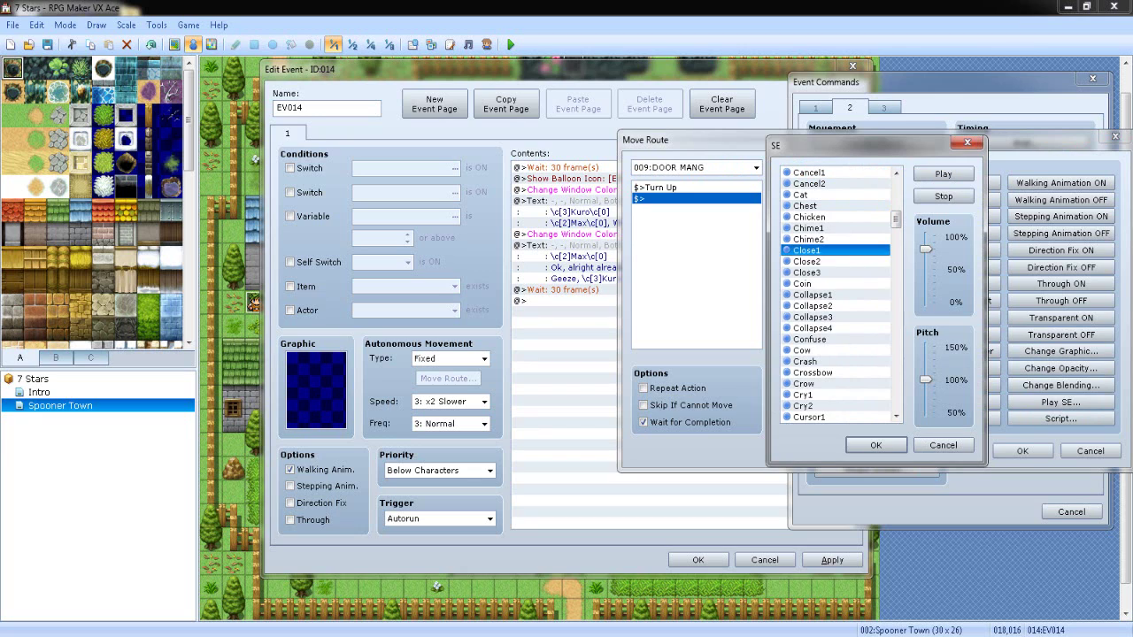
{"action": "key", "text": "Down"}
{"action": "key", "text": "Down"}
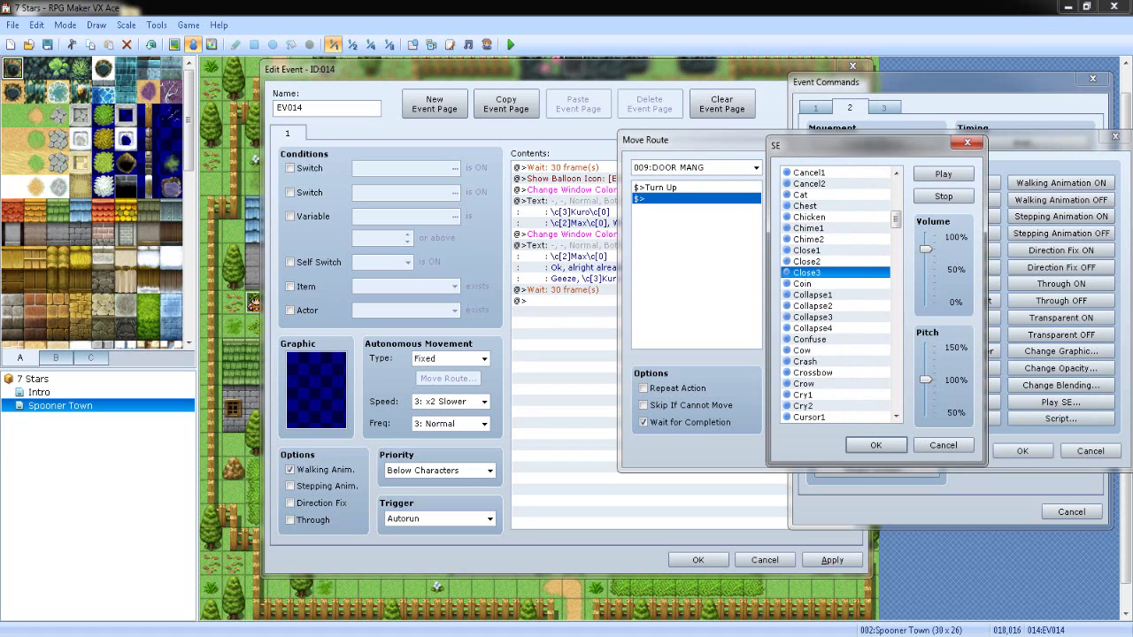
{"action": "key", "text": "Down"}
{"action": "key", "text": "Down"}
{"action": "key", "text": "Down"}
{"action": "key", "text": "Down"}
{"action": "key", "text": "Down"}
{"action": "key", "text": "Down"}
{"action": "key", "text": "Down"}
{"action": "key", "text": "Down"}
{"action": "key", "text": "Down"}
{"action": "key", "text": "Down"}
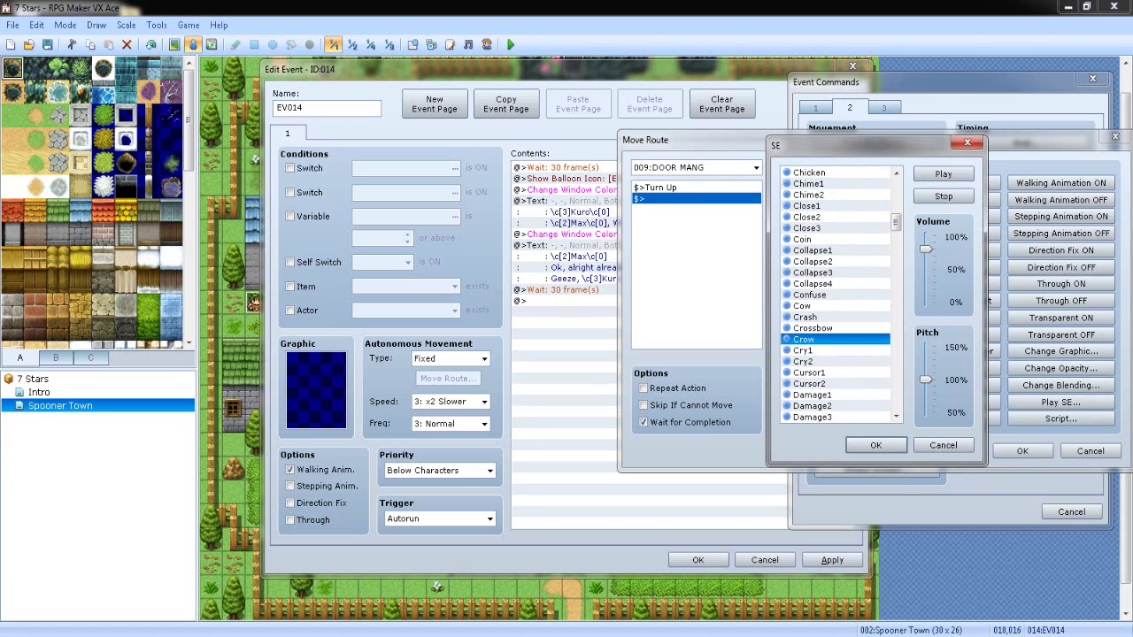
Step: Compare the Open sound effects, add Open5 to the door's movement commands and accept the move route
{"action": "key", "text": "o"}
{"action": "key", "text": "Down"}
{"action": "key", "text": "Up"}
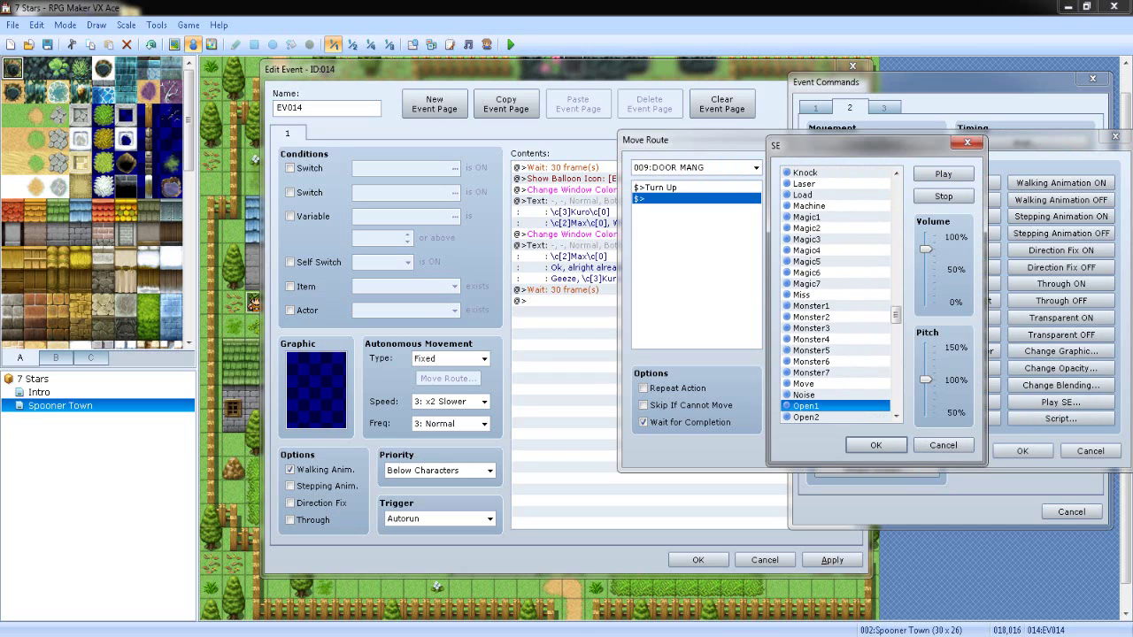
{"action": "scroll", "coordinate": [837, 292], "scroll_direction": "down", "scroll_amount": 2}
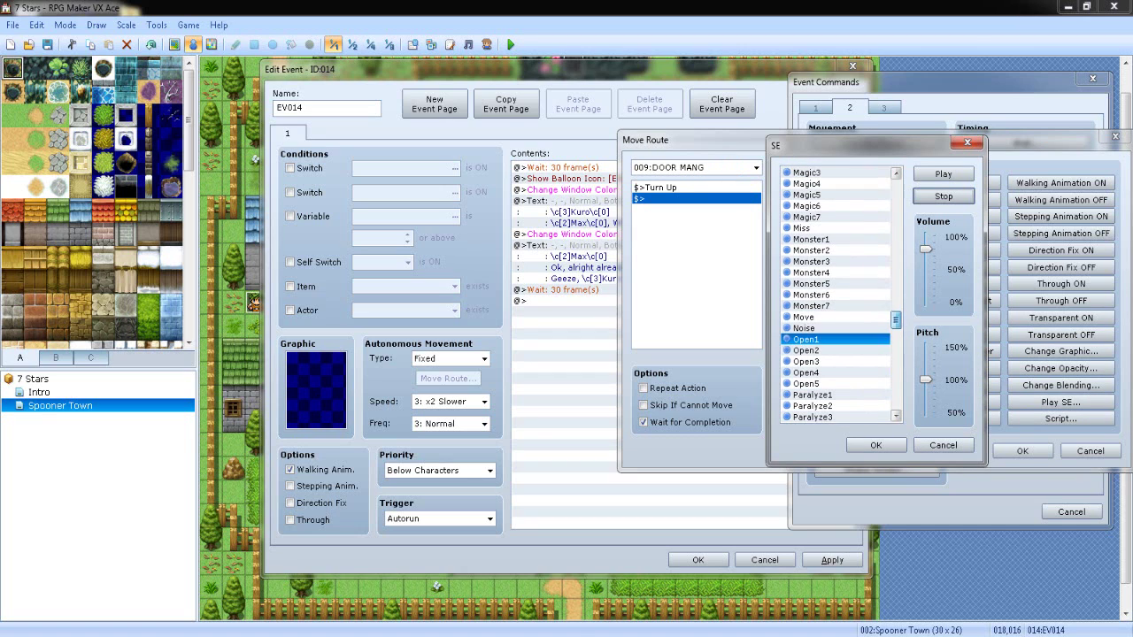
{"action": "key", "text": "Down"}
{"action": "key", "text": "Down"}
{"action": "key", "text": "Down"}
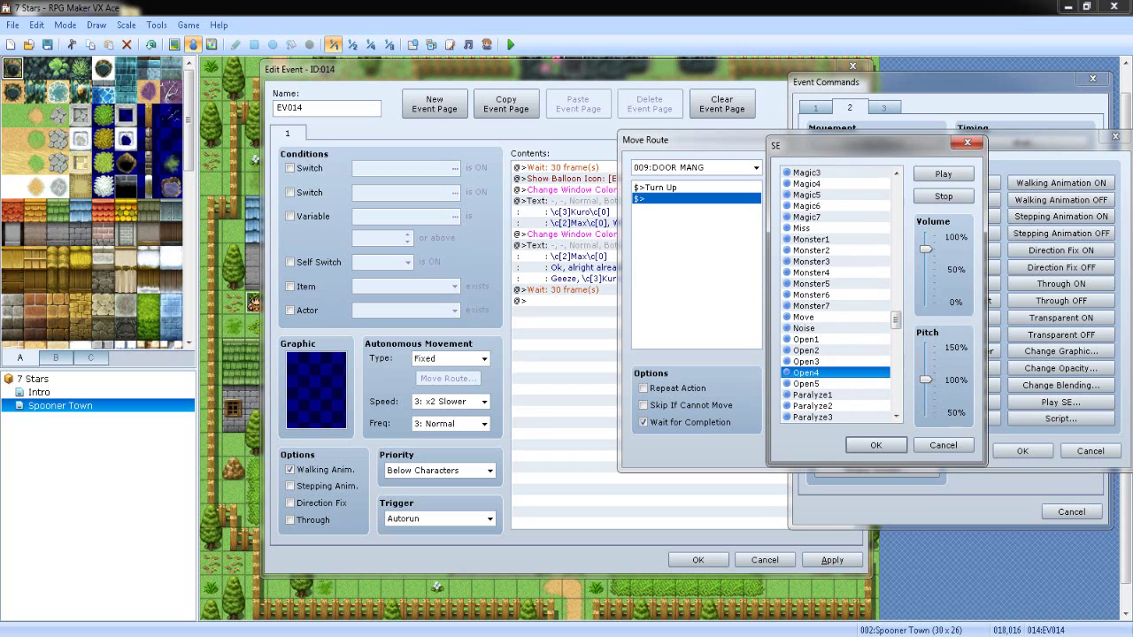
{"action": "key", "text": "Down"}
{"action": "key", "text": "Up"}
{"action": "key", "text": "Down"}
{"action": "key", "text": "Return"}
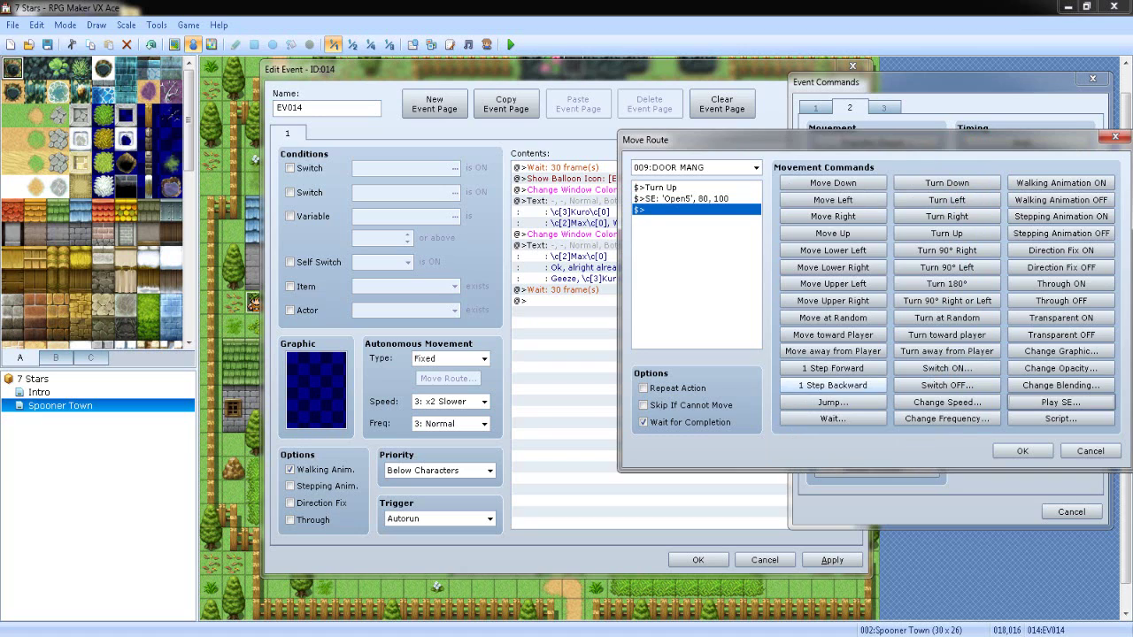
{"action": "key", "text": "Return"}
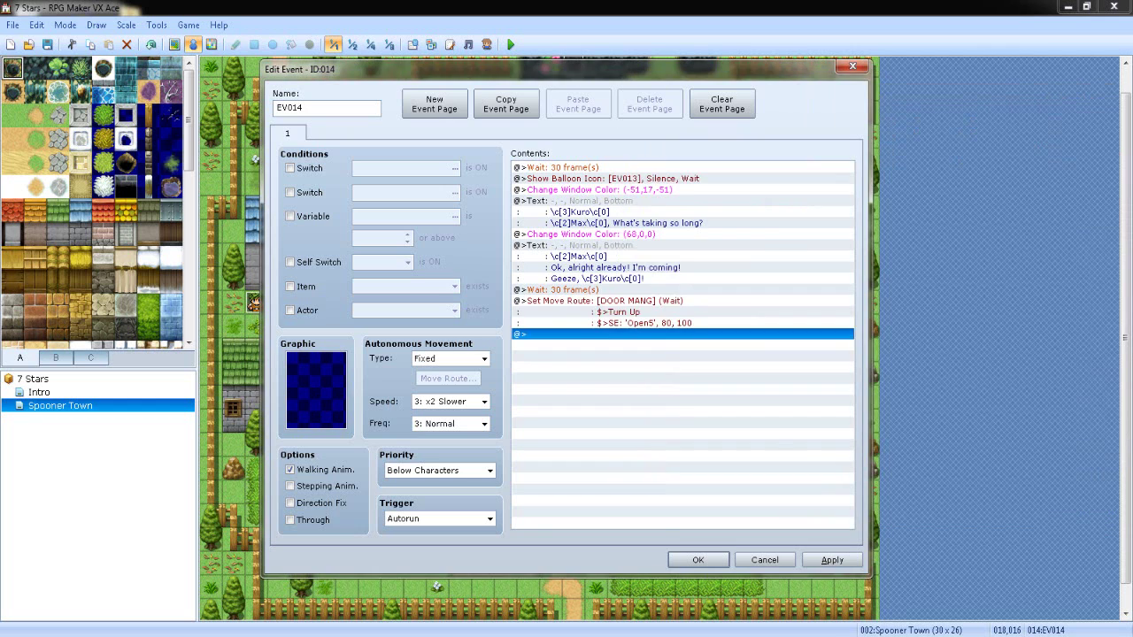
Step: Add a Wait command of 12 frames after the DOOR MANG move route in event EV014
{"action": "double_click", "coordinate": [611, 333]}
{"action": "left_click", "coordinate": [757, 187]}
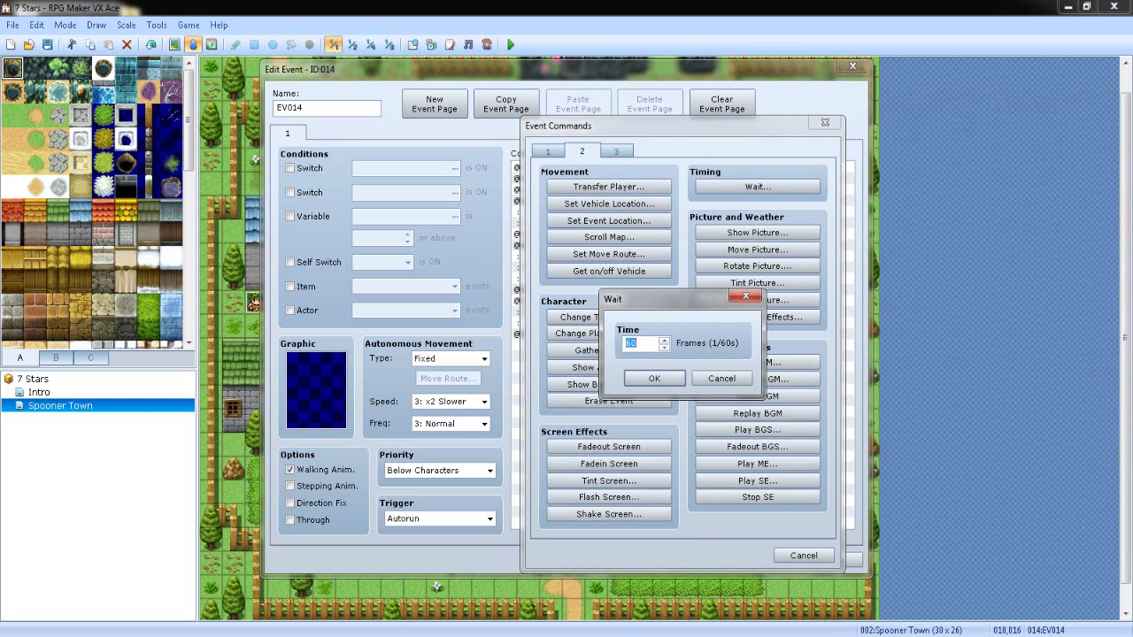
{"action": "type", "text": "12"}
{"action": "key", "text": "Return"}
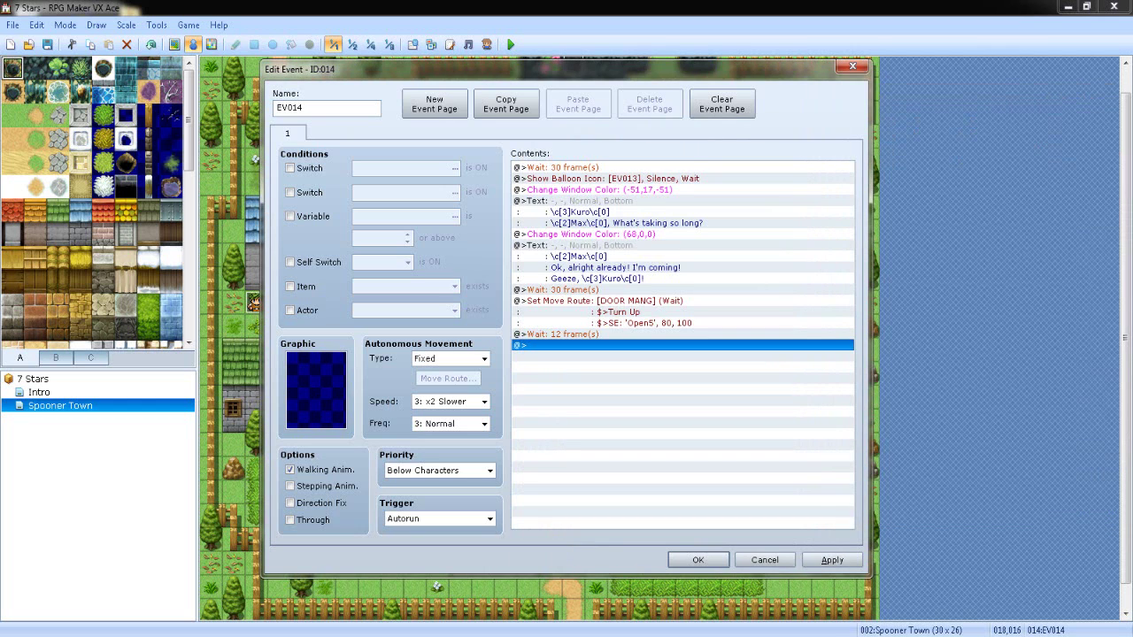
Step: Add a Change Actor Graphic command for Max with the Hero sprite and face after the 12-frame wait
{"action": "double_click", "coordinate": [611, 346]}
{"action": "left_click_drag", "start_coordinate": [655, 125], "coordinate": [759, 100]}
{"action": "left_click", "coordinate": [650, 126]}
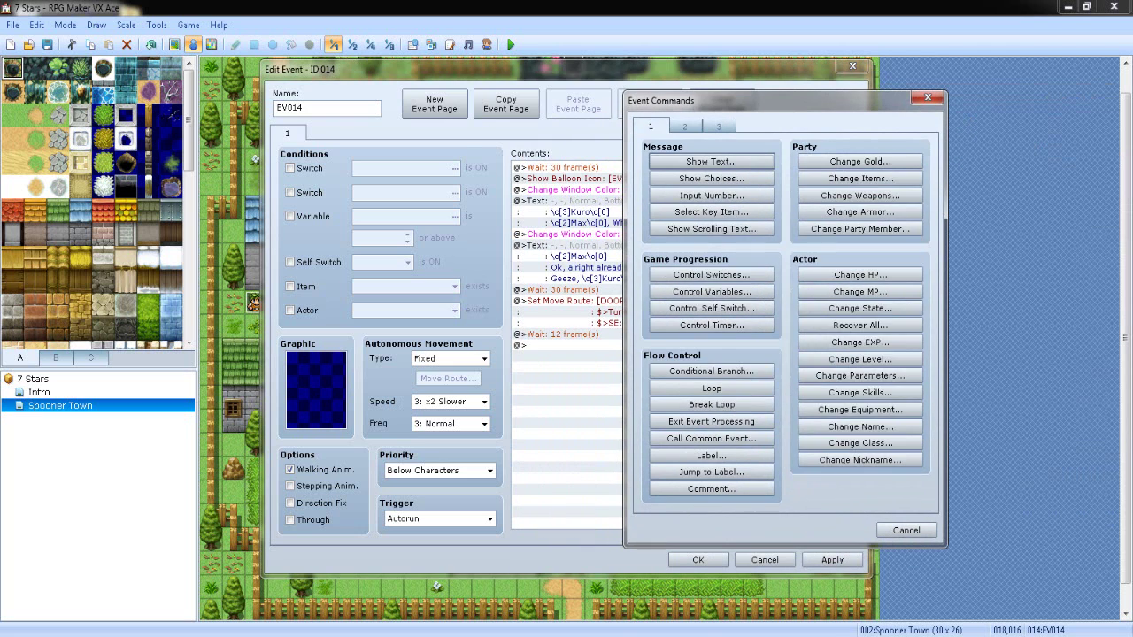
{"action": "key", "text": "ctrl+Tab"}
{"action": "key", "text": "ctrl+Tab"}
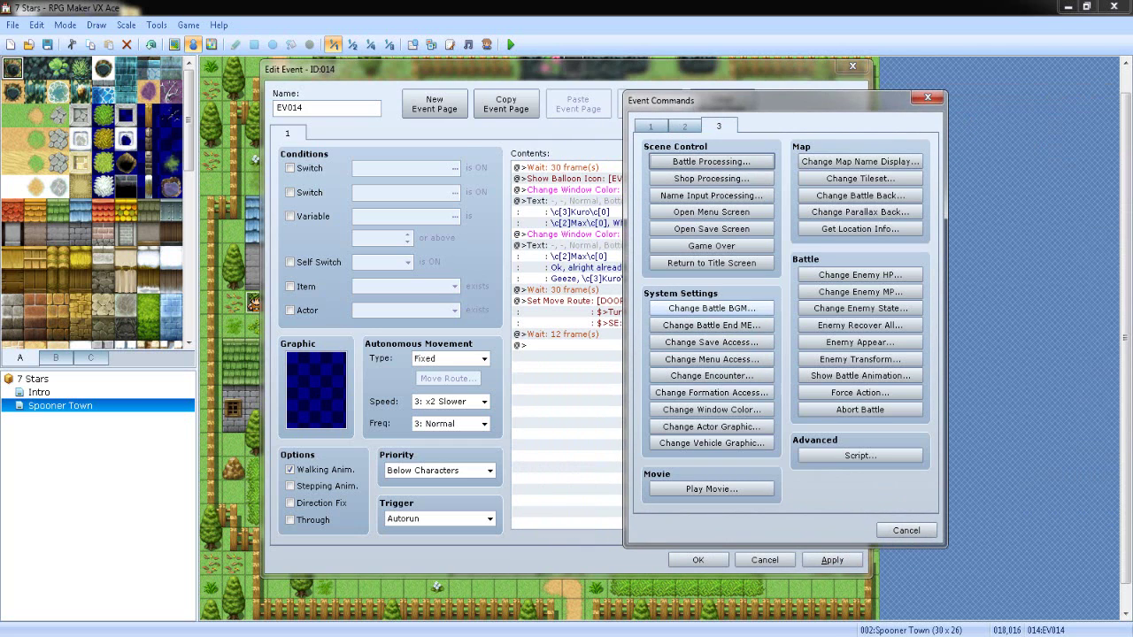
{"action": "left_click", "coordinate": [711, 427]}
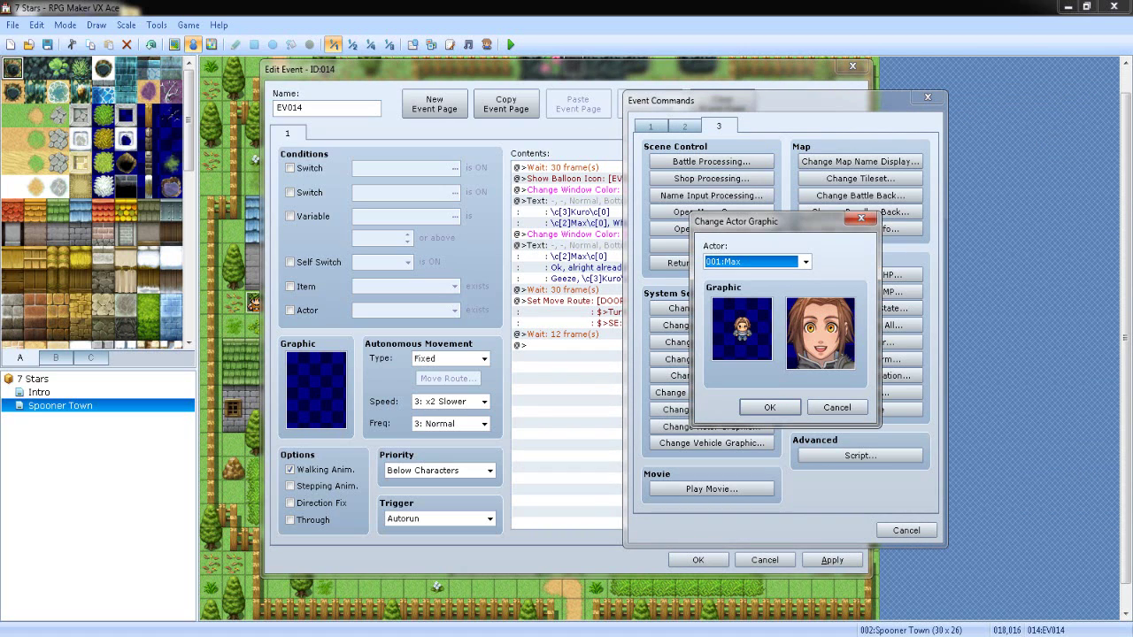
{"action": "left_click", "coordinate": [769, 407]}
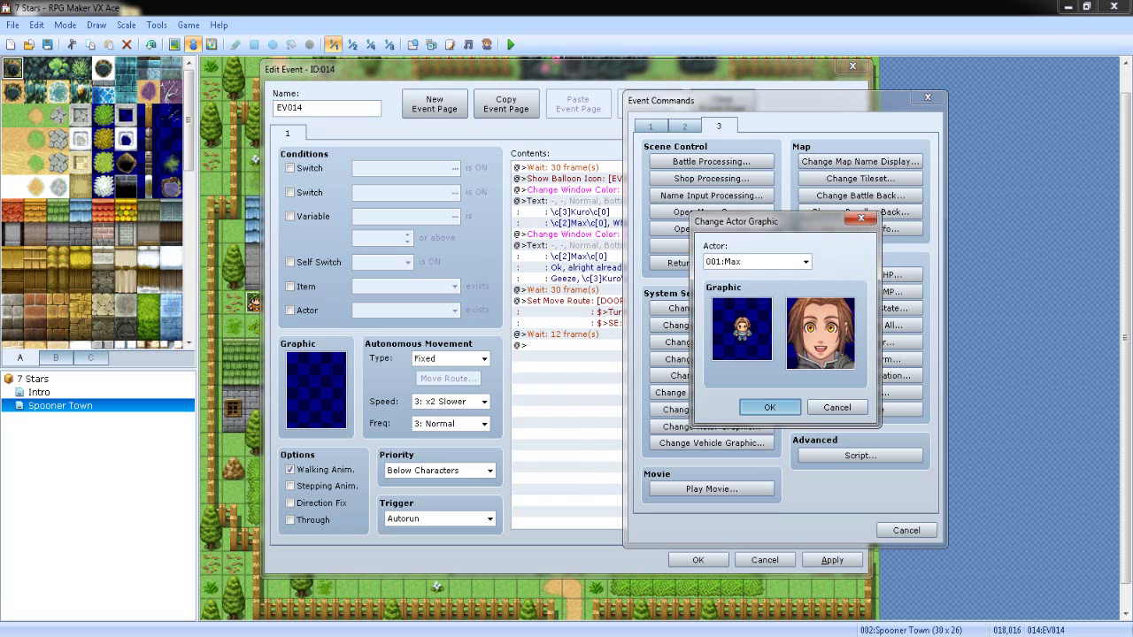
Step: Insert a Set Move Route command turning the player left before the Change Actor Graphic command, and save the event
{"action": "right_click", "coordinate": [618, 346]}
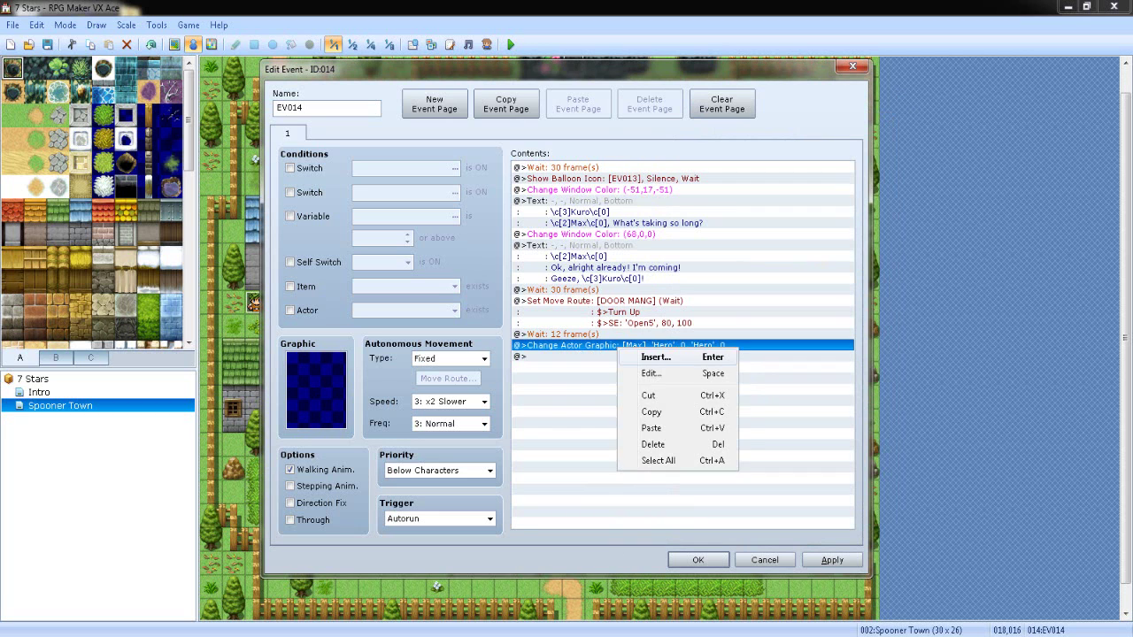
{"action": "left_click", "coordinate": [653, 357]}
{"action": "left_click_drag", "start_coordinate": [664, 121], "coordinate": [829, 103]}
{"action": "left_click", "coordinate": [750, 129]}
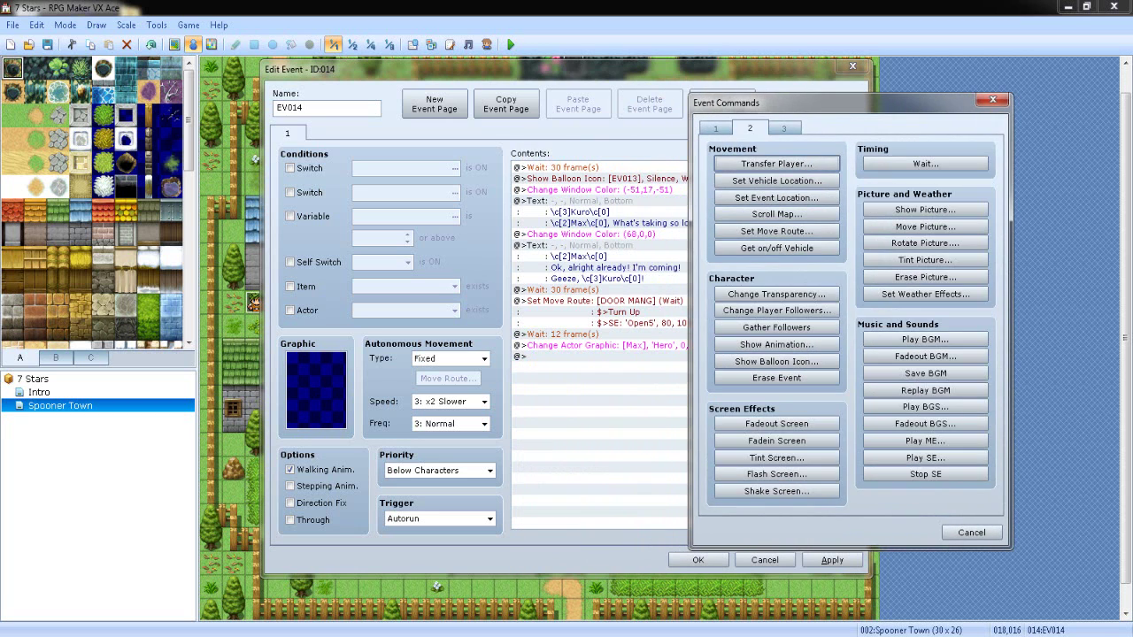
{"action": "left_click", "coordinate": [778, 231]}
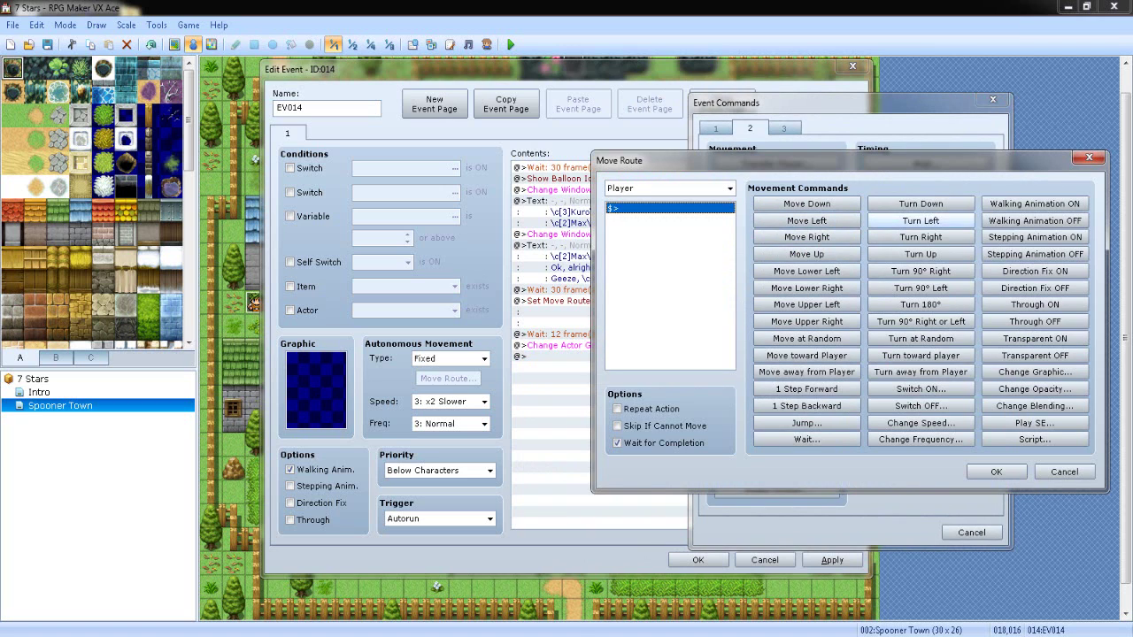
{"action": "left_click", "coordinate": [921, 220]}
{"action": "left_click", "coordinate": [996, 472]}
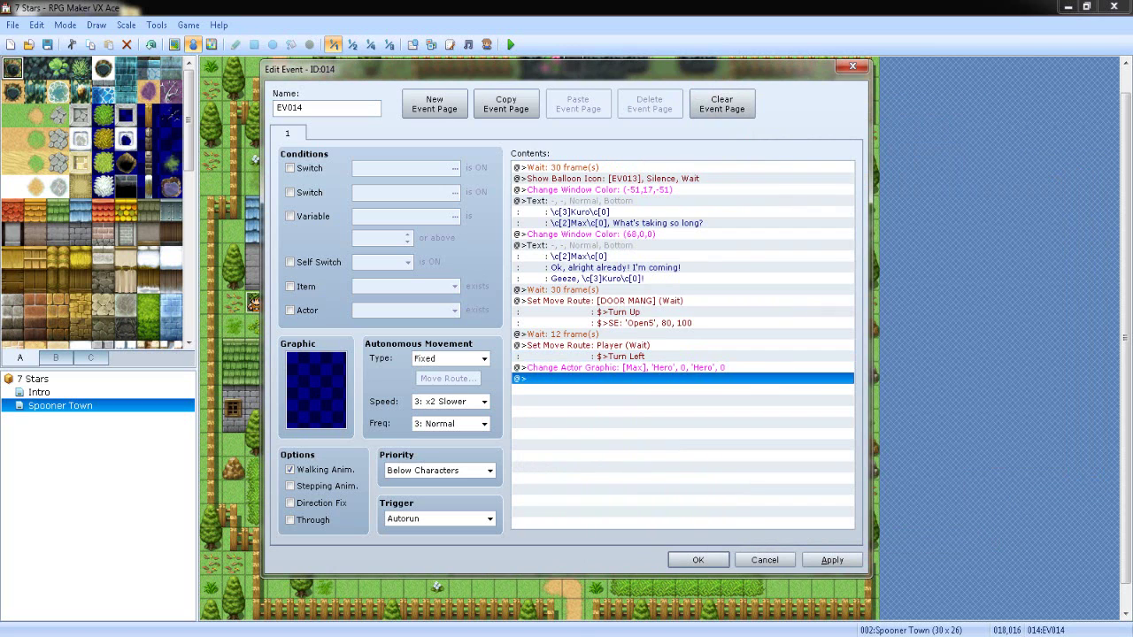
{"action": "left_click", "coordinate": [832, 559]}
{"action": "left_click", "coordinate": [698, 560]}
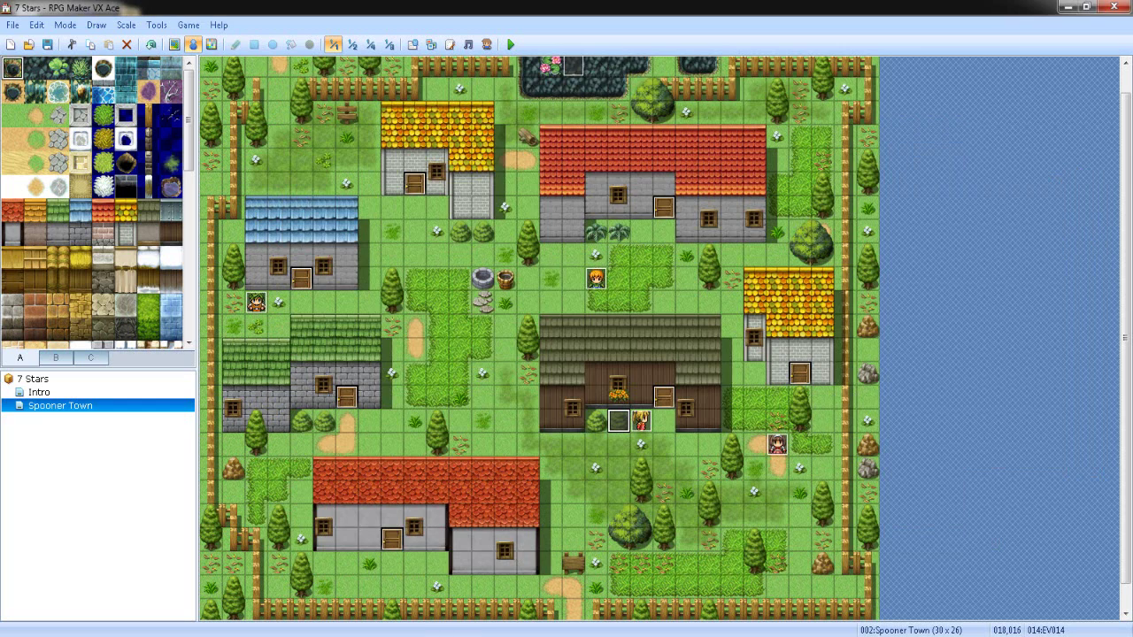
Step: Playtest the game from a new start through Kuro's and Max's messages to check the door scene, then close it
{"action": "key", "text": "F12"}
{"action": "key", "text": "Return"}
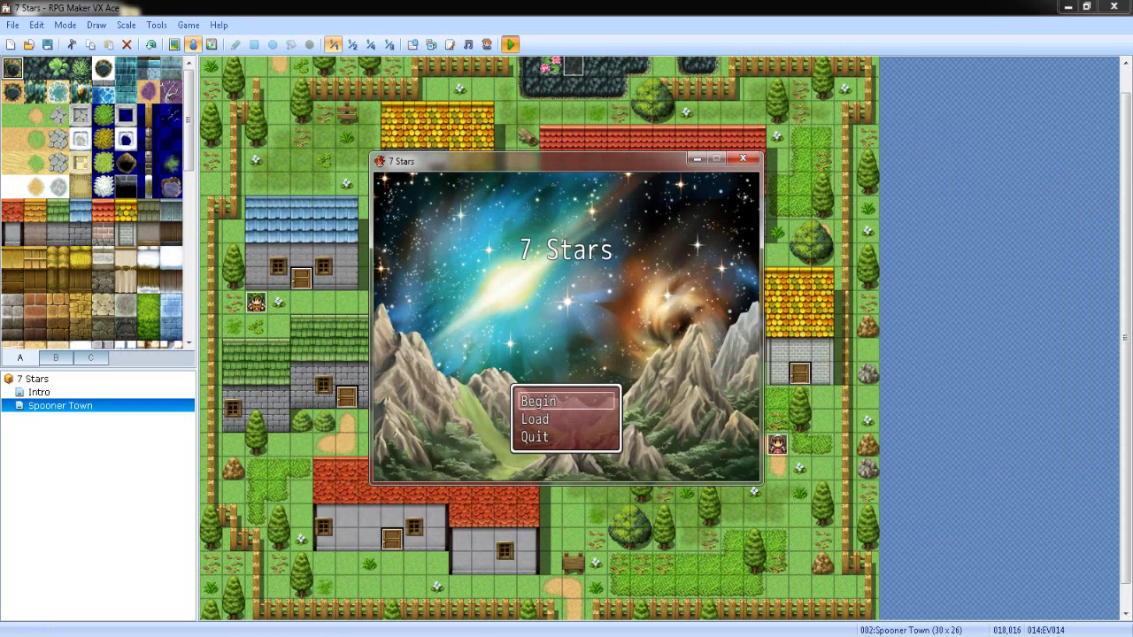
{"action": "key", "text": "Return"}
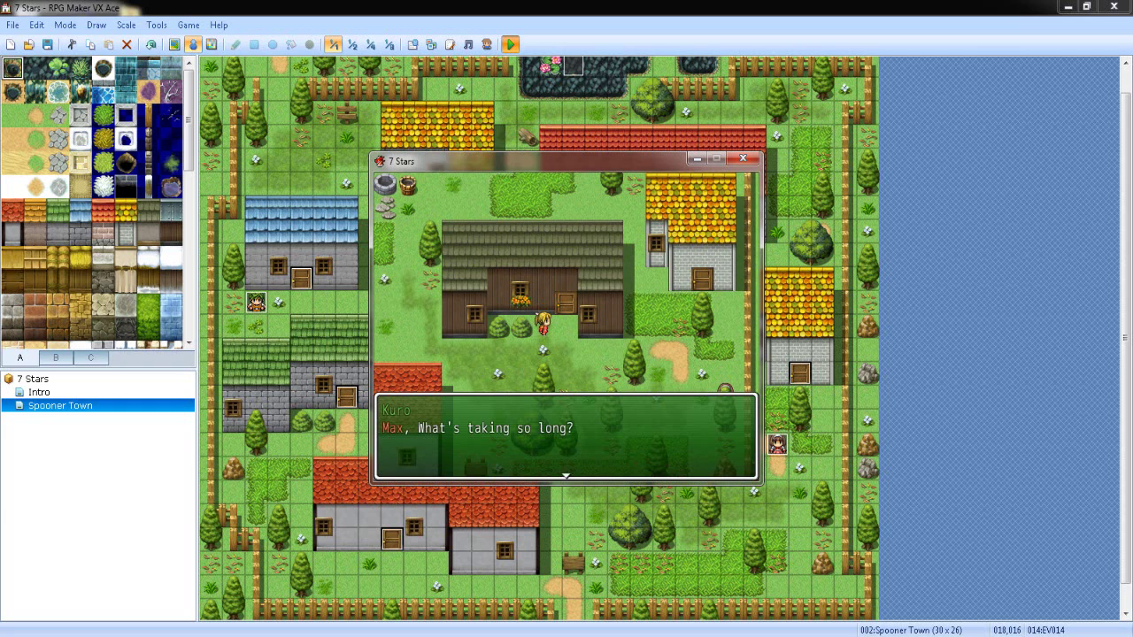
{"action": "key", "text": "Return"}
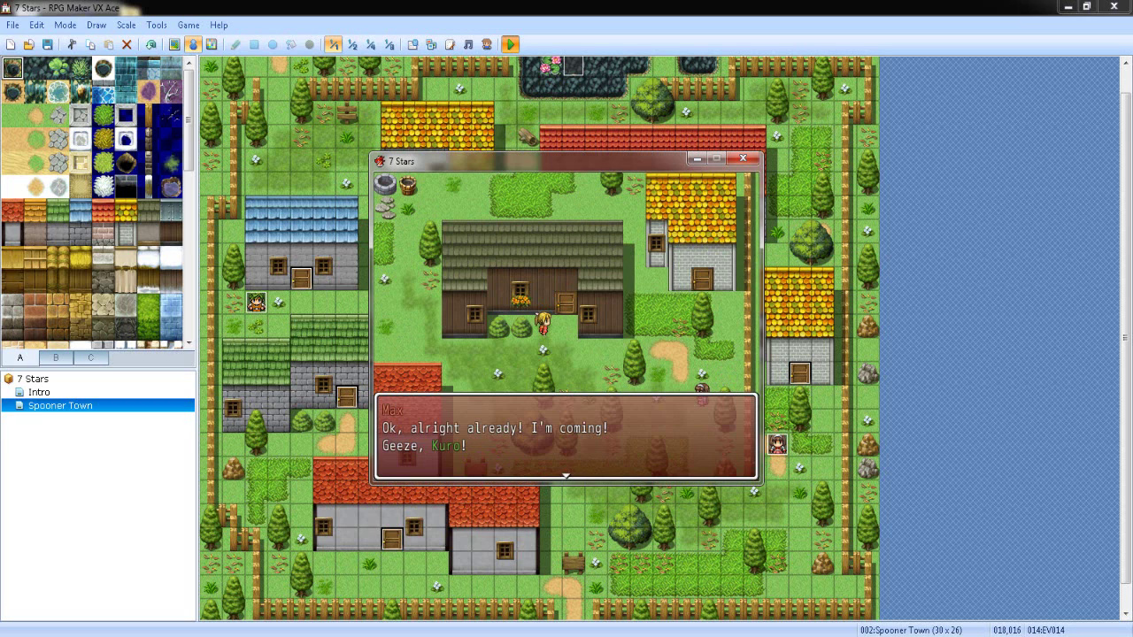
{"action": "key", "text": "Return"}
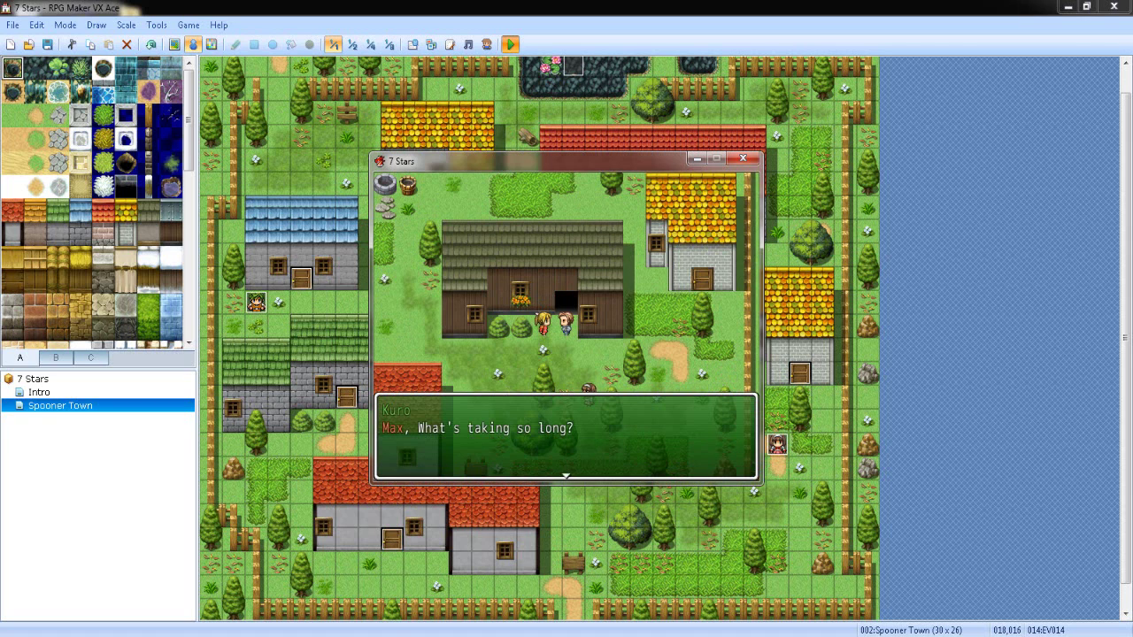
{"action": "left_click", "coordinate": [743, 158]}
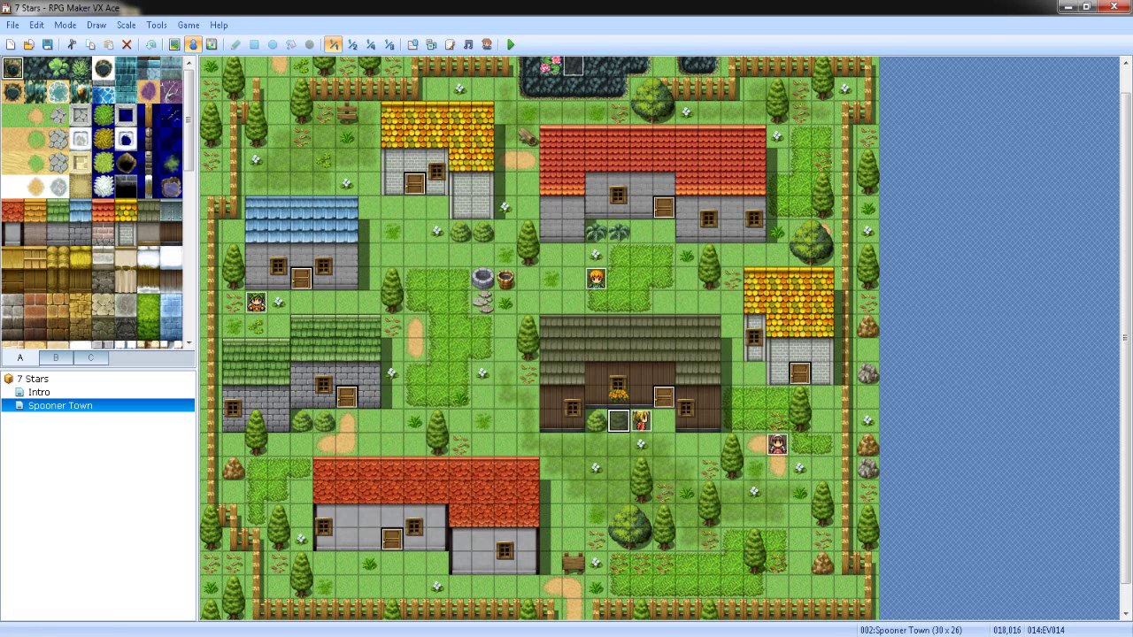
Step: Reopen event EV014 and delete the player's Turn Left move route
{"action": "double_click", "coordinate": [618, 420]}
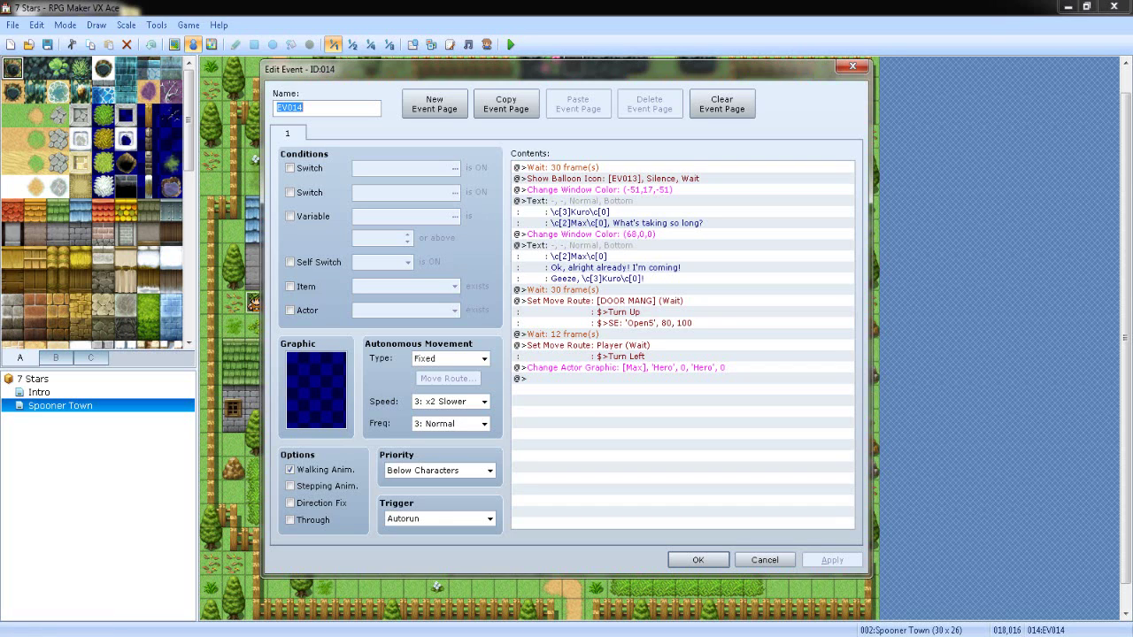
{"action": "left_click", "coordinate": [625, 367]}
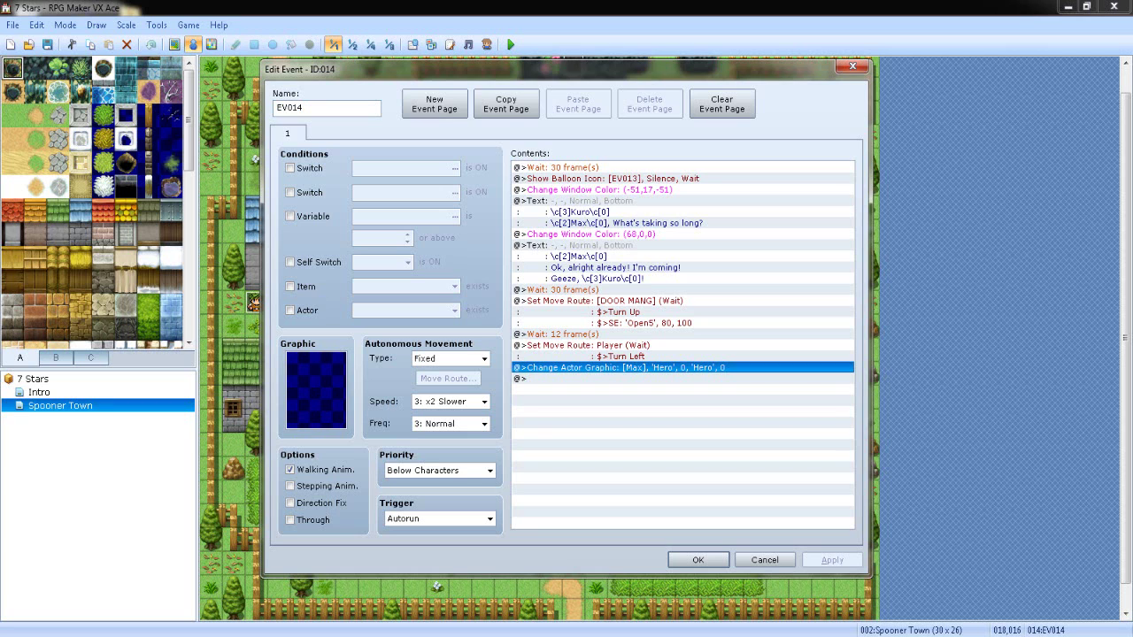
{"action": "double_click", "coordinate": [602, 345]}
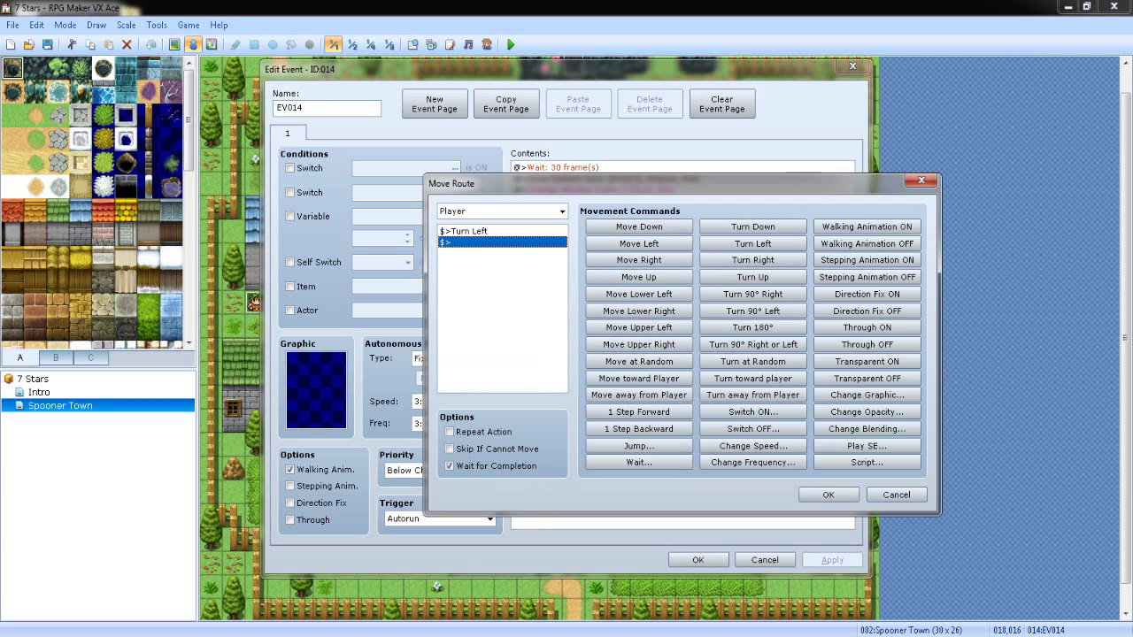
{"action": "left_click", "coordinate": [897, 495]}
{"action": "left_click", "coordinate": [673, 379]}
{"action": "left_click", "coordinate": [638, 347]}
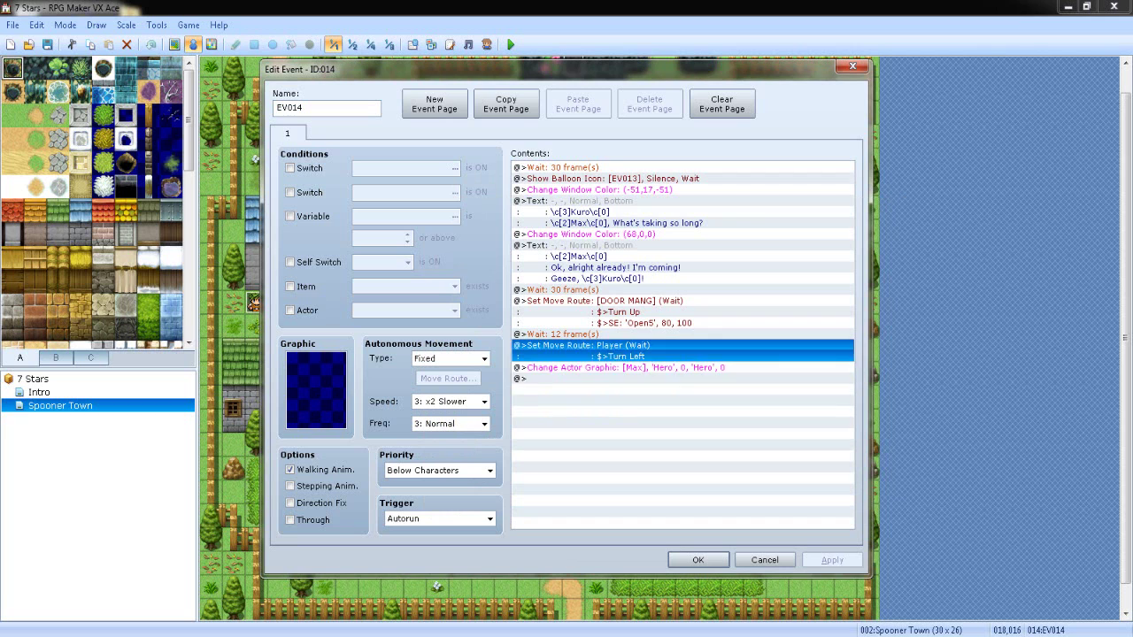
{"action": "key", "text": "Delete"}
{"action": "double_click", "coordinate": [611, 357]}
{"action": "left_click_drag", "start_coordinate": [620, 125], "coordinate": [814, 111]}
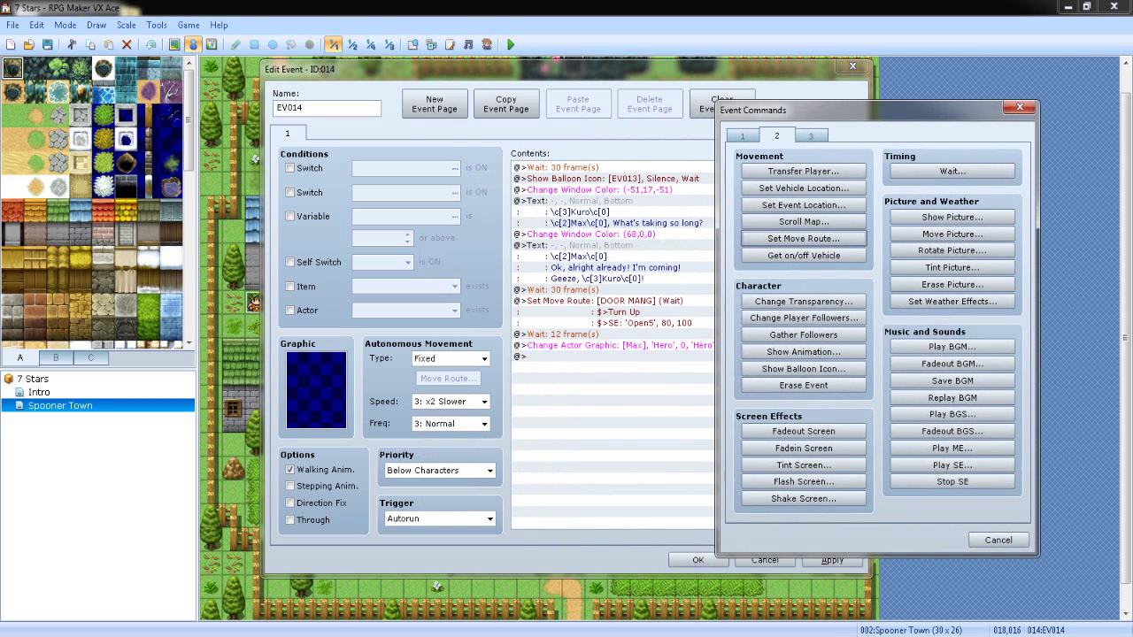
{"action": "left_click", "coordinate": [804, 255]}
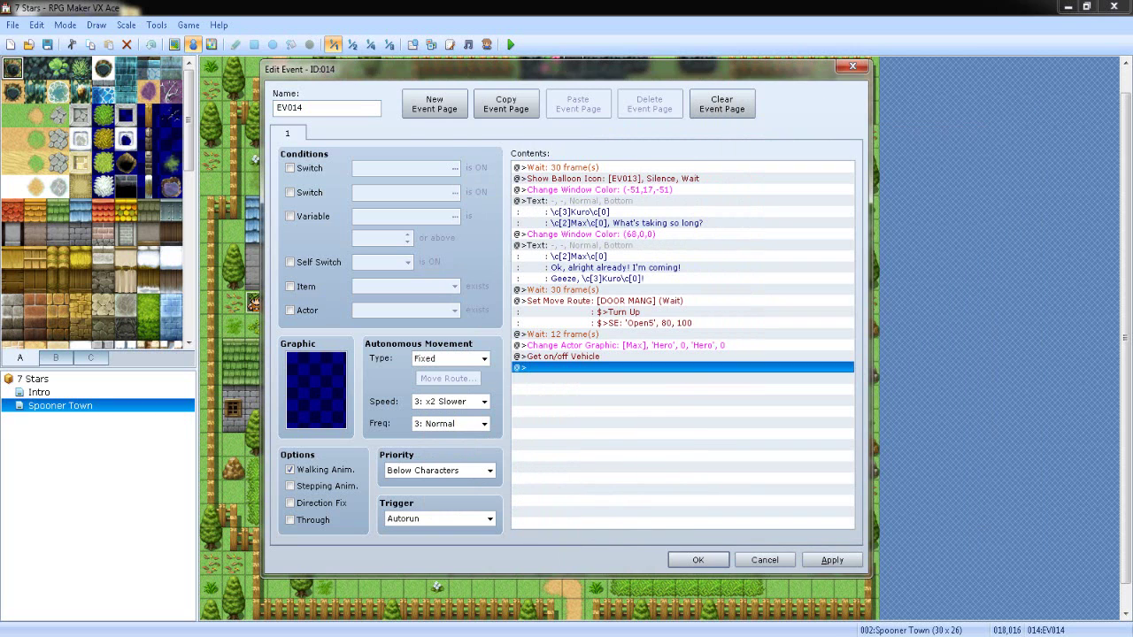
Step: Start a Set Move Route command for the player after the actor graphic change with Turn Down, a 15-frame wait and Turn Up
{"action": "double_click", "coordinate": [531, 368]}
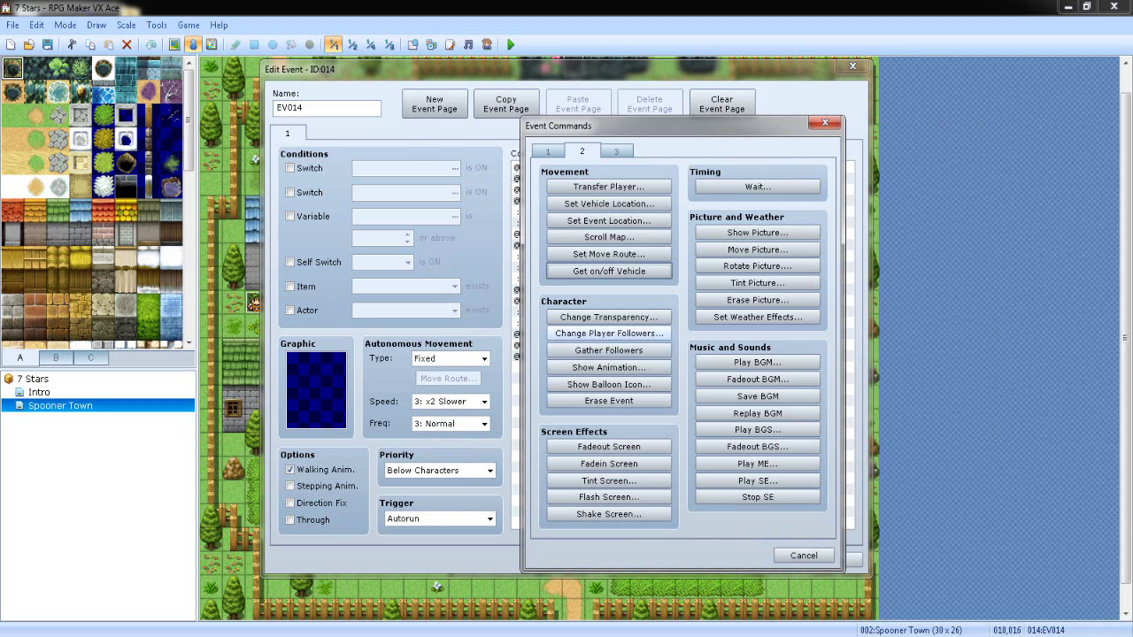
{"action": "left_click", "coordinate": [607, 255]}
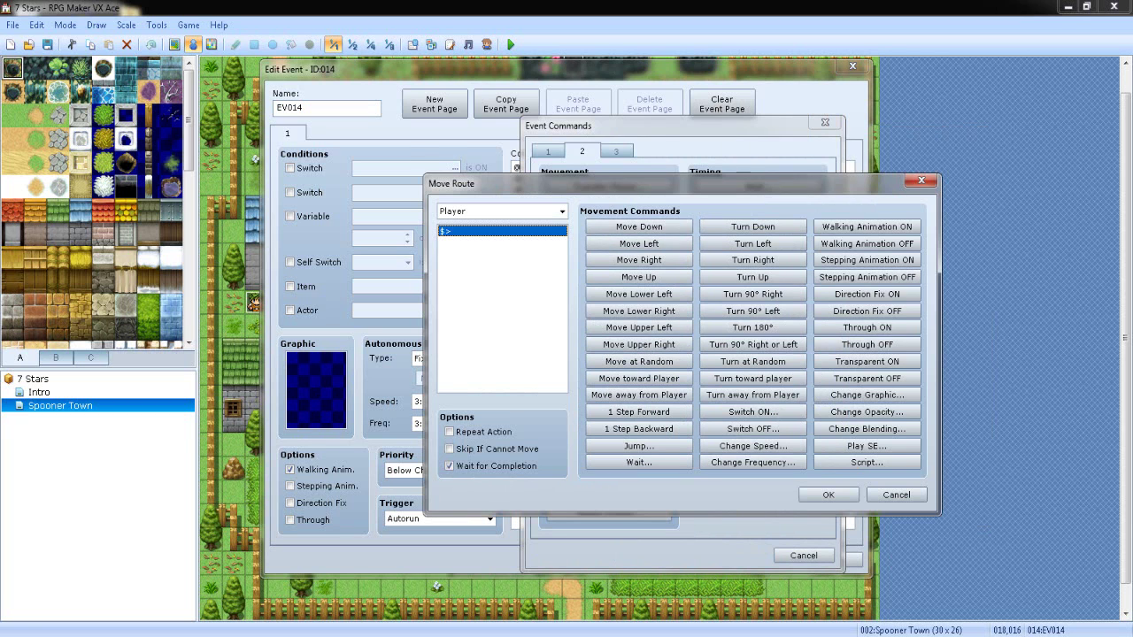
{"action": "left_click_drag", "start_coordinate": [635, 183], "coordinate": [726, 162]}
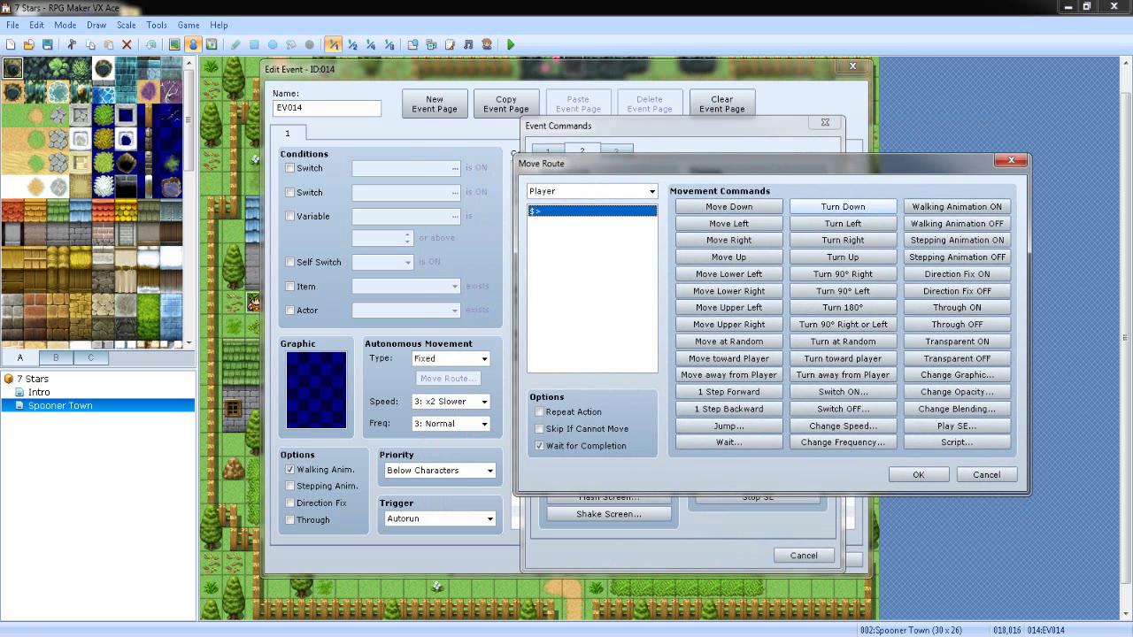
{"action": "left_click", "coordinate": [843, 206]}
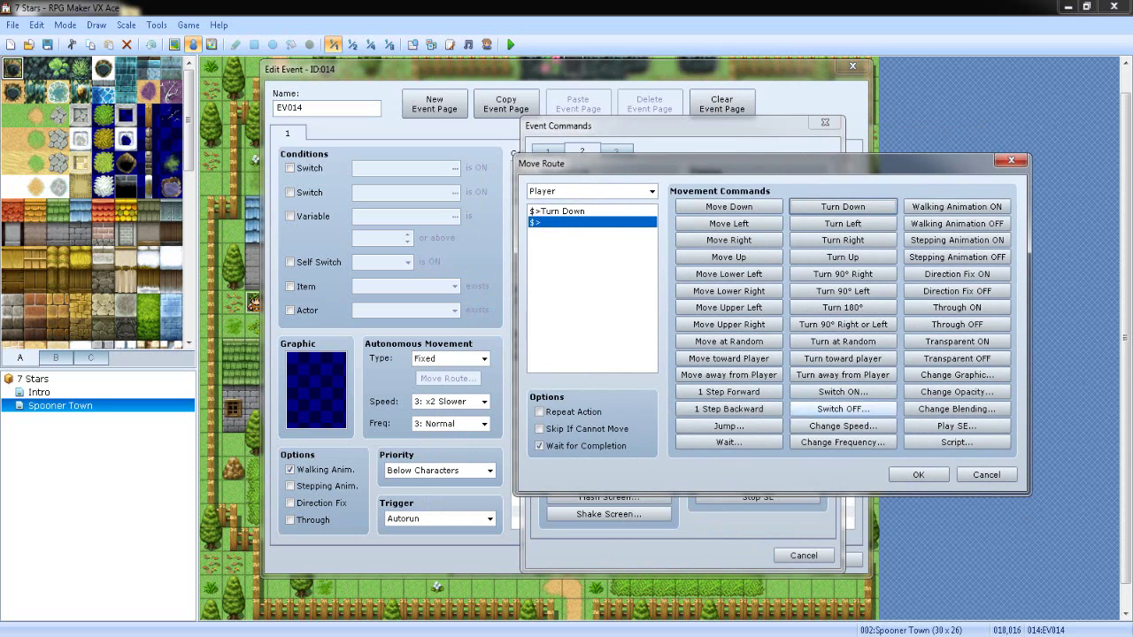
{"action": "left_click", "coordinate": [728, 442]}
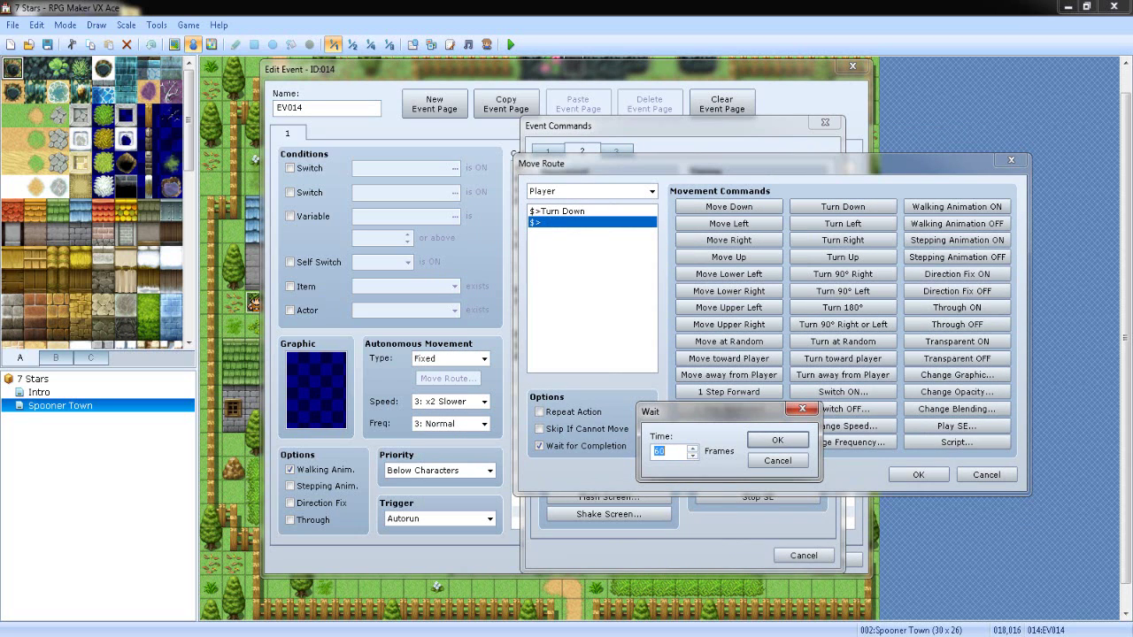
{"action": "type", "text": "15"}
{"action": "left_click", "coordinate": [777, 440]}
{"action": "left_click", "coordinate": [842, 256]}
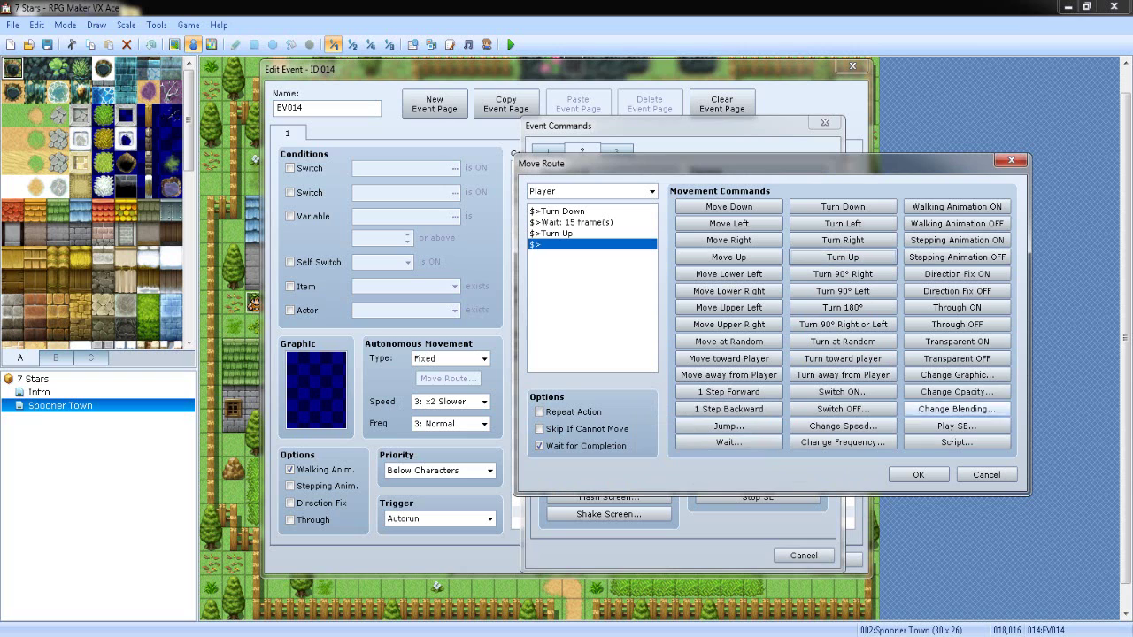
Step: Compare the Close sound effects, add Close1 to the player's movement commands and accept the move route
{"action": "left_click", "coordinate": [957, 426]}
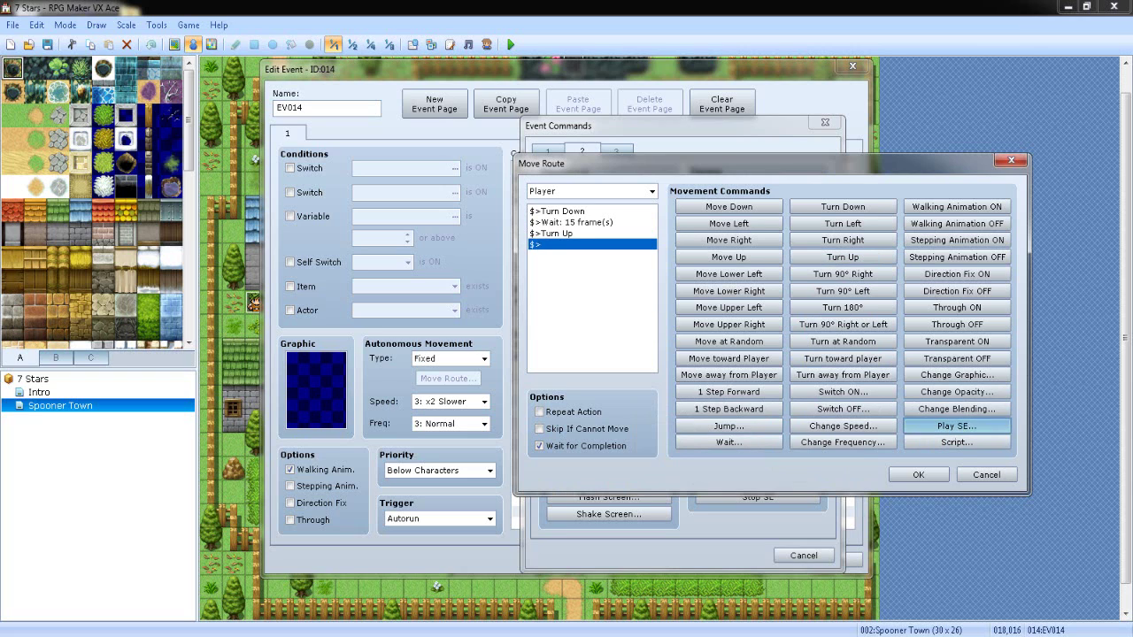
{"action": "left_click_drag", "start_coordinate": [792, 212], "coordinate": [792, 238]}
{"action": "left_click", "coordinate": [698, 275]}
{"action": "key", "text": "Down"}
{"action": "key", "text": "Down"}
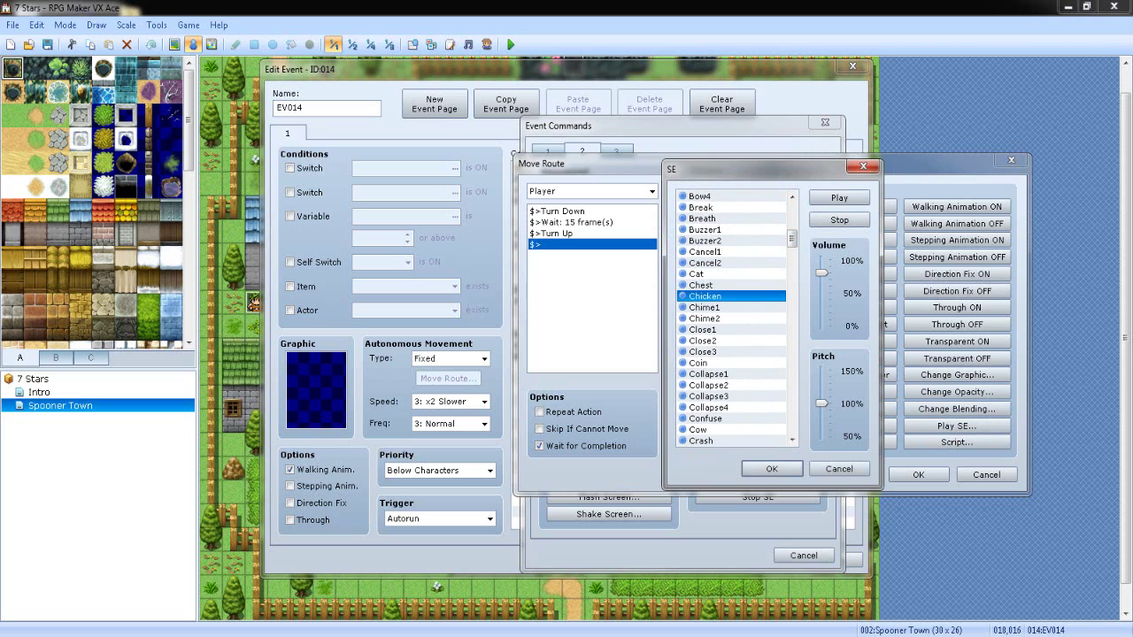
{"action": "left_click", "coordinate": [703, 330]}
{"action": "left_click", "coordinate": [704, 352]}
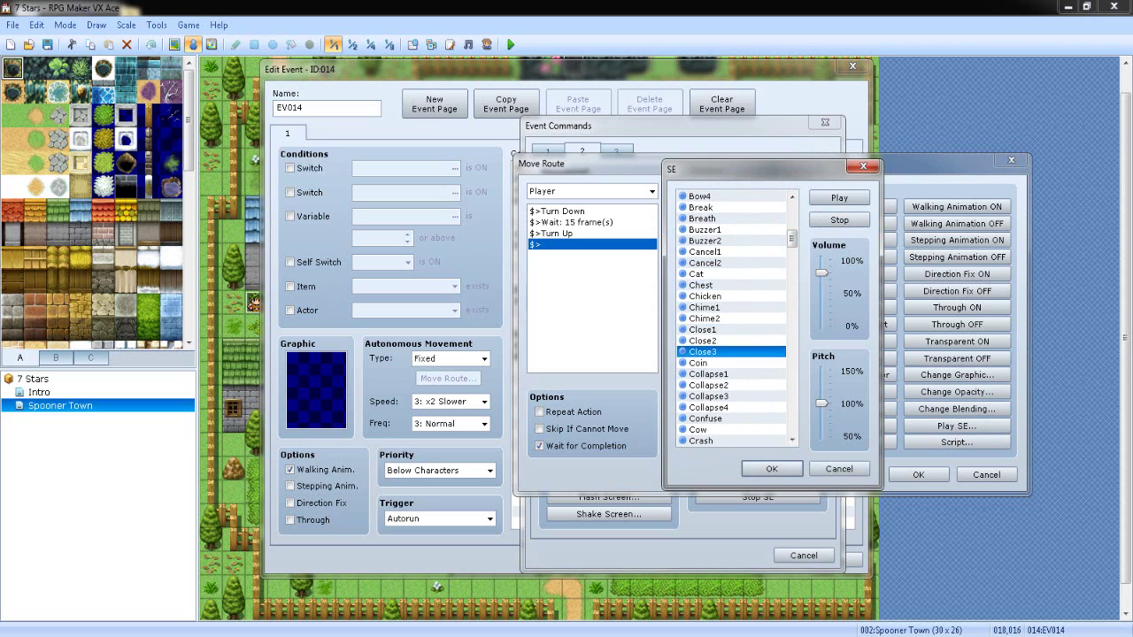
{"action": "left_click", "coordinate": [704, 330]}
{"action": "left_click", "coordinate": [839, 220]}
{"action": "left_click", "coordinate": [771, 469]}
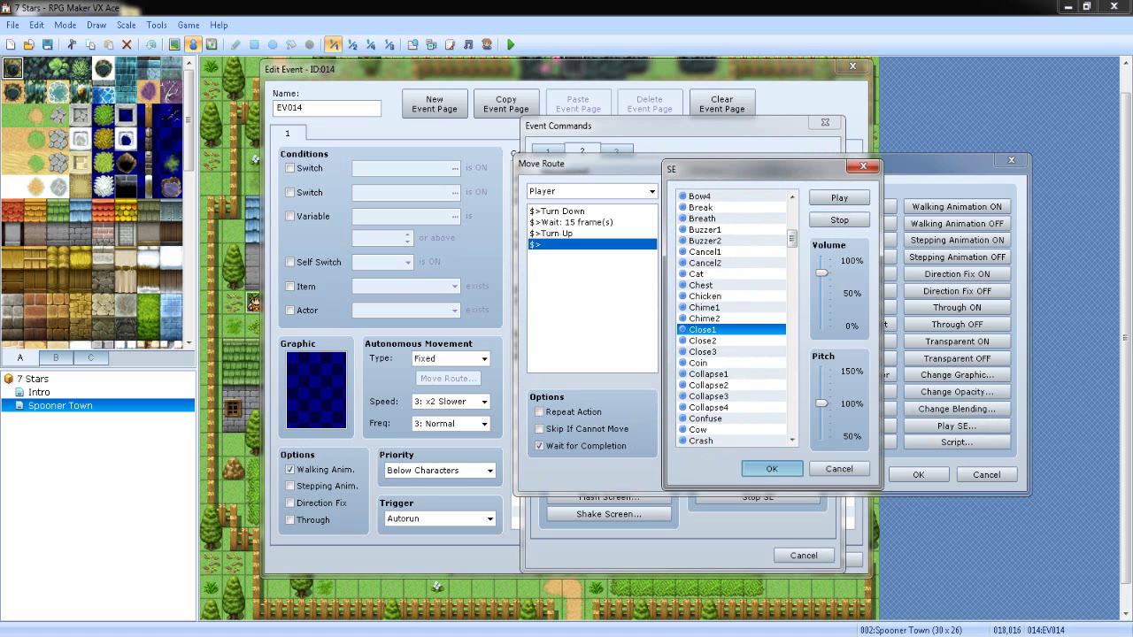
{"action": "left_click", "coordinate": [918, 475]}
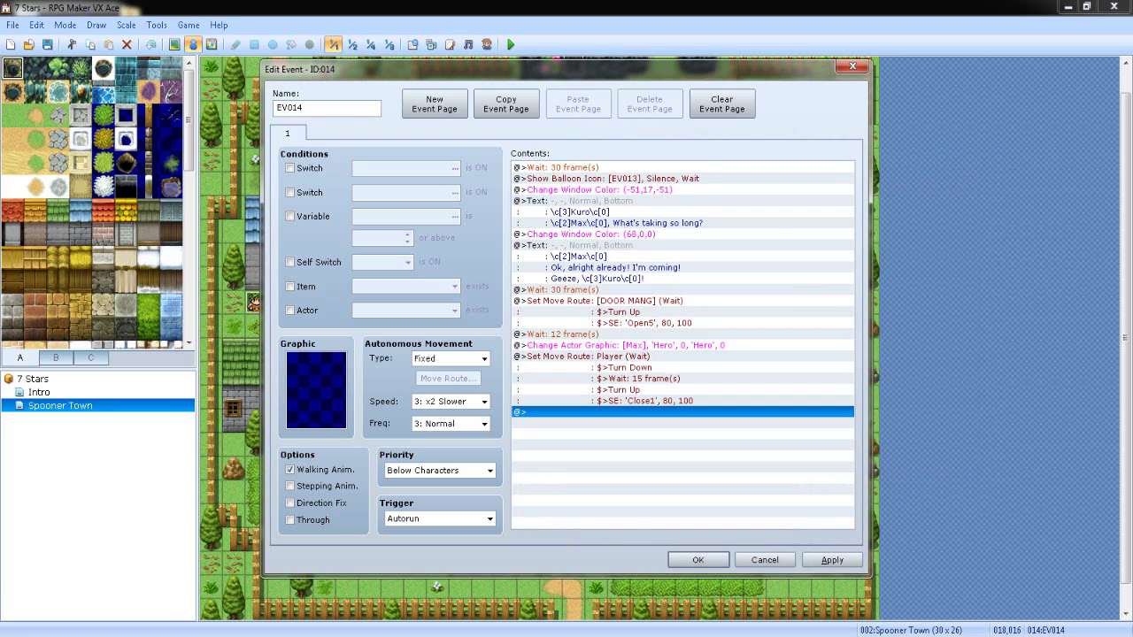
Step: Add a Set Move Route command for DOOR MANG with Turn Down after the player's Close1 sound
{"action": "double_click", "coordinate": [620, 412]}
{"action": "left_click", "coordinate": [611, 253]}
{"action": "left_click", "coordinate": [562, 212]}
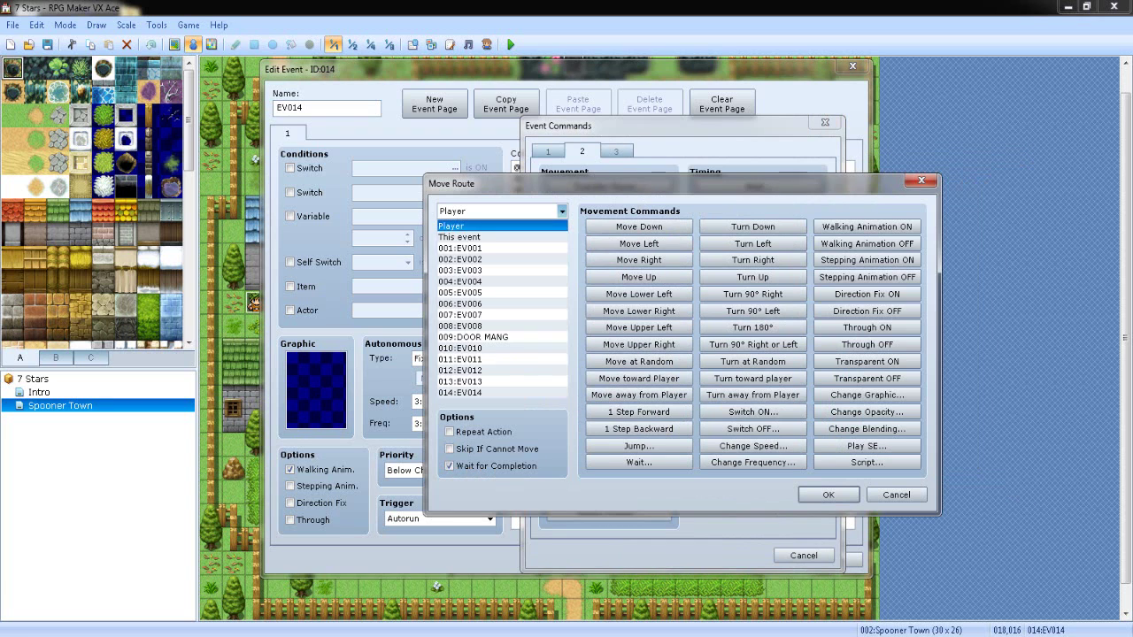
{"action": "left_click", "coordinate": [478, 336]}
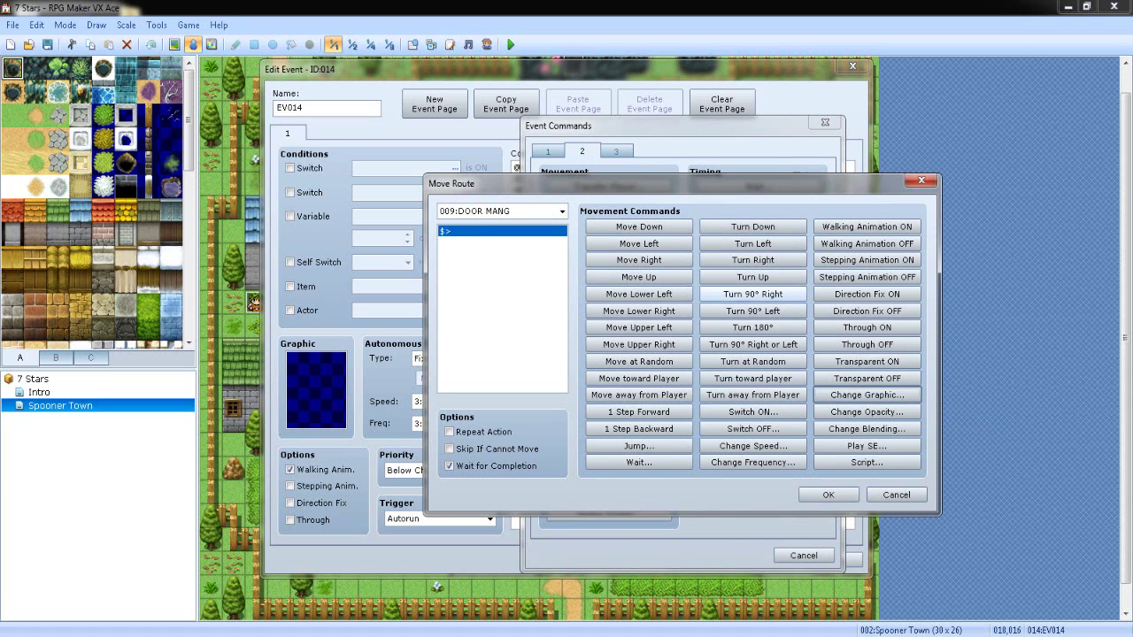
{"action": "left_click", "coordinate": [753, 226]}
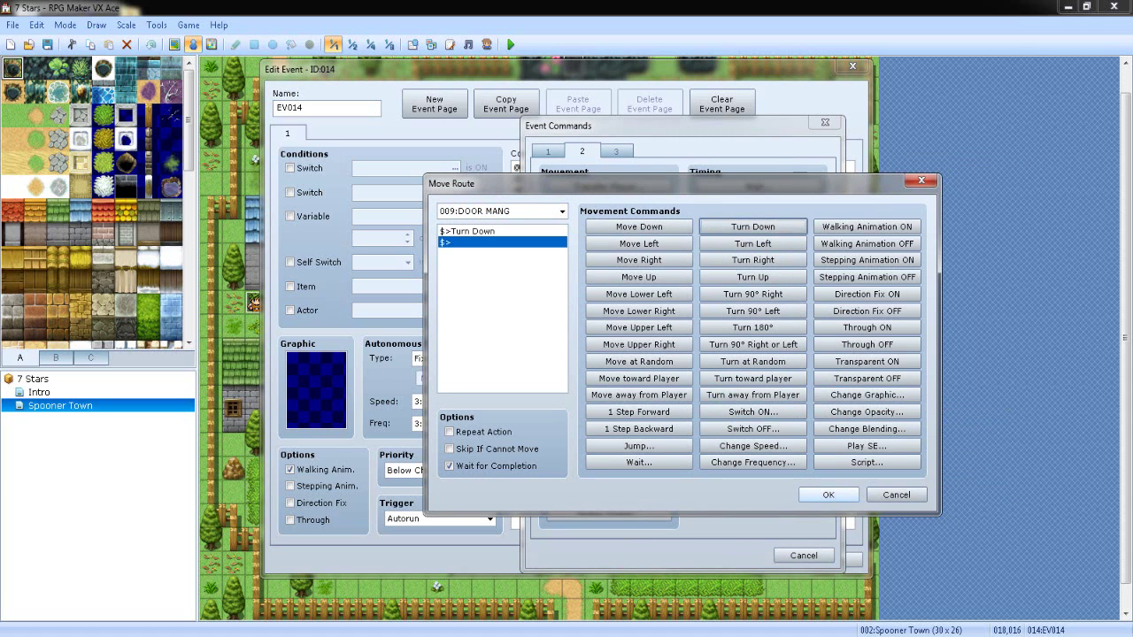
{"action": "left_click", "coordinate": [829, 495]}
Step: Add a player move route with a 12-frame wait and Turn Left, and save the event
{"action": "double_click", "coordinate": [619, 434]}
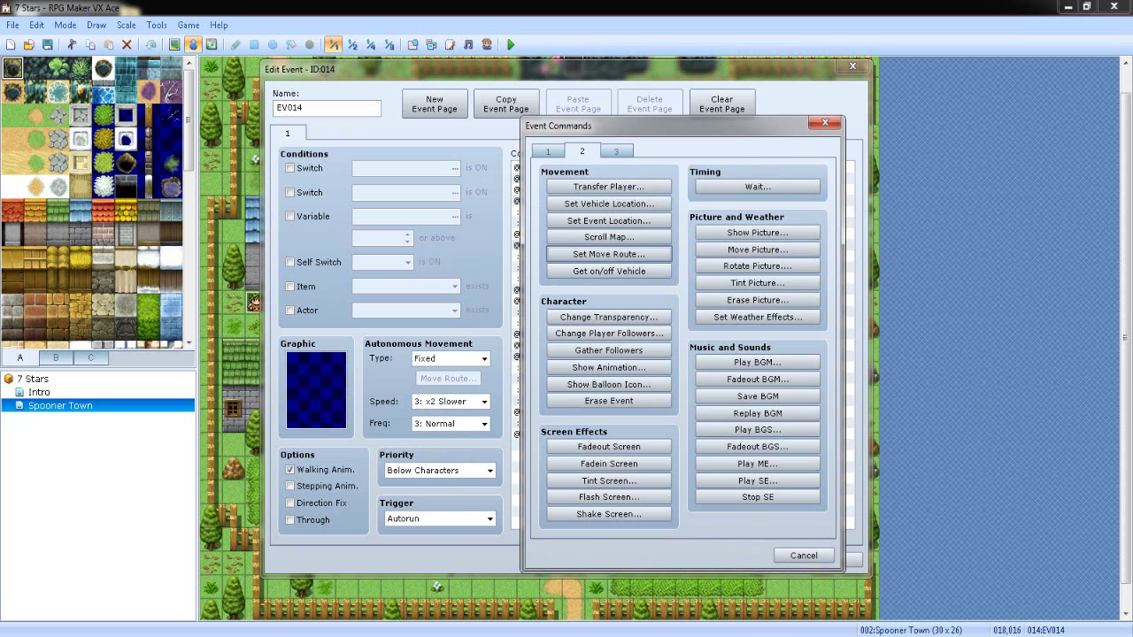
{"action": "left_click", "coordinate": [611, 255]}
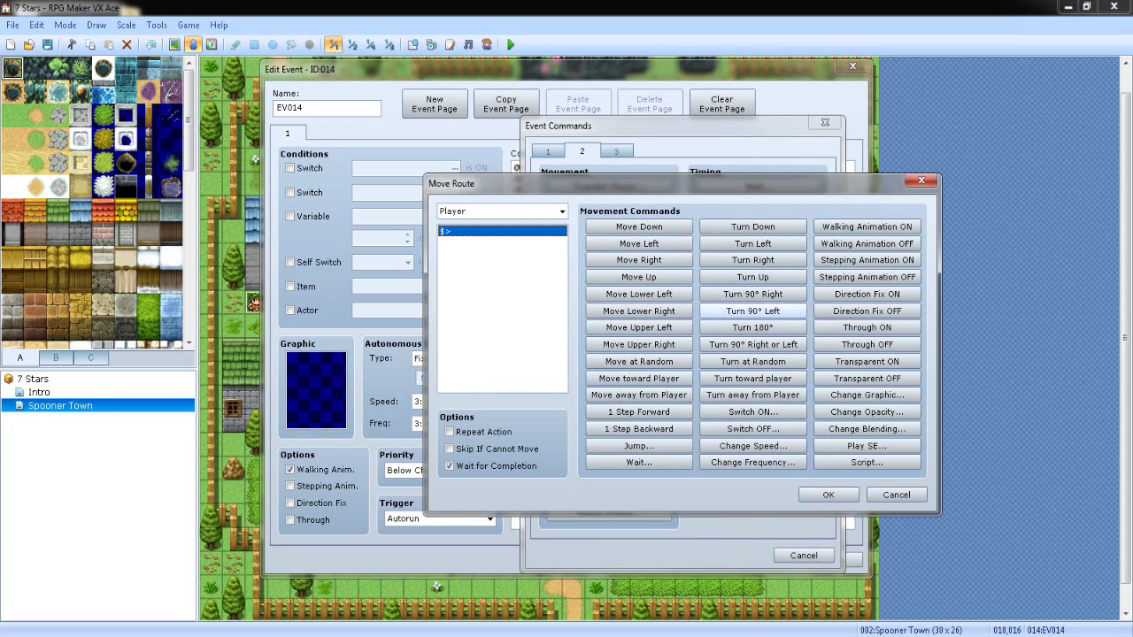
{"action": "left_click", "coordinate": [639, 462]}
{"action": "type", "text": "12"}
{"action": "left_click", "coordinate": [687, 459]}
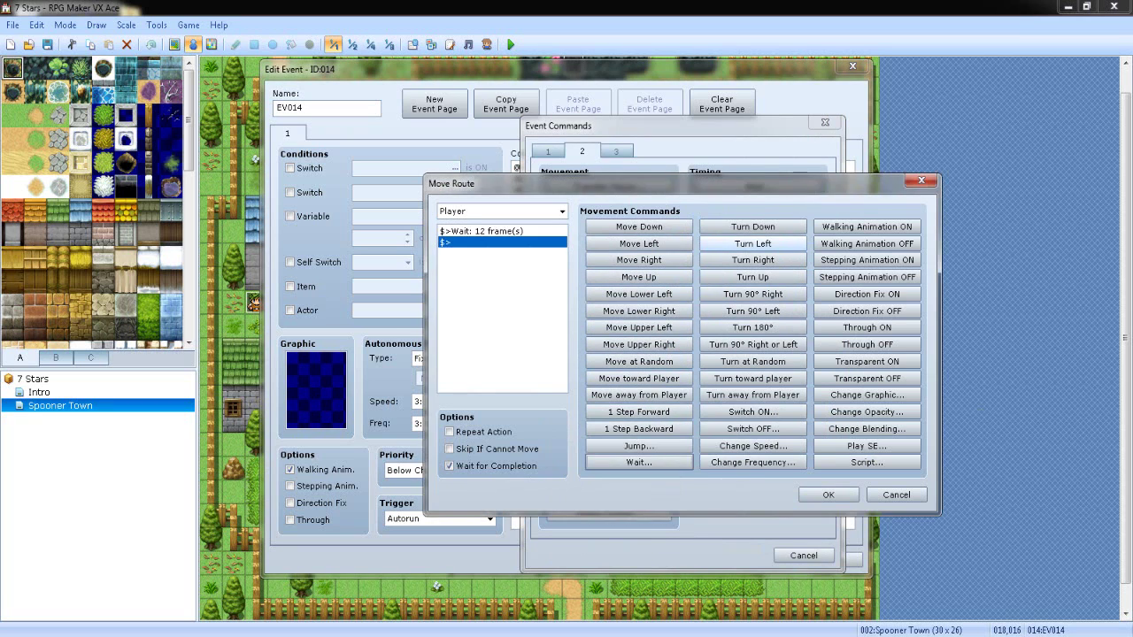
{"action": "left_click", "coordinate": [752, 243]}
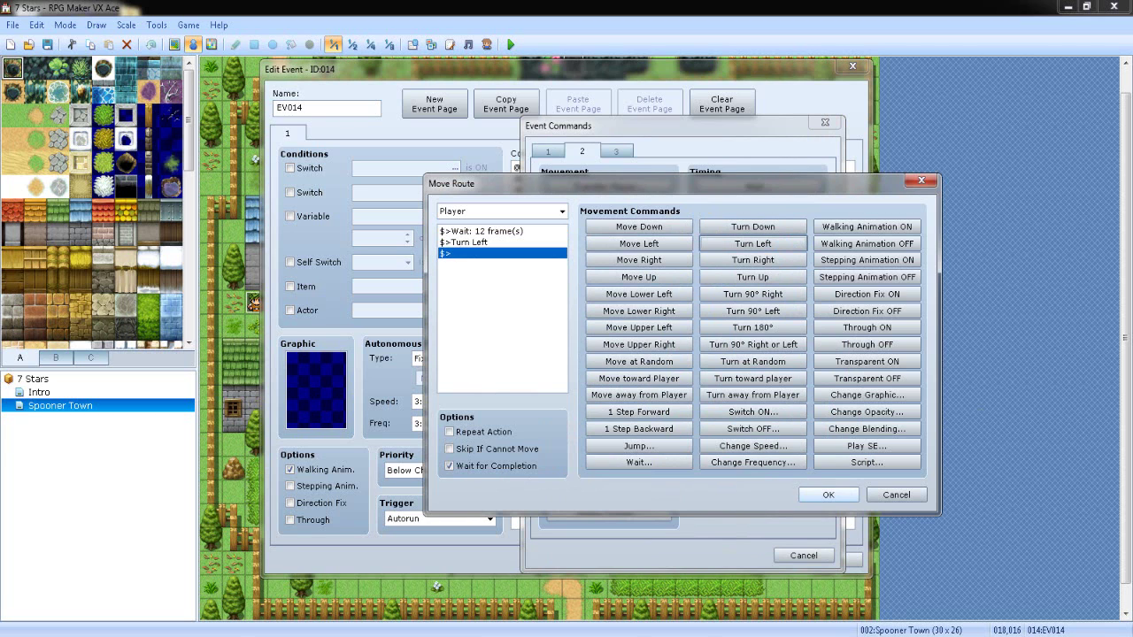
{"action": "left_click", "coordinate": [828, 495]}
{"action": "left_click", "coordinate": [698, 560]}
Step: Playtest the game from a new start through Kuro's and Max's messages to check the door closing, and close it
{"action": "left_click", "coordinate": [511, 44]}
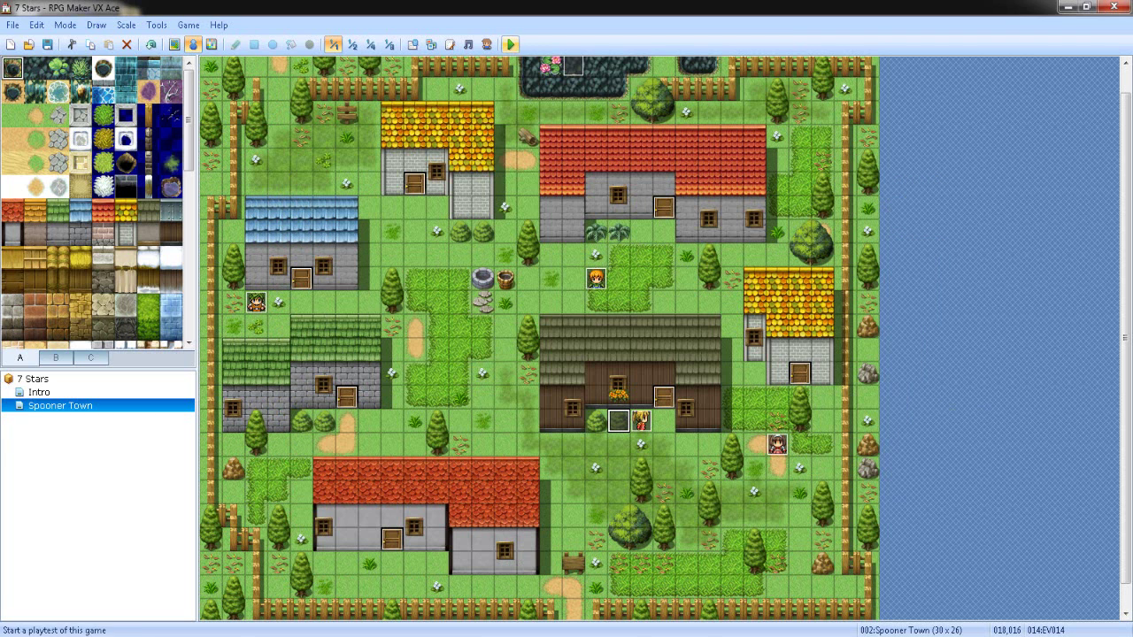
{"action": "key", "text": "Return"}
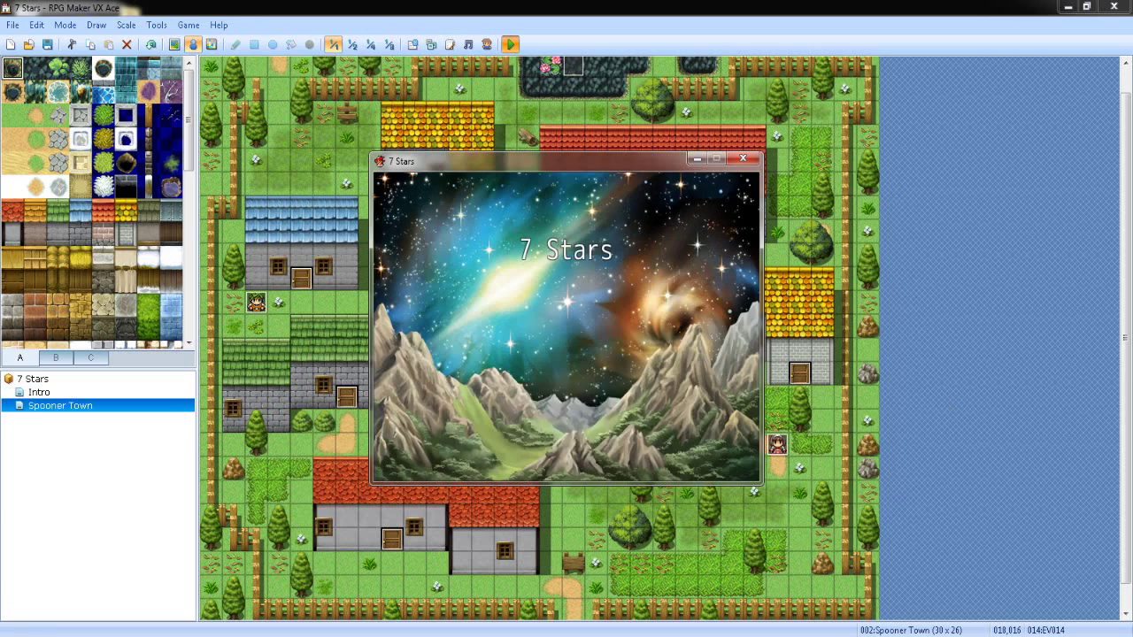
{"action": "key", "text": "Return"}
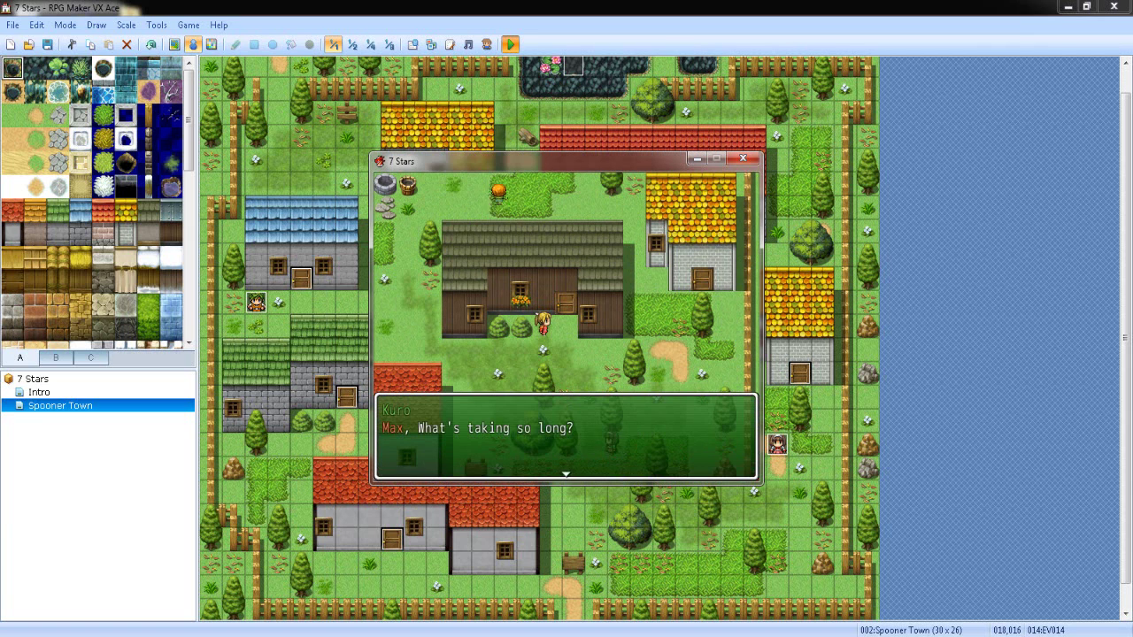
{"action": "key", "text": "Return"}
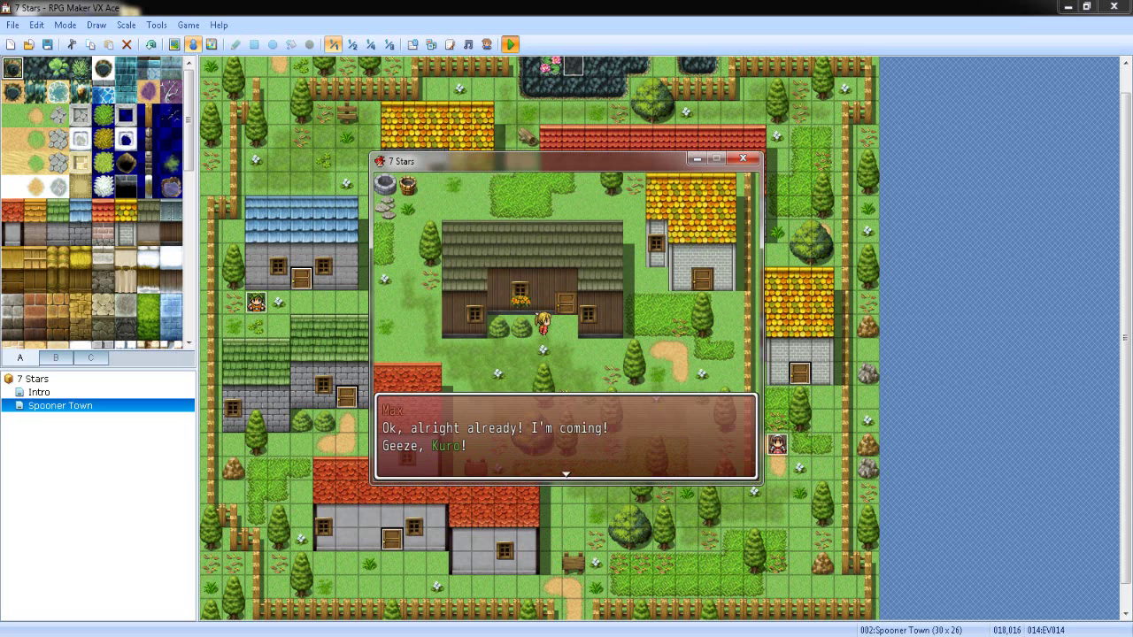
{"action": "key", "text": "Return"}
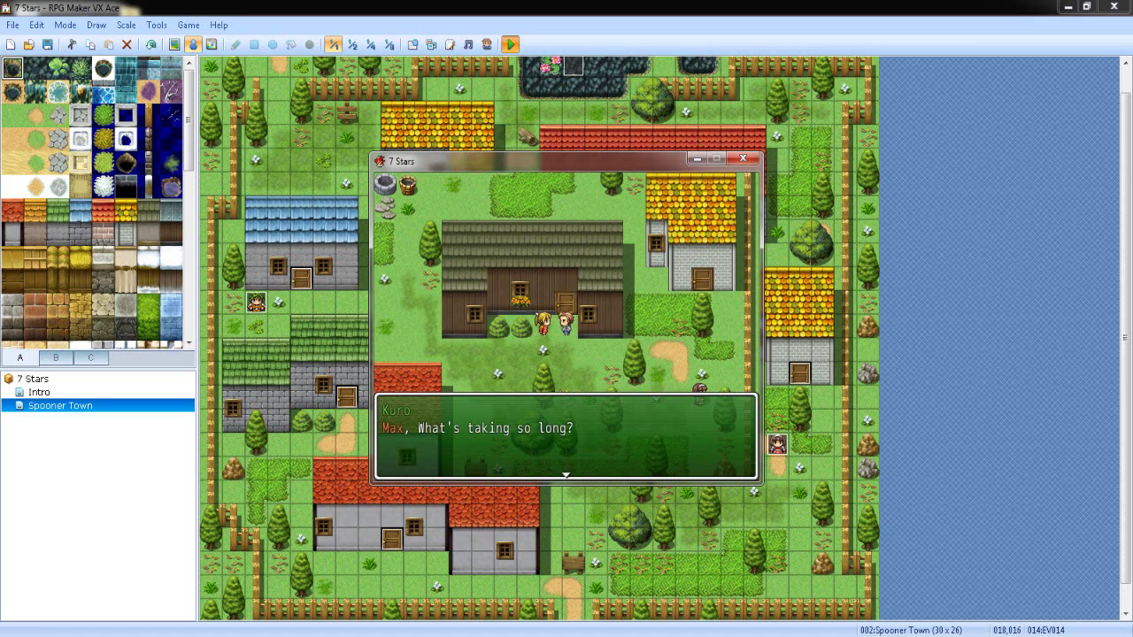
{"action": "key", "text": "alt+F4"}
Step: Reopen event EV014 and add a 60-frame wait after the player's Turn Left route
{"action": "key", "text": "Return"}
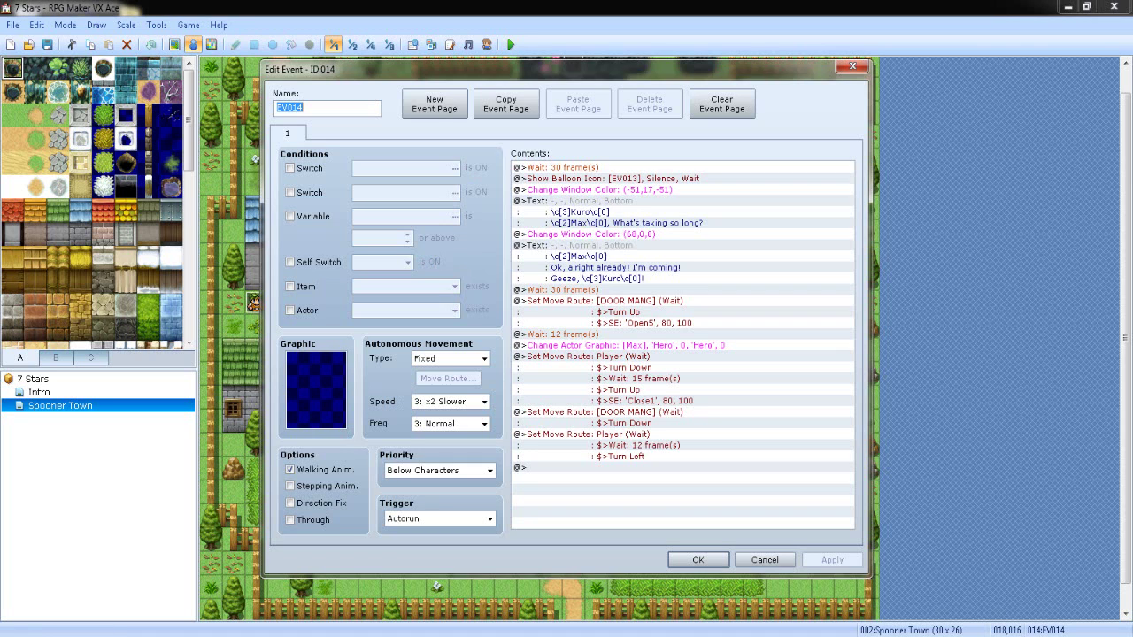
{"action": "double_click", "coordinate": [611, 467]}
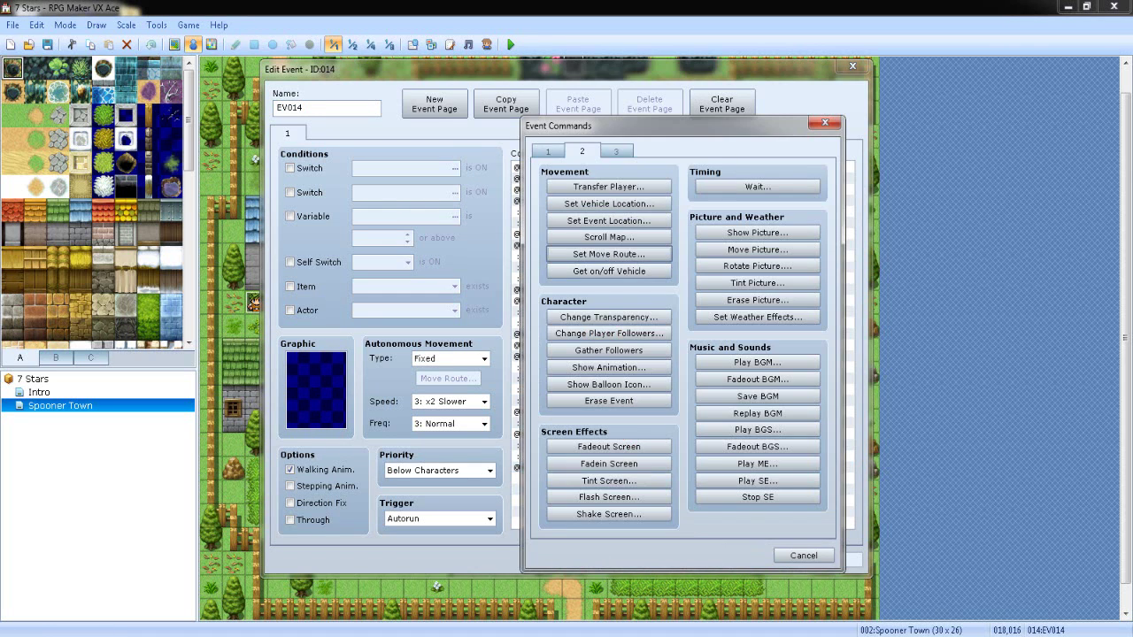
{"action": "left_click_drag", "start_coordinate": [655, 124], "coordinate": [739, 103]}
{"action": "left_click", "coordinate": [843, 164]}
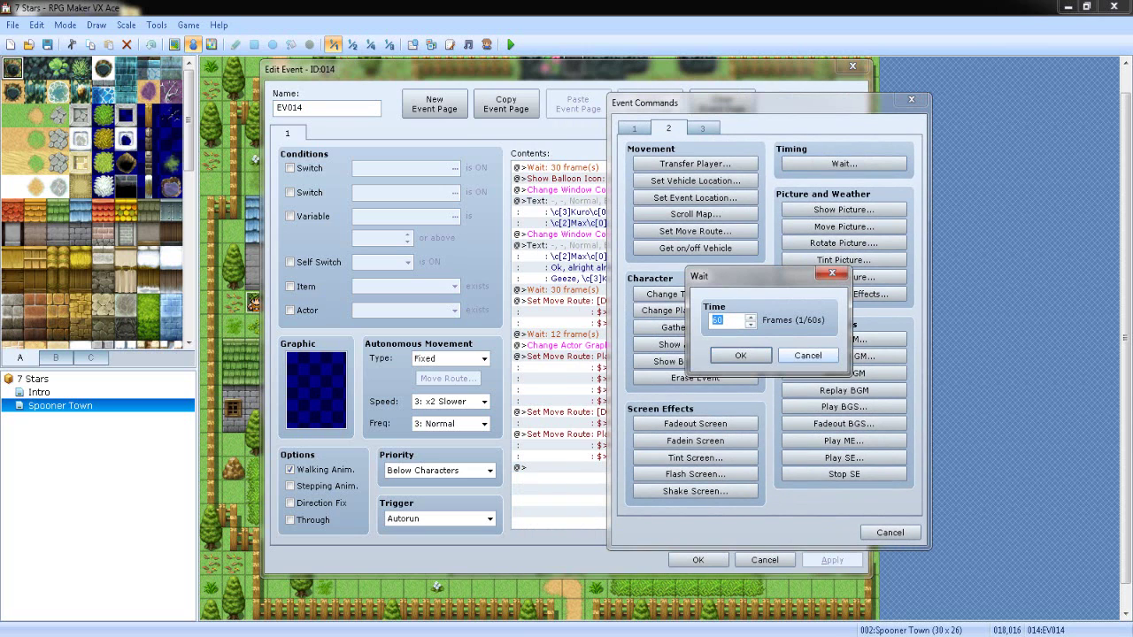
{"action": "key", "text": "Return"}
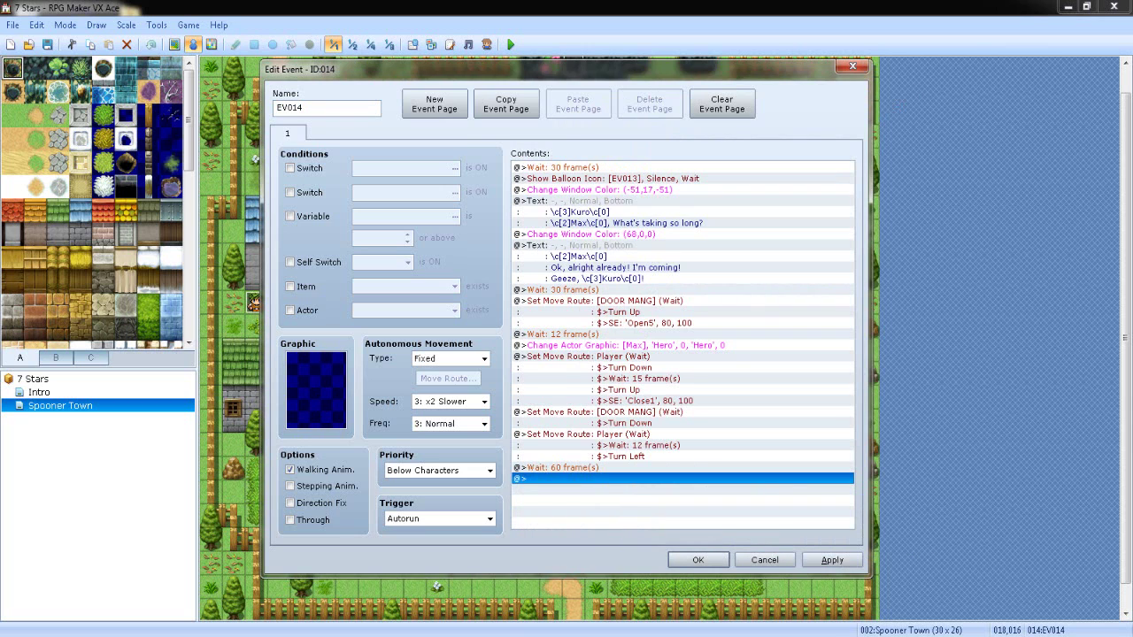
Step: Duplicate Kuro's window color change (-51,17,-51) at the end of the event, after the 60-frame wait
{"action": "double_click", "coordinate": [611, 479]}
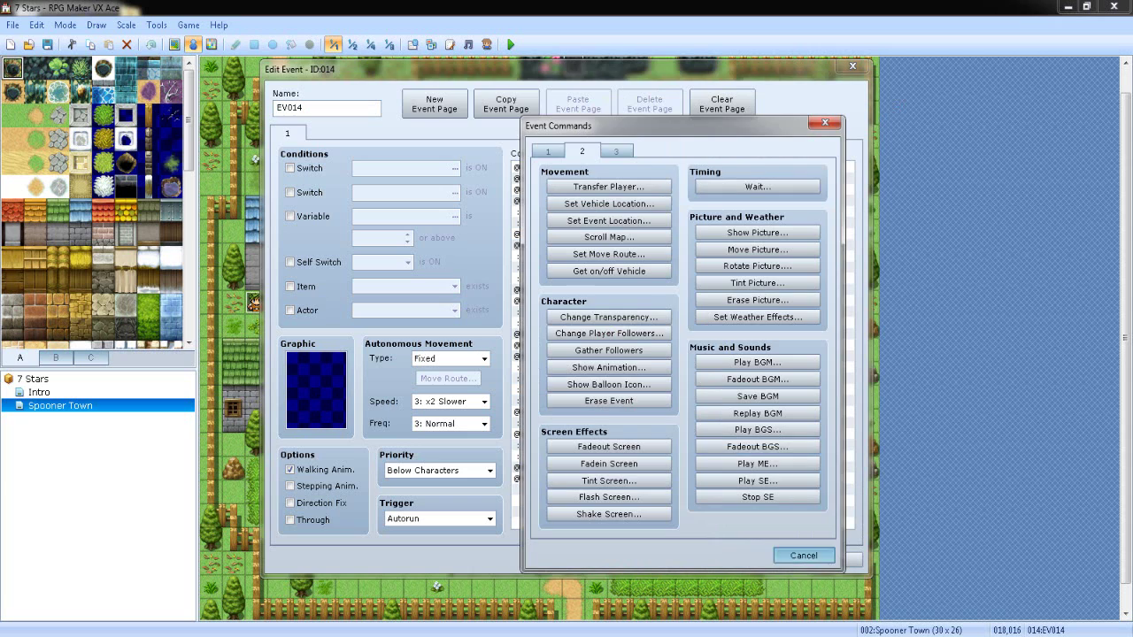
{"action": "left_click", "coordinate": [803, 556]}
{"action": "left_click", "coordinate": [591, 235]}
{"action": "left_click", "coordinate": [599, 189]}
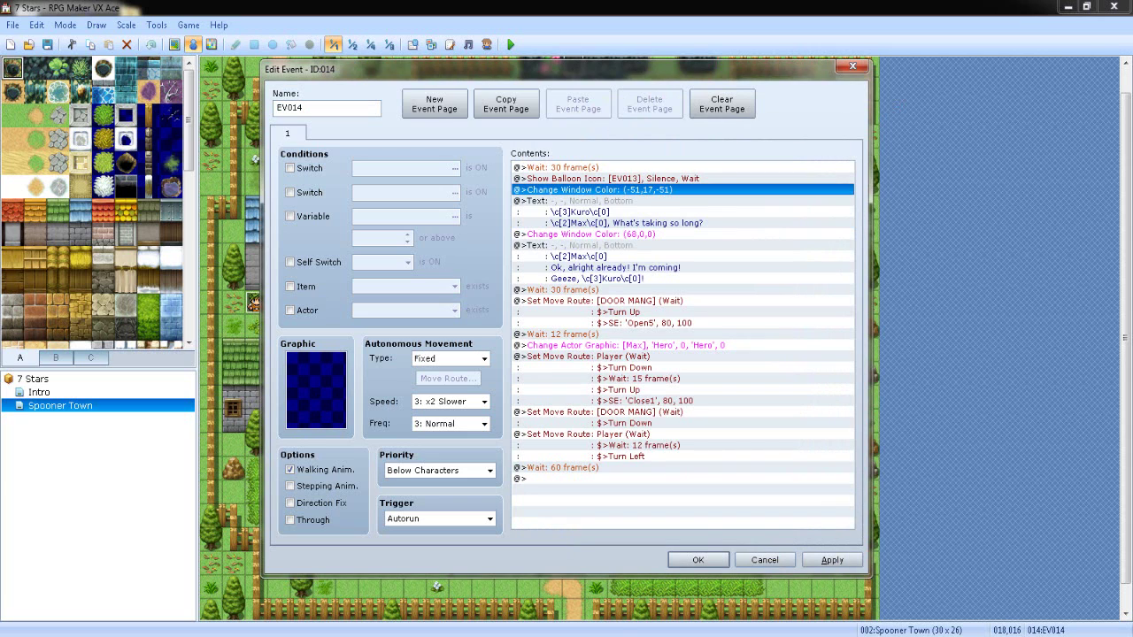
{"action": "key", "text": "ctrl+c"}
{"action": "left_click", "coordinate": [602, 479]}
{"action": "key", "text": "ctrl+v"}
{"action": "left_click", "coordinate": [602, 479]}
{"action": "key", "text": "space"}
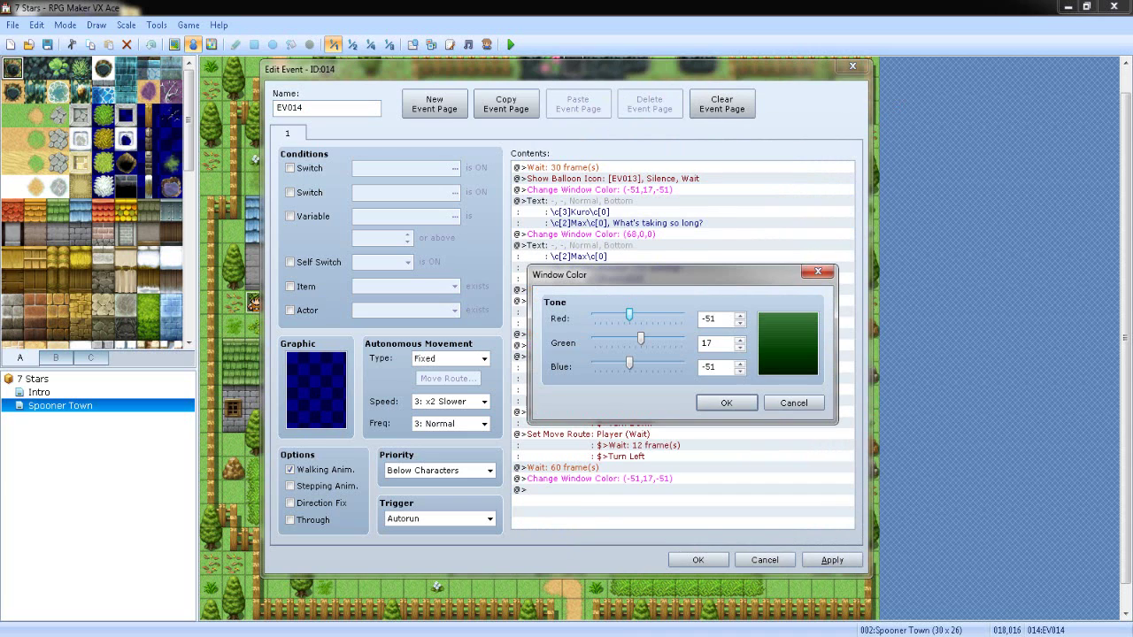
{"action": "left_click", "coordinate": [794, 403]}
Step: Copy Kuro's "What's taking so long?" message to the end of the event's commands
{"action": "left_click", "coordinate": [600, 190]}
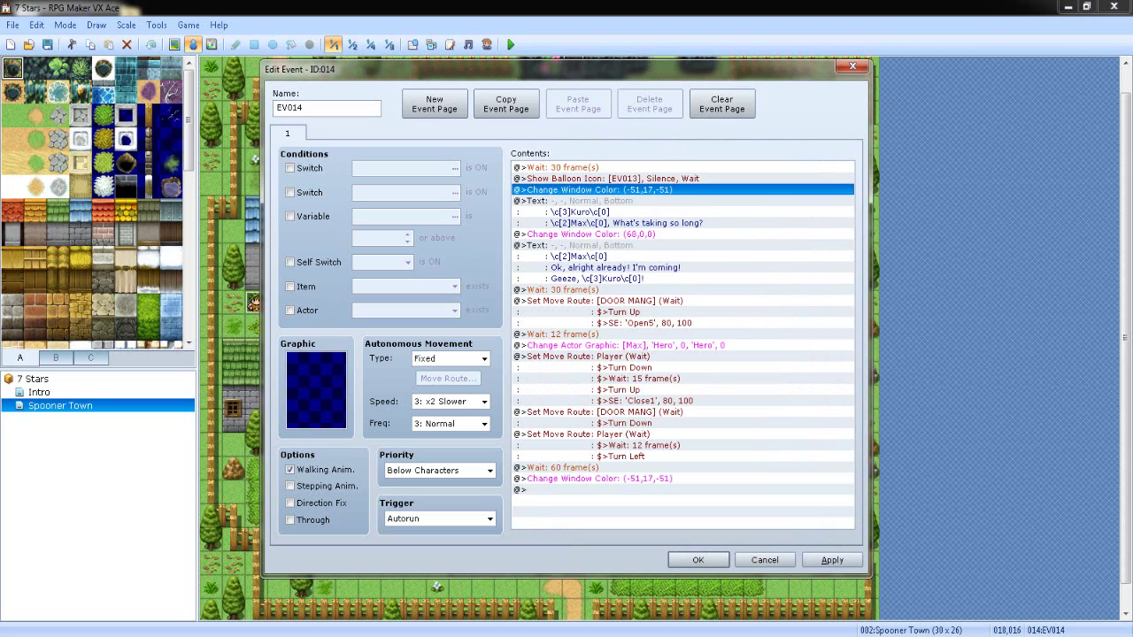
{"action": "left_click", "coordinate": [600, 490]}
{"action": "left_click", "coordinate": [599, 212]}
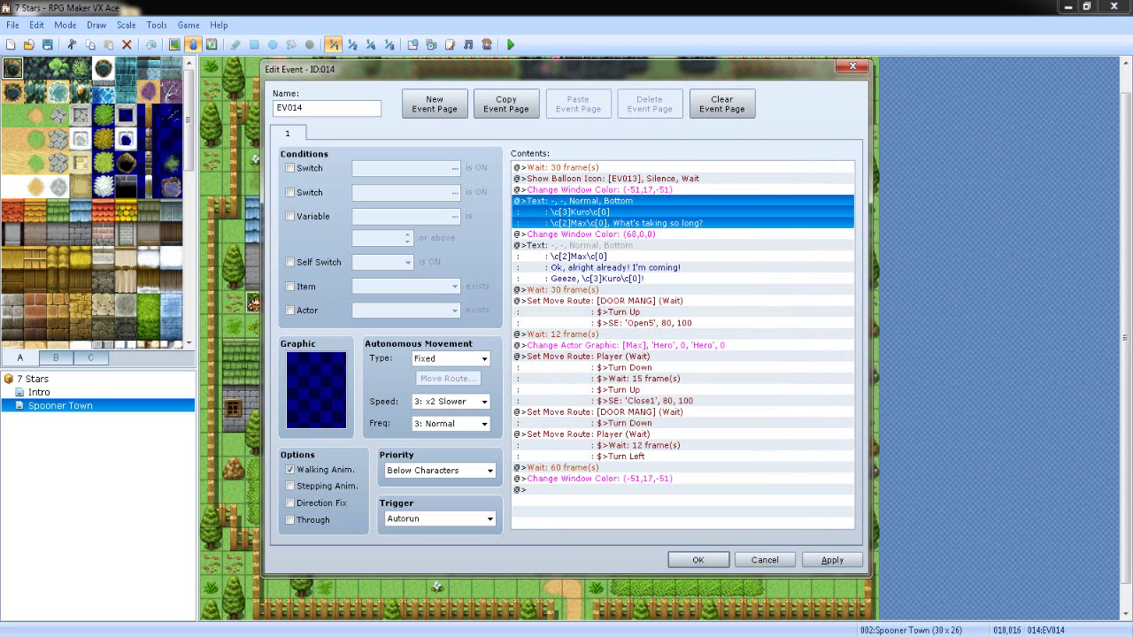
{"action": "left_click", "coordinate": [600, 489]}
{"action": "key", "text": "ctrl+v"}
Step: Change the copied Kuro message's dialogue line to "Took you long enough!", preview it and accept the text
{"action": "double_click", "coordinate": [599, 501]}
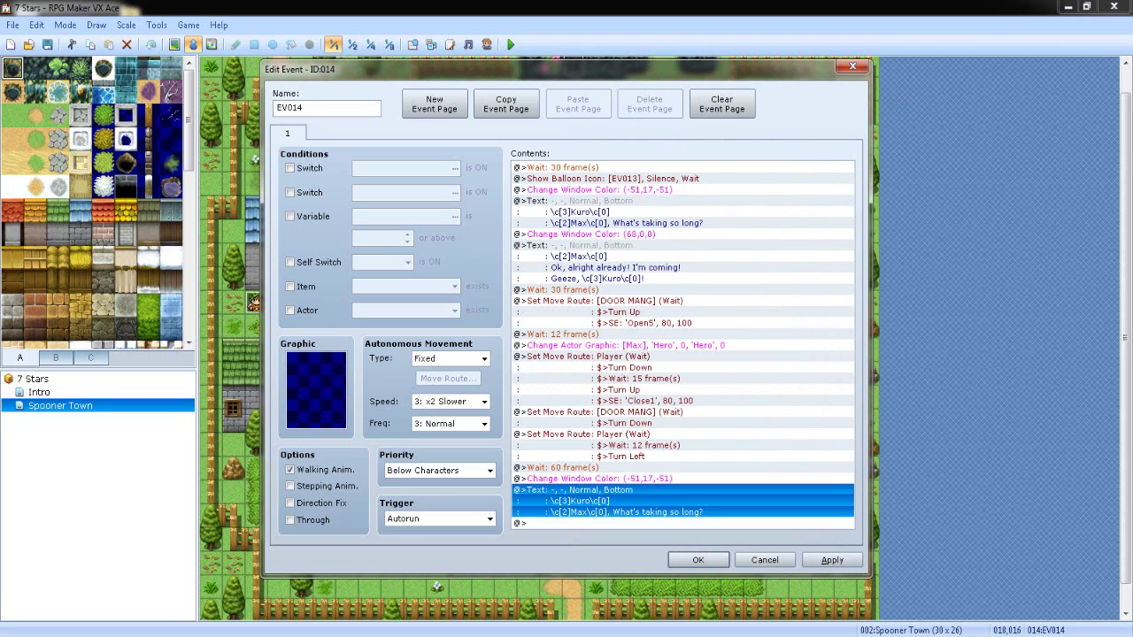
{"action": "key", "text": "shift+Home"}
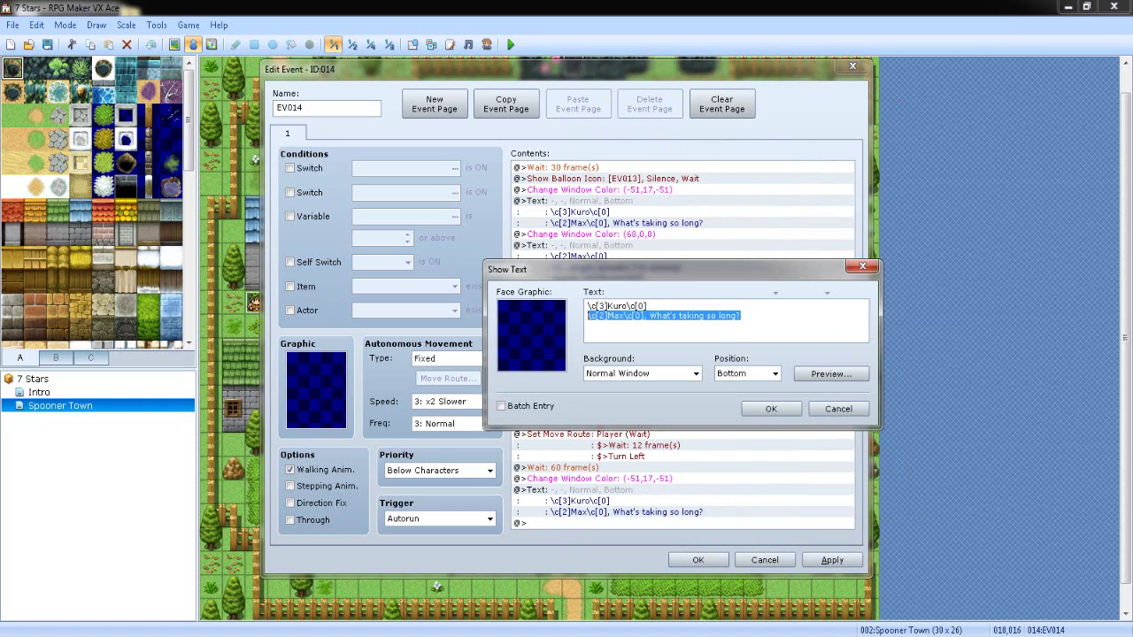
{"action": "type", "text": "Took "}
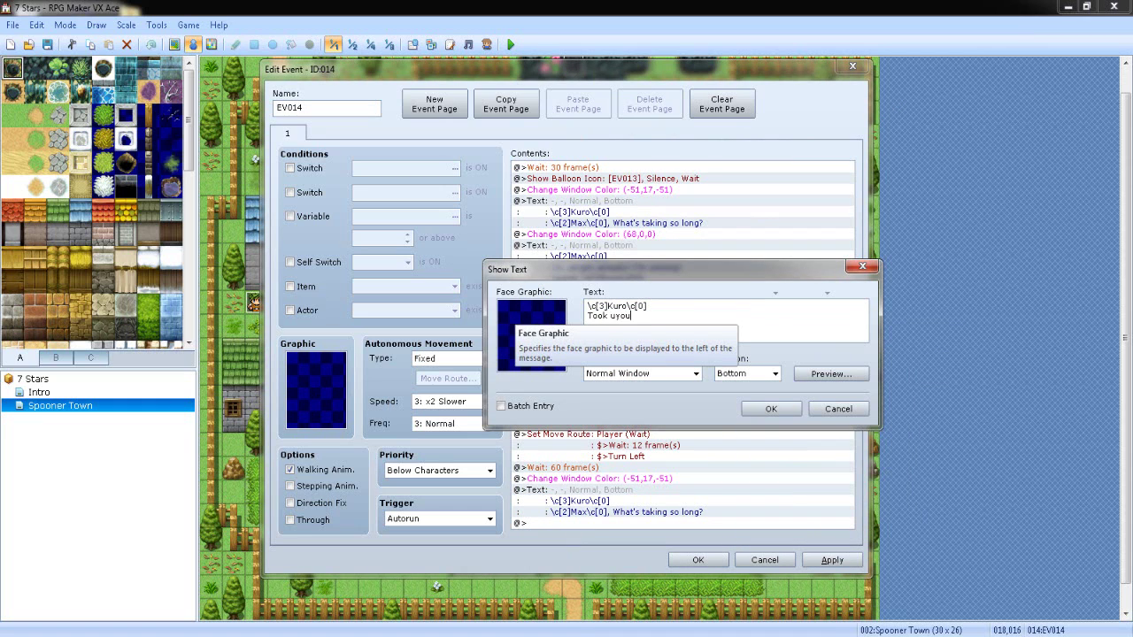
{"action": "type", "text": "you long enough!"}
{"action": "left_click", "coordinate": [832, 373]}
{"action": "left_click", "coordinate": [848, 402]}
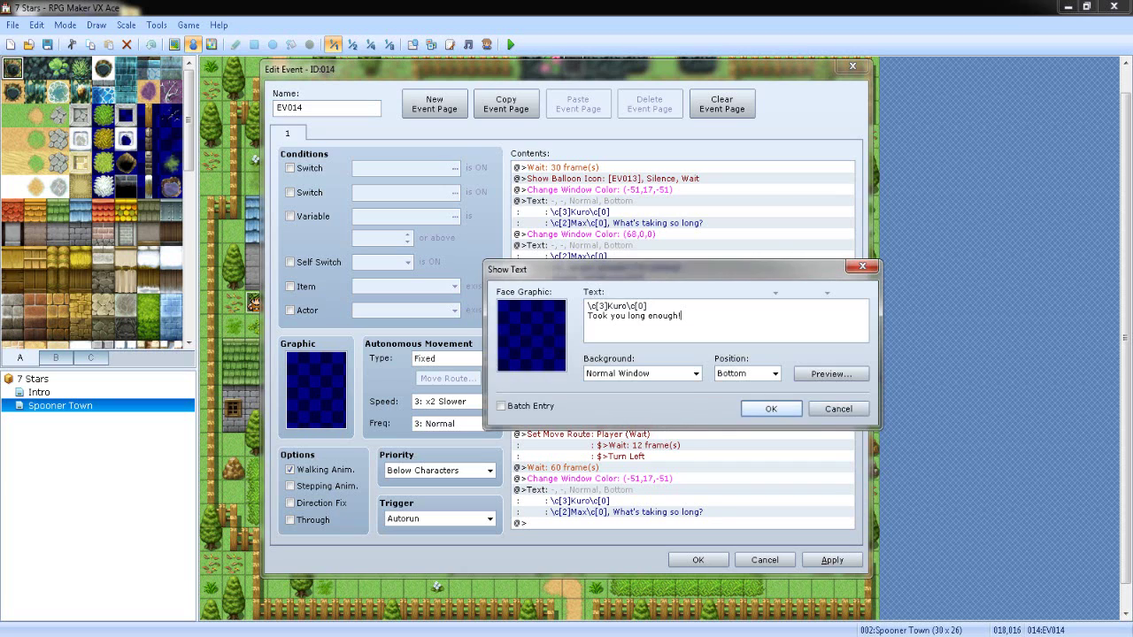
{"action": "left_click", "coordinate": [771, 409]}
Step: Duplicate Max's window color change (68,0,0) and his message after Kuro's new line
{"action": "left_click", "coordinate": [591, 235]}
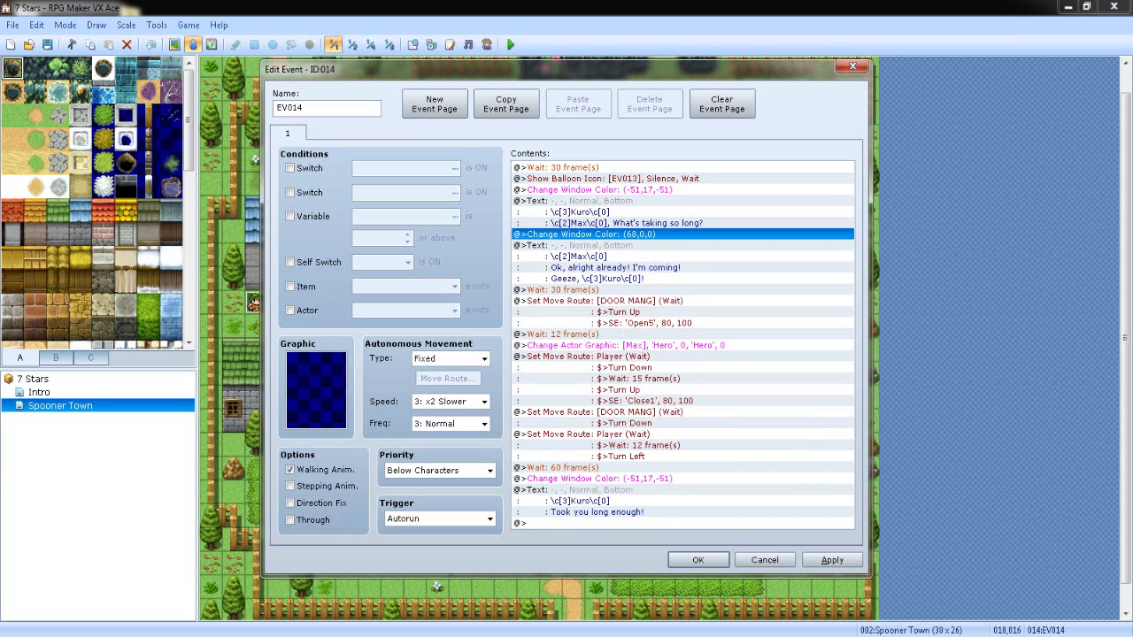
{"action": "key", "text": "shift+Down"}
{"action": "left_click", "coordinate": [592, 523]}
{"action": "key", "text": "ctrl+v"}
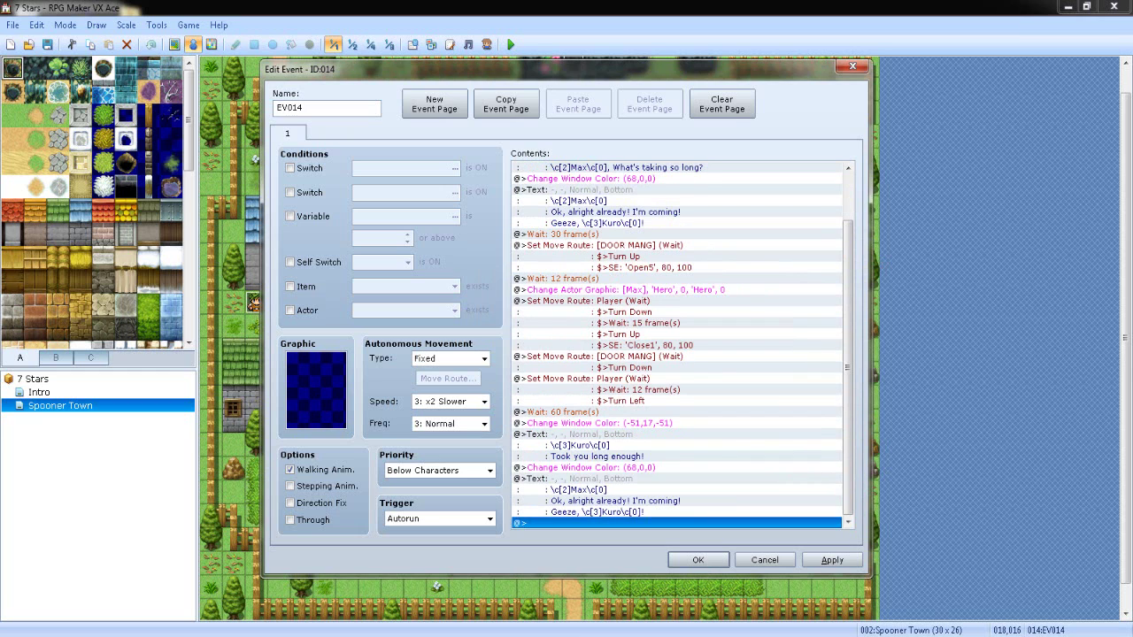
{"action": "double_click", "coordinate": [591, 468]}
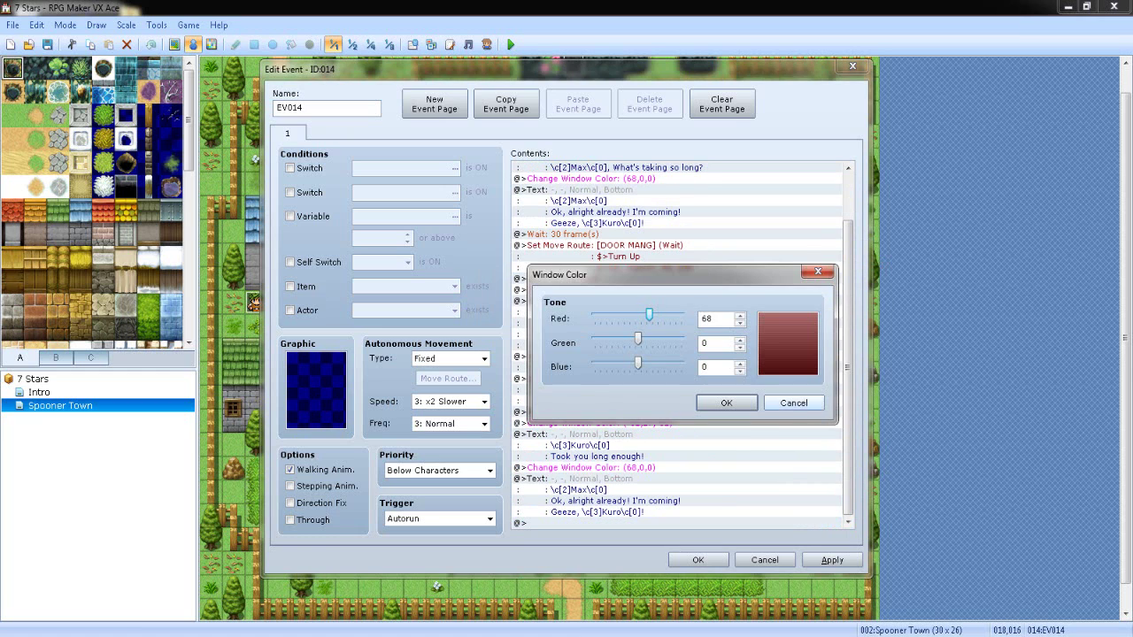
{"action": "left_click", "coordinate": [794, 403]}
Step: Replace the copied Max message's dialogue with "You don't have to be in a hurry, we've got plenty of time!" and preview it
{"action": "double_click", "coordinate": [592, 496]}
{"action": "left_click_drag", "start_coordinate": [637, 269], "coordinate": [686, 260]}
{"action": "left_click_drag", "start_coordinate": [767, 307], "coordinate": [635, 307]}
{"action": "left_click_drag", "start_coordinate": [732, 317], "coordinate": [636, 308]}
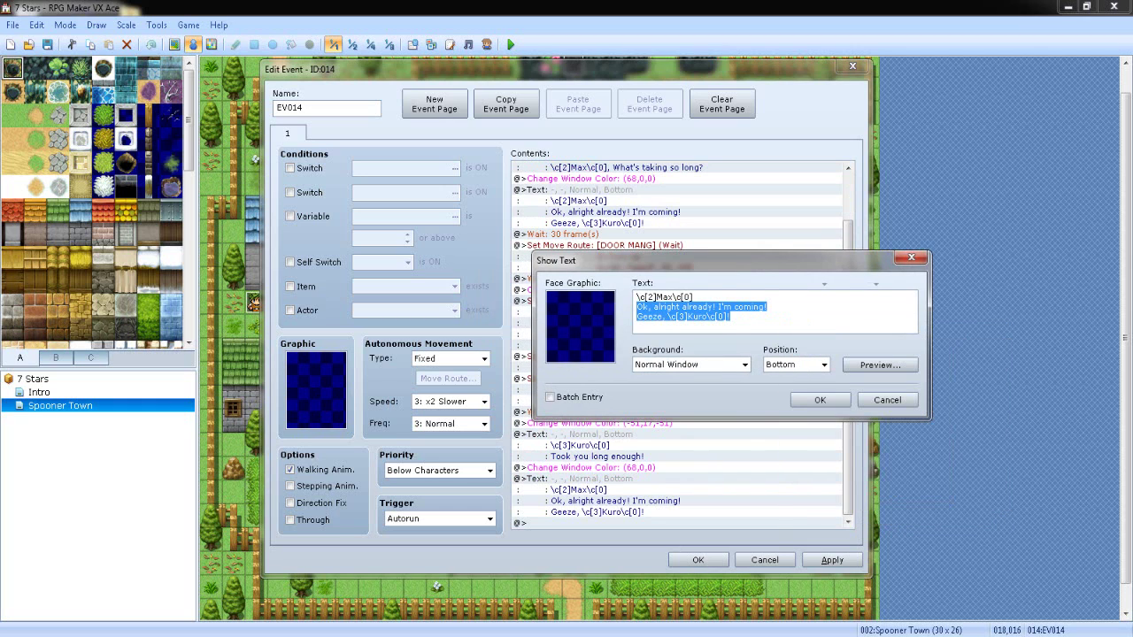
{"action": "key", "text": "Delete"}
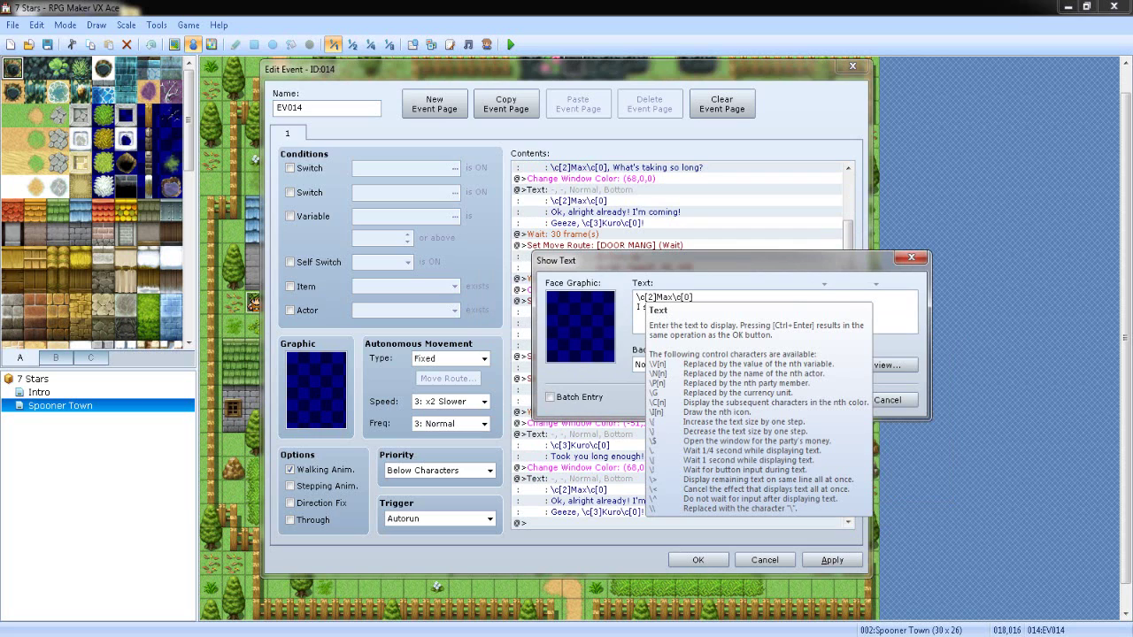
{"action": "type", "text": "I swear"}
{"action": "key", "text": "BackSpace"}
{"action": "key", "text": "BackSpace"}
{"action": "key", "text": "BackSpace"}
{"action": "key", "text": "BackSpace"}
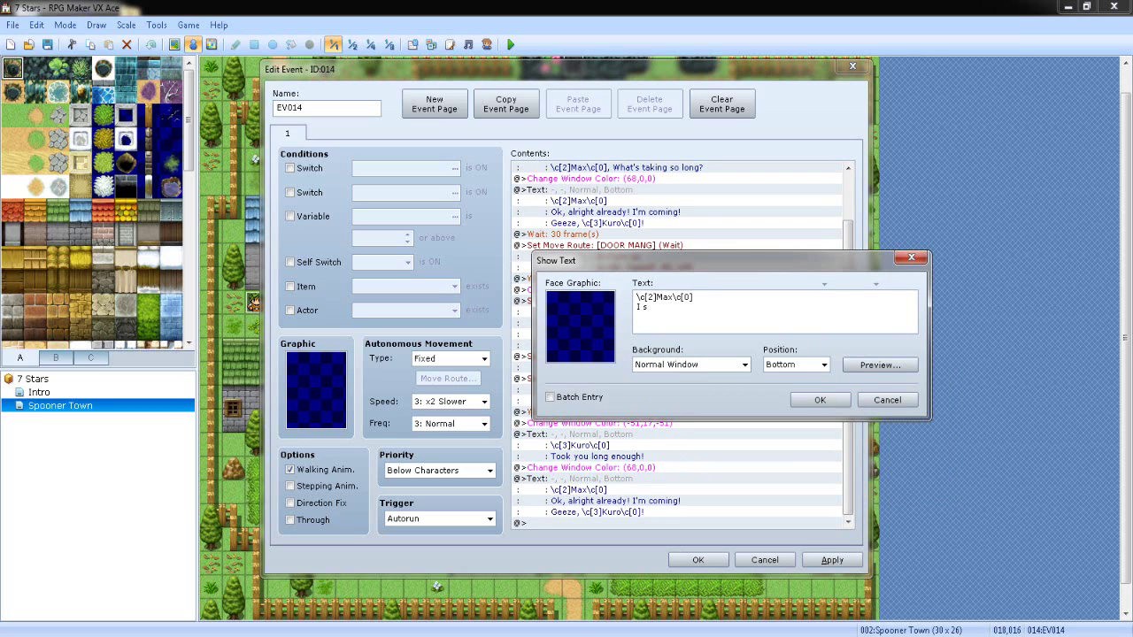
{"action": "type", "text": "don't have to be in"}
{"action": "type", "text": " a hurry"}
{"action": "type", "text": ", we've got "}
{"action": "type", "text": "ple"}
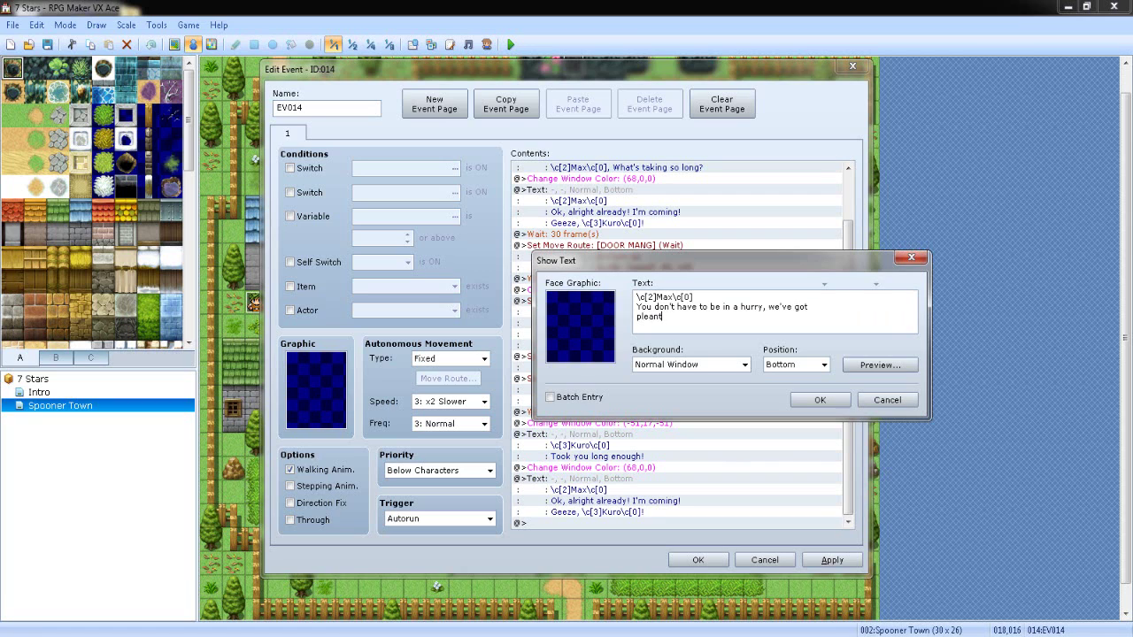
{"action": "type", "text": "nty of time!"}
{"action": "left_click", "coordinate": [880, 365]}
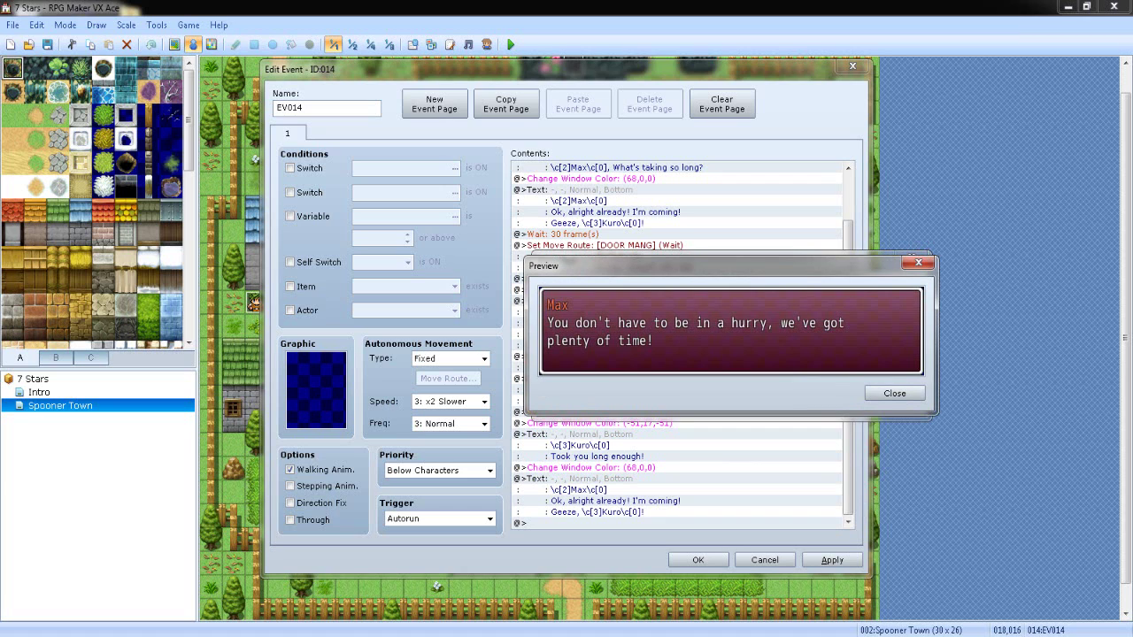
{"action": "left_click", "coordinate": [894, 393]}
Step: Give Max's "You don't have to be in a hurry" message the Hero 2 face graphic and accept the text
{"action": "double_click", "coordinate": [580, 312]}
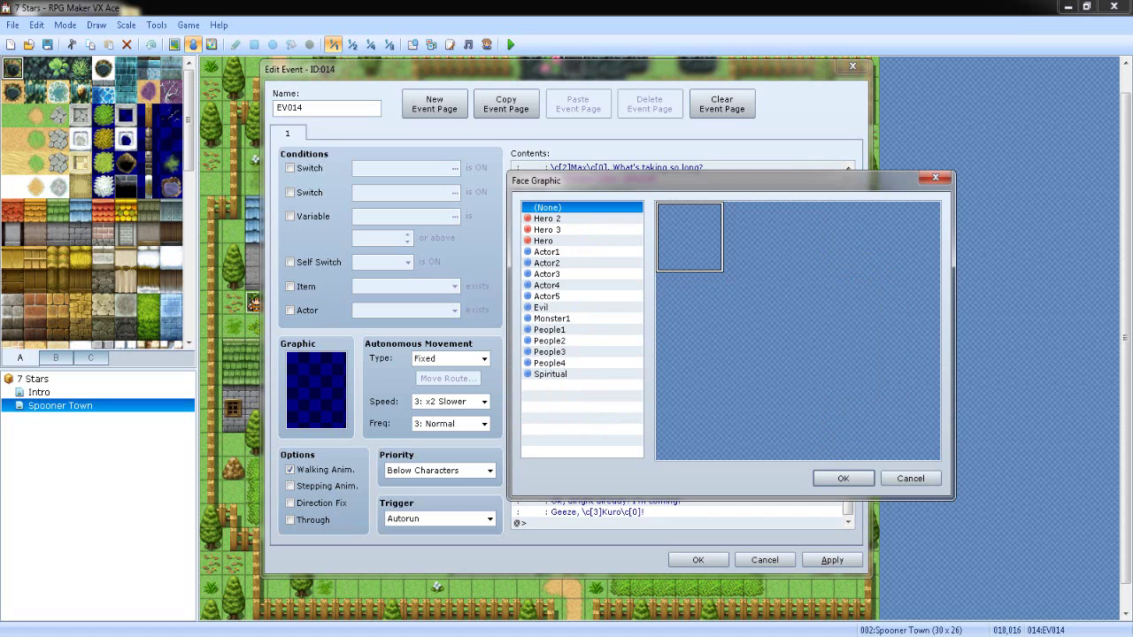
{"action": "left_click", "coordinate": [546, 229]}
{"action": "left_click", "coordinate": [547, 219]}
{"action": "left_click", "coordinate": [544, 241]}
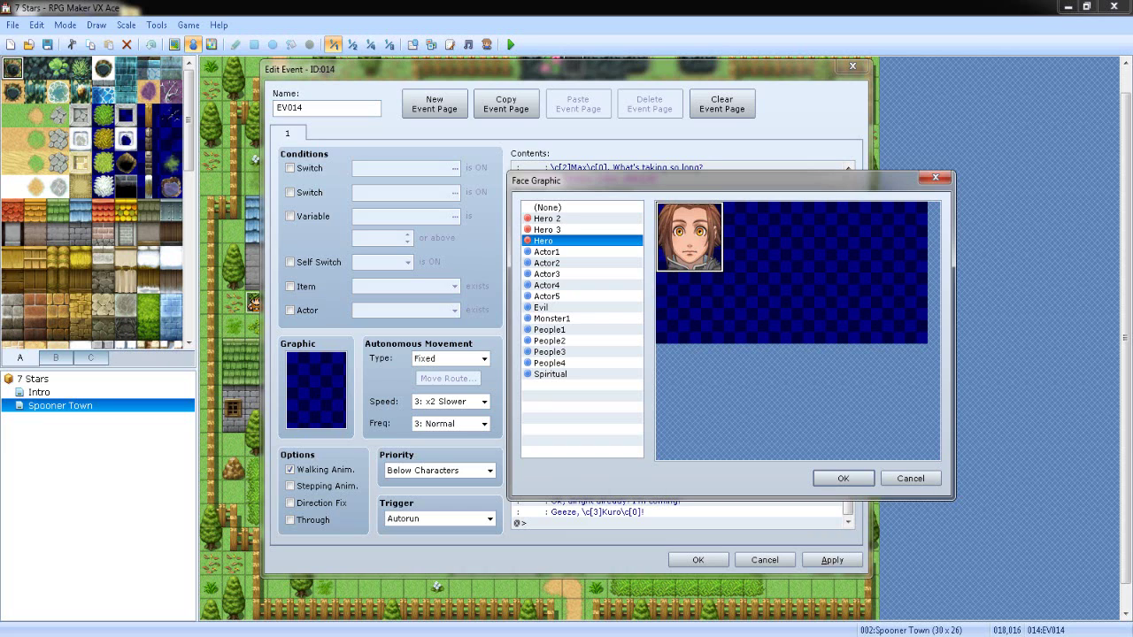
{"action": "left_click", "coordinate": [547, 229]}
{"action": "left_click", "coordinate": [547, 218]}
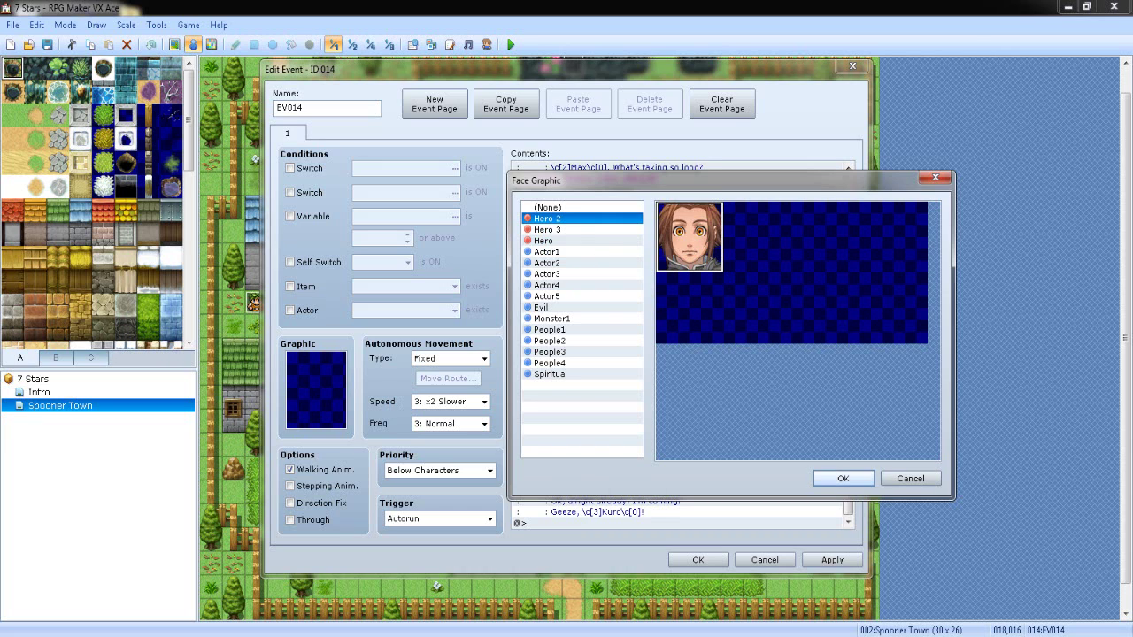
{"action": "left_click", "coordinate": [842, 478]}
{"action": "left_click", "coordinate": [823, 400]}
Step: Assign the blonde ponytailed face from Actor1 to Kuro's "What's taking so long?" message
{"action": "left_click", "coordinate": [620, 235]}
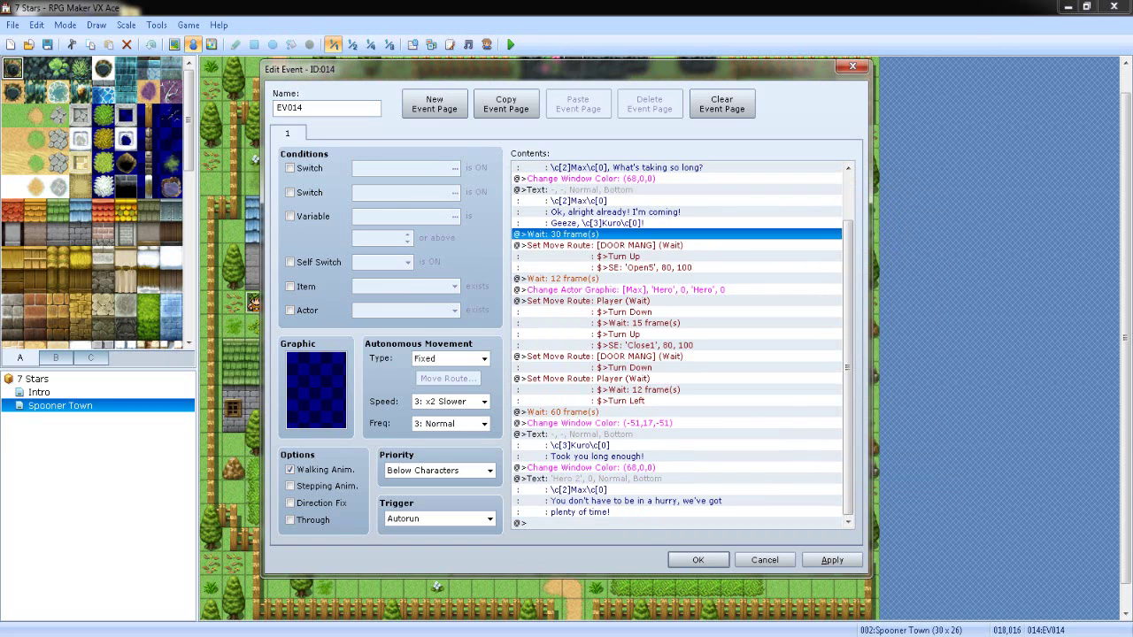
{"action": "left_click", "coordinate": [620, 257]}
{"action": "left_click", "coordinate": [619, 212]}
{"action": "scroll", "coordinate": [620, 212], "scroll_direction": "up", "scroll_amount": 2}
{"action": "double_click", "coordinate": [611, 217]}
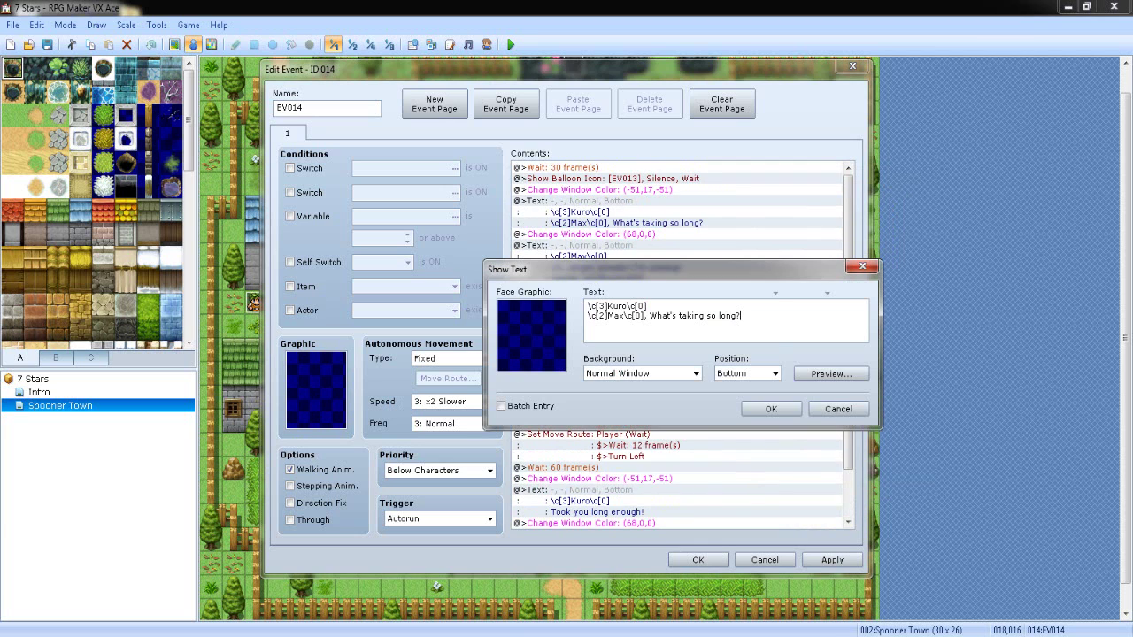
{"action": "double_click", "coordinate": [533, 336]}
{"action": "left_click", "coordinate": [533, 272]}
{"action": "left_click", "coordinate": [533, 261]}
{"action": "left_click", "coordinate": [709, 244]}
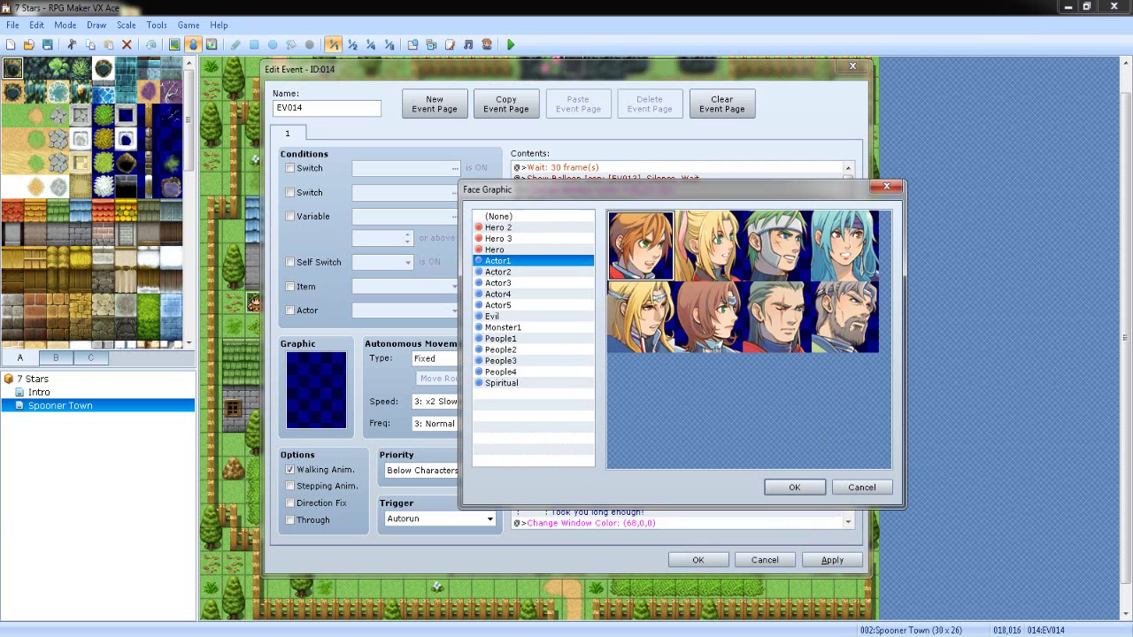
{"action": "left_click", "coordinate": [794, 487]}
{"action": "left_click", "coordinate": [771, 413]}
Step: Set the face graphic of Max's "Ok, alright already! I'm coming!" message to the Hero face
{"action": "double_click", "coordinate": [611, 257]}
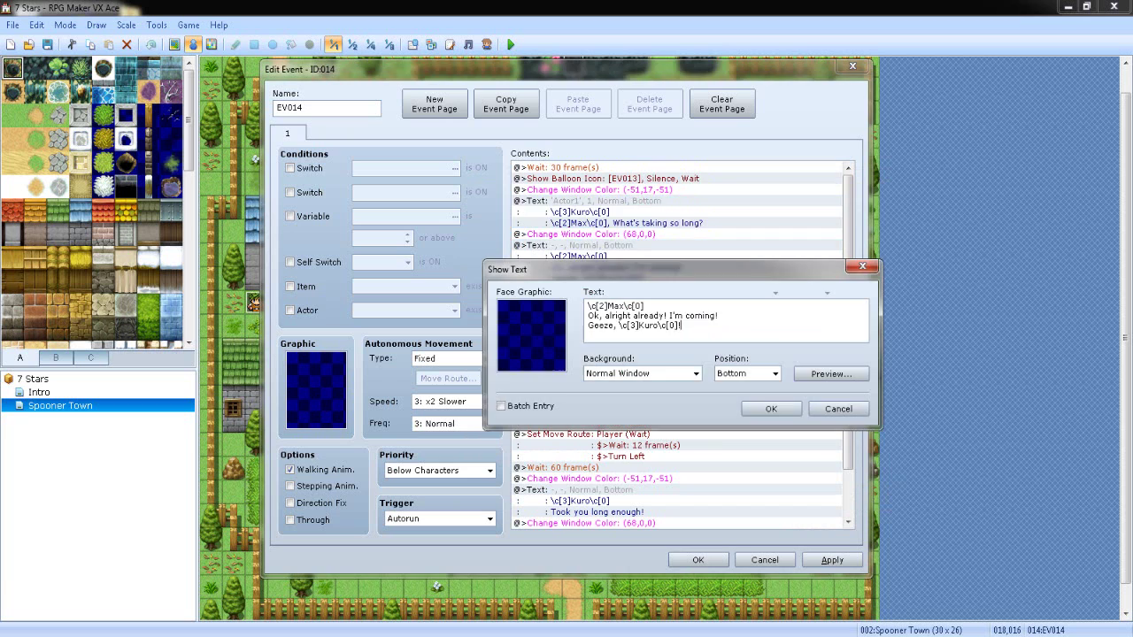
{"action": "double_click", "coordinate": [533, 337]}
{"action": "left_click", "coordinate": [533, 227]}
{"action": "left_click_drag", "start_coordinate": [531, 189], "coordinate": [661, 149]}
{"action": "left_click", "coordinate": [624, 209]}
{"action": "key", "text": "Up"}
{"action": "key", "text": "Up"}
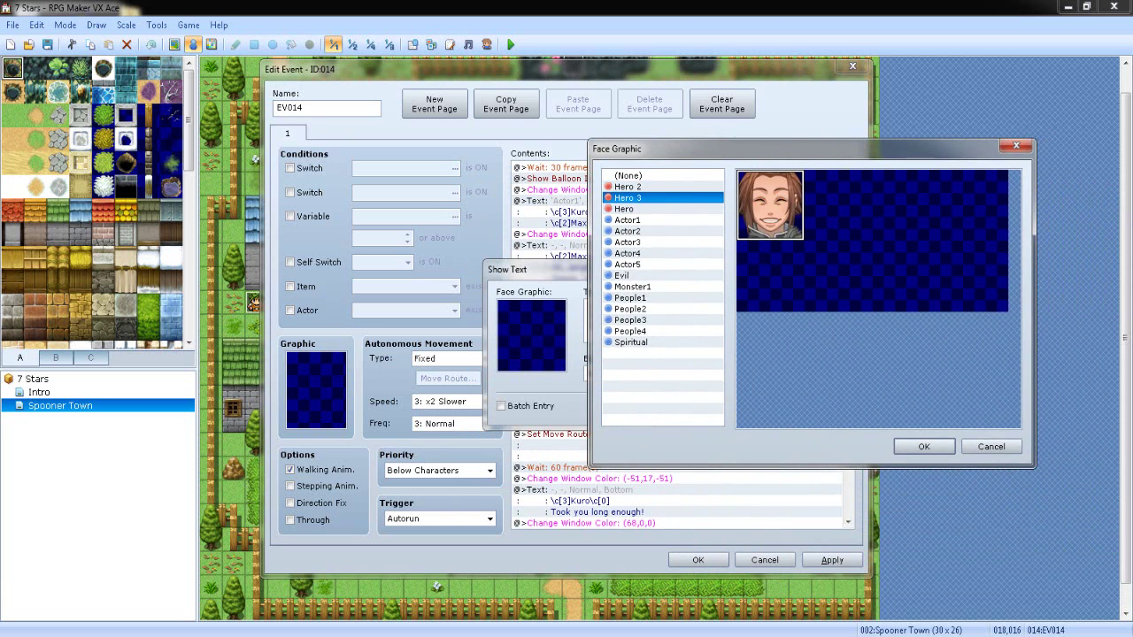
{"action": "left_click", "coordinate": [624, 209]}
{"action": "left_click", "coordinate": [925, 447]}
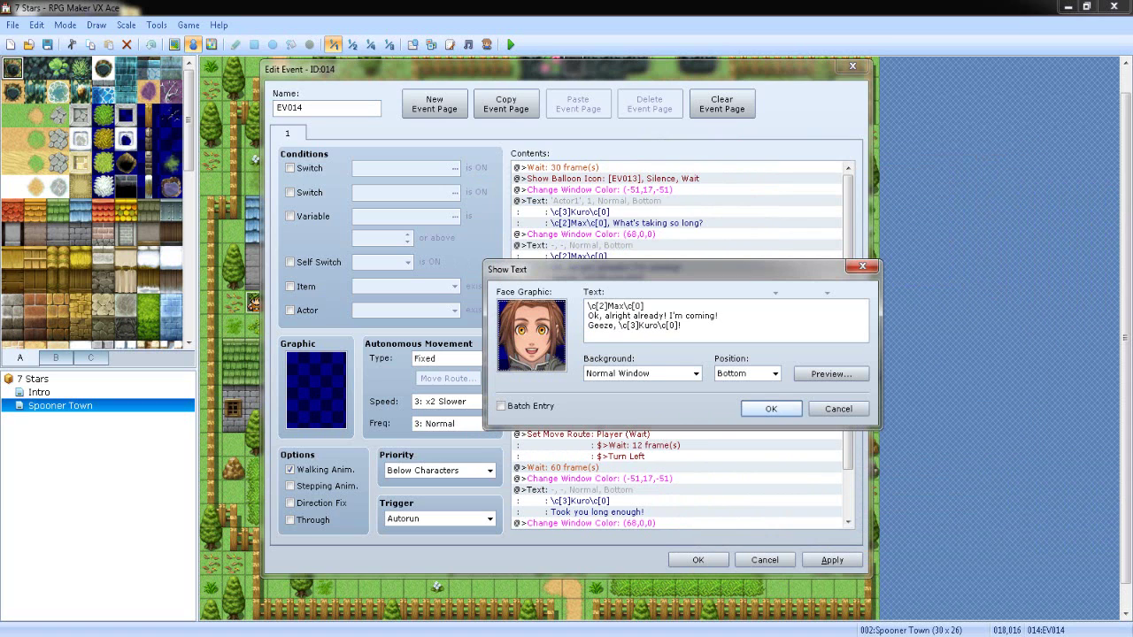
{"action": "left_click", "coordinate": [772, 408]}
Step: Assign the same blonde Actor1 face to Kuro's "Took you long enough!" message
{"action": "key", "text": "Down"}
{"action": "key", "text": "Down"}
{"action": "key", "text": "Down"}
{"action": "key", "text": "Down"}
{"action": "key", "text": "Down"}
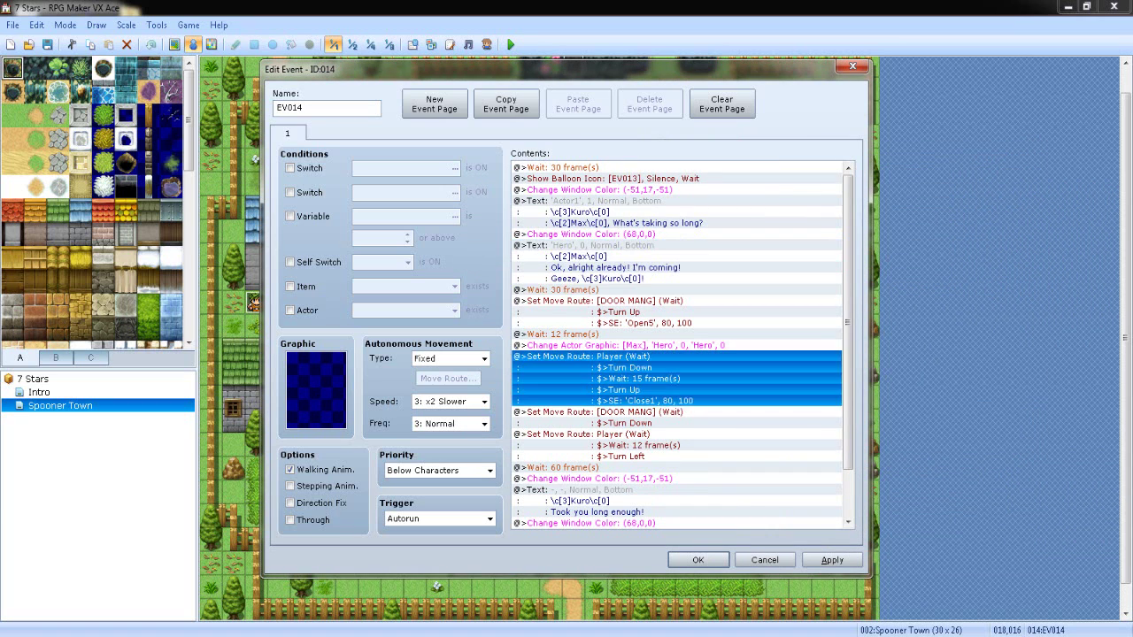
{"action": "key", "text": "Up"}
{"action": "key", "text": "Down"}
{"action": "key", "text": "Down"}
{"action": "key", "text": "Down"}
{"action": "key", "text": "Down"}
{"action": "key", "text": "Down"}
{"action": "key", "text": "Down"}
{"action": "key", "text": "Return"}
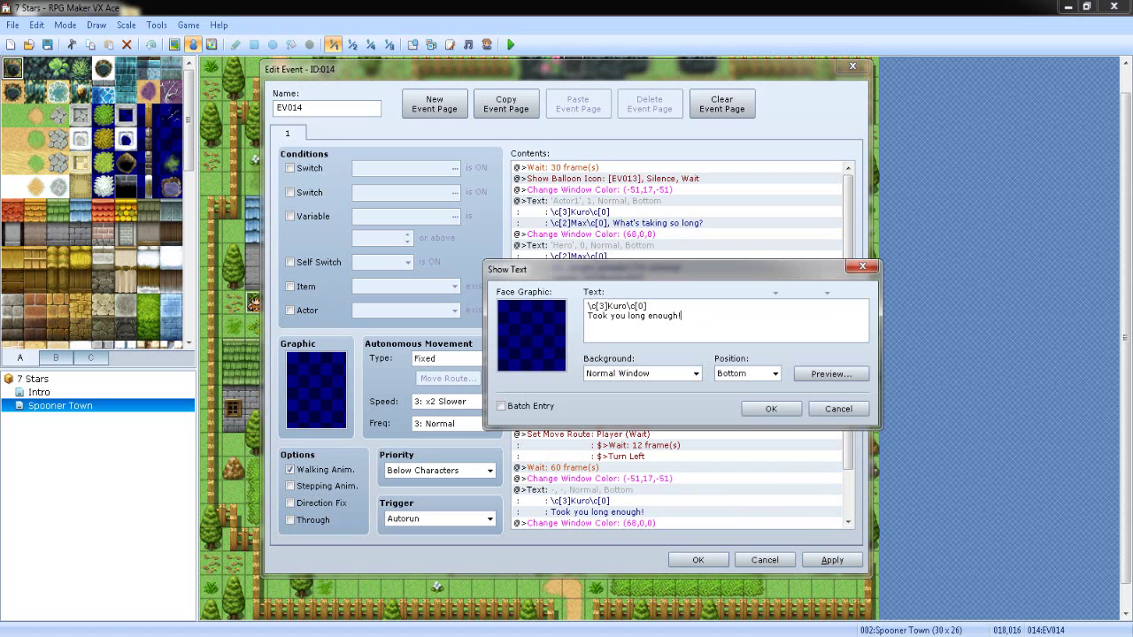
{"action": "double_click", "coordinate": [531, 336]}
{"action": "left_click", "coordinate": [499, 272]}
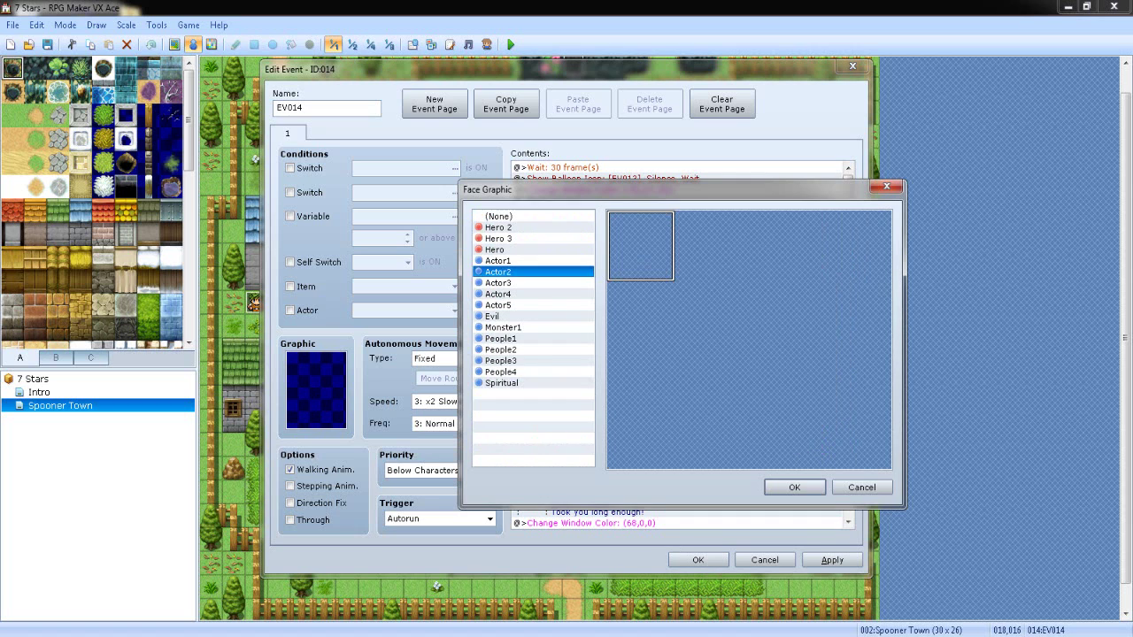
{"action": "left_click", "coordinate": [498, 261]}
{"action": "double_click", "coordinate": [708, 246]}
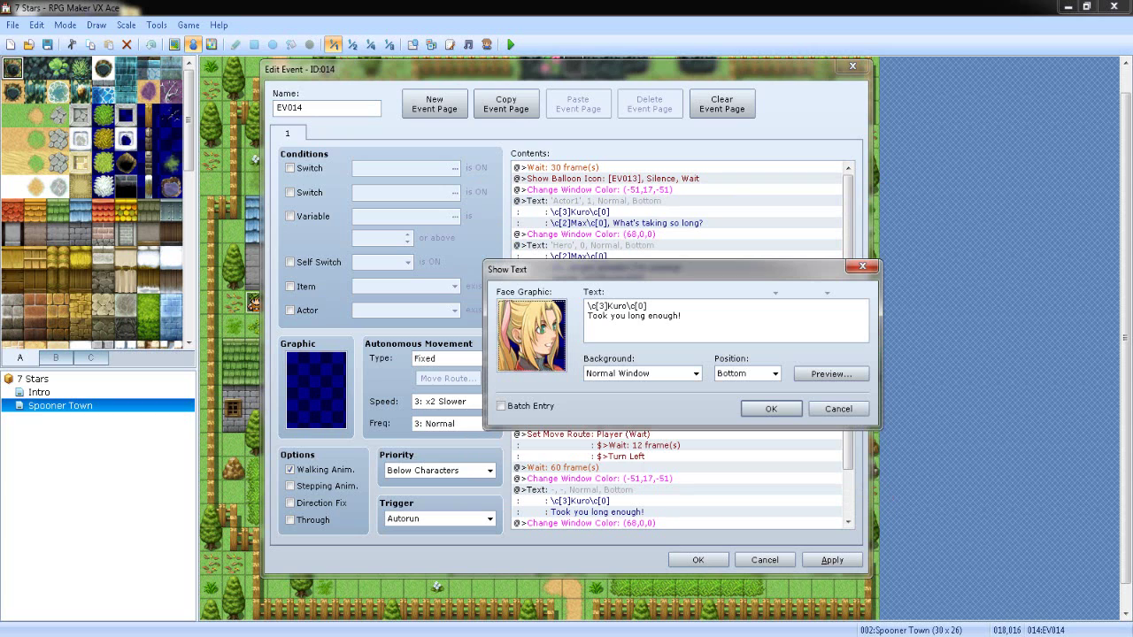
{"action": "left_click", "coordinate": [772, 409]}
Step: Preview Max's last message and rewrap it so the second line reads "got plenty of time!", then accept it
{"action": "scroll", "coordinate": [708, 416], "scroll_direction": "down", "scroll_amount": 2}
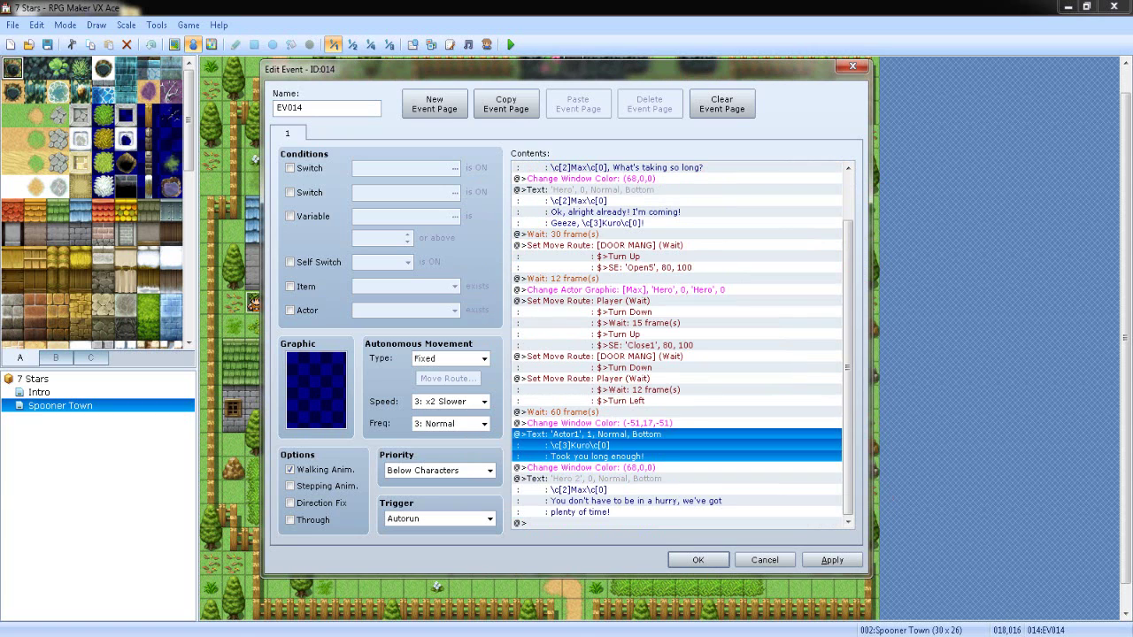
{"action": "double_click", "coordinate": [637, 496]}
{"action": "left_click", "coordinate": [827, 374]}
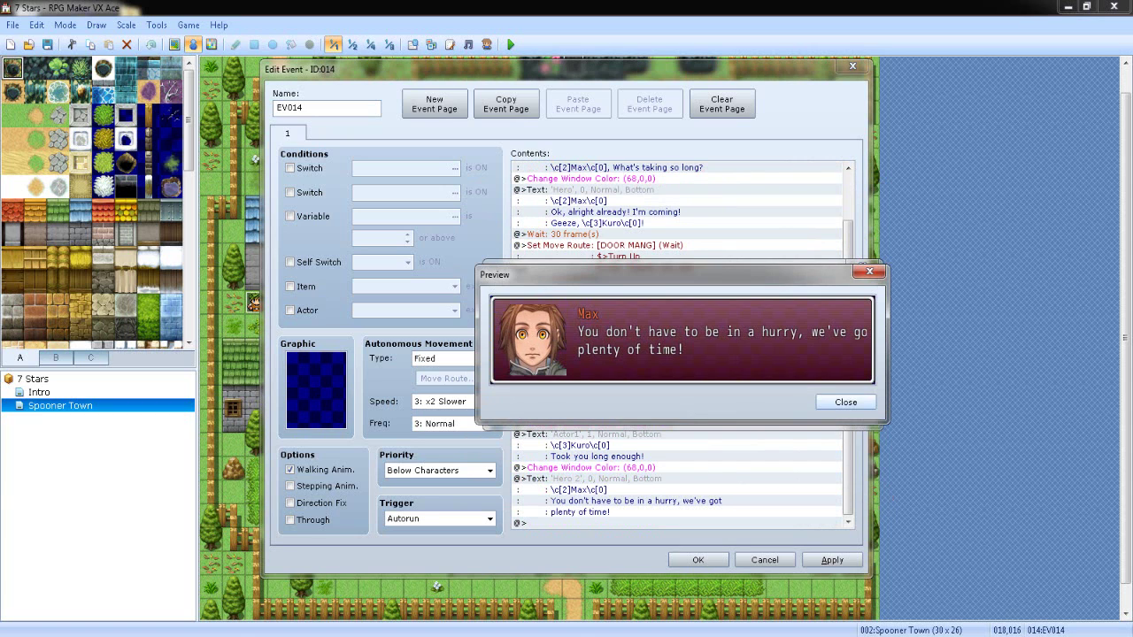
{"action": "key", "text": "Return"}
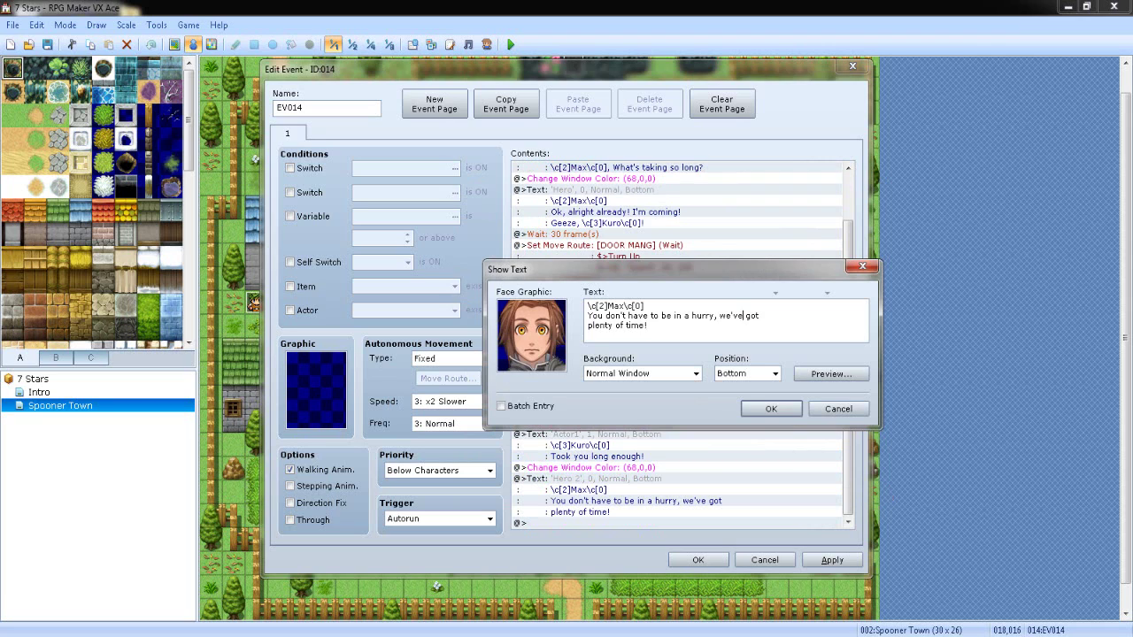
{"action": "key", "text": "Return"}
{"action": "key", "text": "Delete"}
{"action": "left_click", "coordinate": [831, 374]}
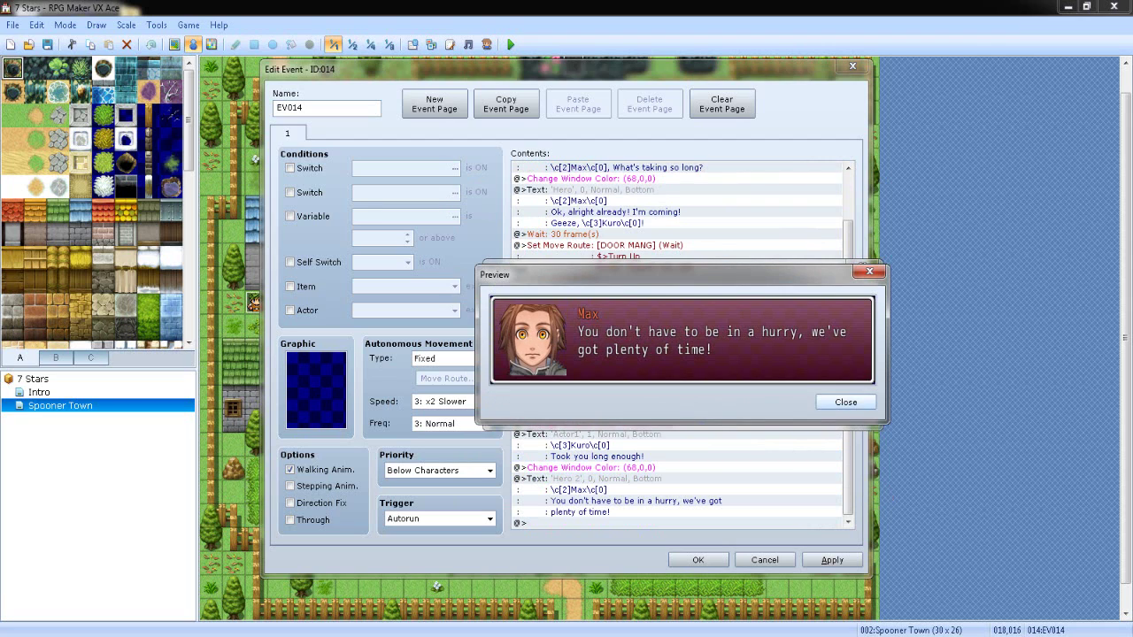
{"action": "left_click", "coordinate": [846, 402]}
{"action": "left_click", "coordinate": [771, 408]}
Step: Preview Max's "Ok, alright already! I'm coming!" message to check that its text fits beside the face
{"action": "left_click", "coordinate": [708, 312]}
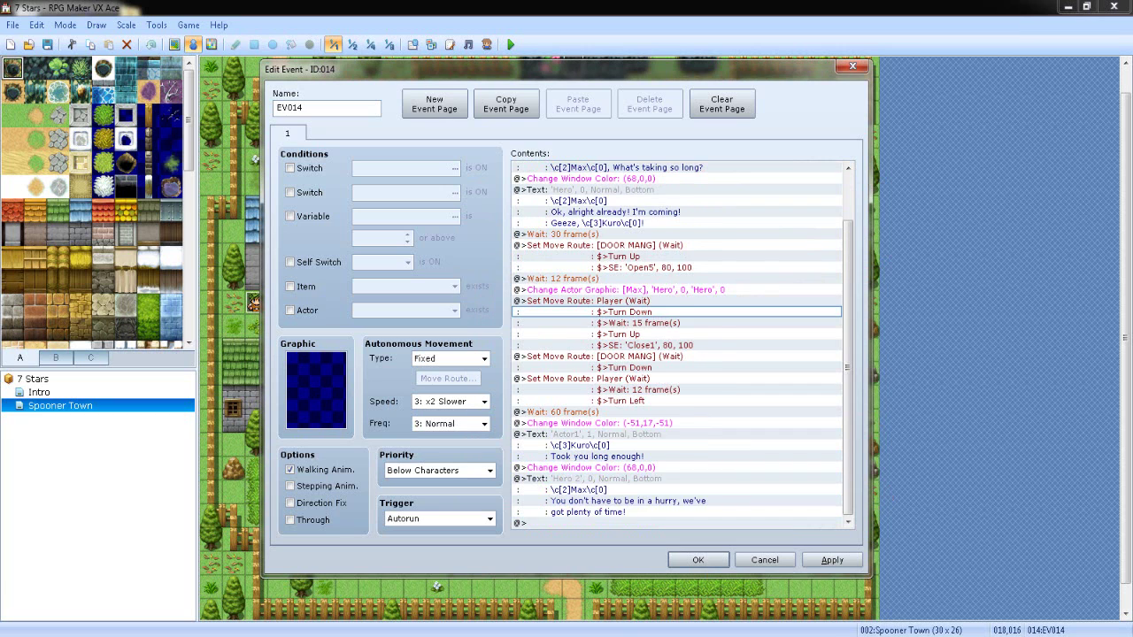
{"action": "scroll", "coordinate": [708, 312], "scroll_direction": "up", "scroll_amount": 2}
{"action": "double_click", "coordinate": [637, 268]}
{"action": "left_click", "coordinate": [828, 375]}
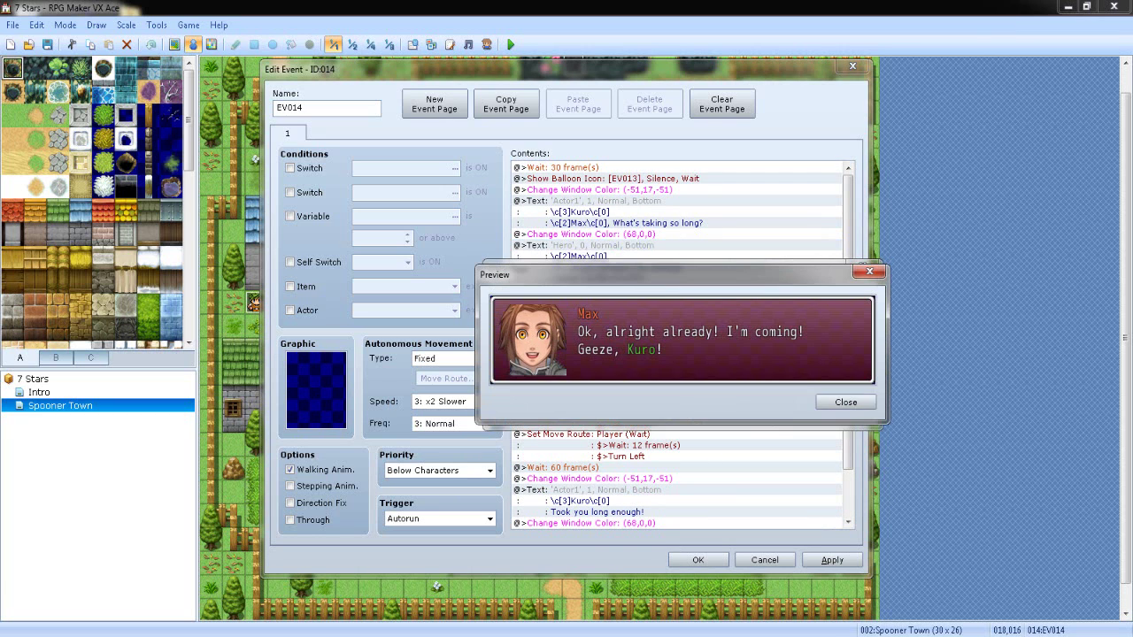
{"action": "left_click", "coordinate": [847, 402]}
{"action": "left_click", "coordinate": [771, 408]}
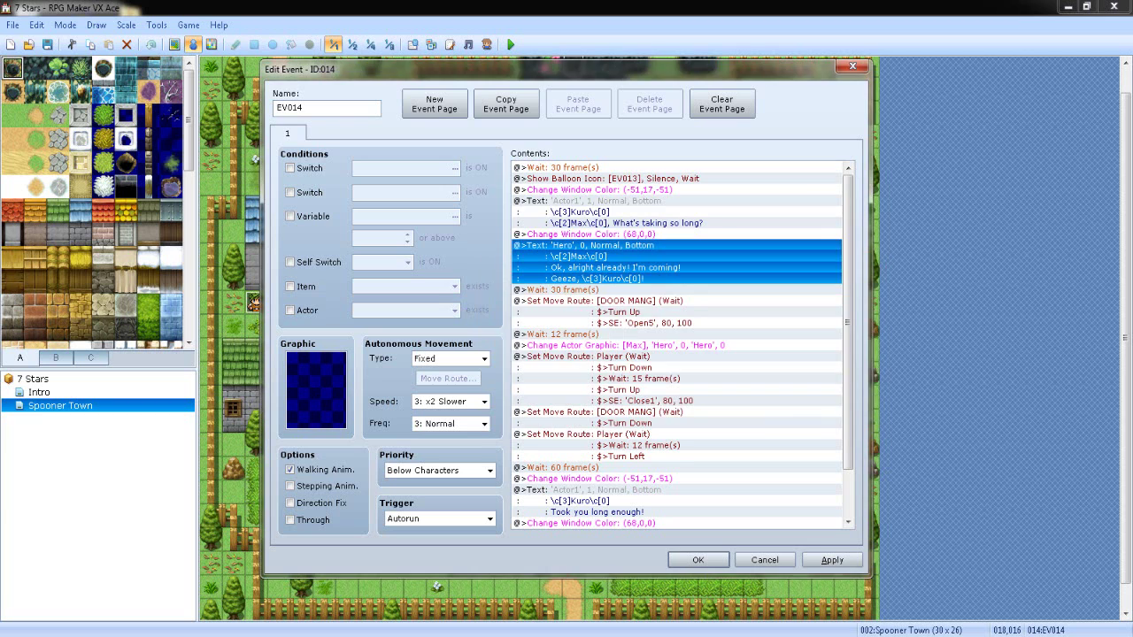
Step: Preview both of Kuro's messages to check how their text sits beside the face
{"action": "double_click", "coordinate": [638, 213]}
{"action": "key", "text": "alt+p"}
{"action": "key", "text": "Escape"}
{"action": "key", "text": "Return"}
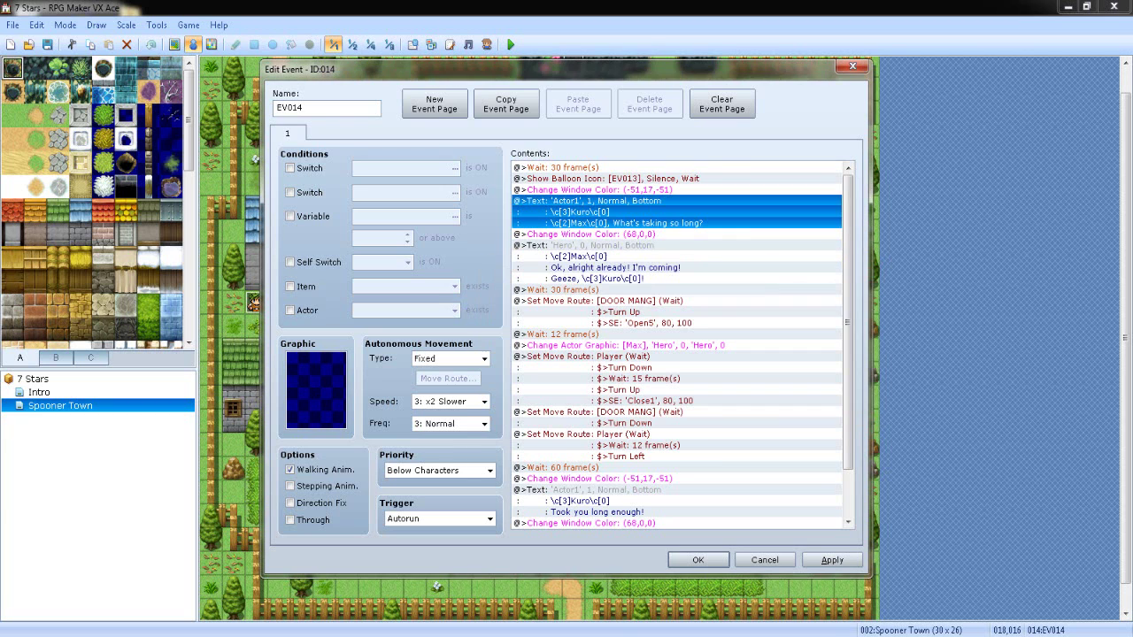
{"action": "double_click", "coordinate": [638, 501]}
{"action": "left_click", "coordinate": [830, 374]}
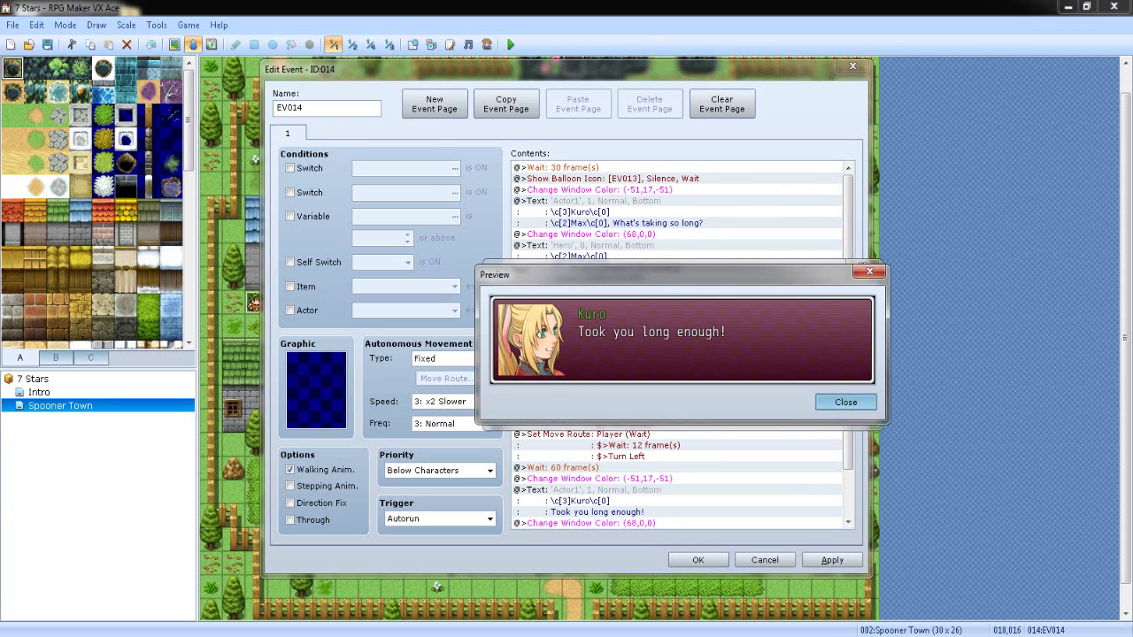
{"action": "left_click", "coordinate": [846, 402]}
{"action": "left_click", "coordinate": [771, 408]}
Step: Apply the dialogue changes to the intro event and close its editor
{"action": "left_click", "coordinate": [831, 560]}
{"action": "left_click", "coordinate": [690, 501]}
{"action": "scroll", "coordinate": [691, 501], "scroll_direction": "down", "scroll_amount": 2}
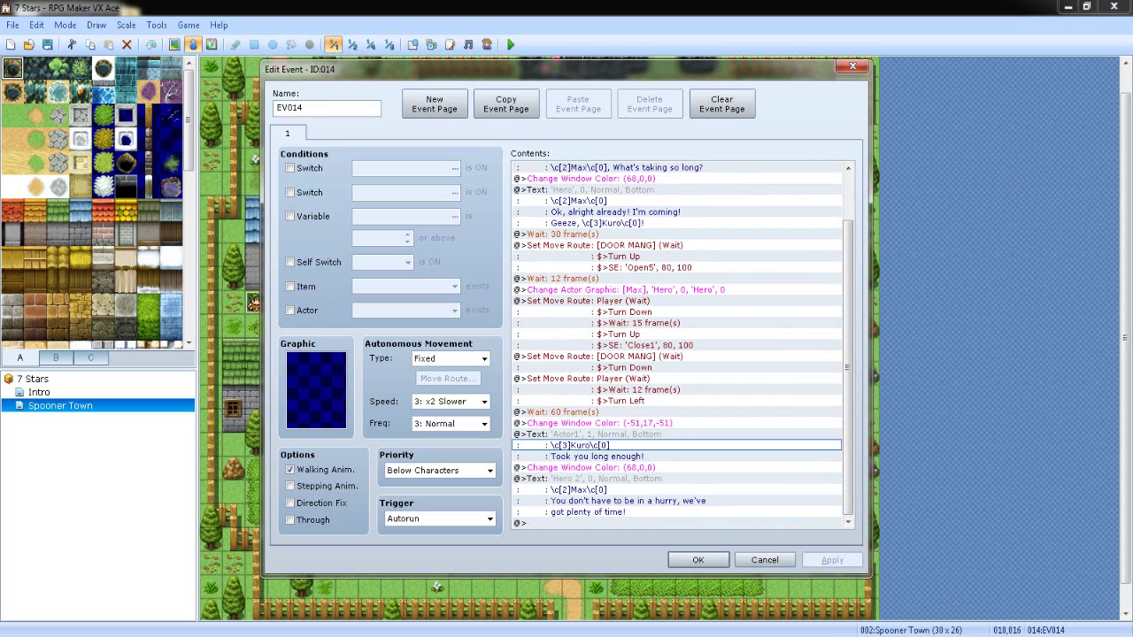
{"action": "left_click", "coordinate": [699, 560]}
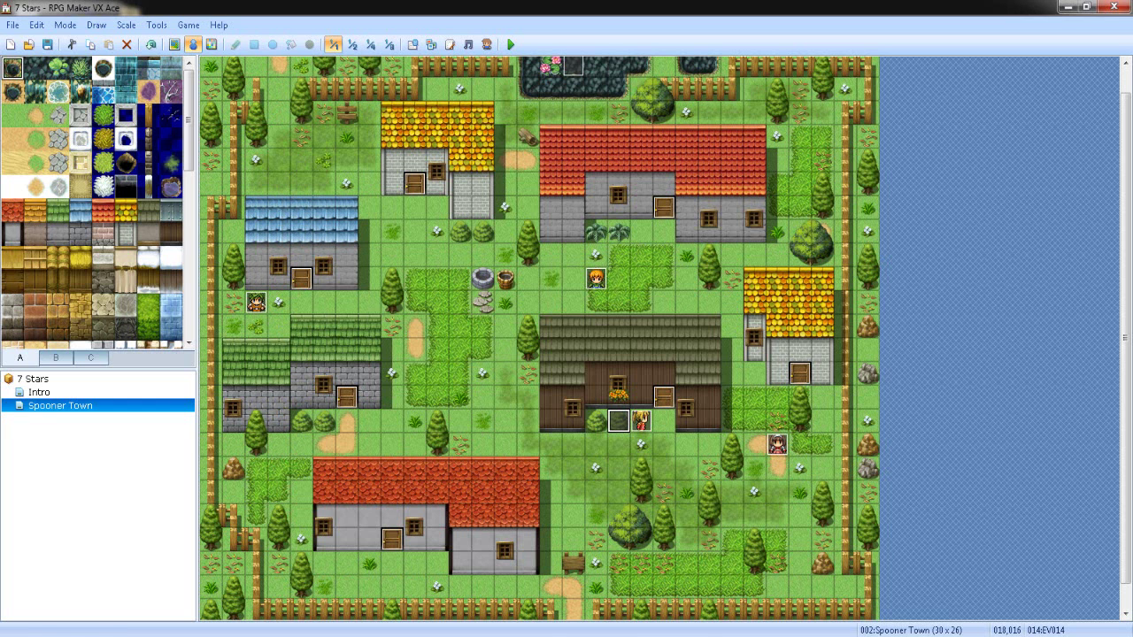
Step: Playtest the intro from a new game, advance through the whole Kuro and Max conversation, and close the game
{"action": "left_click", "coordinate": [510, 44]}
{"action": "left_click", "coordinate": [577, 359]}
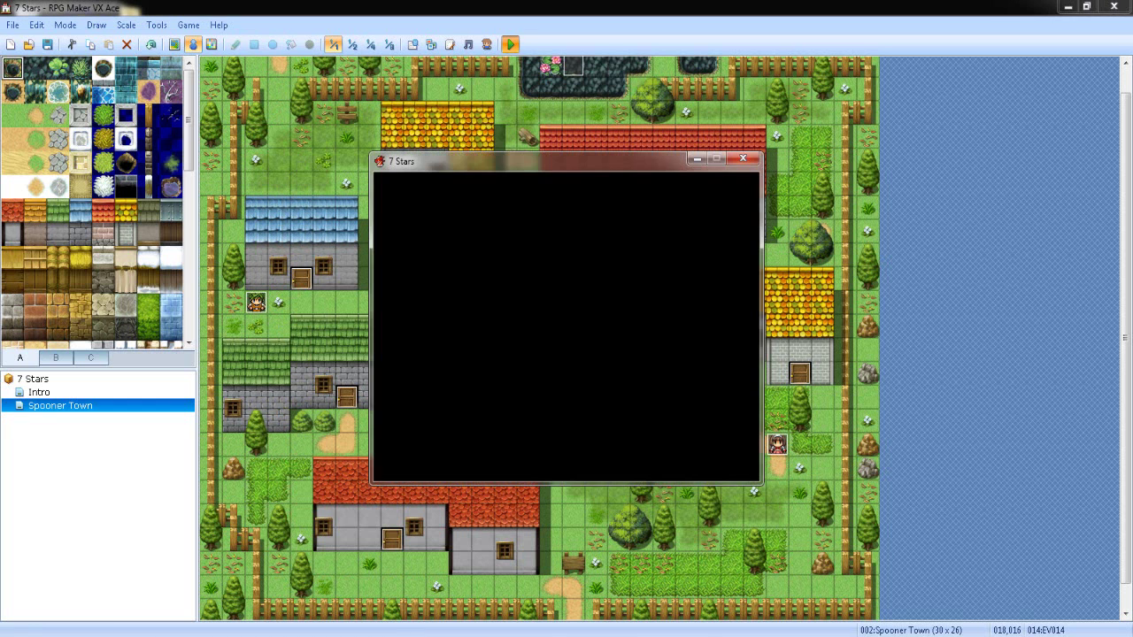
{"action": "key", "text": "Up"}
{"action": "key", "text": "Return"}
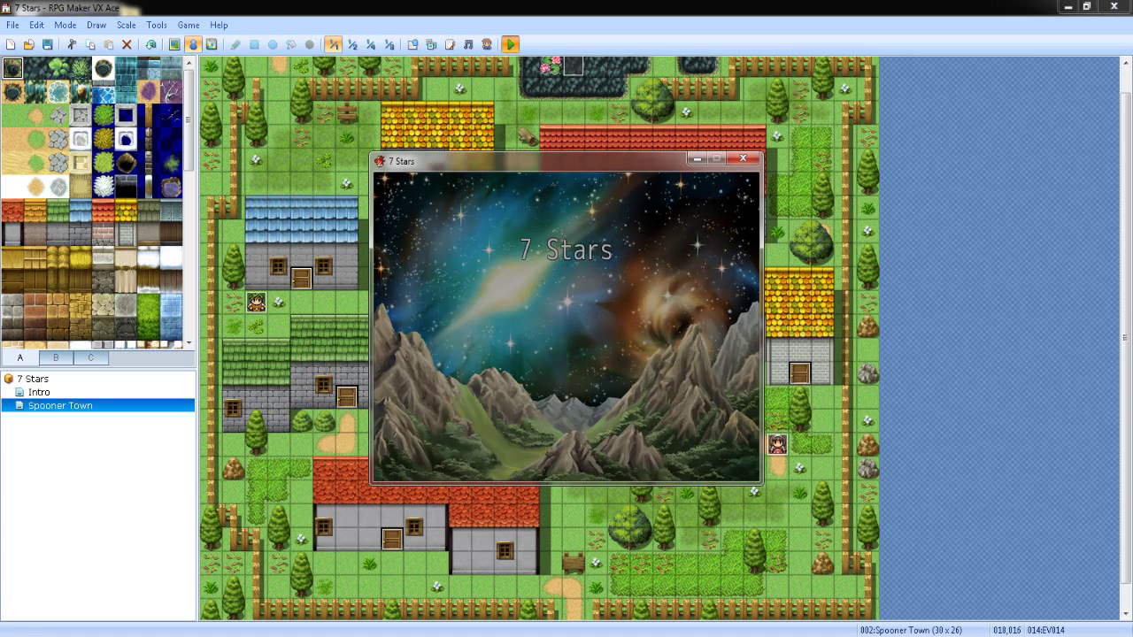
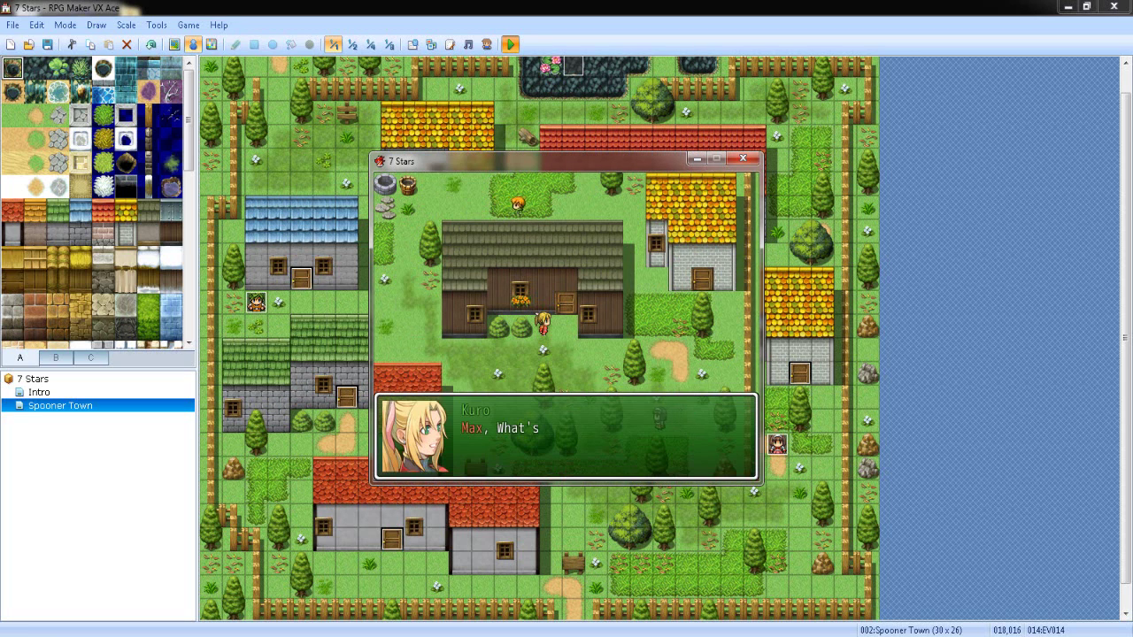
{"action": "key", "text": "Return"}
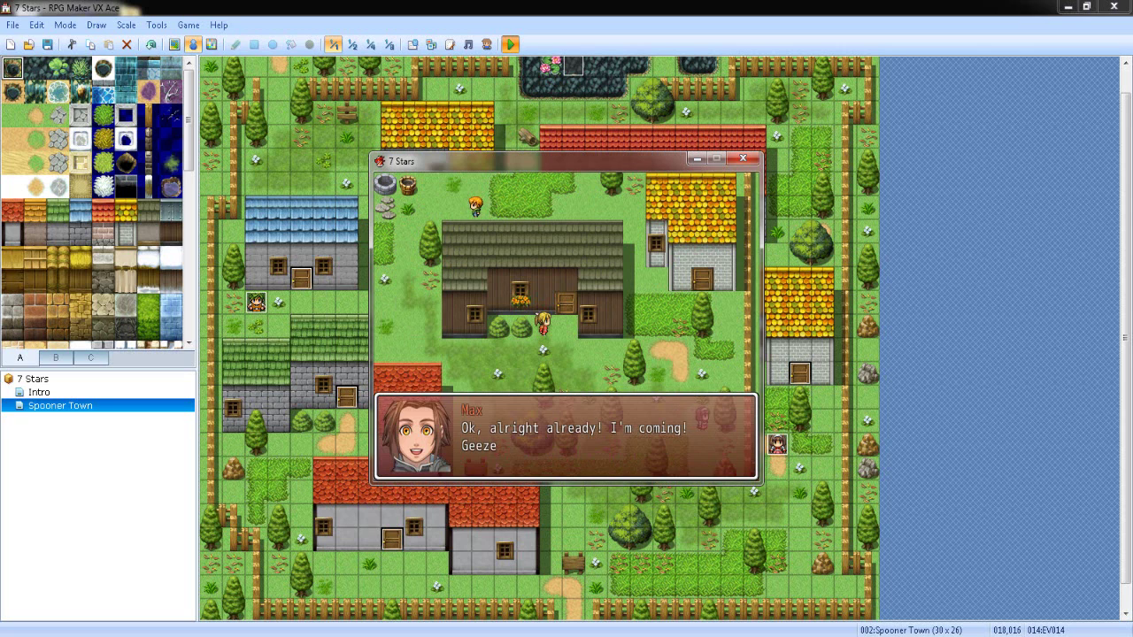
{"action": "key", "text": "Return"}
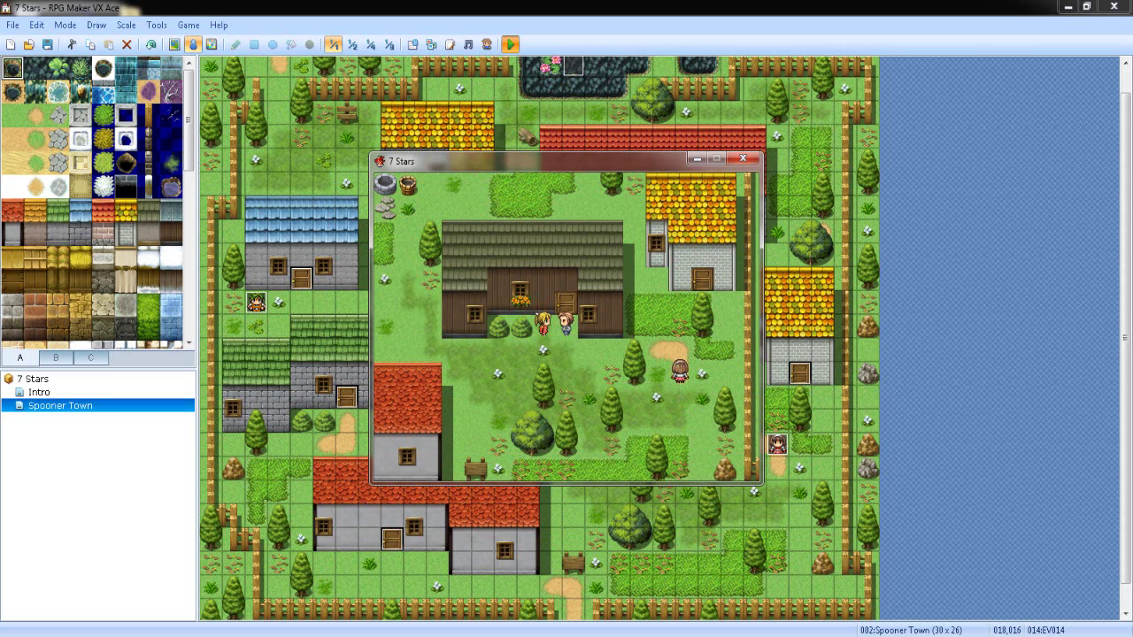
{"action": "key", "text": "Return"}
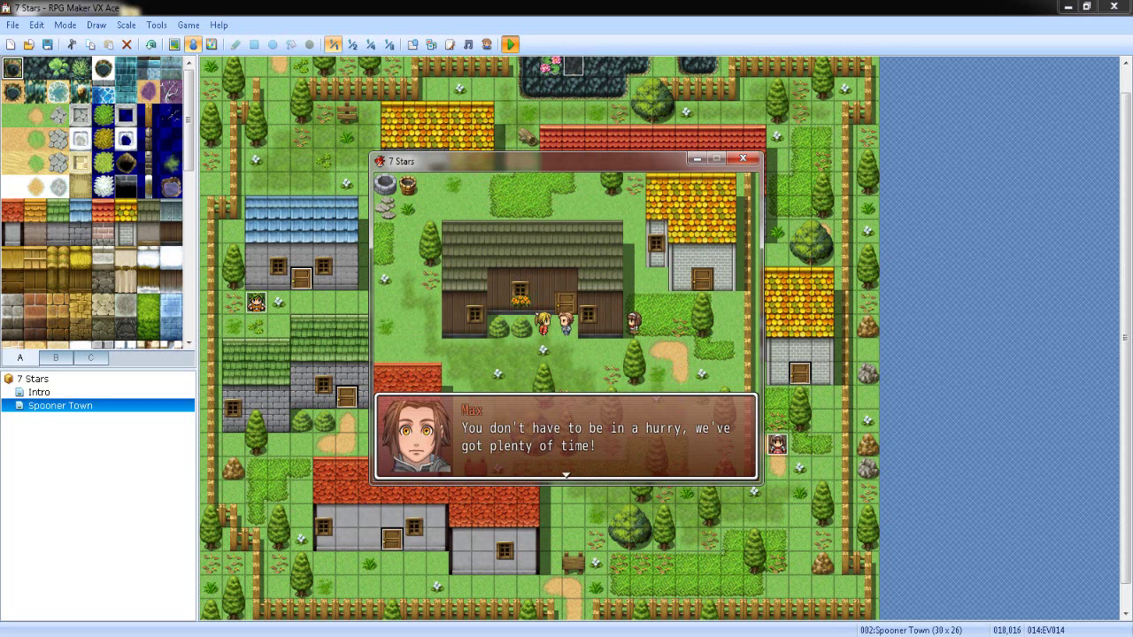
{"action": "key", "text": "Return"}
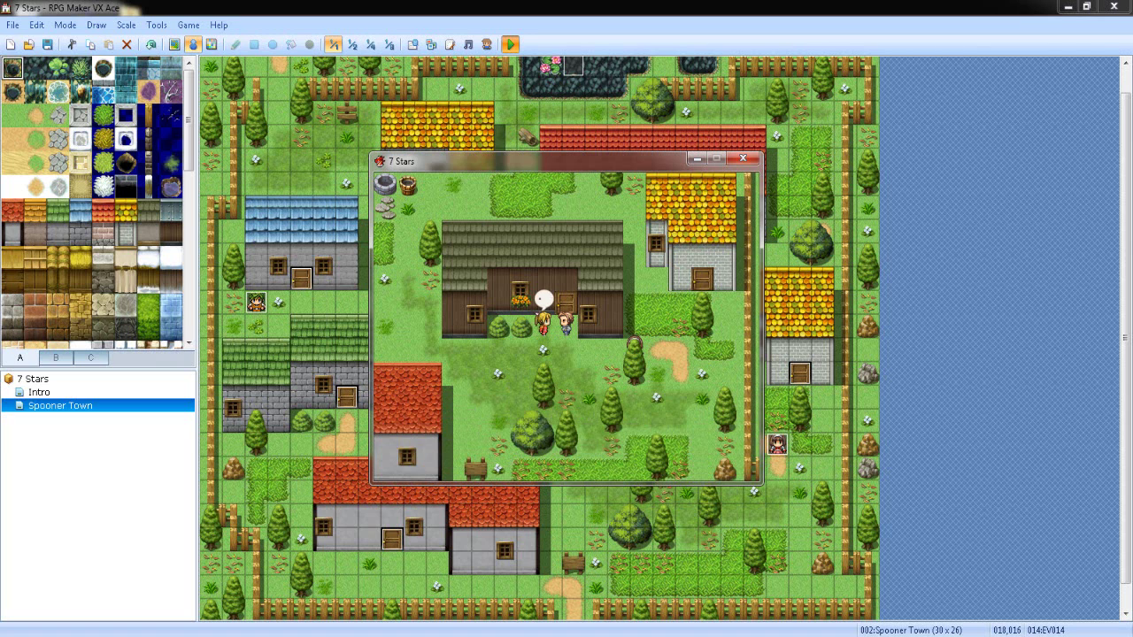
{"action": "key", "text": "alt+F4"}
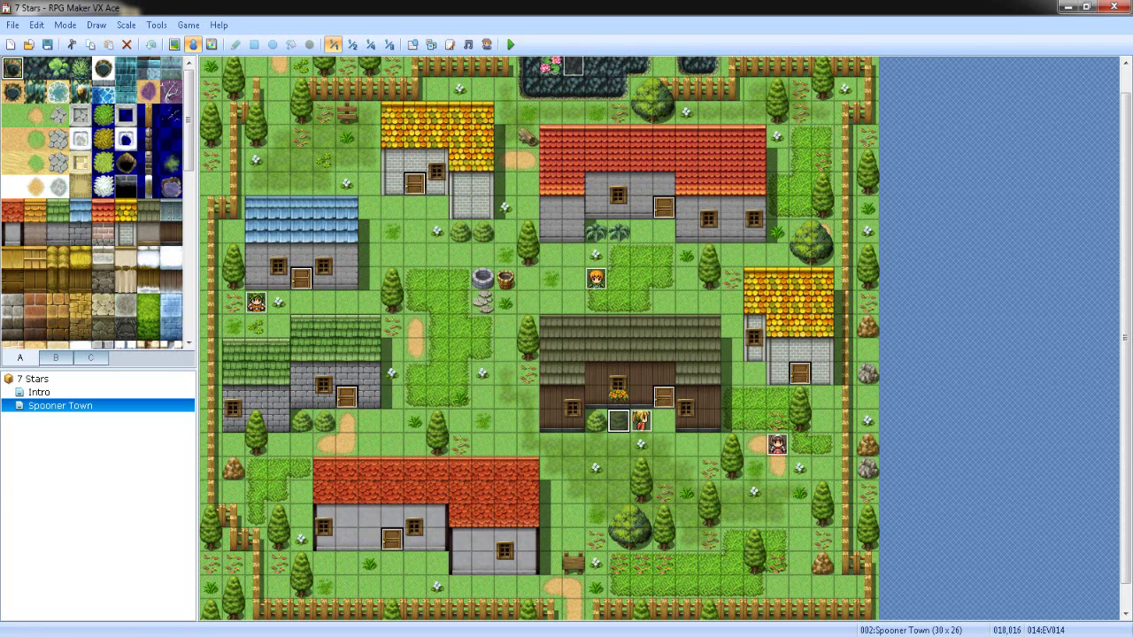
Step: Reopen the intro event and duplicate Kuro's "Took you long enough!" message with its window color command at the end of the contents
{"action": "key", "text": "Return"}
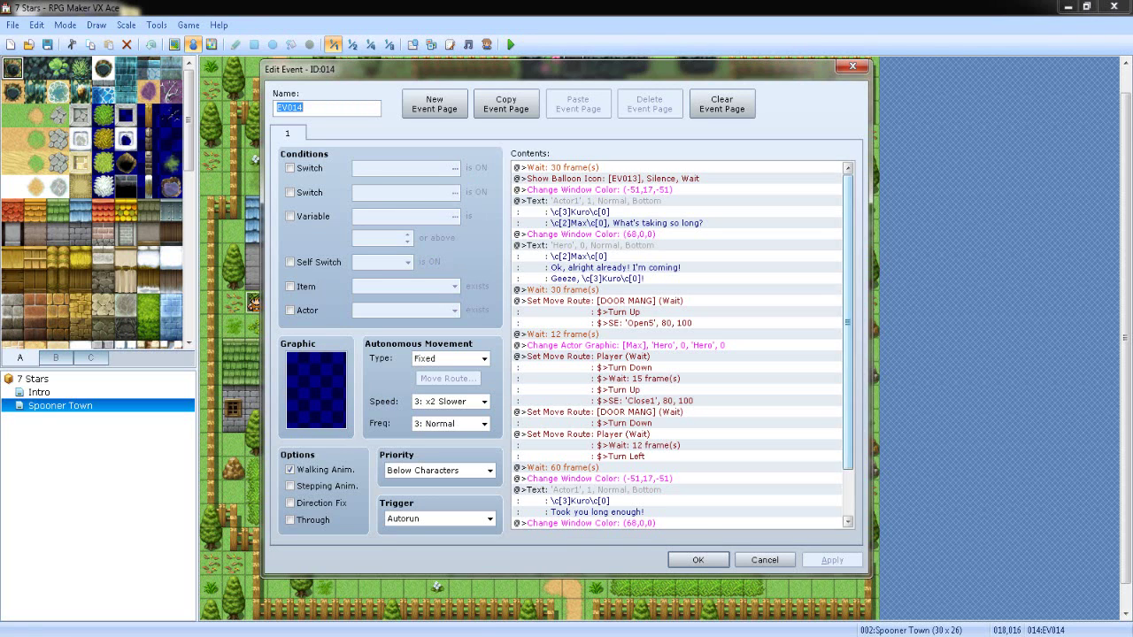
{"action": "left_click_drag", "start_coordinate": [849, 322], "coordinate": [848, 367]}
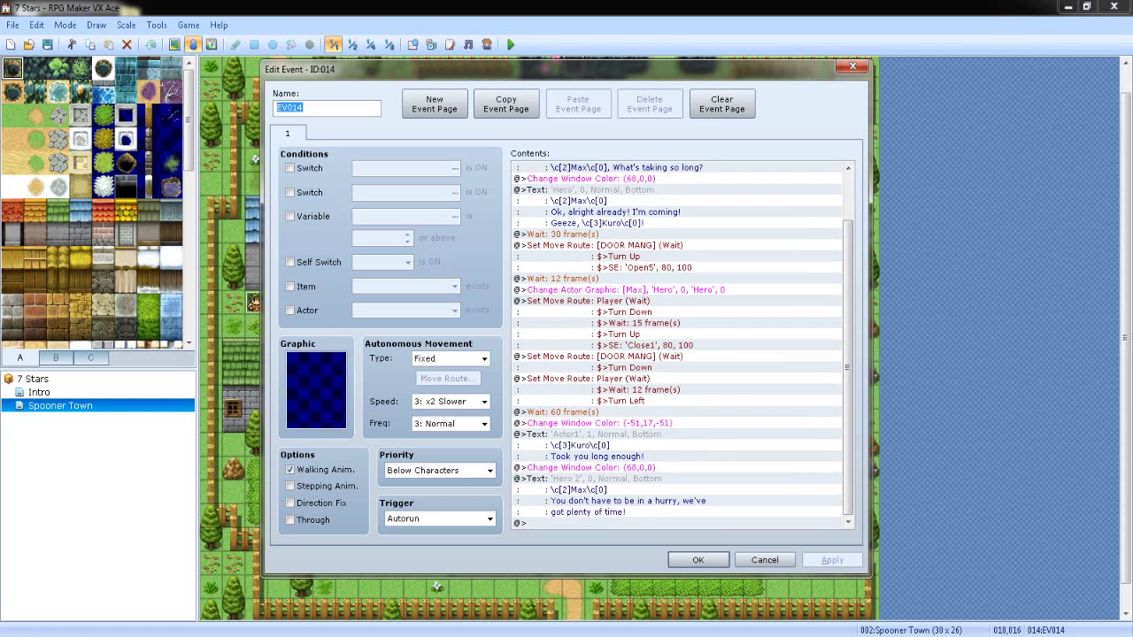
{"action": "left_click", "coordinate": [566, 467]}
{"action": "left_click", "coordinate": [567, 424]}
{"action": "left_click", "coordinate": [566, 446], "text": "shift"}
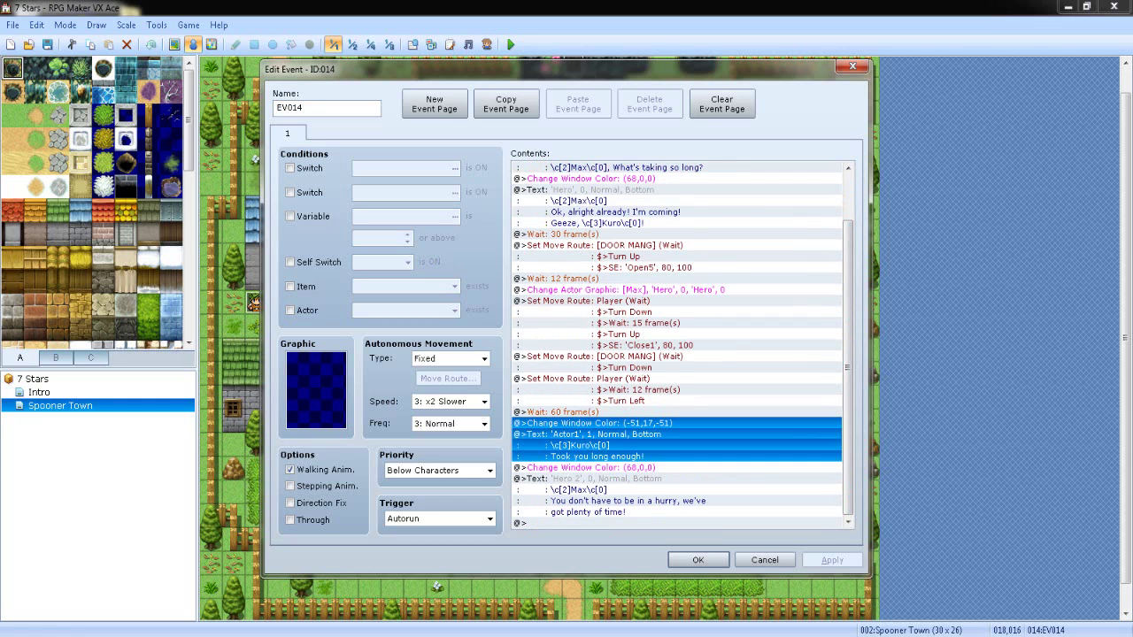
{"action": "key", "text": "ctrl+c"}
{"action": "left_click", "coordinate": [567, 523]}
{"action": "key", "text": "ctrl+v"}
{"action": "double_click", "coordinate": [637, 479]}
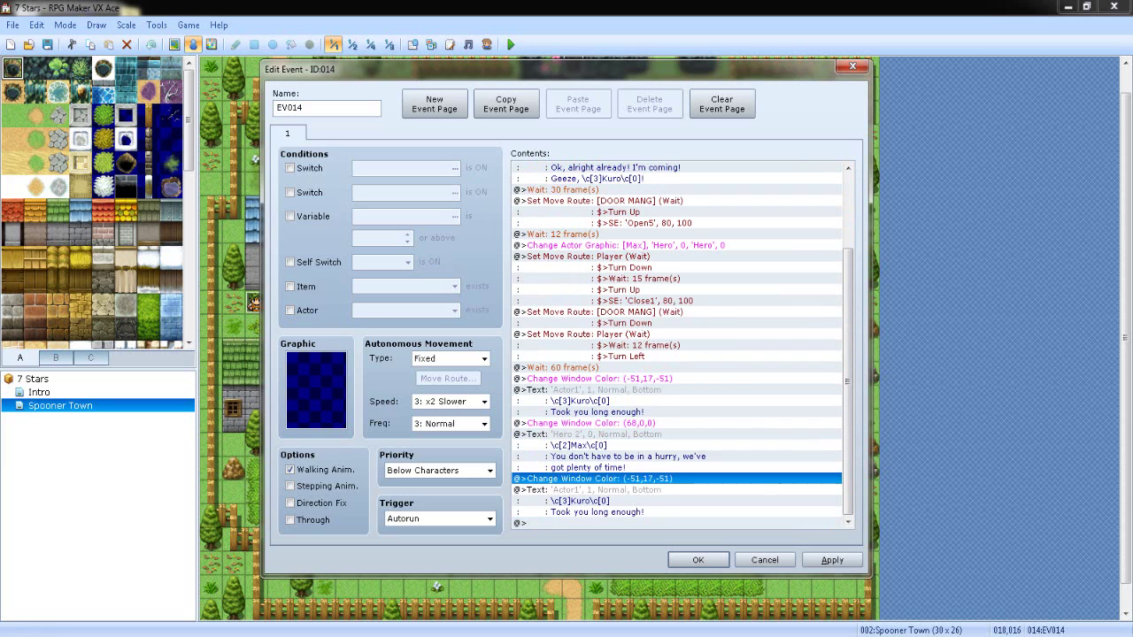
{"action": "left_click", "coordinate": [795, 403]}
Step: Rewrite the copied Kuro message as "Actually, we're already late thanks to you sleeping in all the time! You really shouldn't stay up playing games!"
{"action": "double_click", "coordinate": [633, 502]}
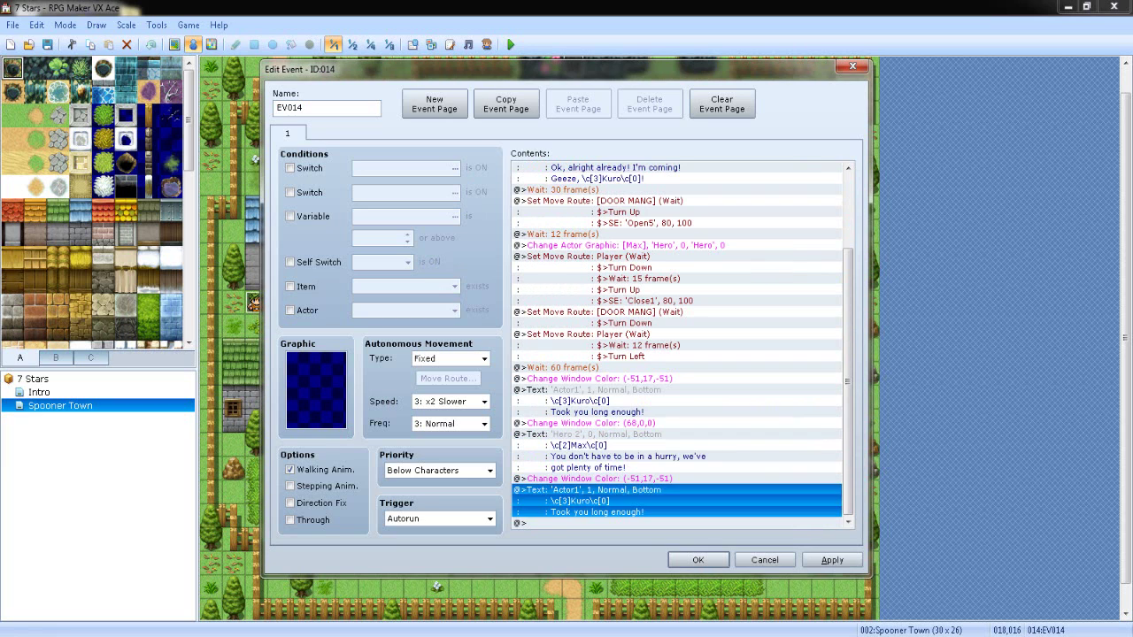
{"action": "left_click_drag", "start_coordinate": [682, 316], "coordinate": [586, 316]}
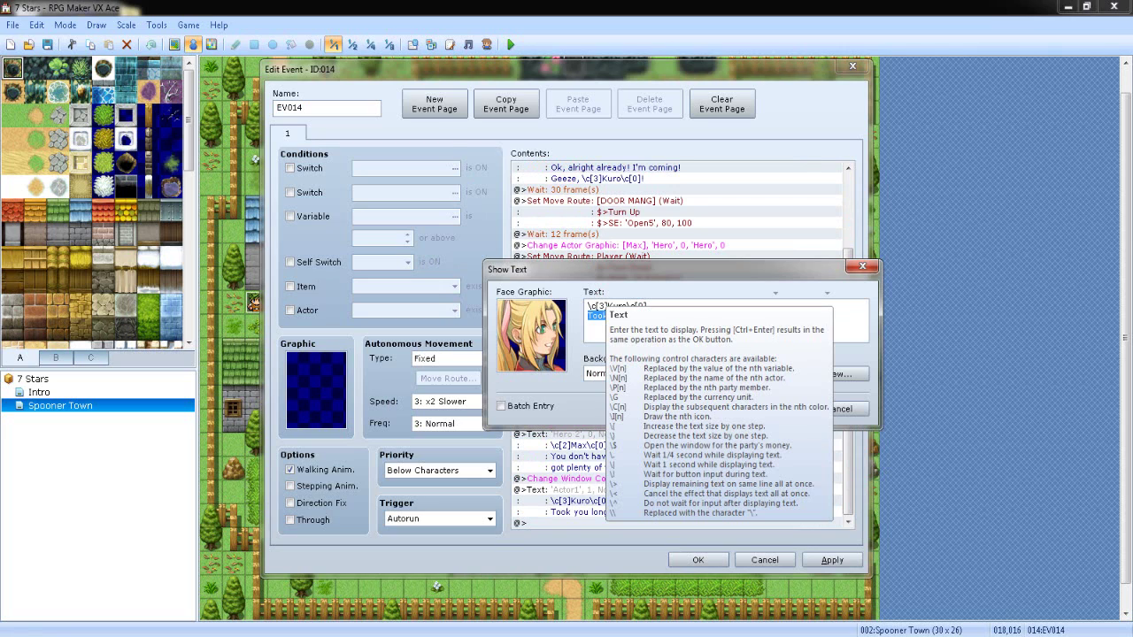
{"action": "type", "text": "Actually, we're alr"}
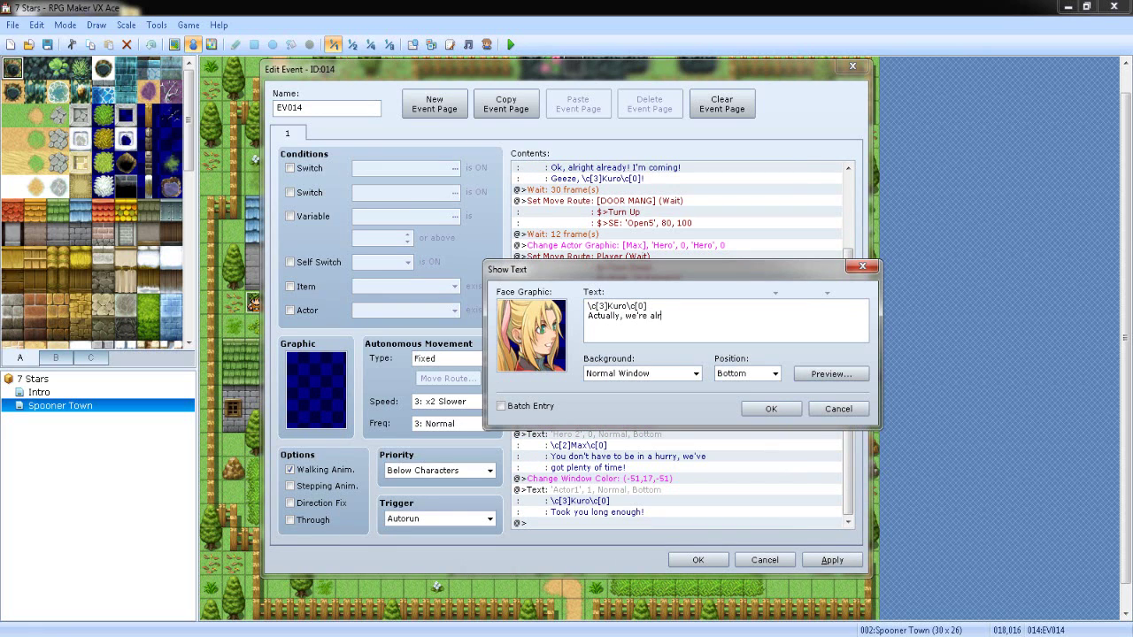
{"action": "type", "text": "eady late thanks to"}
{"action": "key", "text": "Return"}
{"action": "type", "text": "you sleeping in all t"}
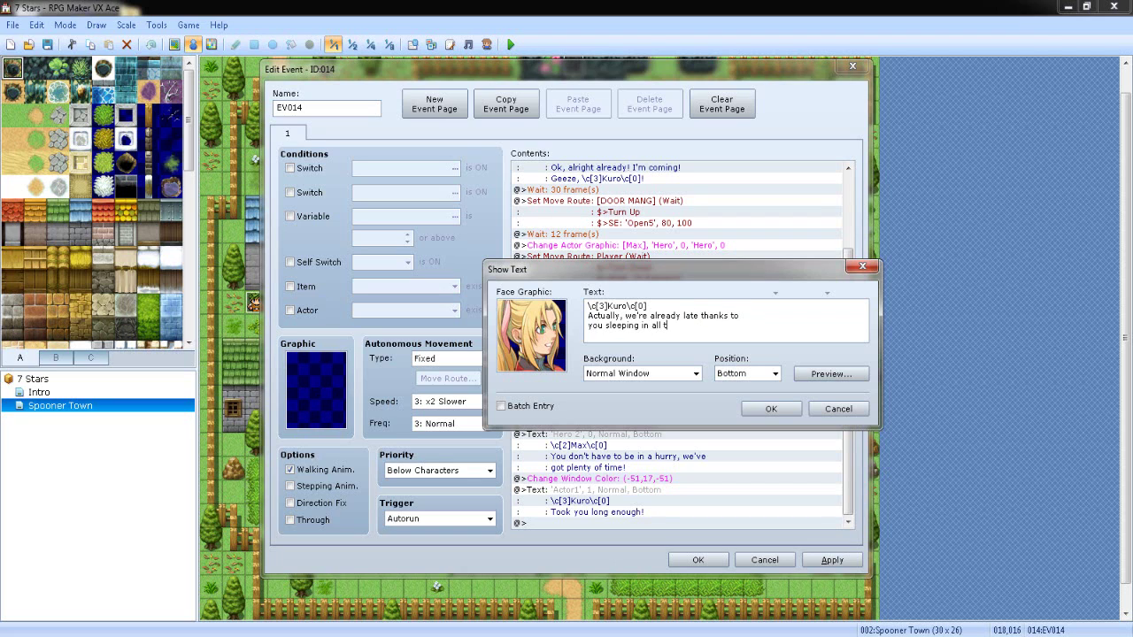
{"action": "type", "text": "he time! You really"}
{"action": "key", "text": "Return"}
{"action": "type", "text": "sho"}
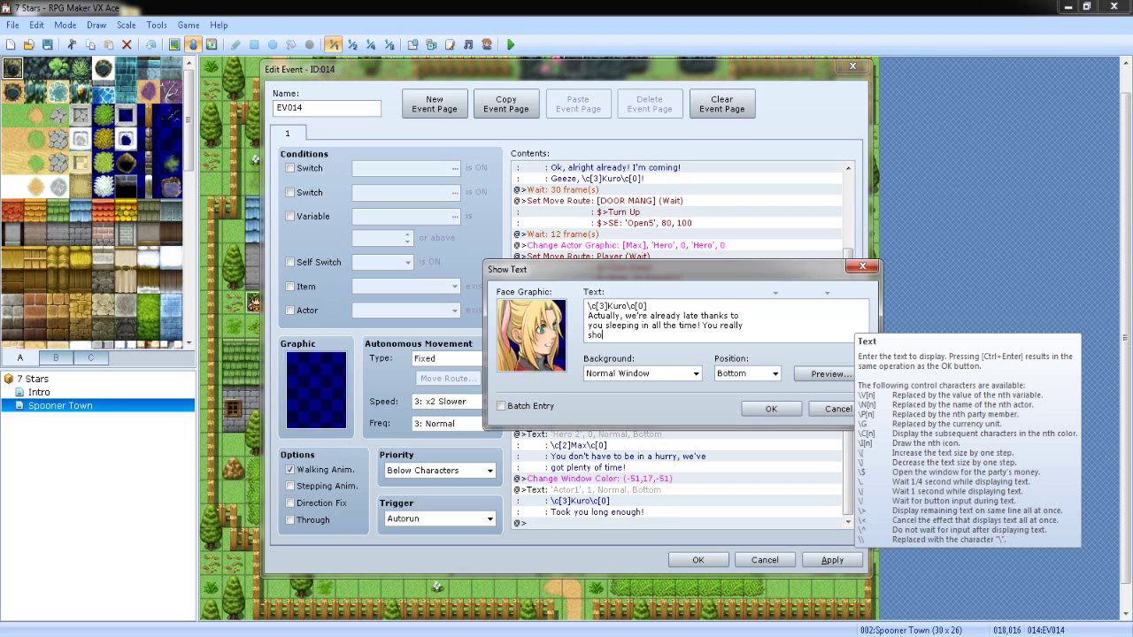
{"action": "type", "text": "uldn't stay up playing games!"}
Step: Preview Kuro's new message to check that it fits beside the face, and accept the text
{"action": "left_click", "coordinate": [830, 374]}
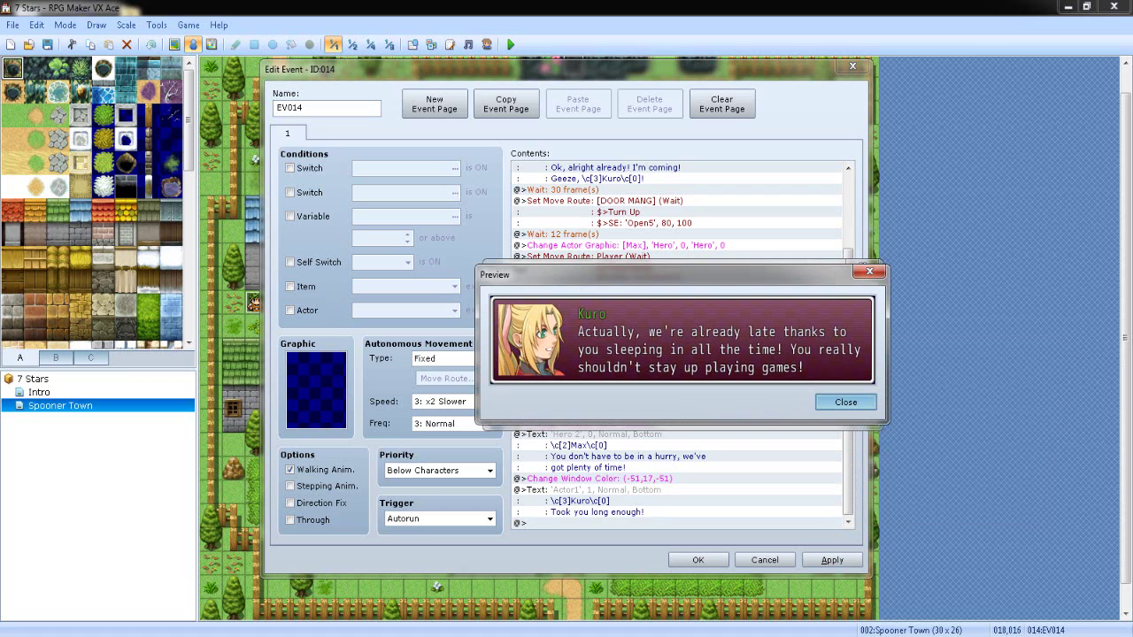
{"action": "left_click", "coordinate": [846, 401]}
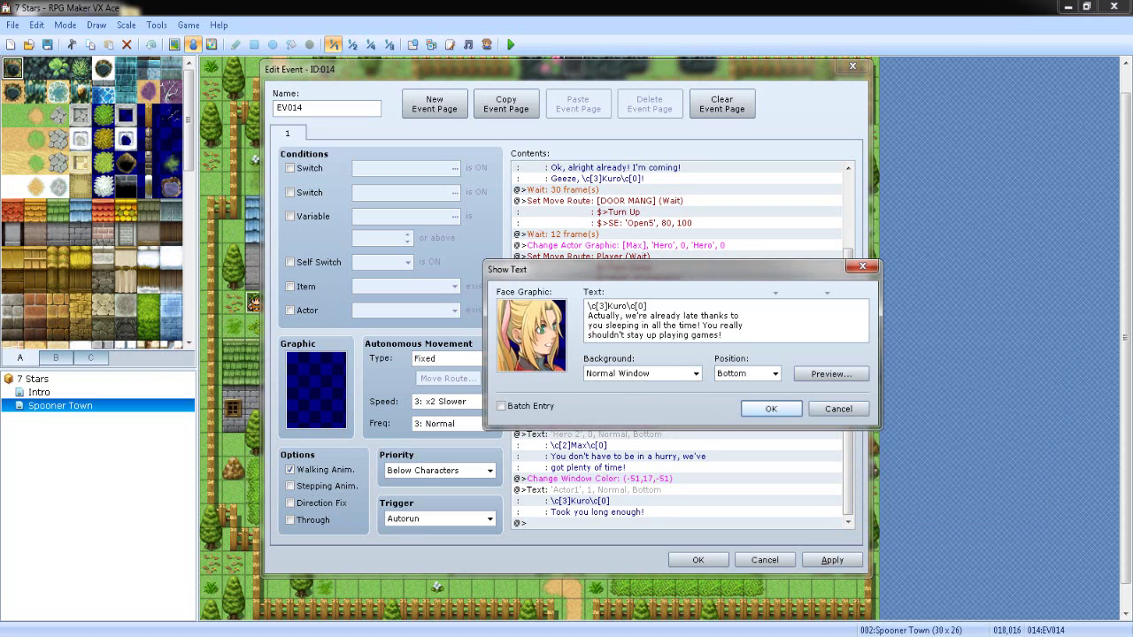
{"action": "left_click", "coordinate": [772, 409]}
{"action": "left_click", "coordinate": [619, 452]}
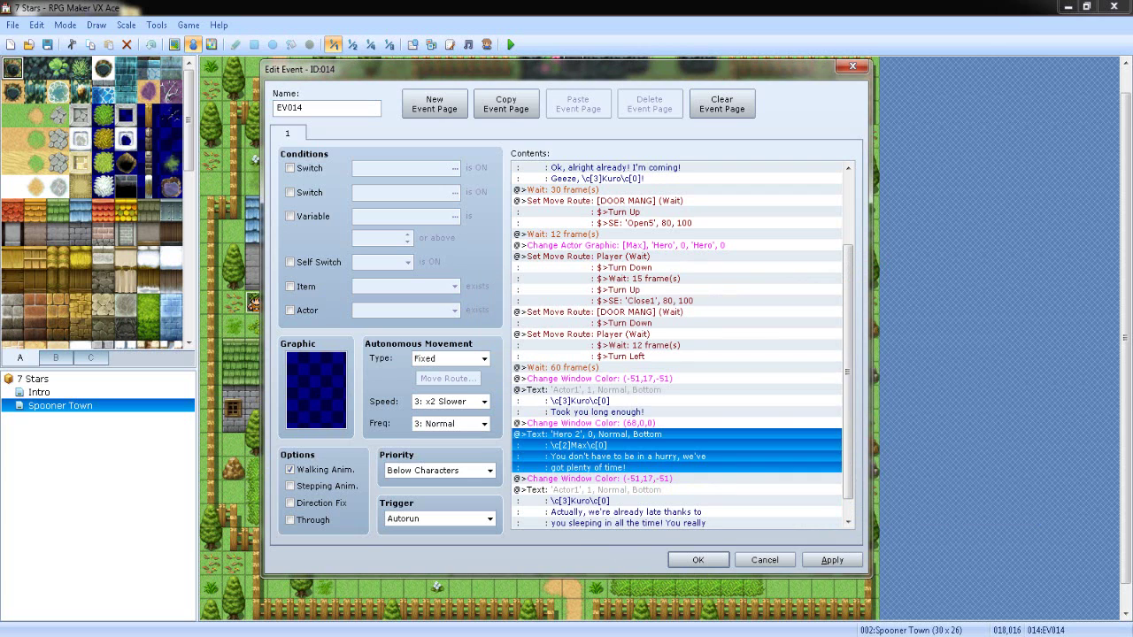
{"action": "left_click_drag", "start_coordinate": [619, 379], "coordinate": [620, 401]}
{"action": "scroll", "coordinate": [676, 380], "scroll_direction": "down", "scroll_amount": 1}
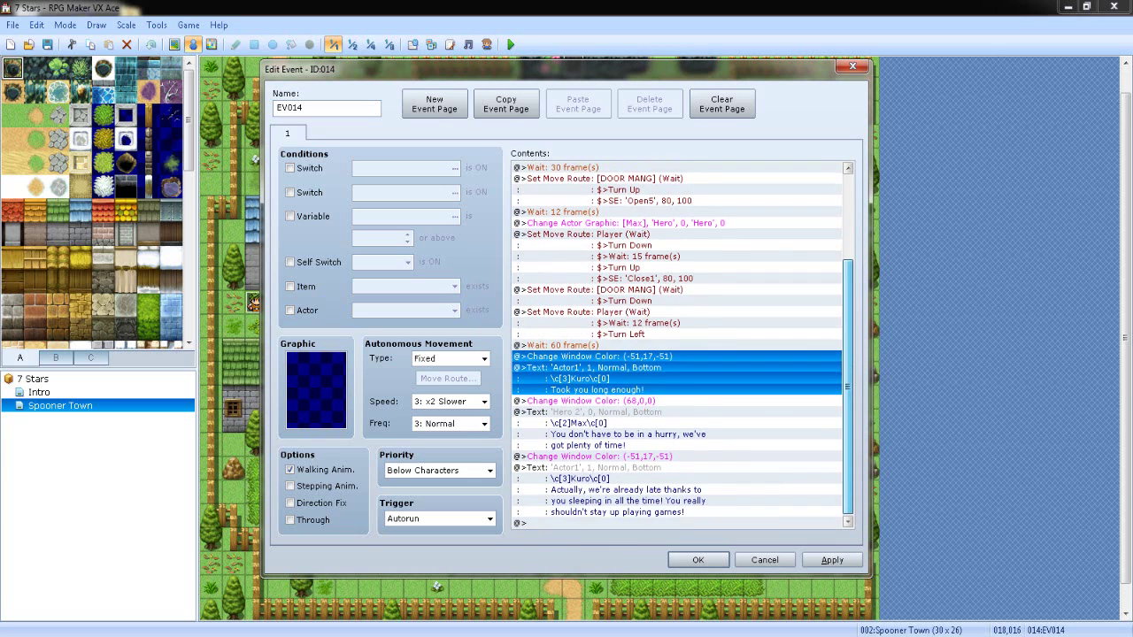
{"action": "left_click", "coordinate": [620, 523]}
{"action": "key", "text": "ctrl+v"}
{"action": "left_click", "coordinate": [619, 502]}
{"action": "double_click", "coordinate": [619, 501]}
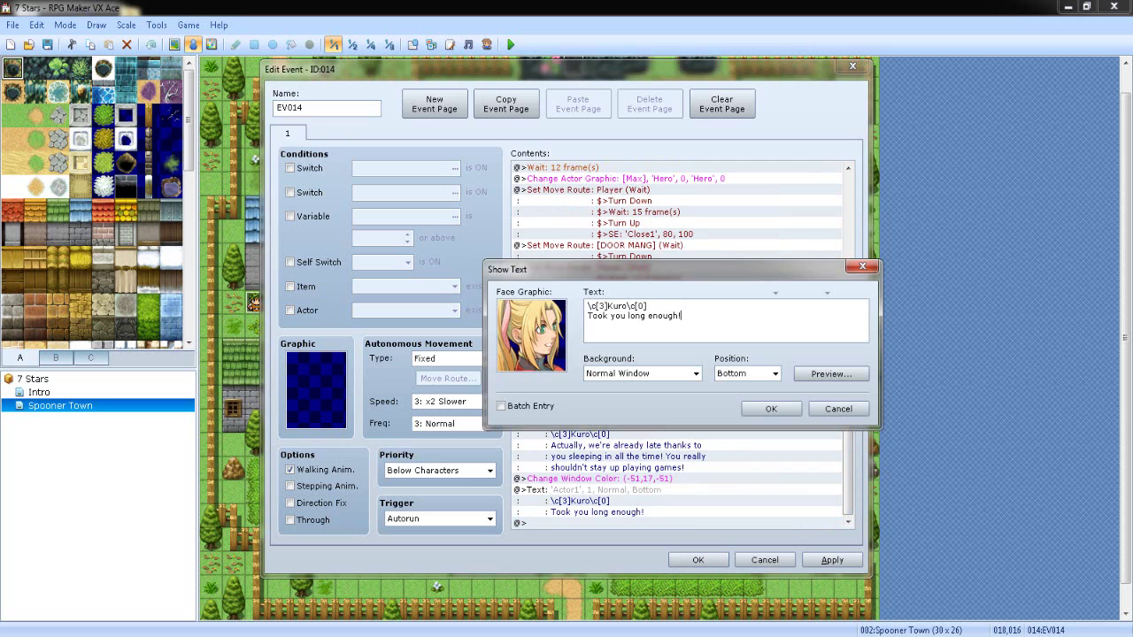
{"action": "left_click", "coordinate": [839, 409]}
{"action": "left_click", "coordinate": [620, 479]}
{"action": "key", "text": "Delete"}
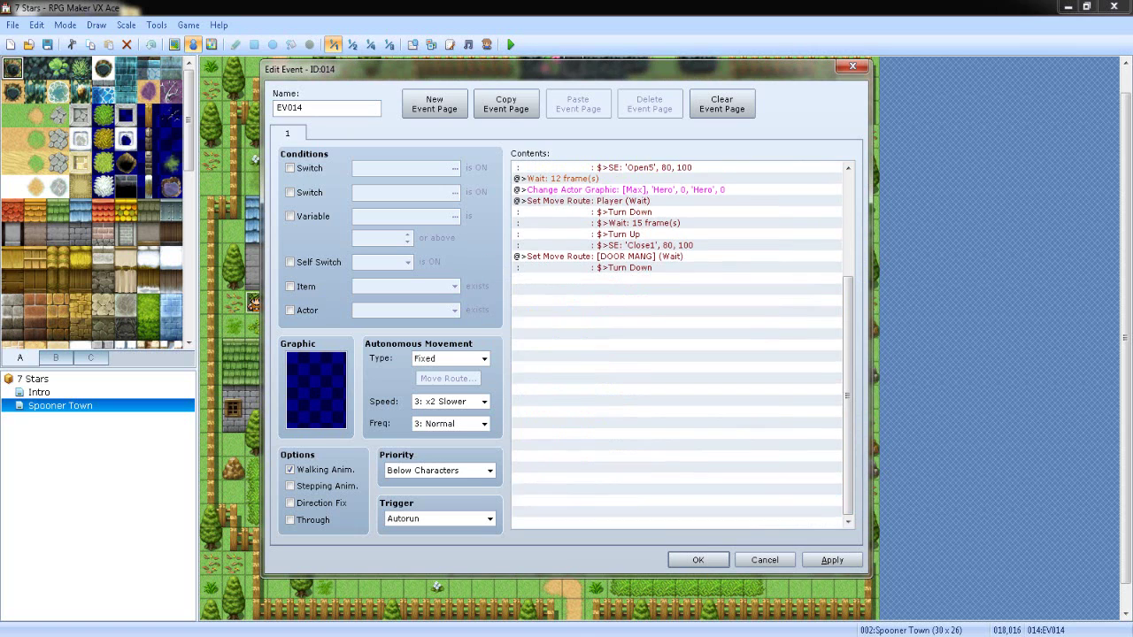
{"action": "key", "text": "Delete"}
Step: Duplicate Max's "You don't have to be in a hurry" message with its window color command at the end of the contents
{"action": "left_click", "coordinate": [619, 401]}
{"action": "left_click", "coordinate": [620, 423]}
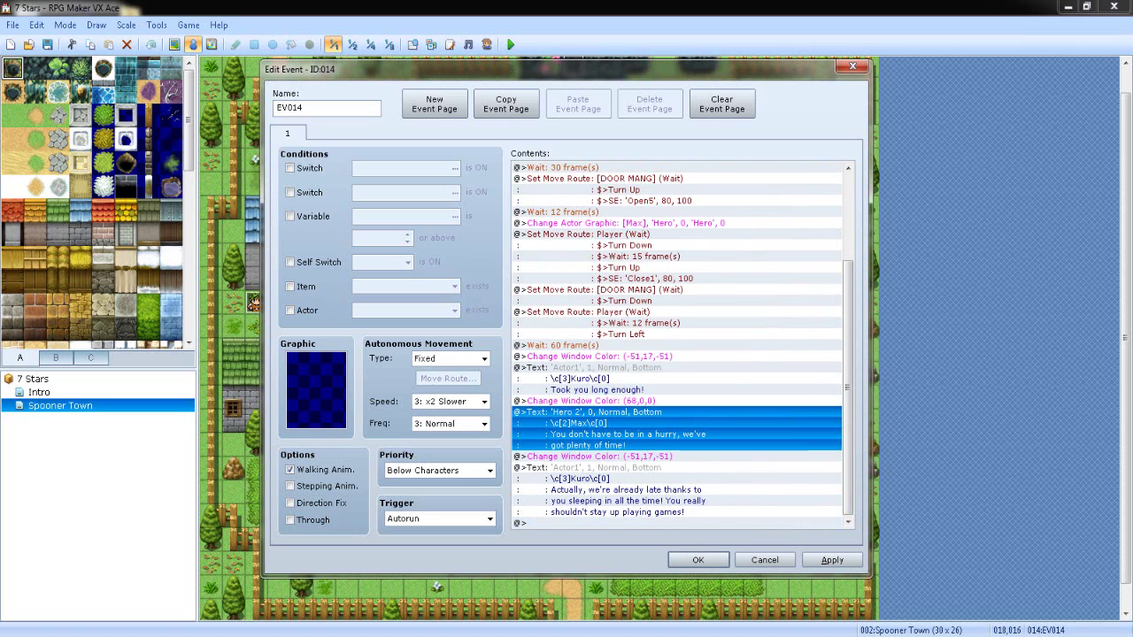
{"action": "left_click", "coordinate": [620, 401]}
{"action": "left_click", "coordinate": [619, 423], "text": "shift"}
{"action": "left_click", "coordinate": [619, 513]}
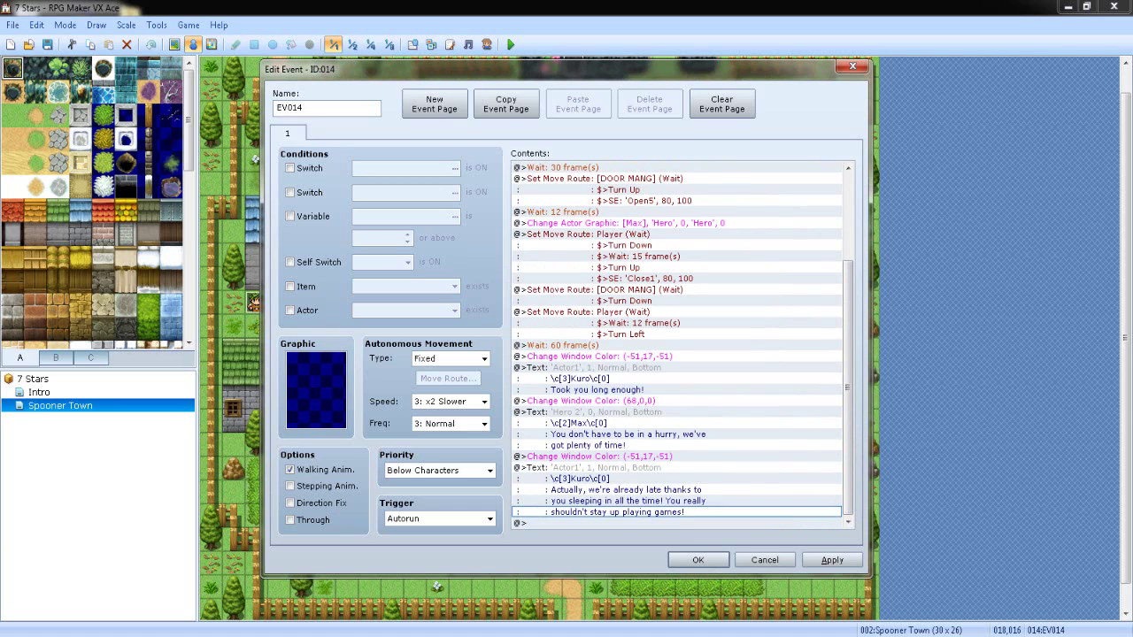
{"action": "left_click", "coordinate": [620, 524]}
{"action": "key", "text": "ctrl+v"}
Step: Change the copied Max message to the Hero 3 face and the line "Oh brother, not this again!"
{"action": "double_click", "coordinate": [619, 489]}
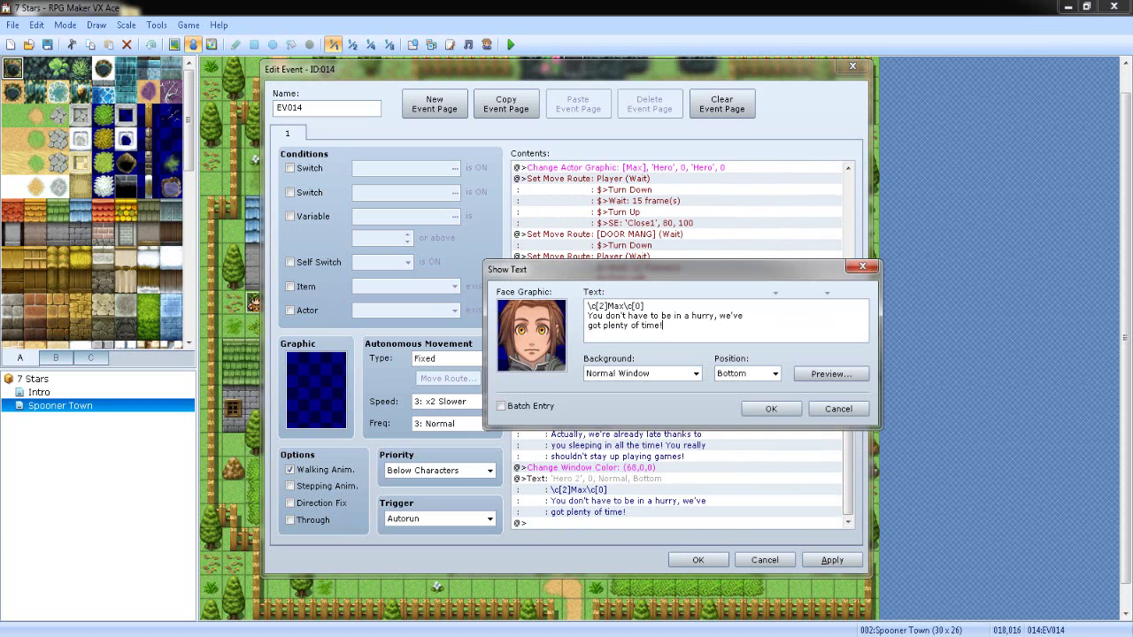
{"action": "left_click_drag", "start_coordinate": [711, 316], "coordinate": [588, 316]}
{"action": "left_click_drag", "start_coordinate": [666, 326], "coordinate": [588, 316]}
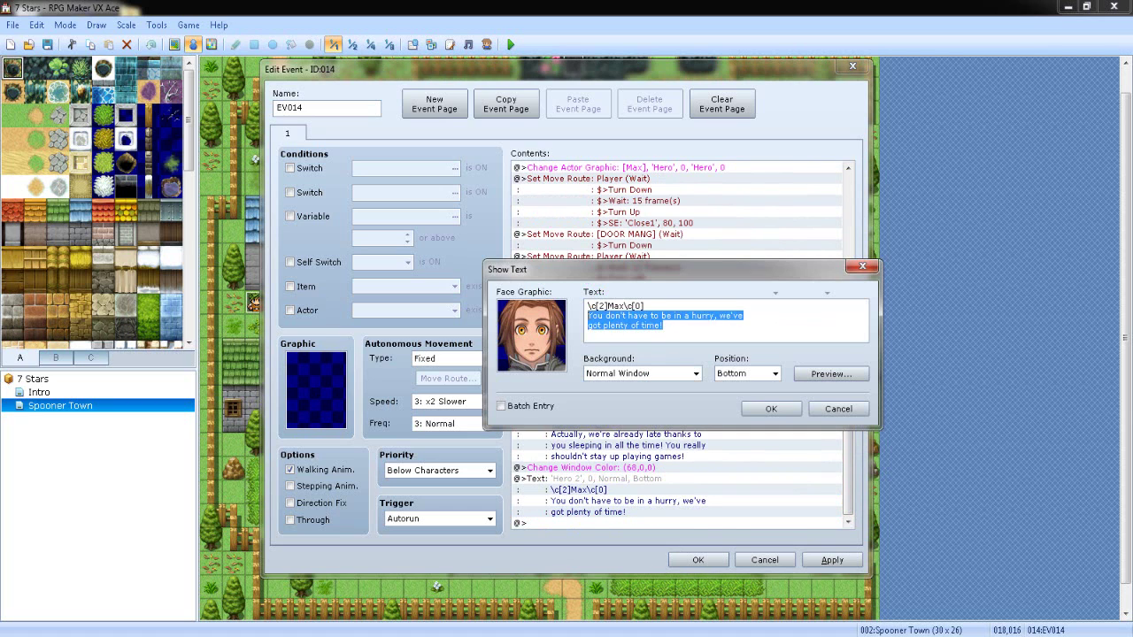
{"action": "key", "text": "BackSpace"}
{"action": "double_click", "coordinate": [531, 336]}
{"action": "left_click", "coordinate": [495, 250]}
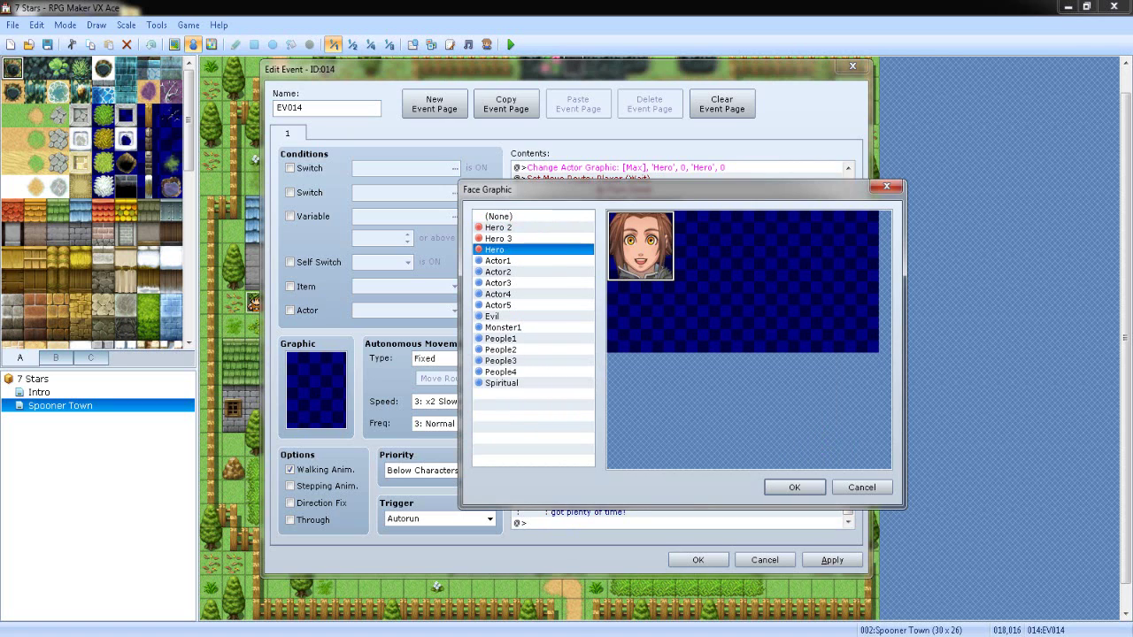
{"action": "left_click", "coordinate": [499, 239]}
{"action": "key", "text": "Return"}
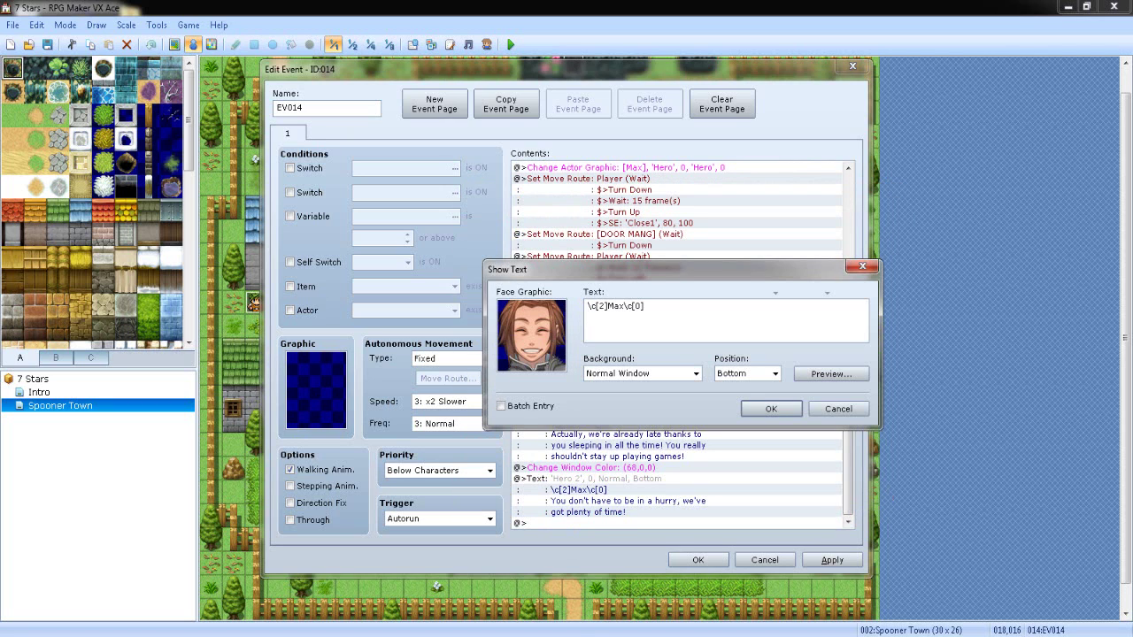
{"action": "type", "text": "Oh brother, not this again!"}
{"action": "left_click", "coordinate": [771, 409]}
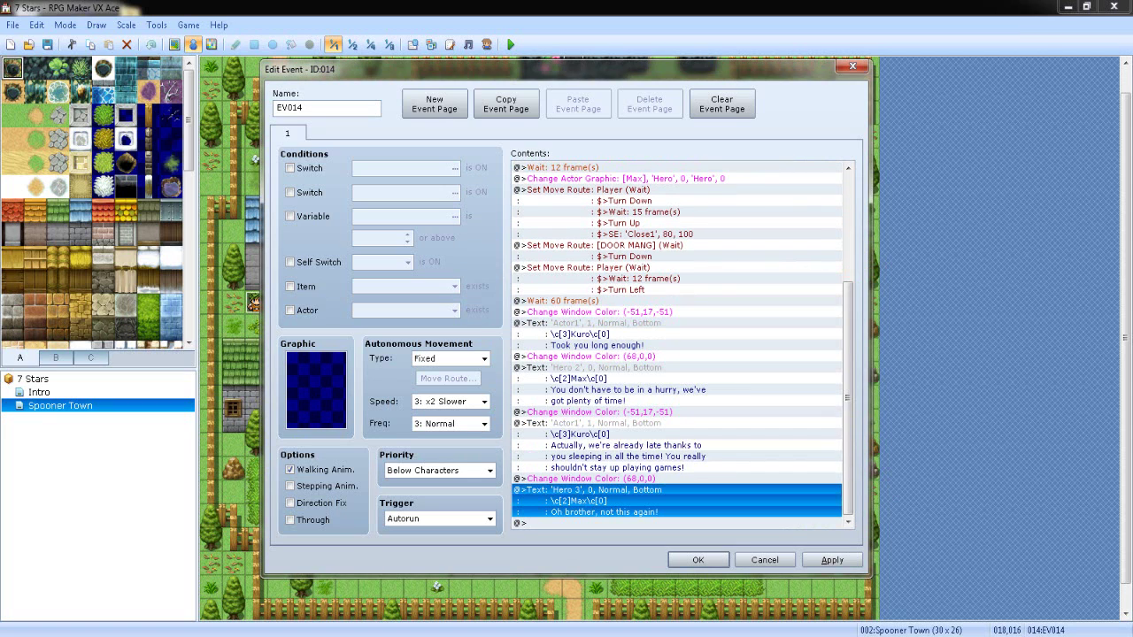
Step: Preview Max's "Oh brother, not this again!" message and apply the dialogue changes to the event
{"action": "double_click", "coordinate": [655, 501]}
{"action": "left_click", "coordinate": [827, 374]}
{"action": "left_click", "coordinate": [846, 402]}
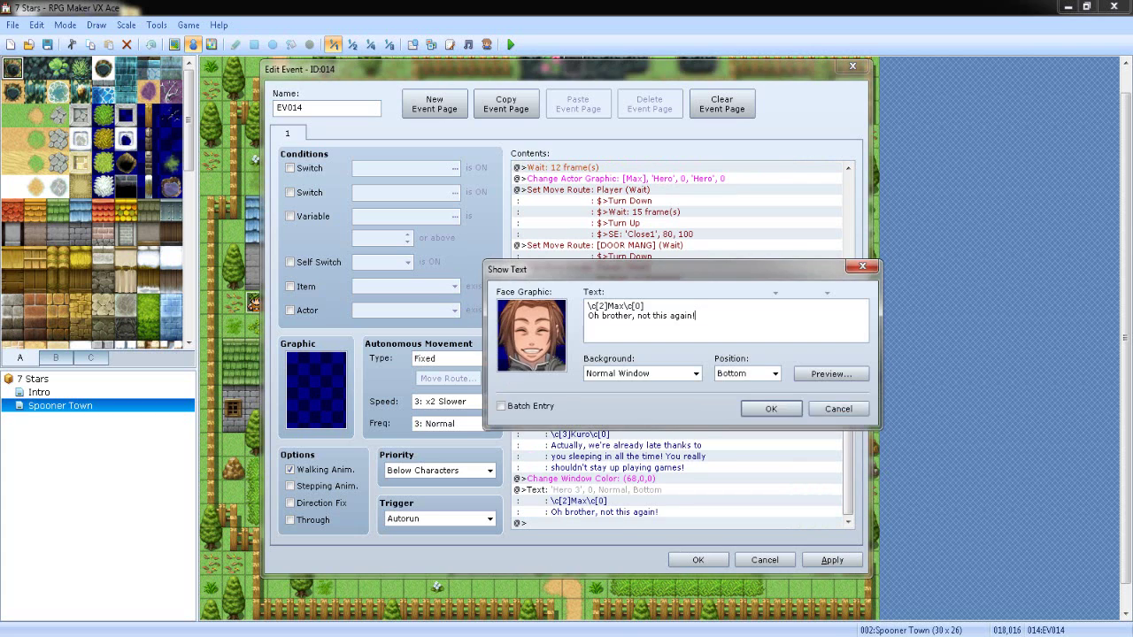
{"action": "left_click", "coordinate": [771, 409]}
{"action": "left_click", "coordinate": [832, 560]}
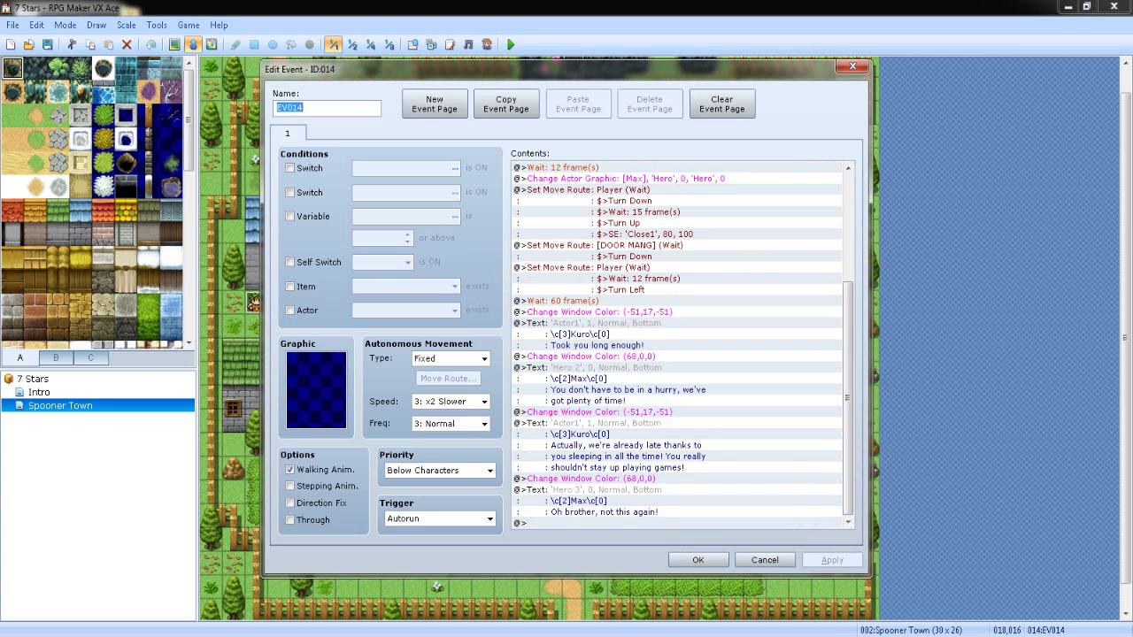
Step: Add a Control Self Switch command at the end of the event that turns self switch A on
{"action": "double_click", "coordinate": [655, 523]}
{"action": "left_click_drag", "start_coordinate": [655, 126], "coordinate": [884, 93]}
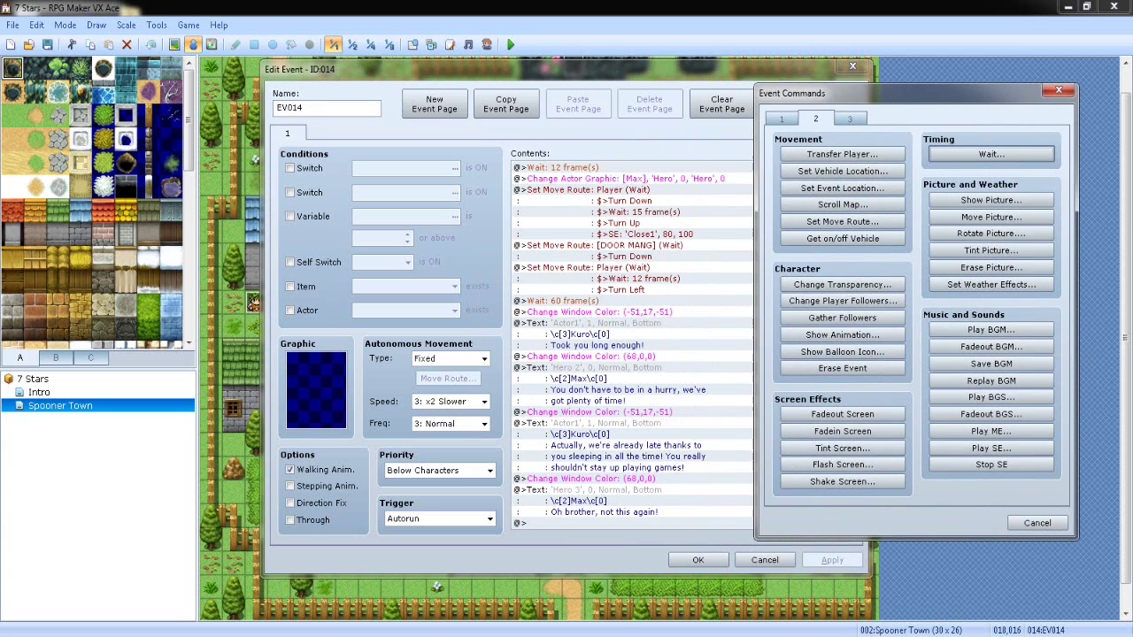
{"action": "left_click", "coordinate": [782, 118]}
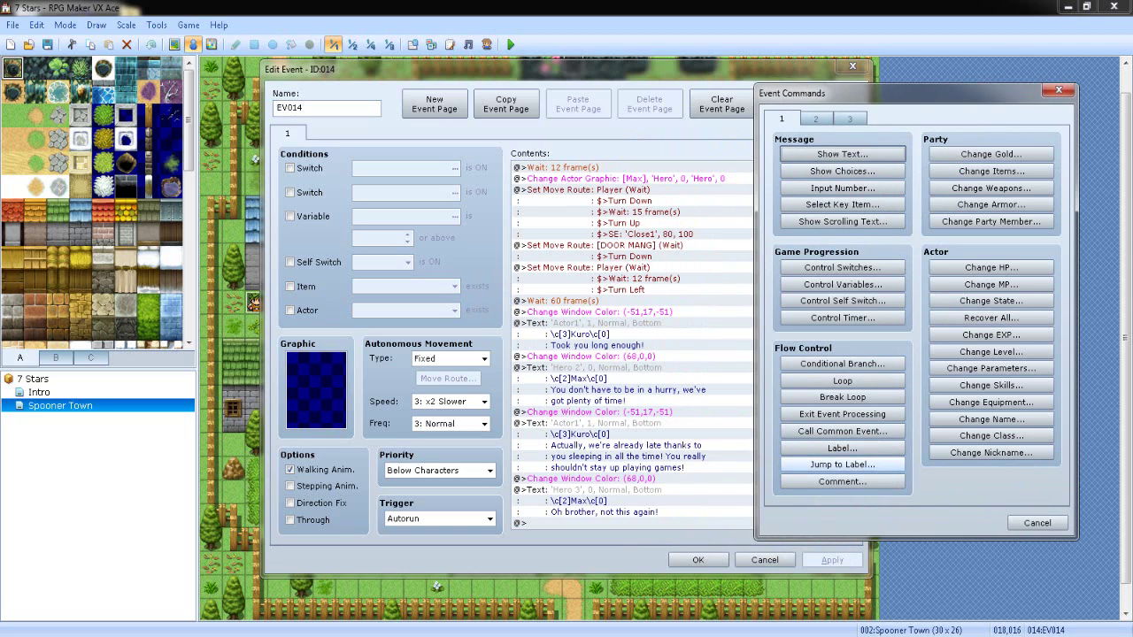
{"action": "left_click", "coordinate": [843, 300]}
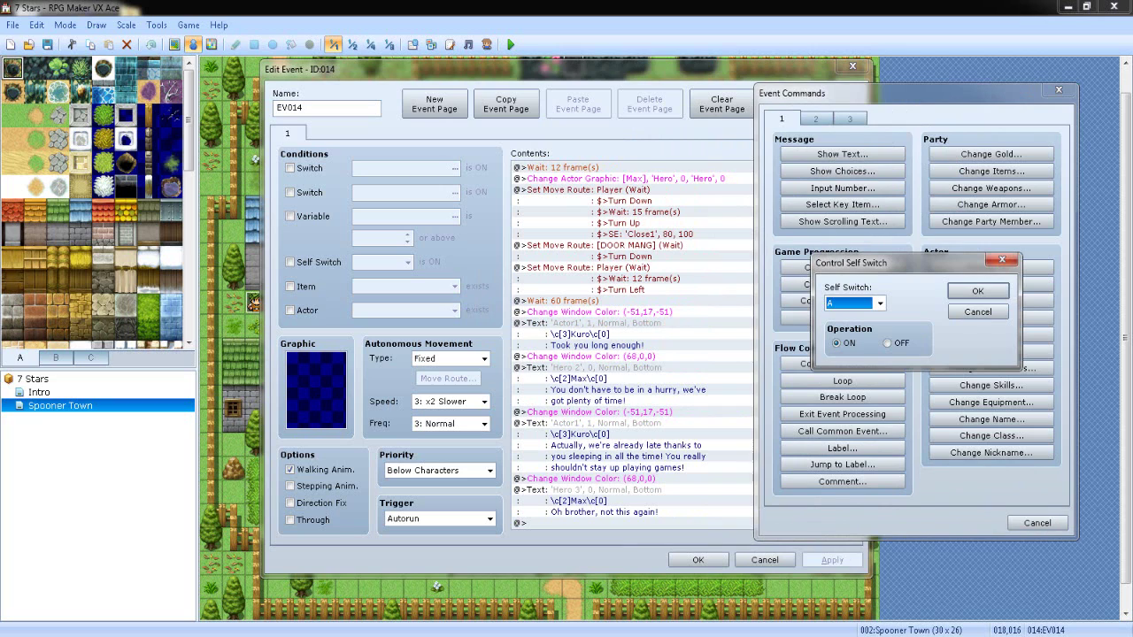
{"action": "left_click", "coordinate": [977, 290]}
Step: Add a second, empty event page with self switch A as its condition, and save the event
{"action": "left_click", "coordinate": [434, 103]}
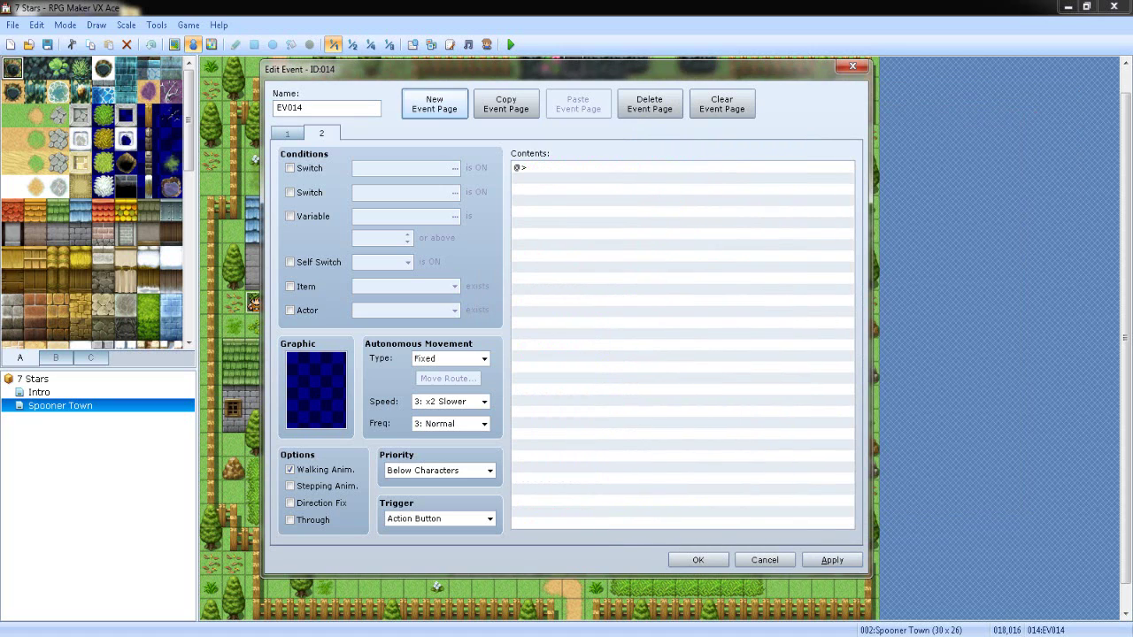
{"action": "left_click", "coordinate": [290, 262]}
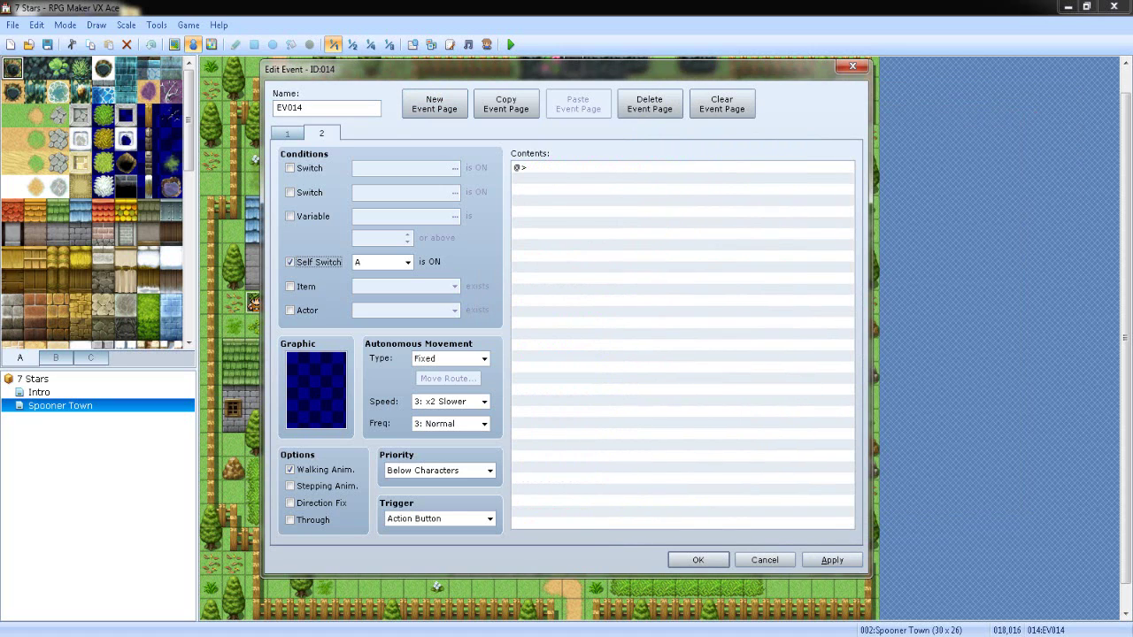
{"action": "left_click", "coordinate": [699, 560]}
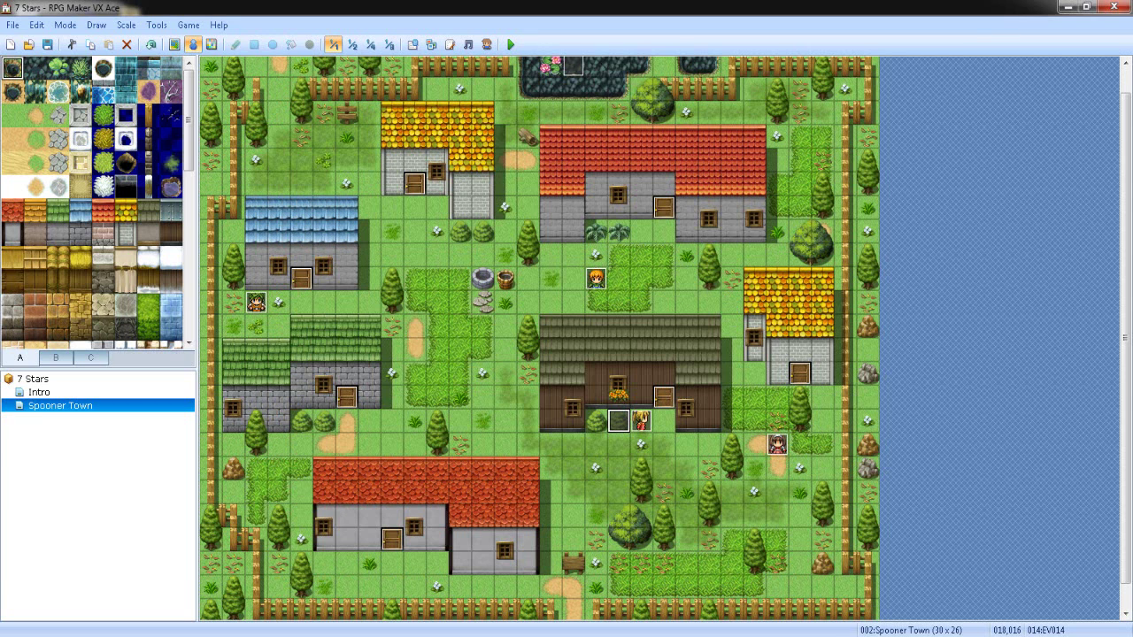
Step: Reopen the intro event and add a Fadeout Screen command after the self switch command on page 1
{"action": "double_click", "coordinate": [619, 420]}
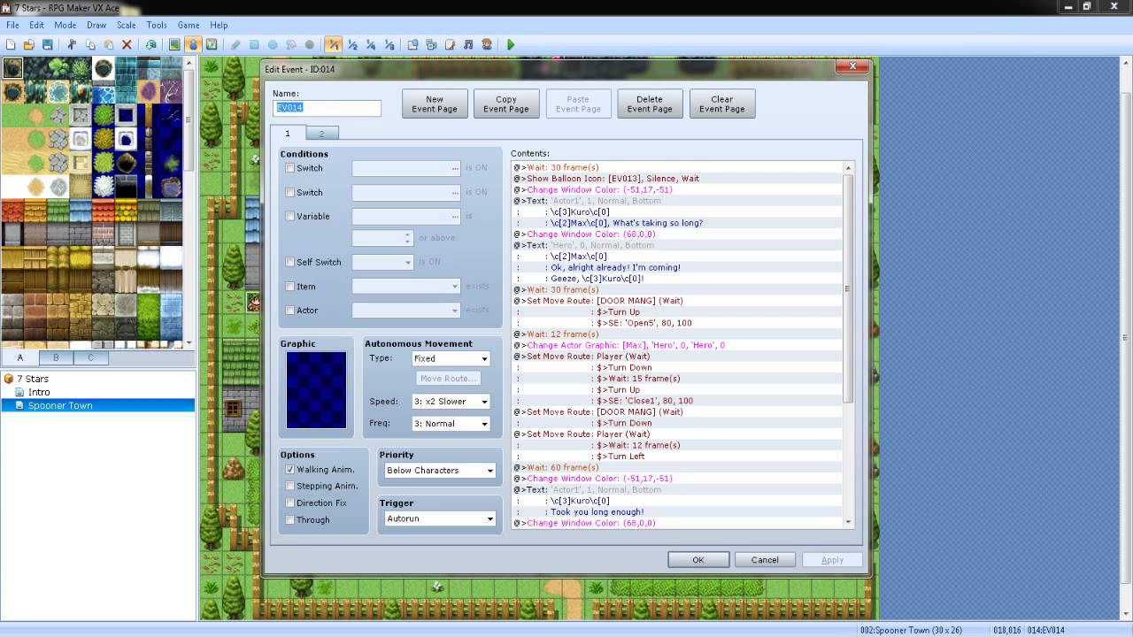
{"action": "left_click", "coordinate": [305, 108]}
{"action": "scroll", "coordinate": [680, 345], "scroll_direction": "down", "scroll_amount": 5}
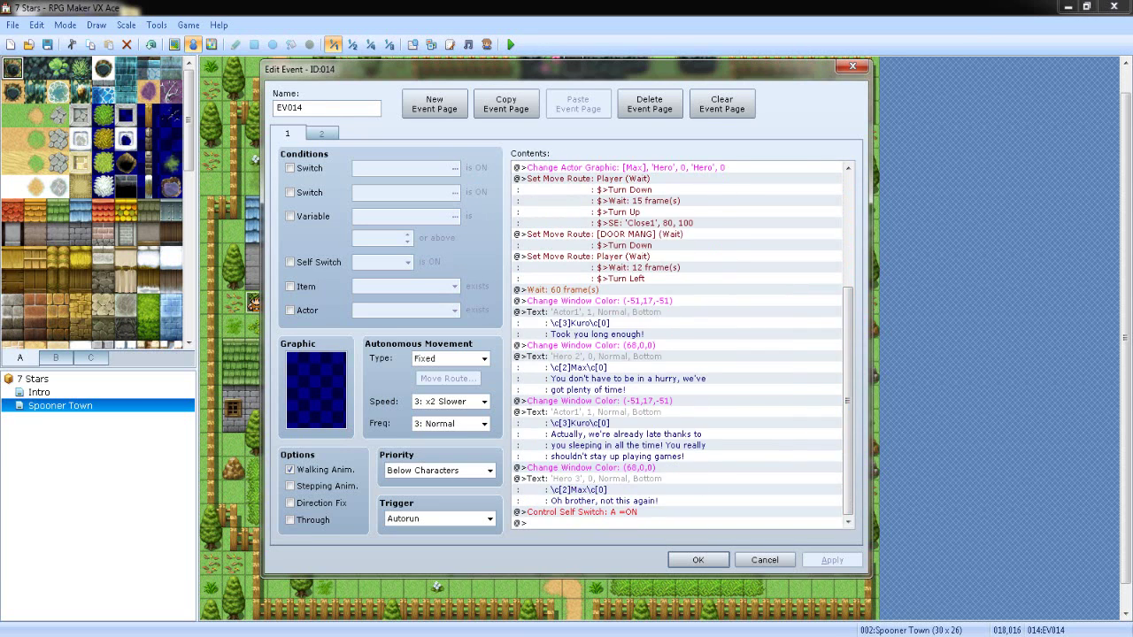
{"action": "left_click", "coordinate": [611, 524]}
{"action": "left_click", "coordinate": [611, 513]}
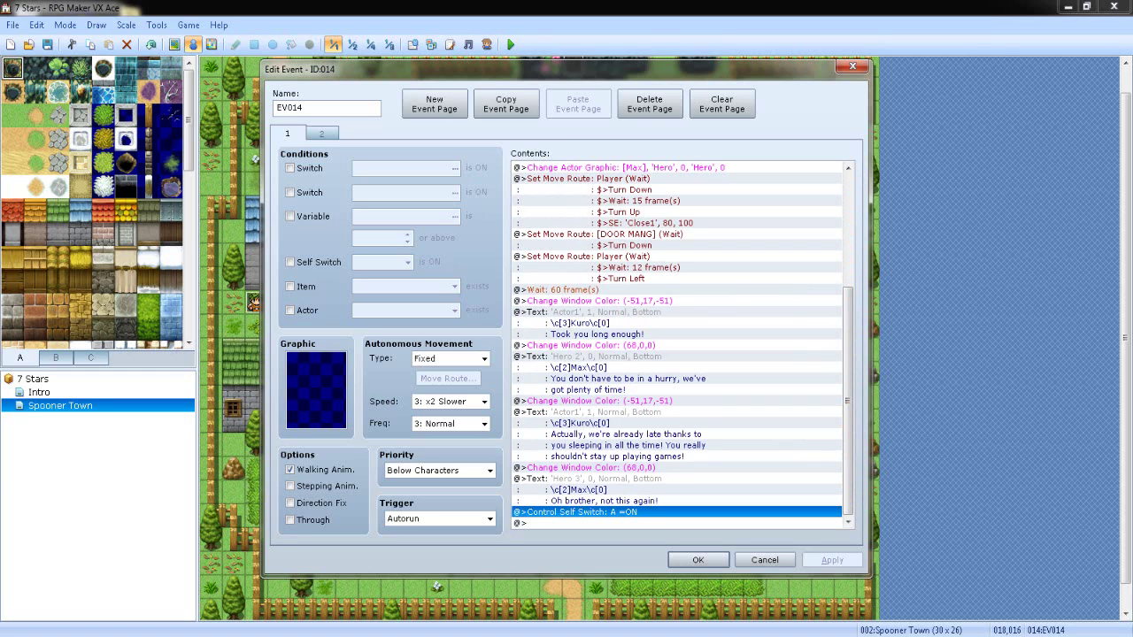
{"action": "double_click", "coordinate": [605, 522]}
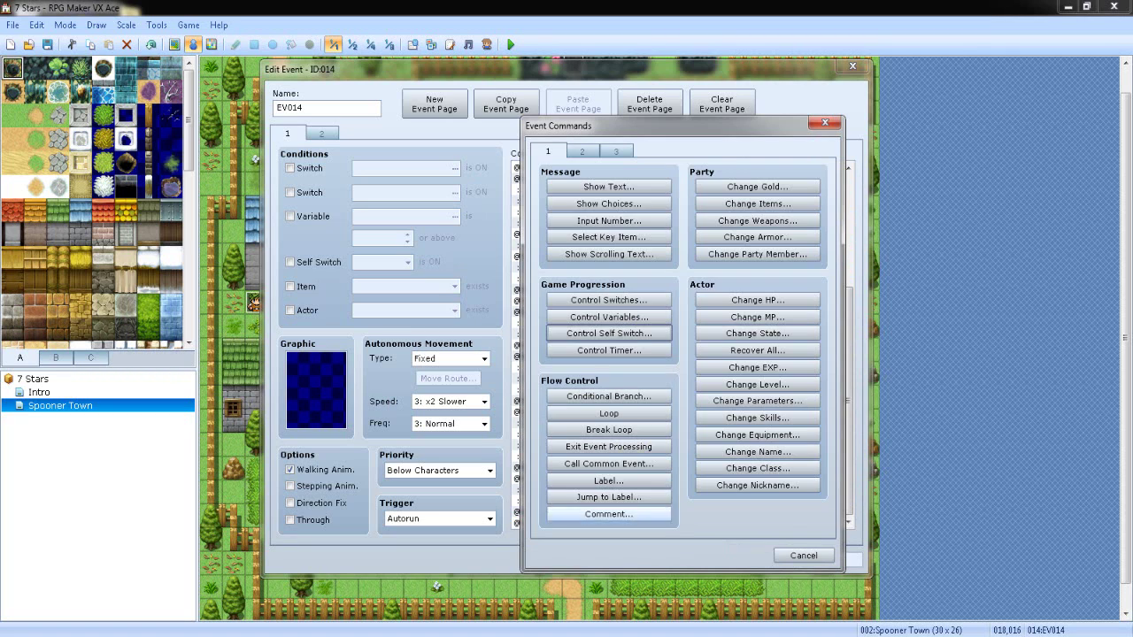
{"action": "left_click", "coordinate": [582, 152]}
{"action": "left_click", "coordinate": [609, 446]}
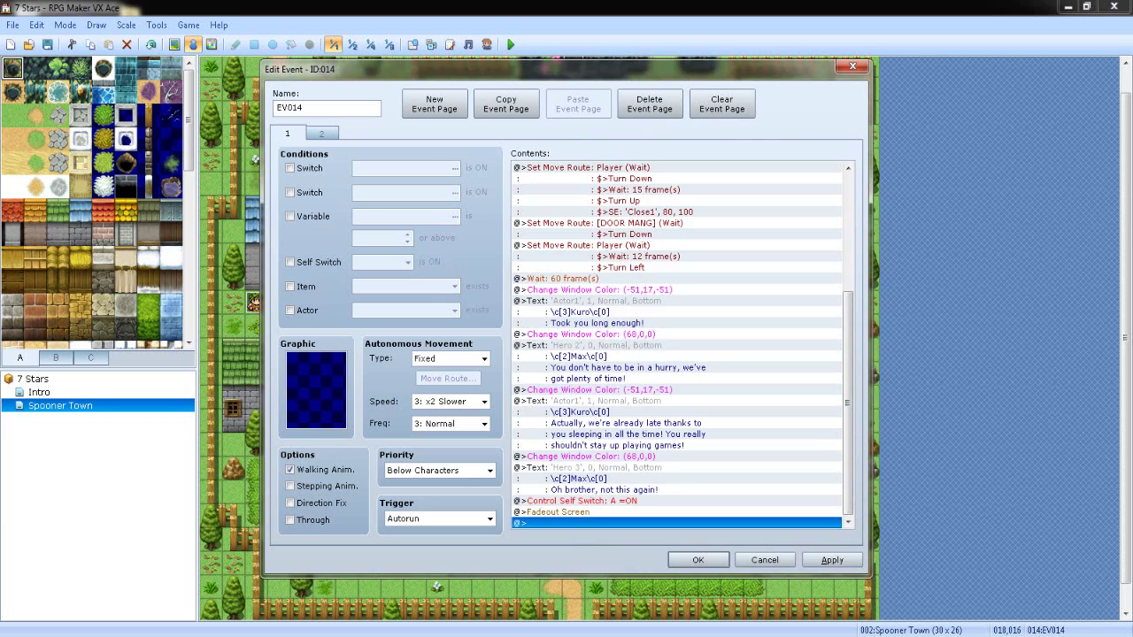
Step: Add a Control Switches command after the Fadeout Screen that turns on single switch 0001, naming the switch e1
{"action": "double_click", "coordinate": [610, 523]}
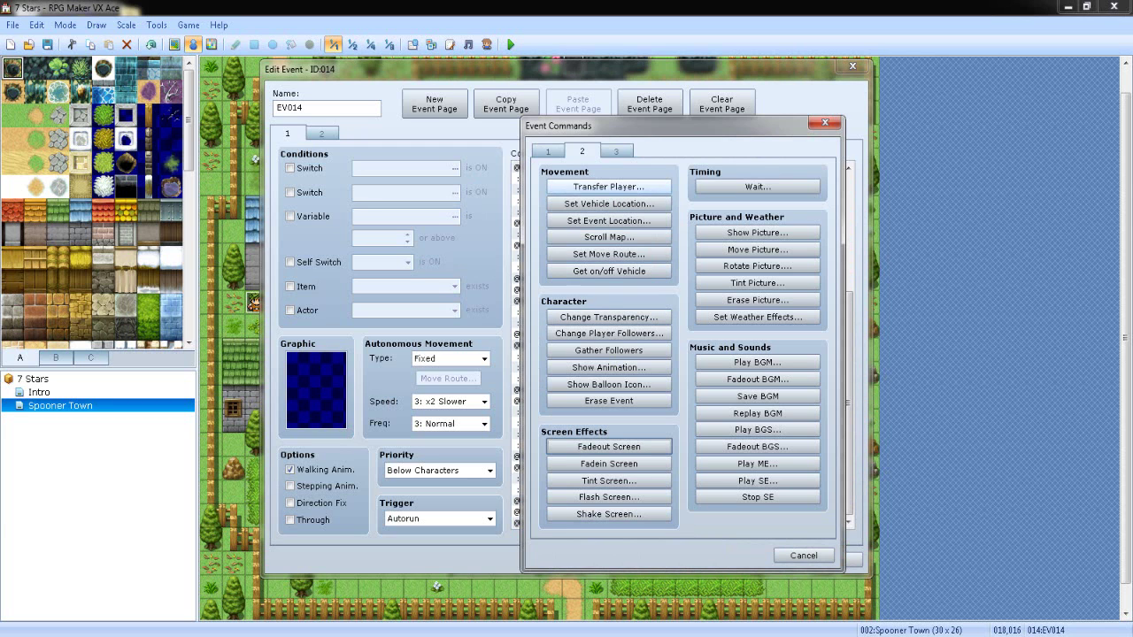
{"action": "left_click_drag", "start_coordinate": [620, 125], "coordinate": [787, 86]}
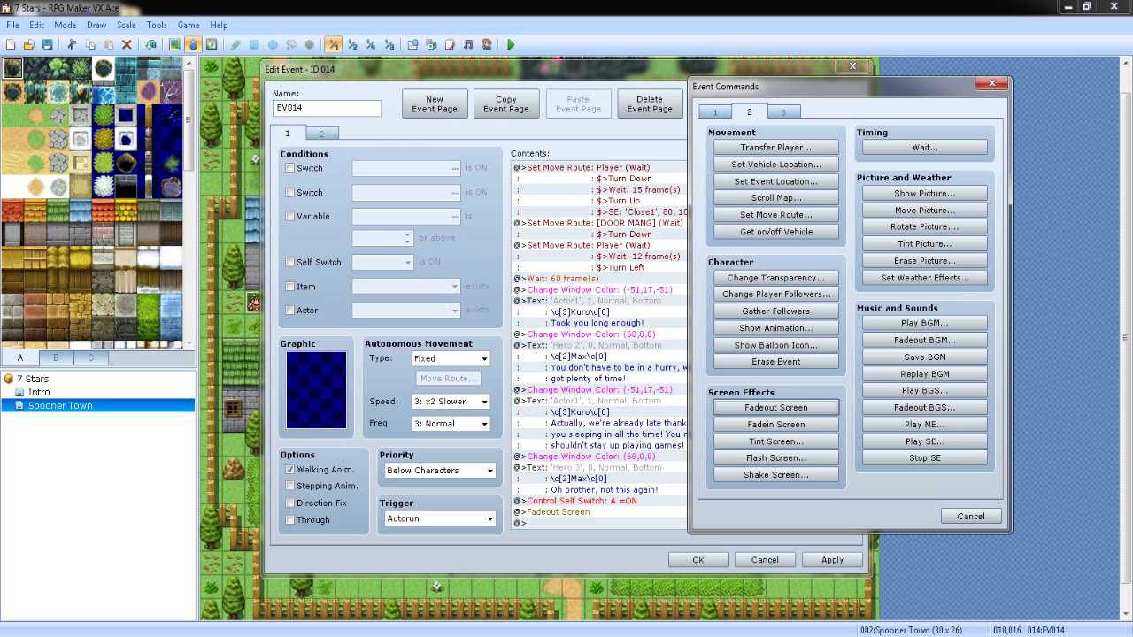
{"action": "left_click_drag", "start_coordinate": [832, 86], "coordinate": [888, 67]}
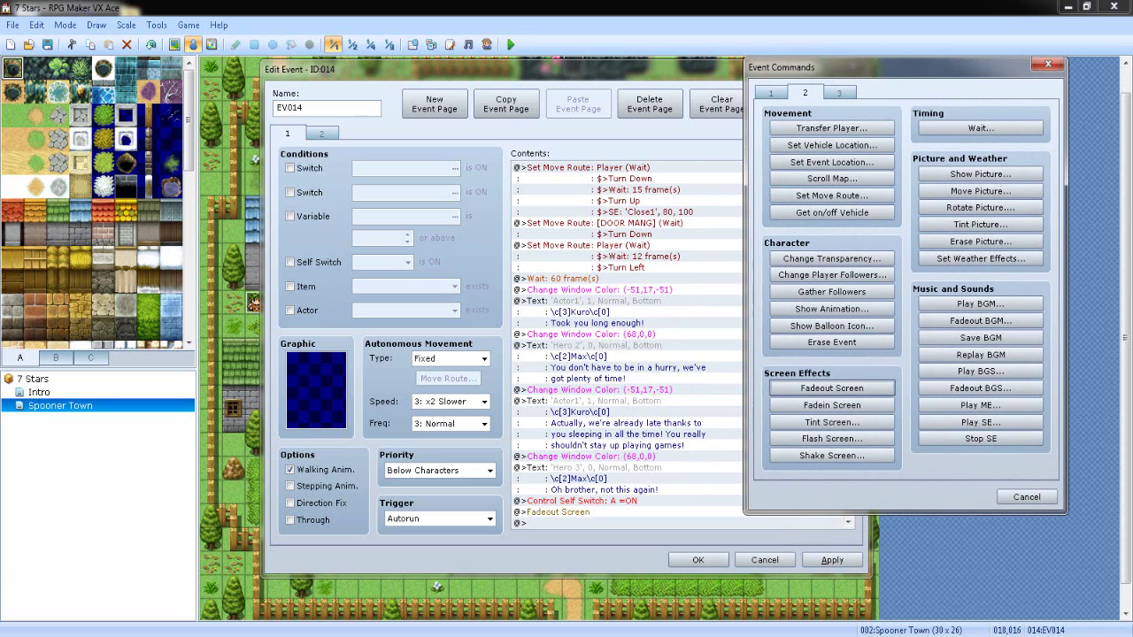
{"action": "left_click", "coordinate": [771, 93]}
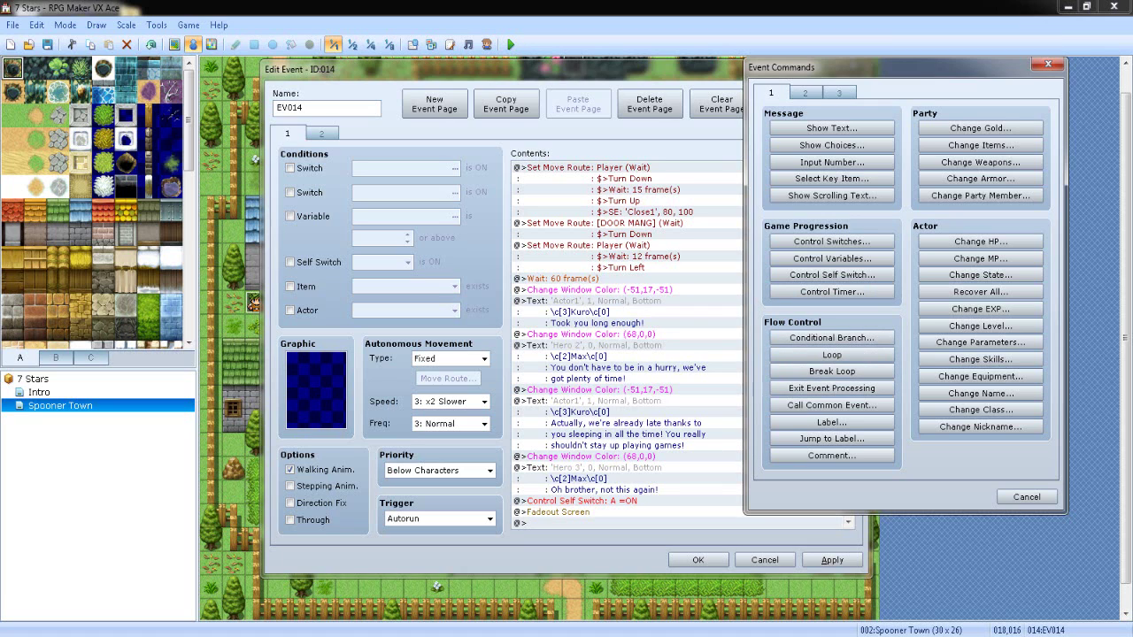
{"action": "mouse_move", "coordinate": [841, 67]}
{"action": "left_mouse_down"}
{"action": "mouse_move", "coordinate": [864, 67]}
{"action": "mouse_move", "coordinate": [836, 87]}
{"action": "mouse_move", "coordinate": [828, 57]}
{"action": "left_mouse_up"}
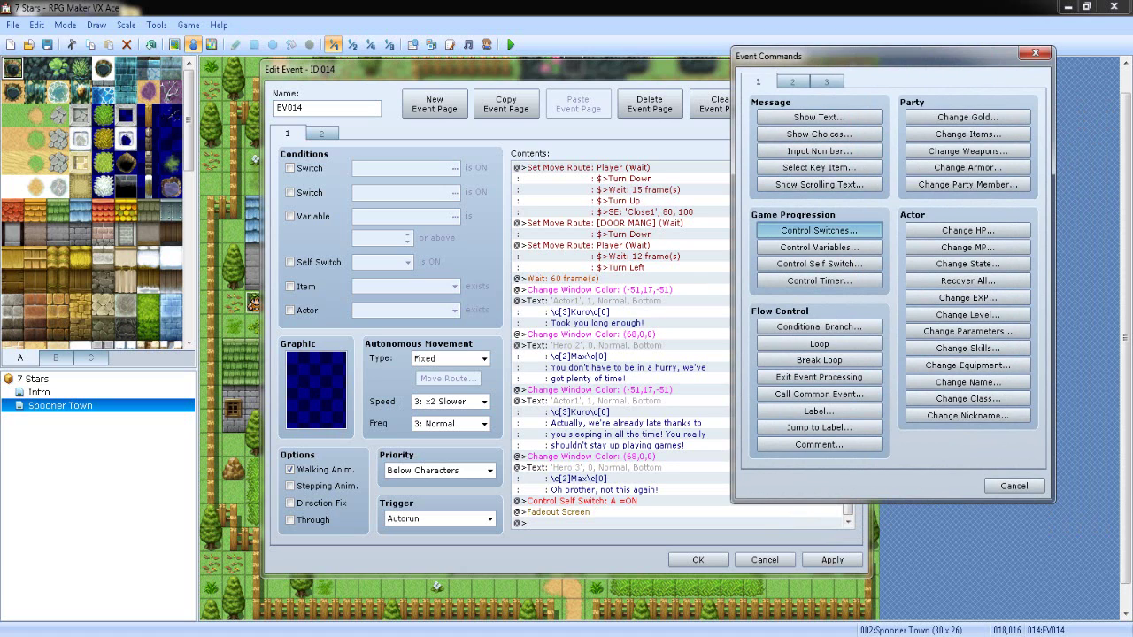
{"action": "left_click", "coordinate": [819, 231]}
{"action": "left_click", "coordinate": [953, 242]}
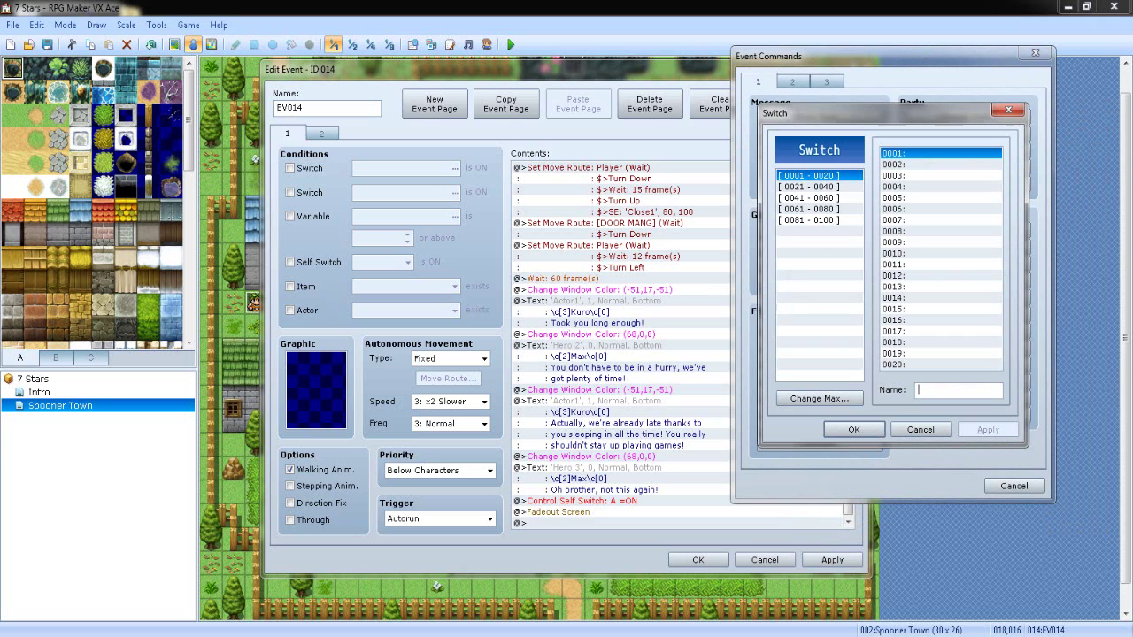
{"action": "type", "text": "e1"}
{"action": "key", "text": "Return"}
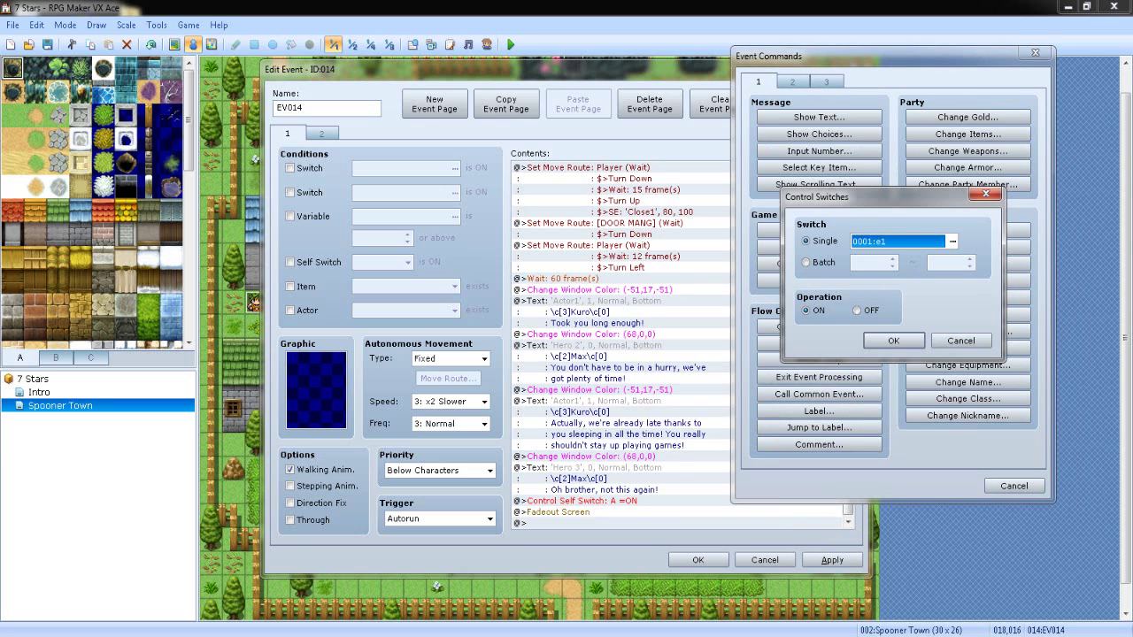
{"action": "left_click", "coordinate": [893, 341]}
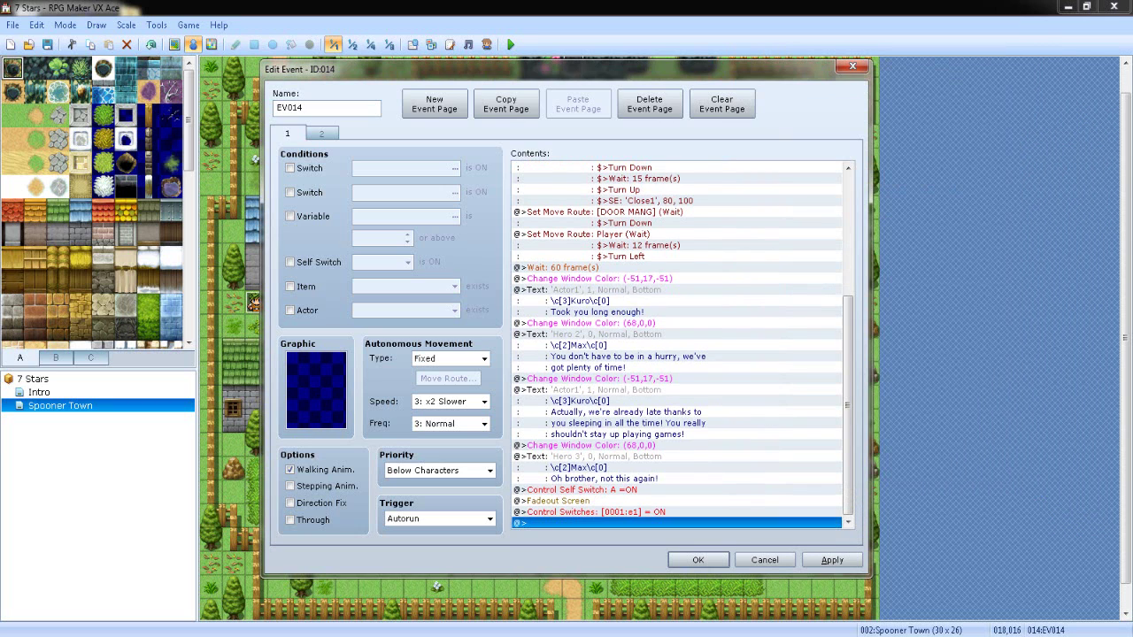
Step: Add a Fadein Screen command after the switch command and save the intro event
{"action": "double_click", "coordinate": [611, 523]}
{"action": "left_click", "coordinate": [592, 151]}
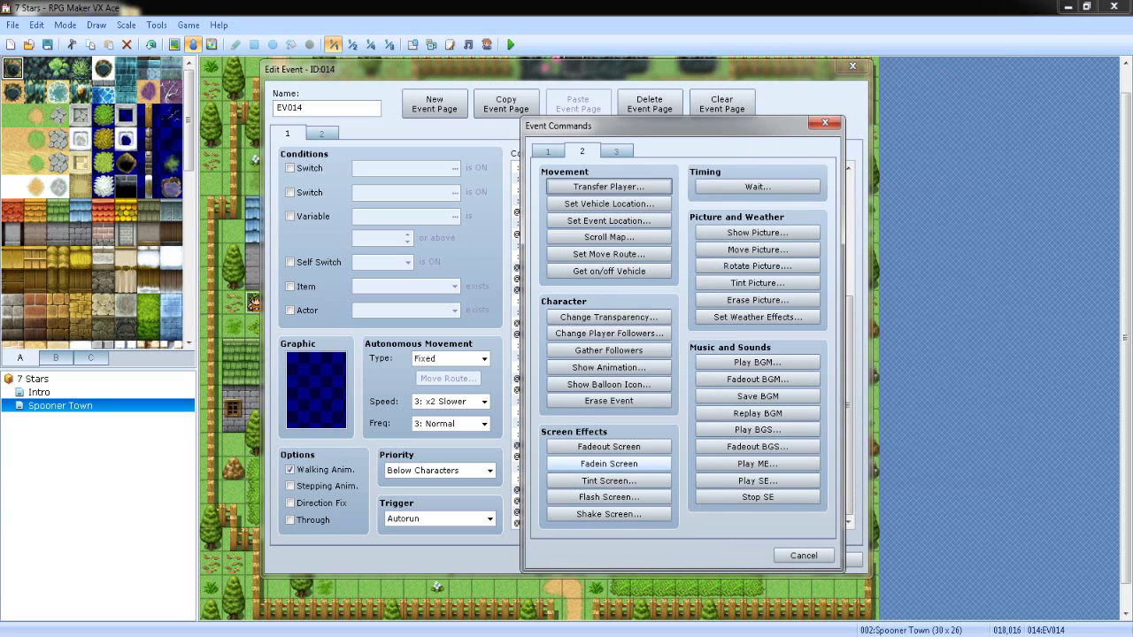
{"action": "left_click", "coordinate": [609, 463]}
{"action": "left_click", "coordinate": [698, 560]}
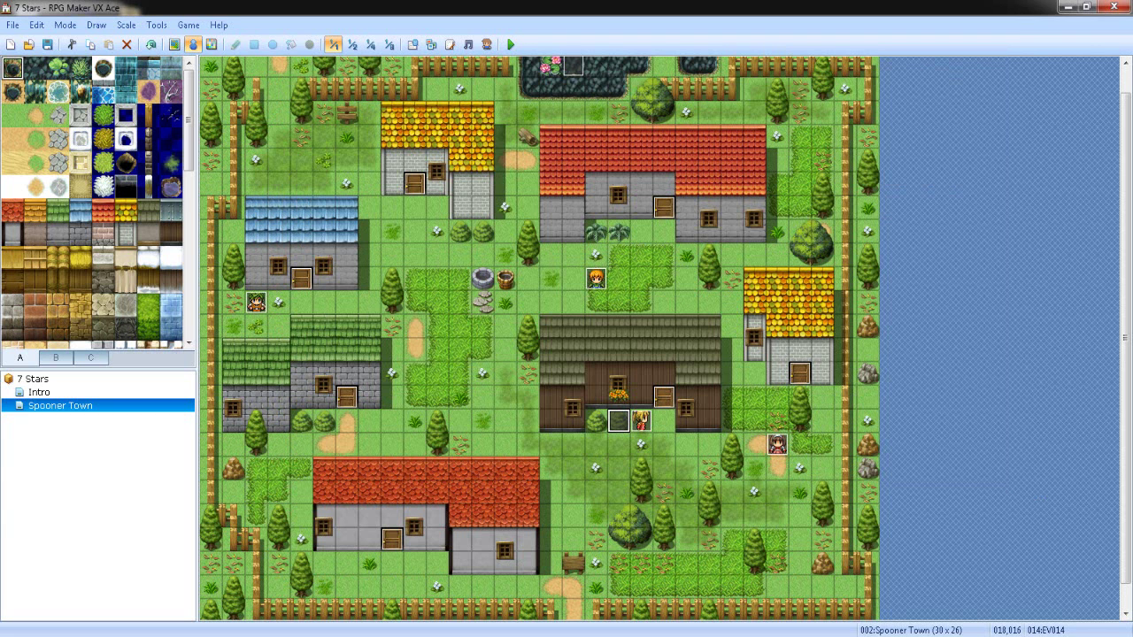
Step: Add a second, empty page to Kuro's event EV013 with switch 0001:e1 as its condition, and save the event
{"action": "double_click", "coordinate": [642, 421]}
{"action": "left_click", "coordinate": [317, 391]}
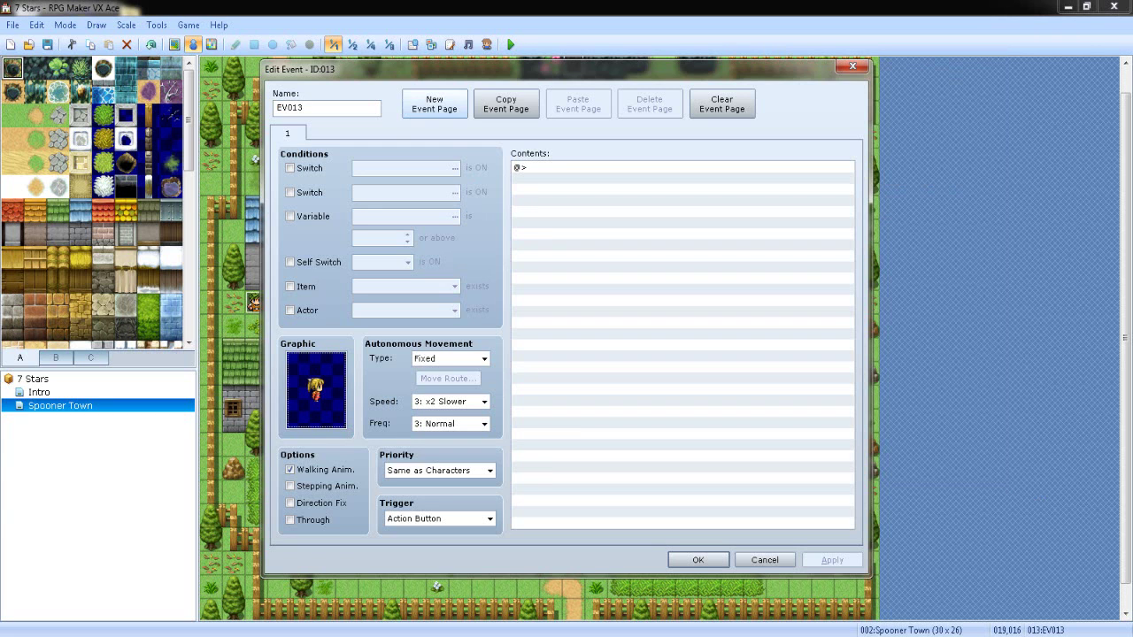
{"action": "left_click", "coordinate": [433, 104]}
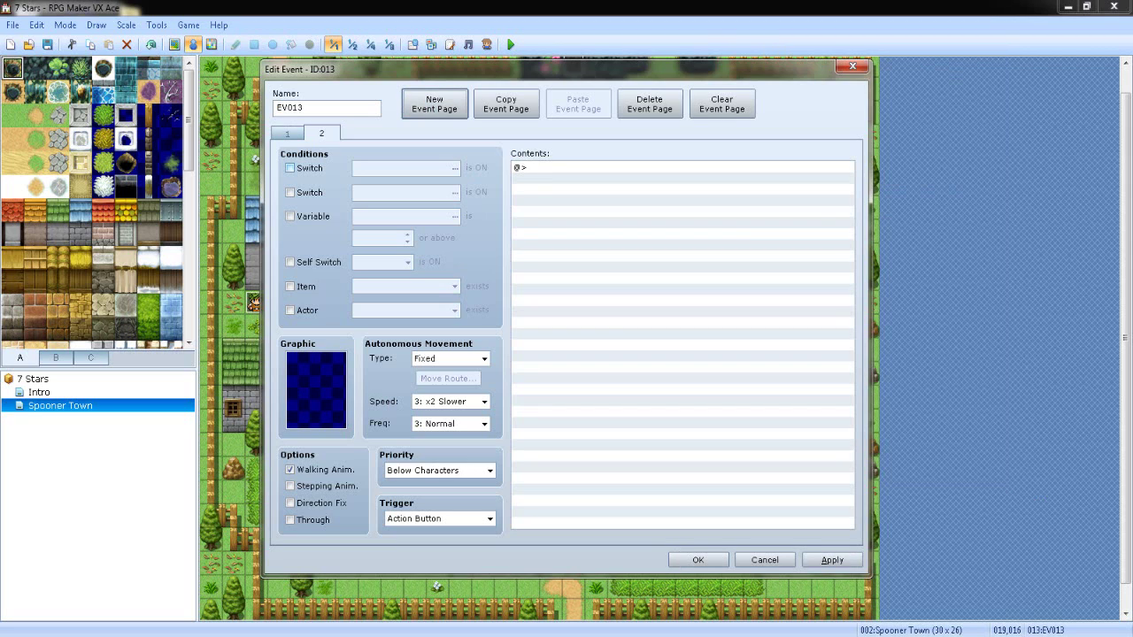
{"action": "left_click", "coordinate": [290, 168]}
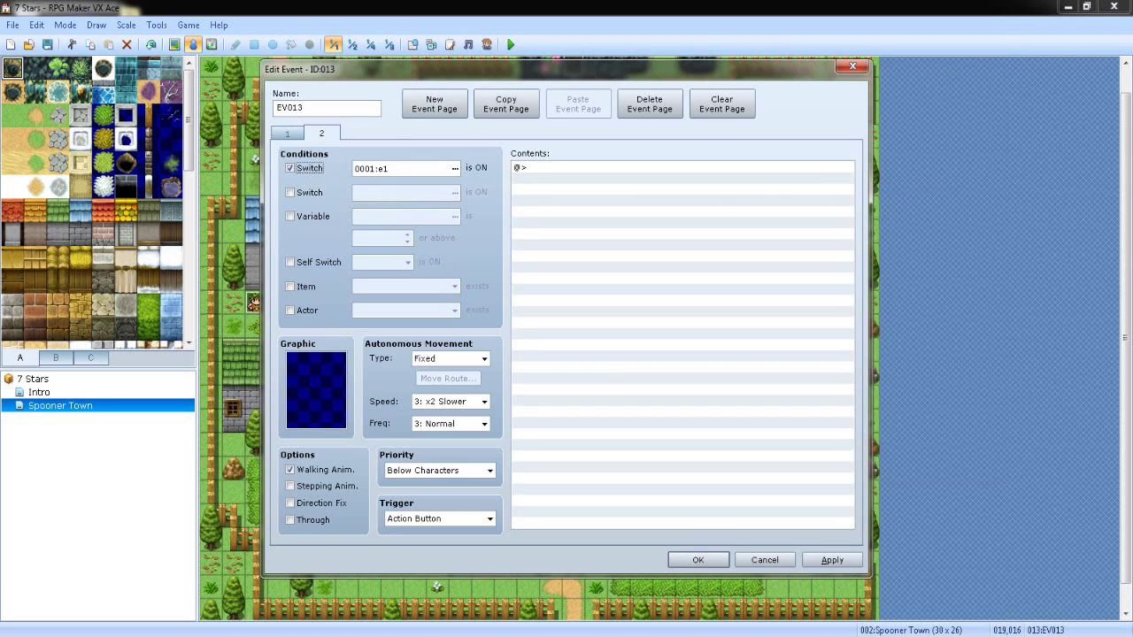
{"action": "left_click", "coordinate": [400, 168]}
{"action": "left_click", "coordinate": [455, 168]}
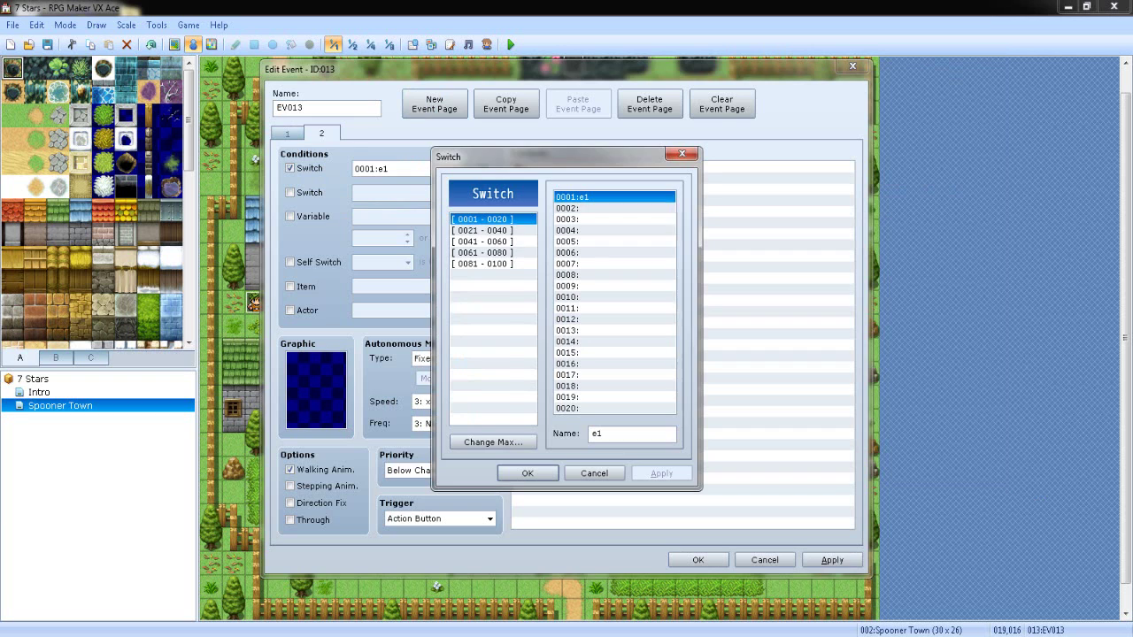
{"action": "left_click", "coordinate": [527, 474]}
{"action": "key", "text": "Return"}
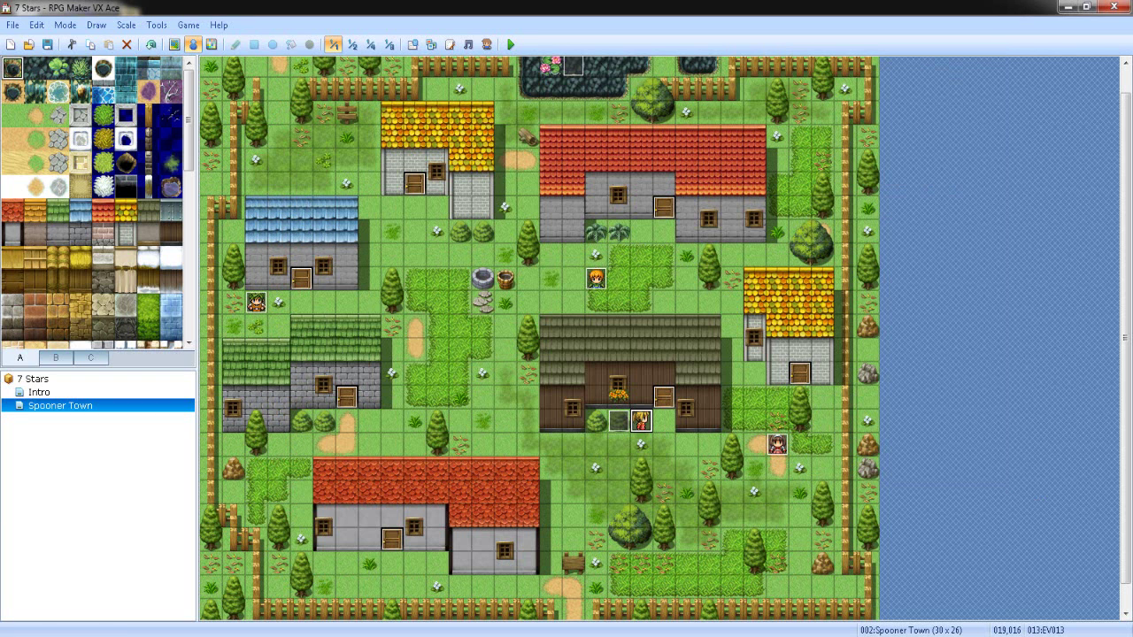
Step: Playtest the game, saving the project, starting a new game and advancing through the whole Max and Kuro intro dialogue
{"action": "key", "text": "F12"}
{"action": "key", "text": "Return"}
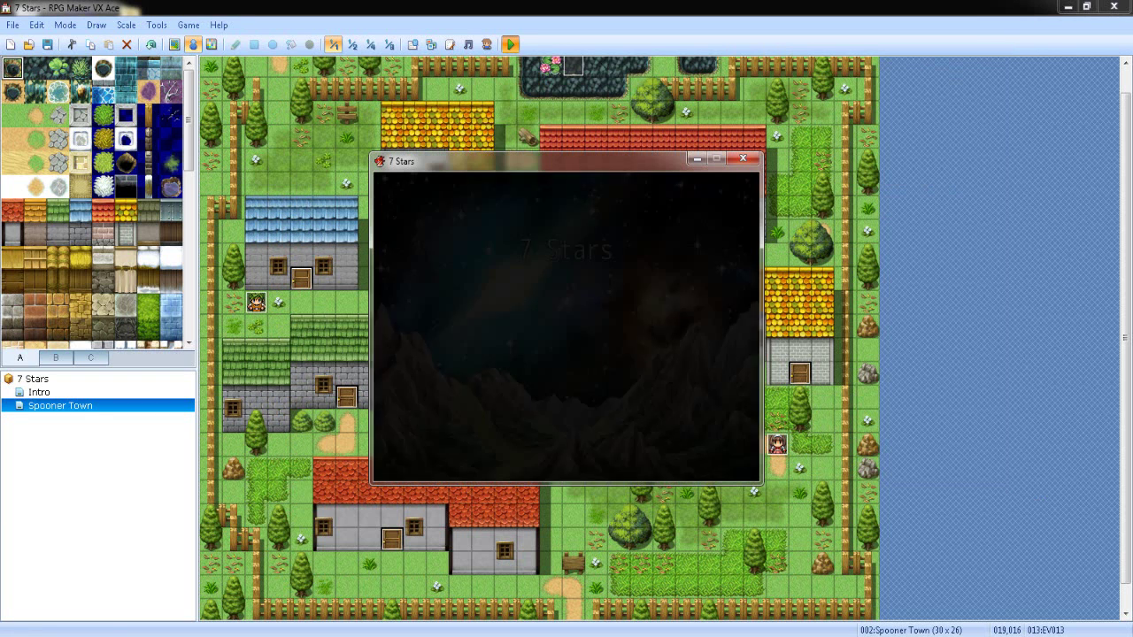
{"action": "key", "text": "Return"}
{"action": "key", "text": "Escape"}
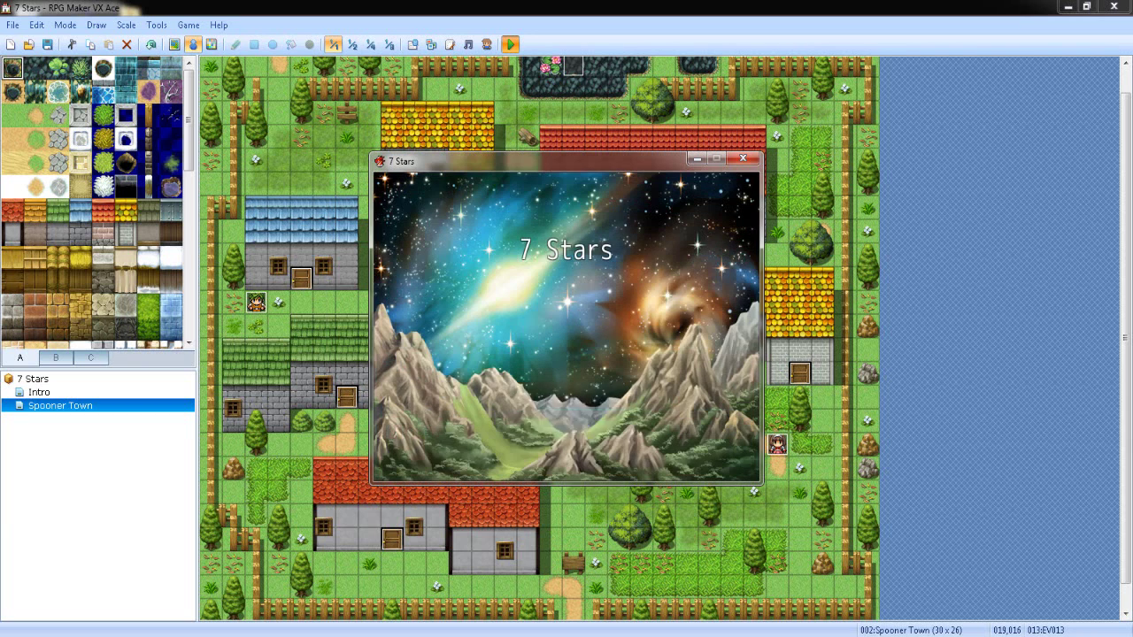
{"action": "key", "text": "Return"}
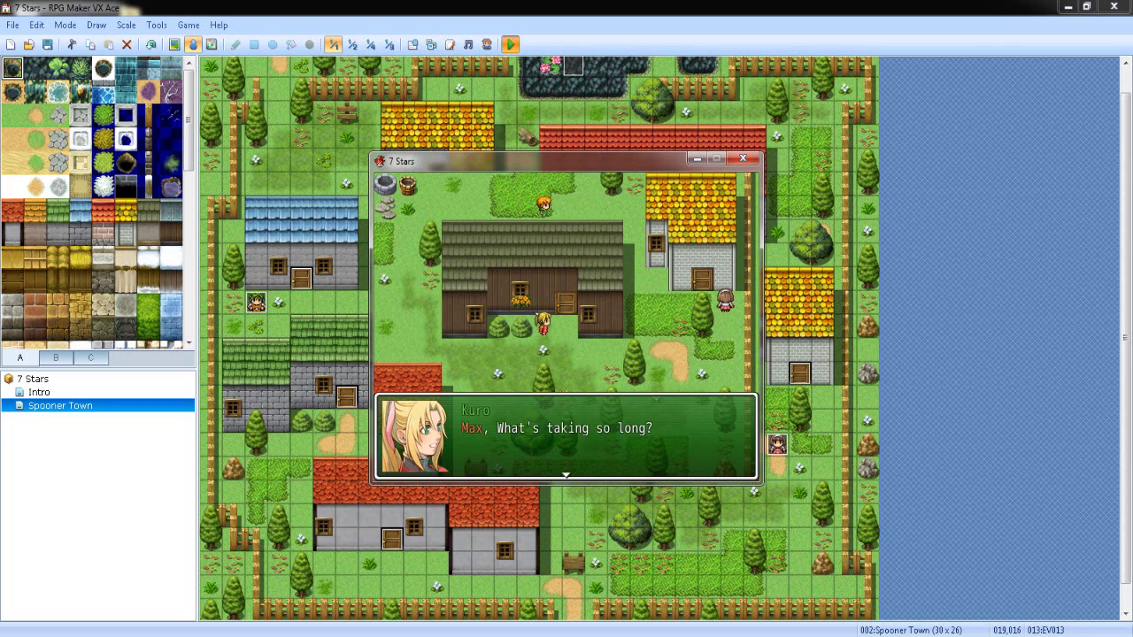
{"action": "key", "text": "Return"}
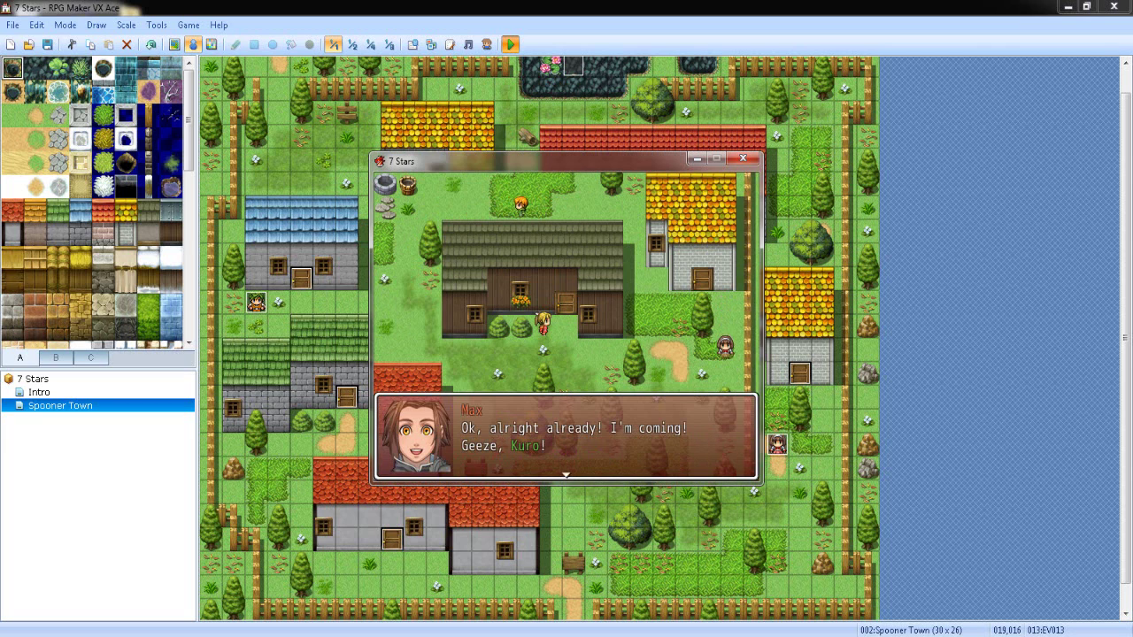
{"action": "key", "text": "Return"}
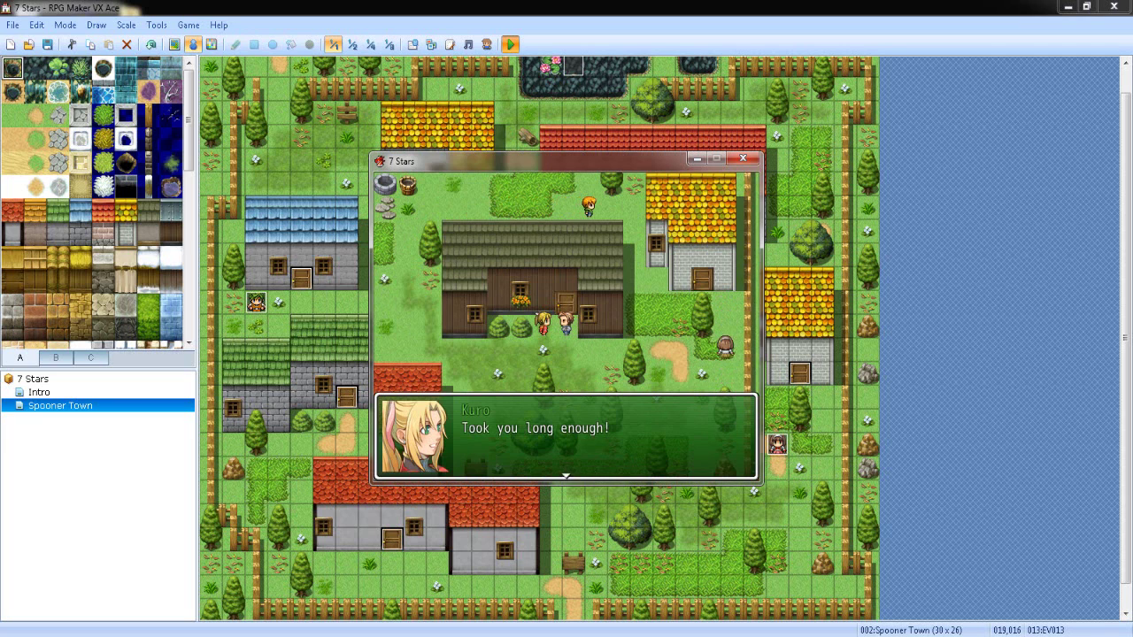
{"action": "key", "text": "Return"}
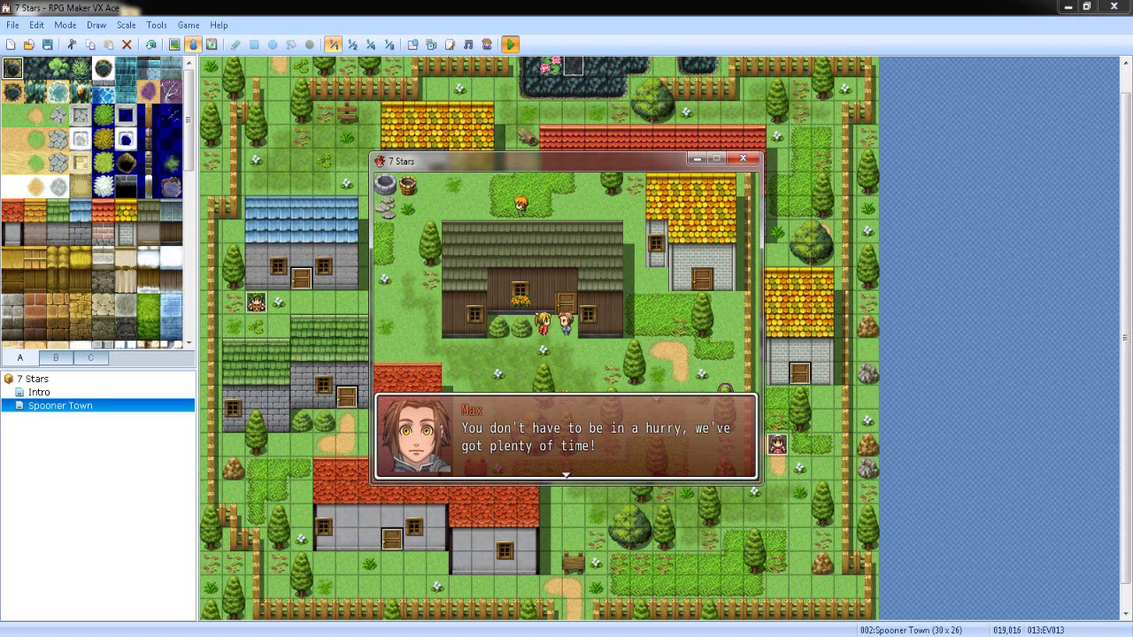
{"action": "key", "text": "Return"}
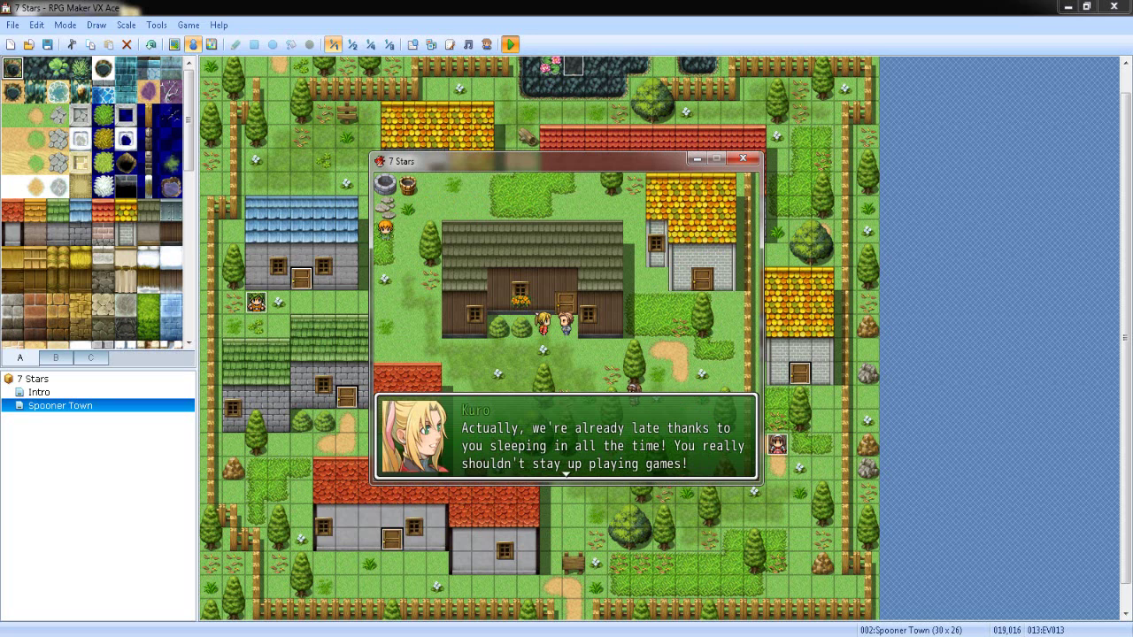
{"action": "key", "text": "Return"}
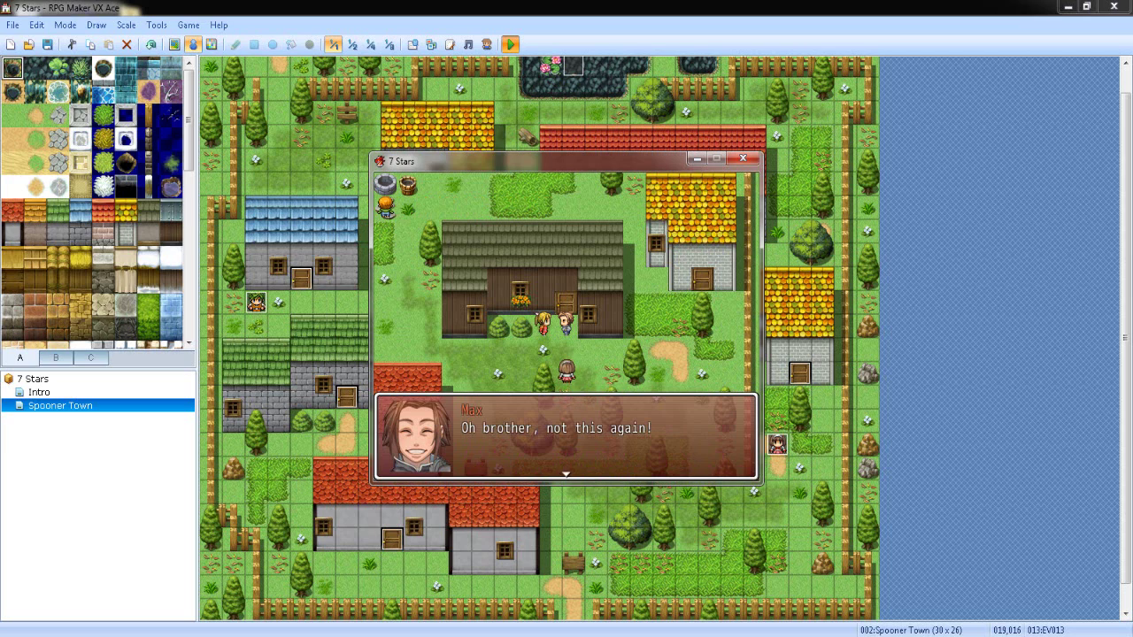
{"action": "key", "text": "Return"}
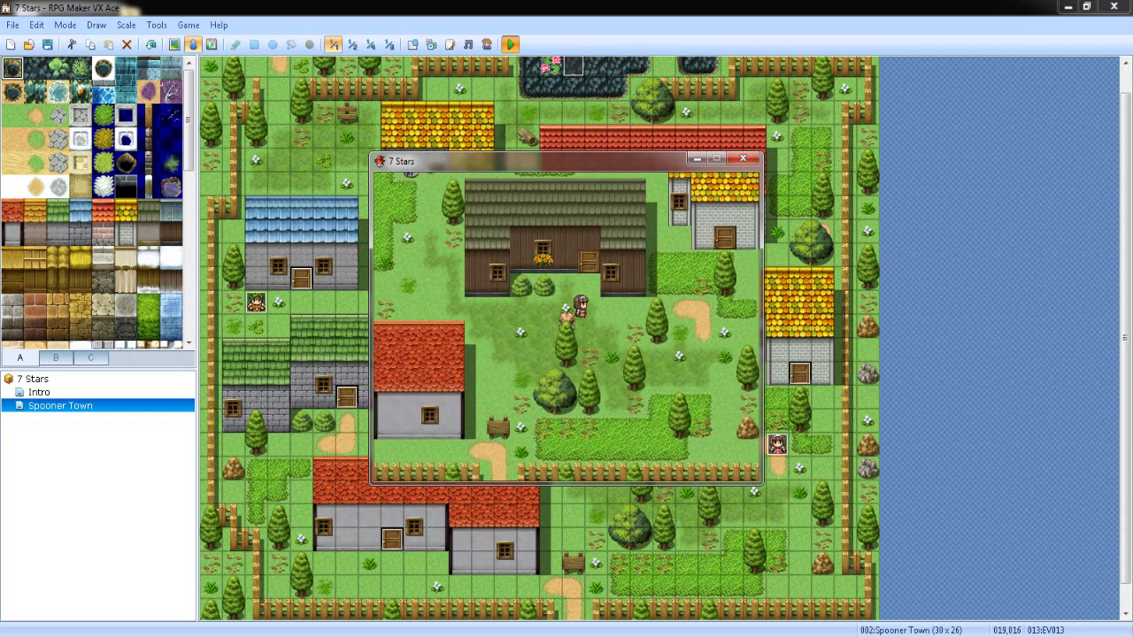
Step: Talk to the blond villager near the well and the green-haired villager below the blue-roofed house in the playtest
{"action": "key", "text": "Return"}
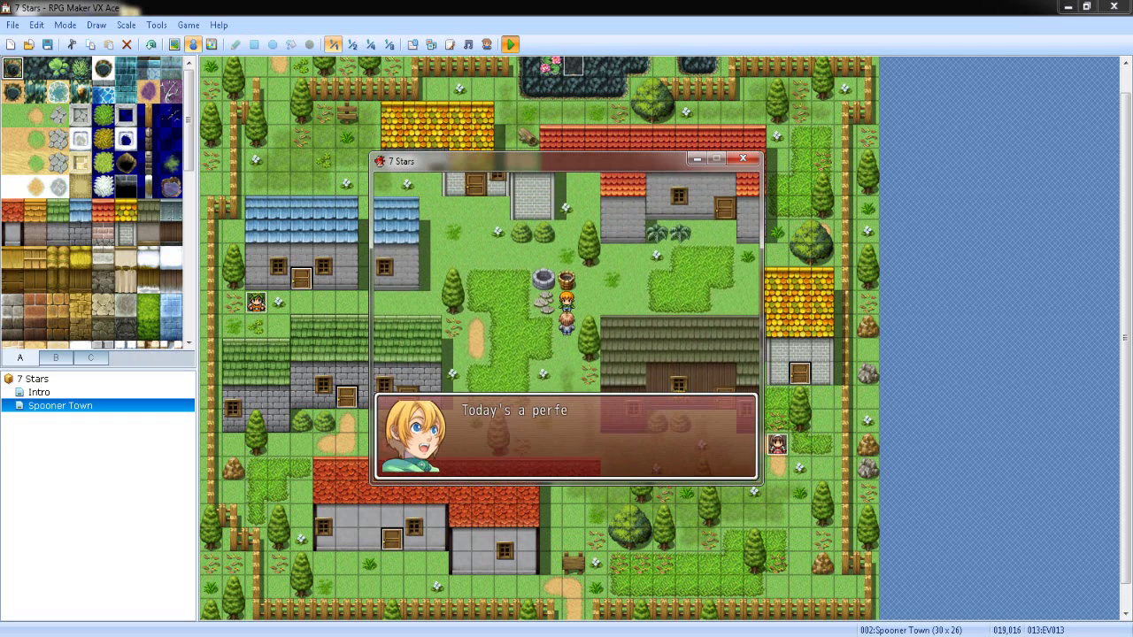
{"action": "key", "text": "Return"}
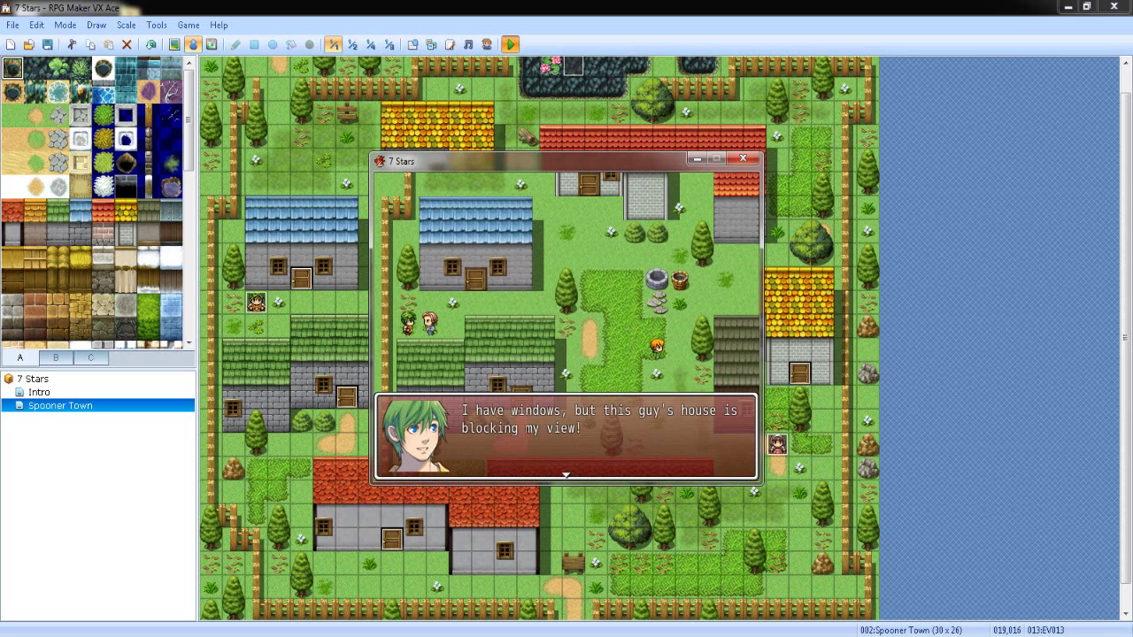
{"action": "key", "text": "Return"}
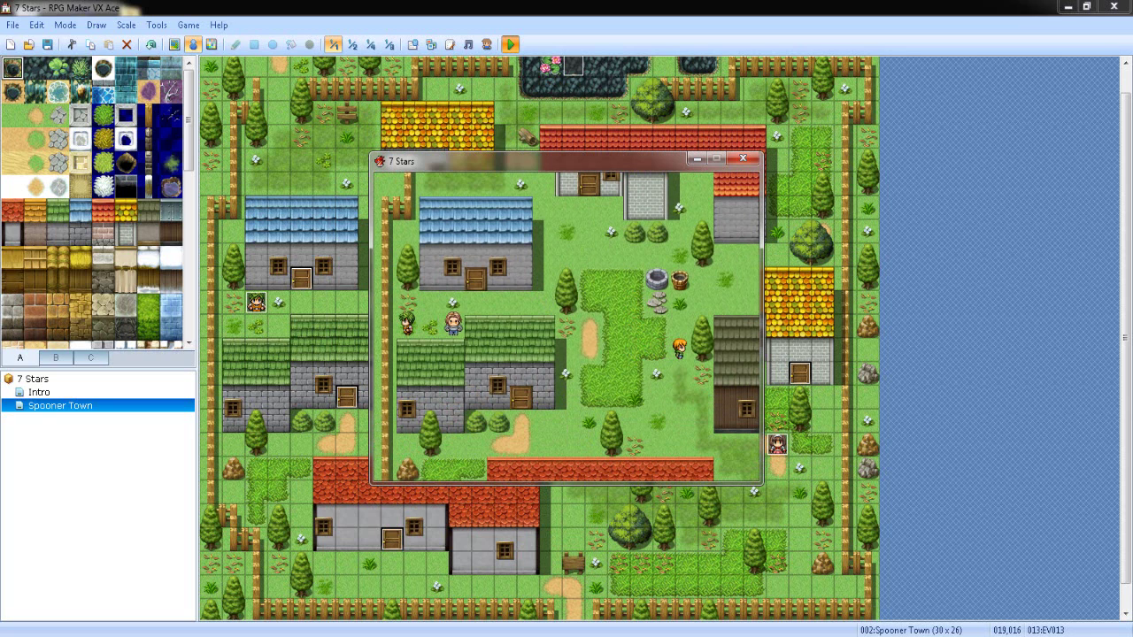
Step: Walk Max around the red-roofed house in the southwest and east to the signpost at the town's southern path
{"action": "key", "text": "Up"}
{"action": "key", "text": "Right"}
{"action": "key", "text": "Up"}
{"action": "key", "text": "Right"}
{"action": "key", "text": "Down"}
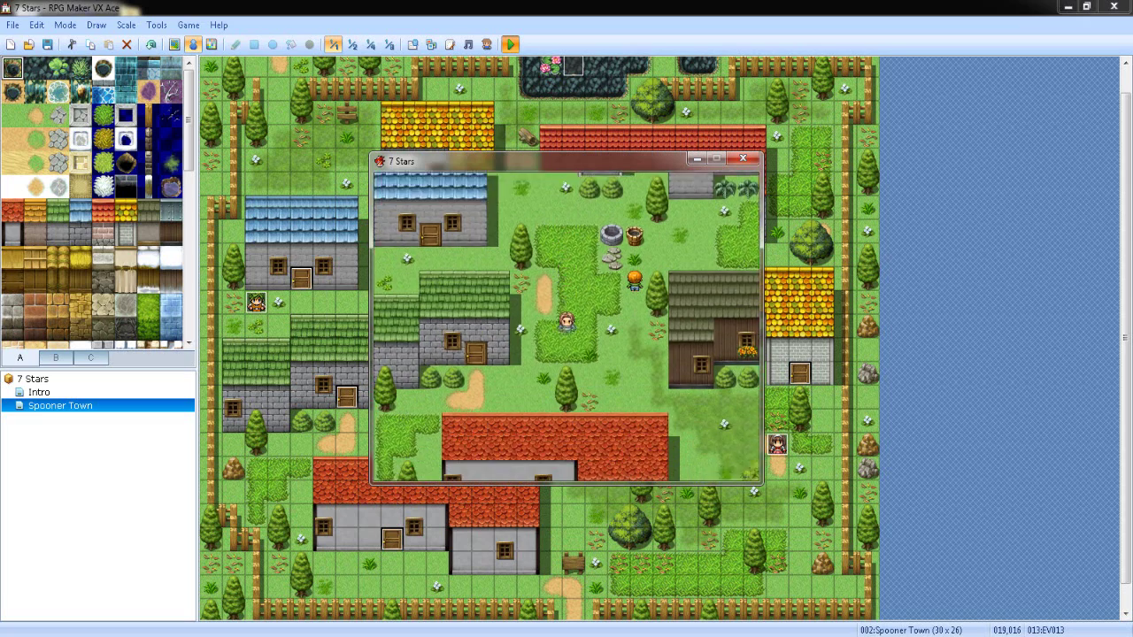
{"action": "key", "text": "Down"}
{"action": "key", "text": "Down"}
{"action": "key", "text": "Down"}
{"action": "key", "text": "Down"}
{"action": "key", "text": "Down"}
{"action": "key", "text": "Left"}
{"action": "key", "text": "Left"}
{"action": "key", "text": "Left"}
{"action": "key", "text": "Left"}
{"action": "key", "text": "Left"}
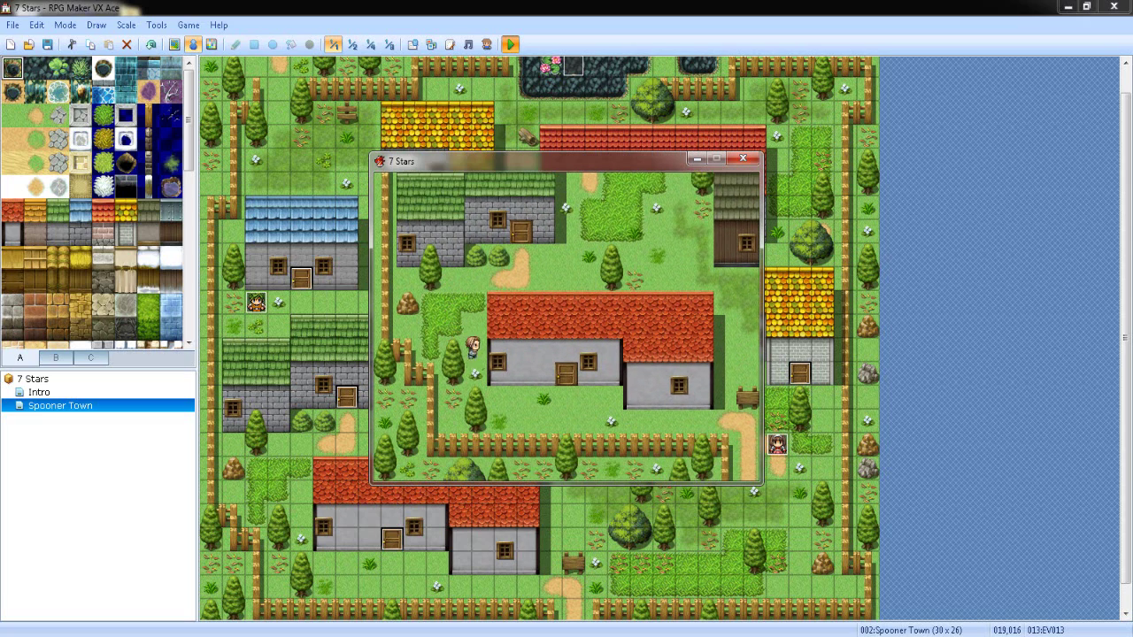
{"action": "key", "text": "Right"}
{"action": "key", "text": "Right"}
{"action": "key", "text": "Right"}
{"action": "key", "text": "Right"}
{"action": "key", "text": "Right"}
{"action": "key", "text": "Right"}
{"action": "key", "text": "Right"}
{"action": "key", "text": "Right"}
{"action": "key", "text": "Right"}
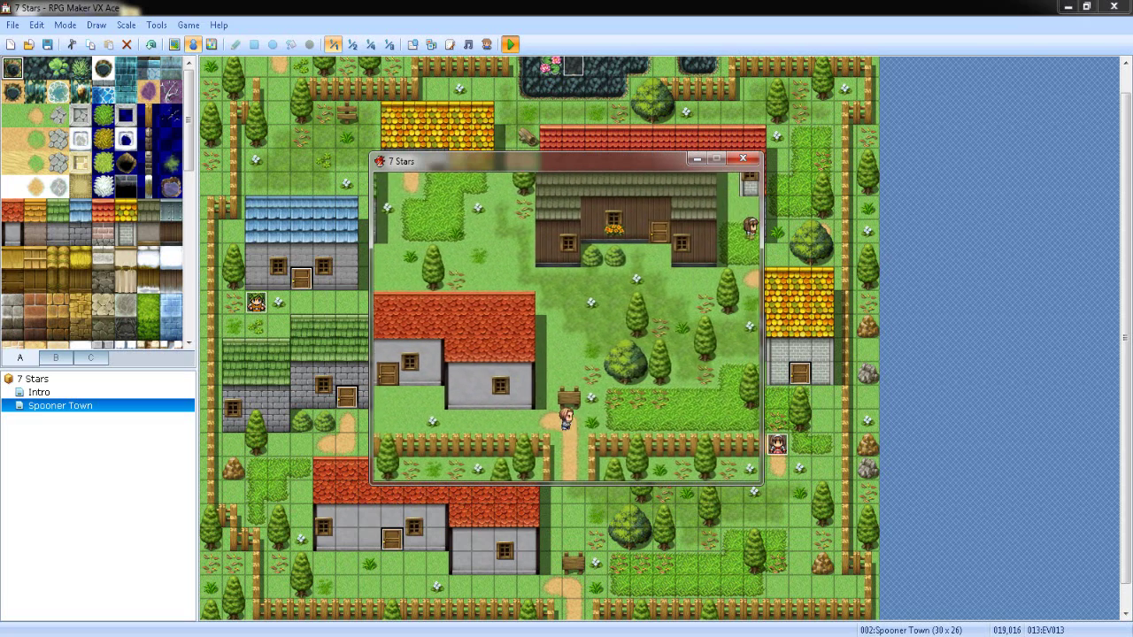
Step: Walk Max north from the southern path, past the blue-roofed house, to the path at the town's northwest edge
{"action": "key", "text": "Down"}
{"action": "key", "text": "Up"}
{"action": "key", "text": "Up"}
{"action": "key", "text": "Up"}
{"action": "key", "text": "Up"}
{"action": "key", "text": "Up"}
{"action": "key", "text": "Up"}
{"action": "key", "text": "Up"}
{"action": "key", "text": "Up"}
{"action": "key", "text": "Left"}
{"action": "key", "text": "Left"}
{"action": "key", "text": "Left"}
{"action": "key", "text": "Left"}
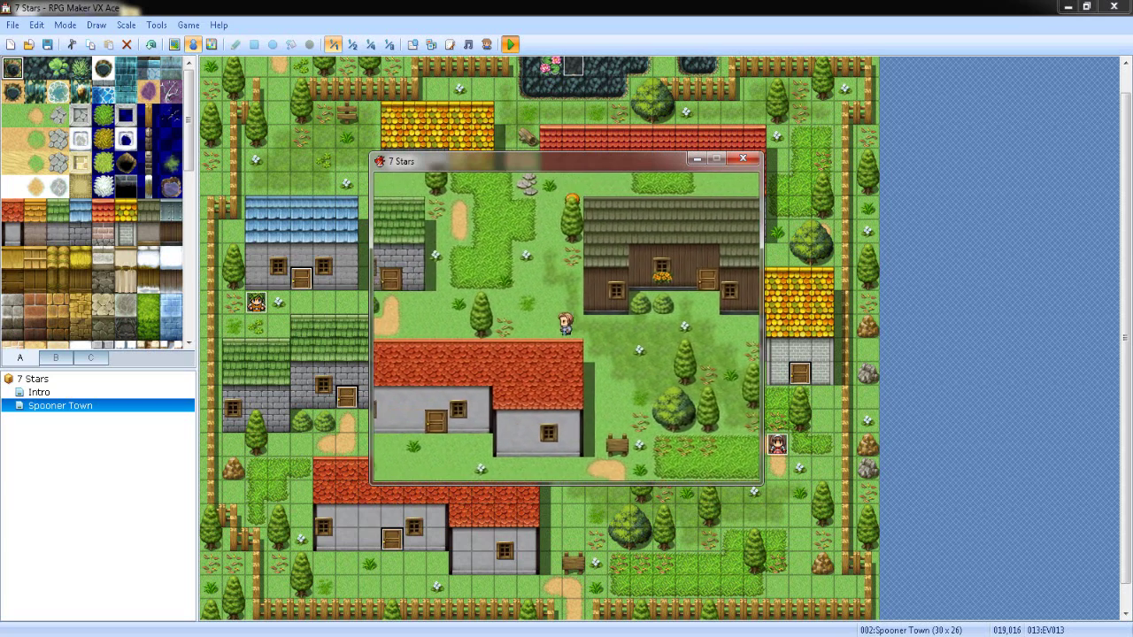
{"action": "key", "text": "Up"}
{"action": "key", "text": "Up"}
{"action": "key", "text": "Up"}
{"action": "key", "text": "Up"}
{"action": "key", "text": "Up"}
{"action": "key", "text": "Up"}
{"action": "key", "text": "Up"}
{"action": "key", "text": "Up"}
{"action": "key", "text": "Up"}
{"action": "key", "text": "Up"}
{"action": "key", "text": "Left"}
{"action": "key", "text": "Left"}
{"action": "key", "text": "Left"}
{"action": "key", "text": "Left"}
{"action": "key", "text": "Left"}
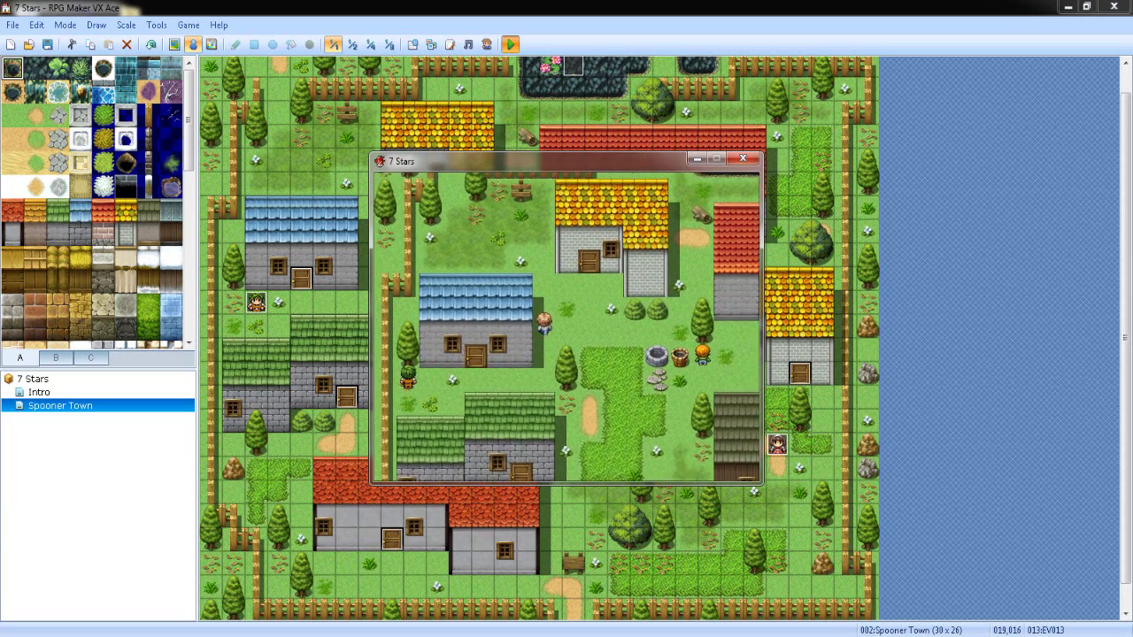
{"action": "key", "text": "Up"}
{"action": "key", "text": "Left"}
{"action": "key", "text": "Left"}
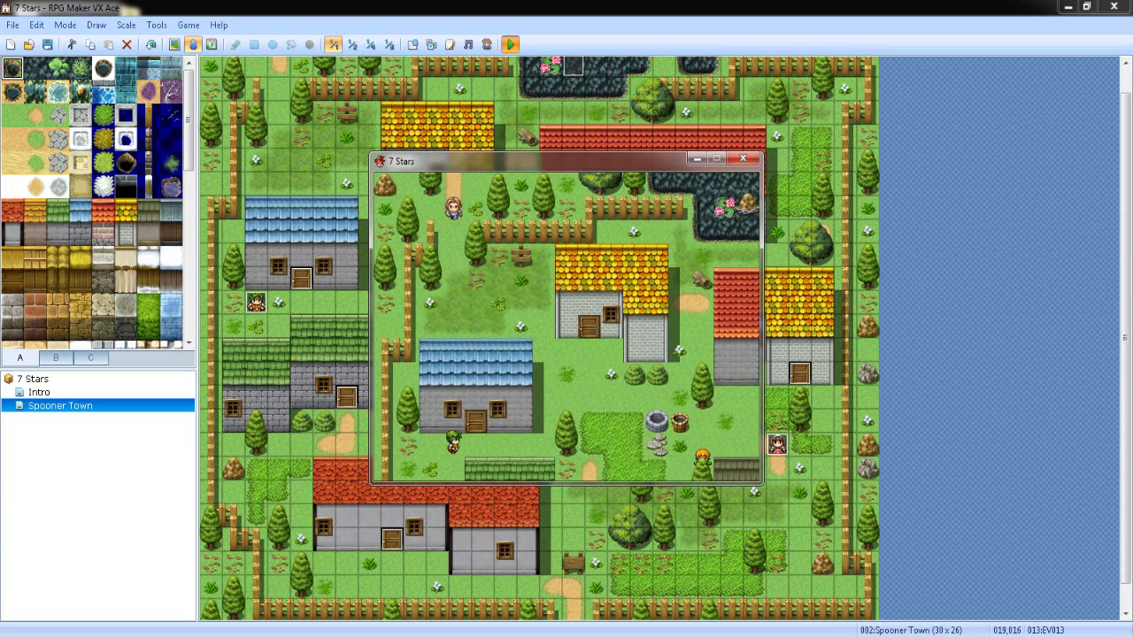